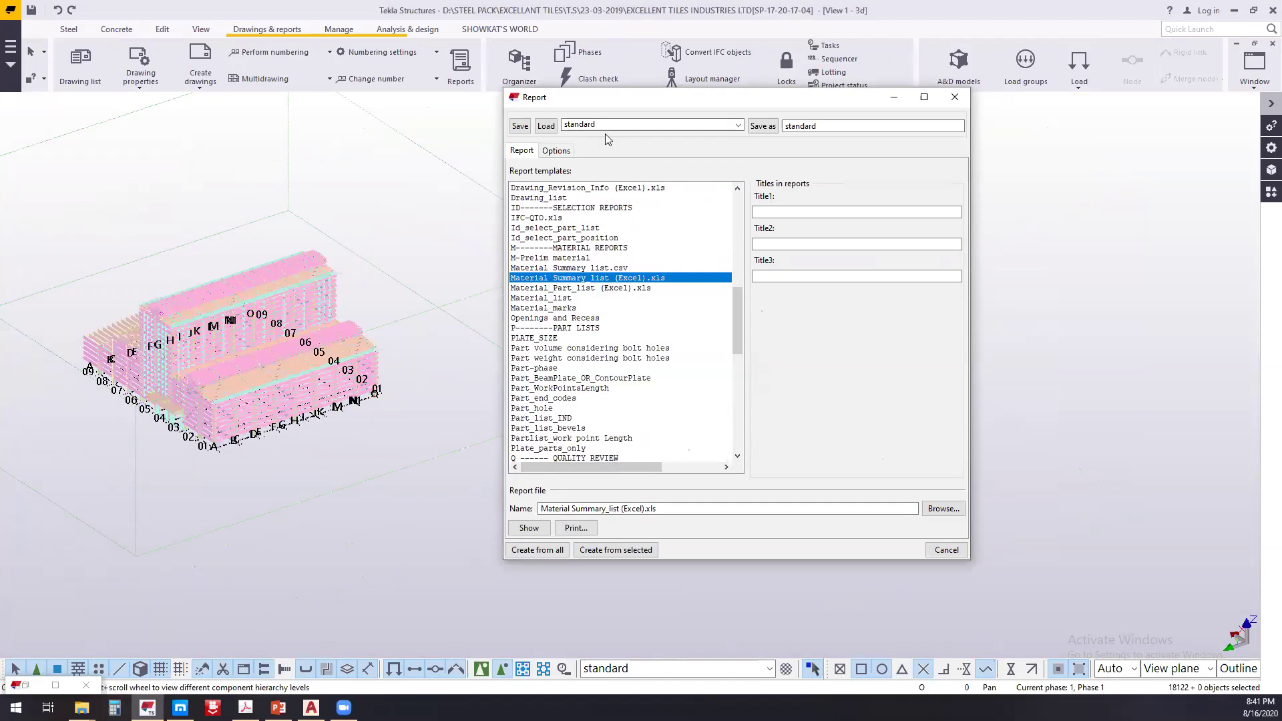
# Create the Material Summary_list (Excel).xls report and look through its size, material, length and weight rows
pyautogui.click(563, 151)
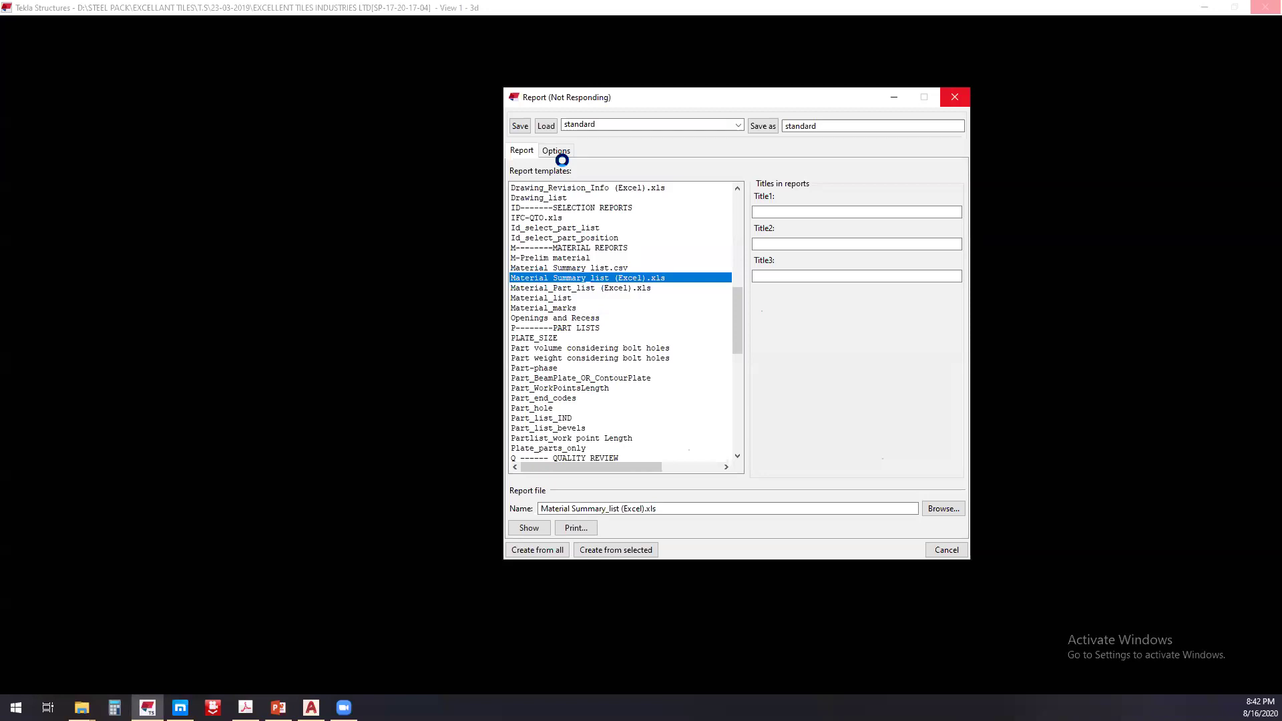
pyautogui.click(344, 707)
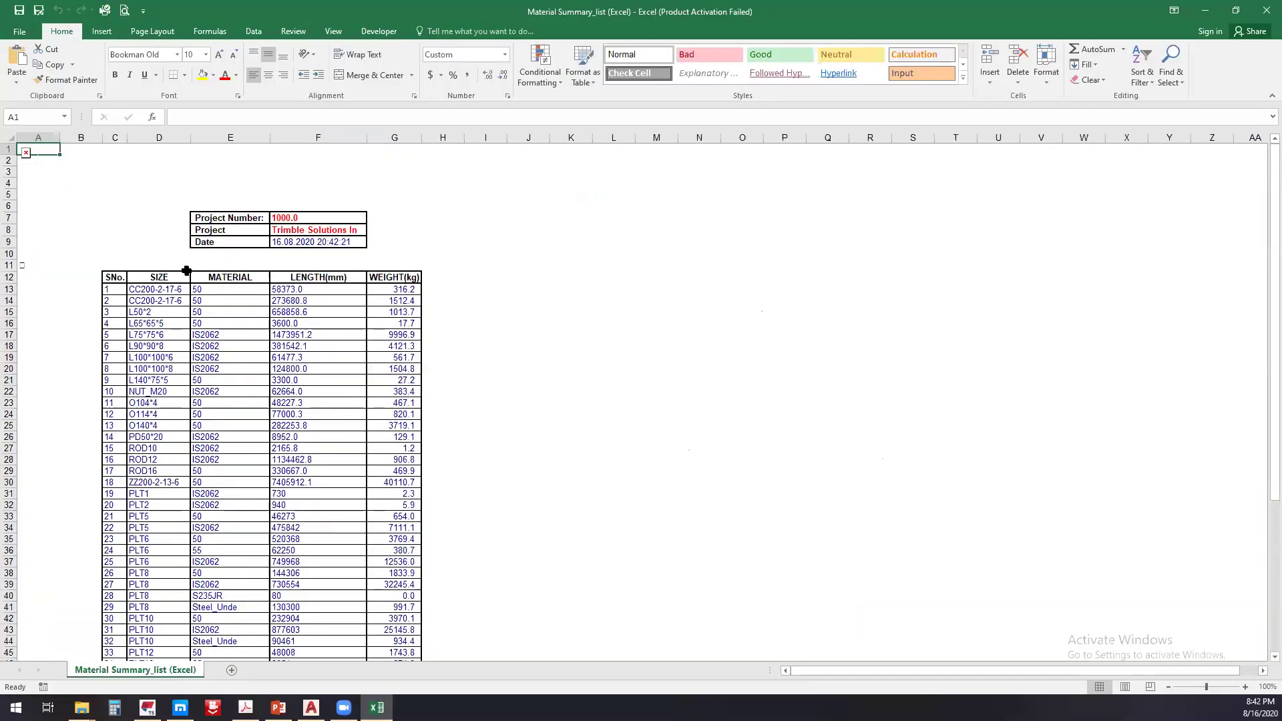
pyautogui.scroll(-9, 221, 287)
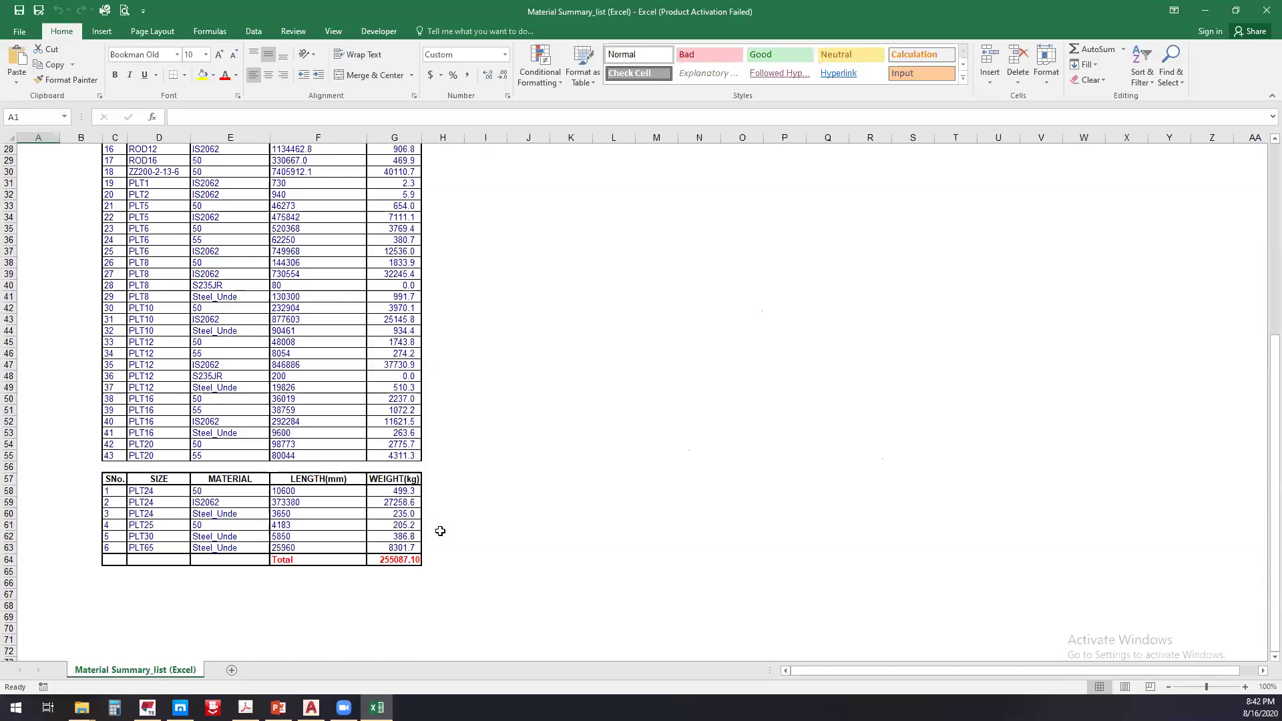
pyautogui.scroll(5, 341, 420)
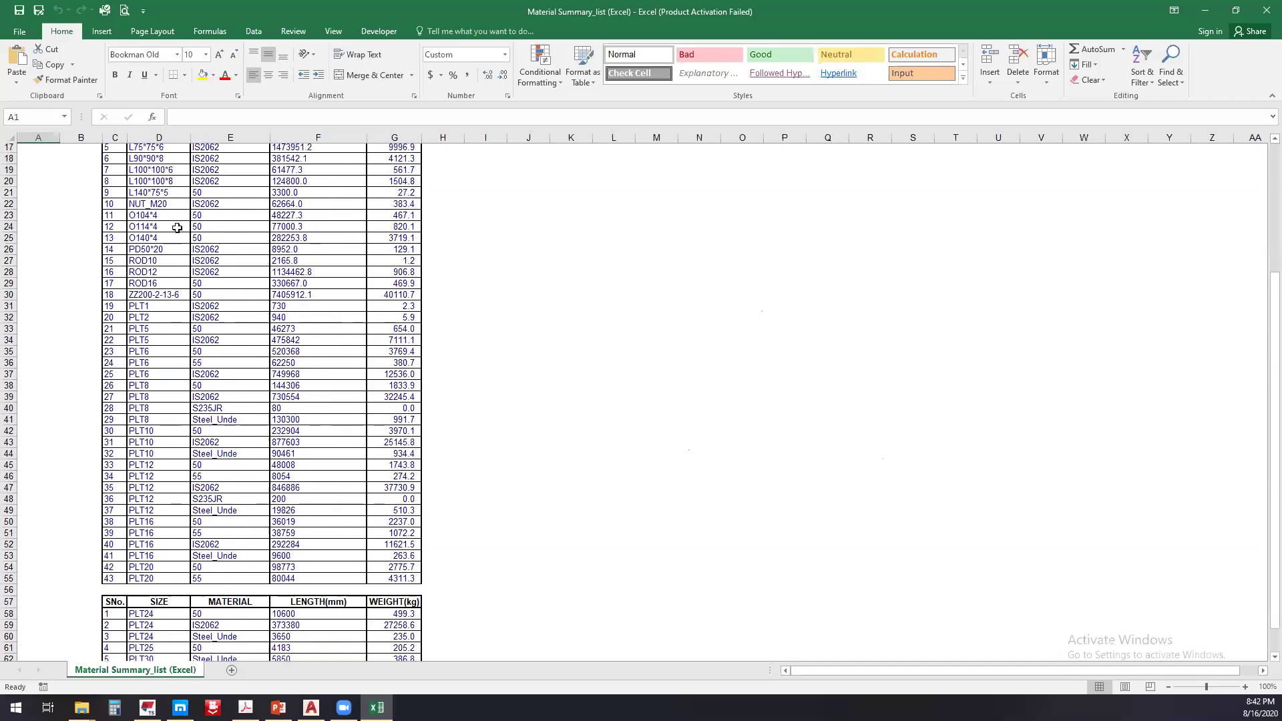
pyautogui.scroll(3, 100, 227)
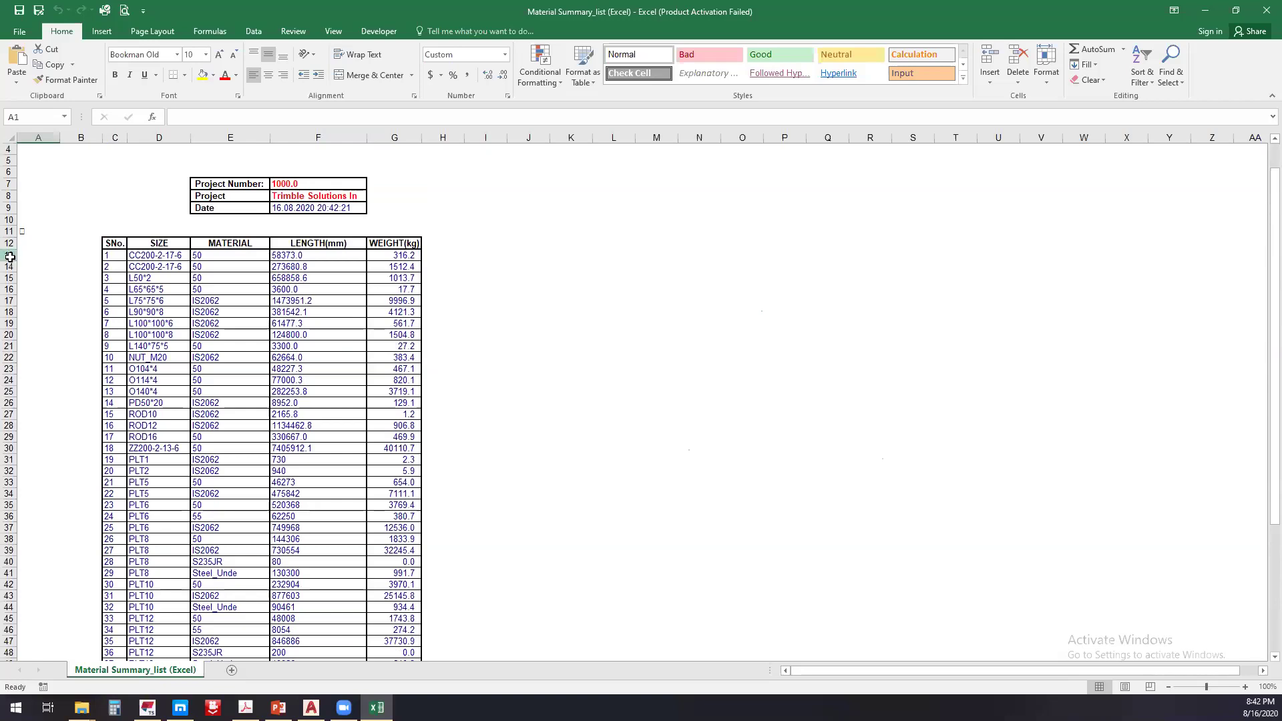
# Examine the first rows of the material summary, checking the first CC200-2-17-6 size entry
pyautogui.click(8, 256)
pyautogui.click(10, 277)
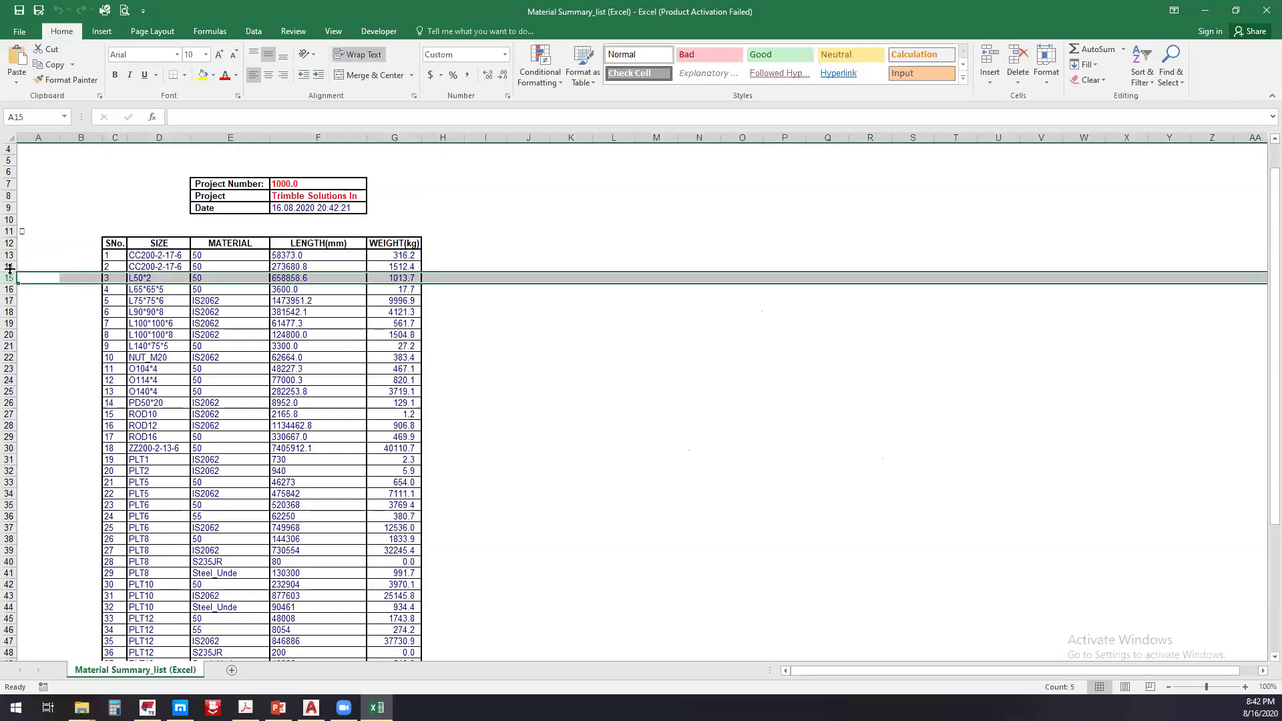
pyautogui.click(148, 255)
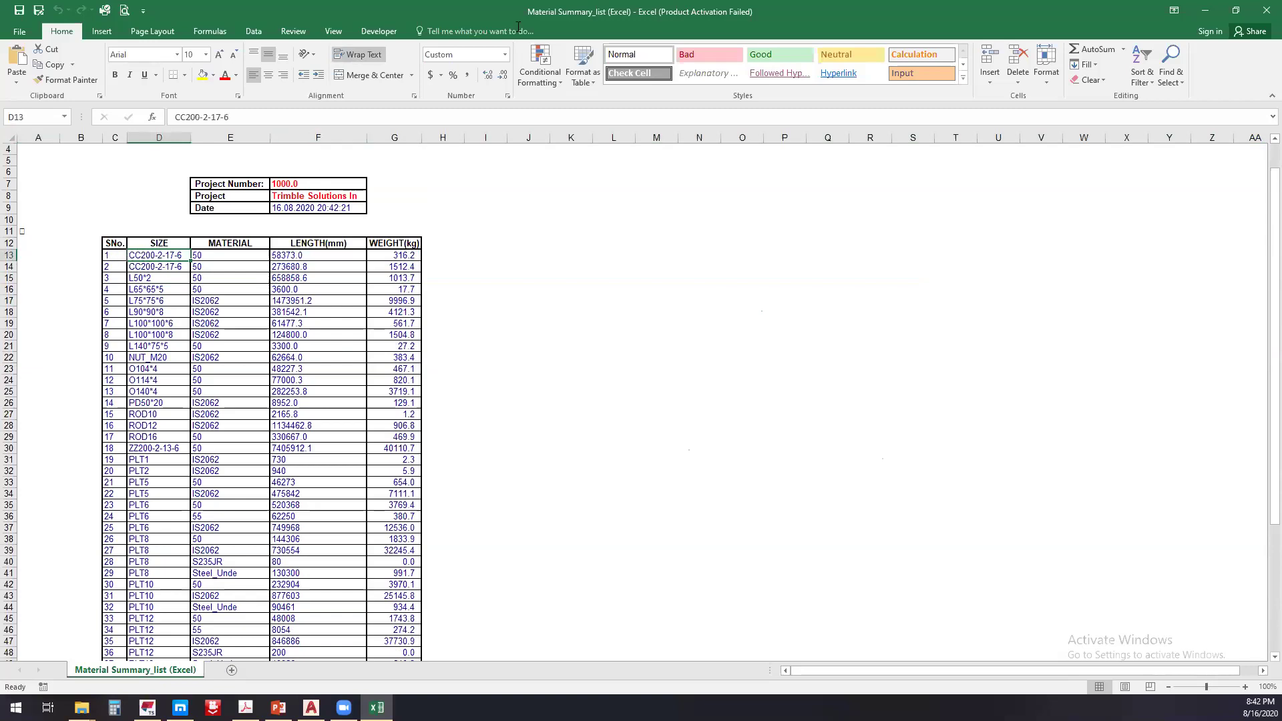
# Switch back to Tekla Structures, close the Report dialog and clear the model selection
pyautogui.hotkey('alt', 'Tab')
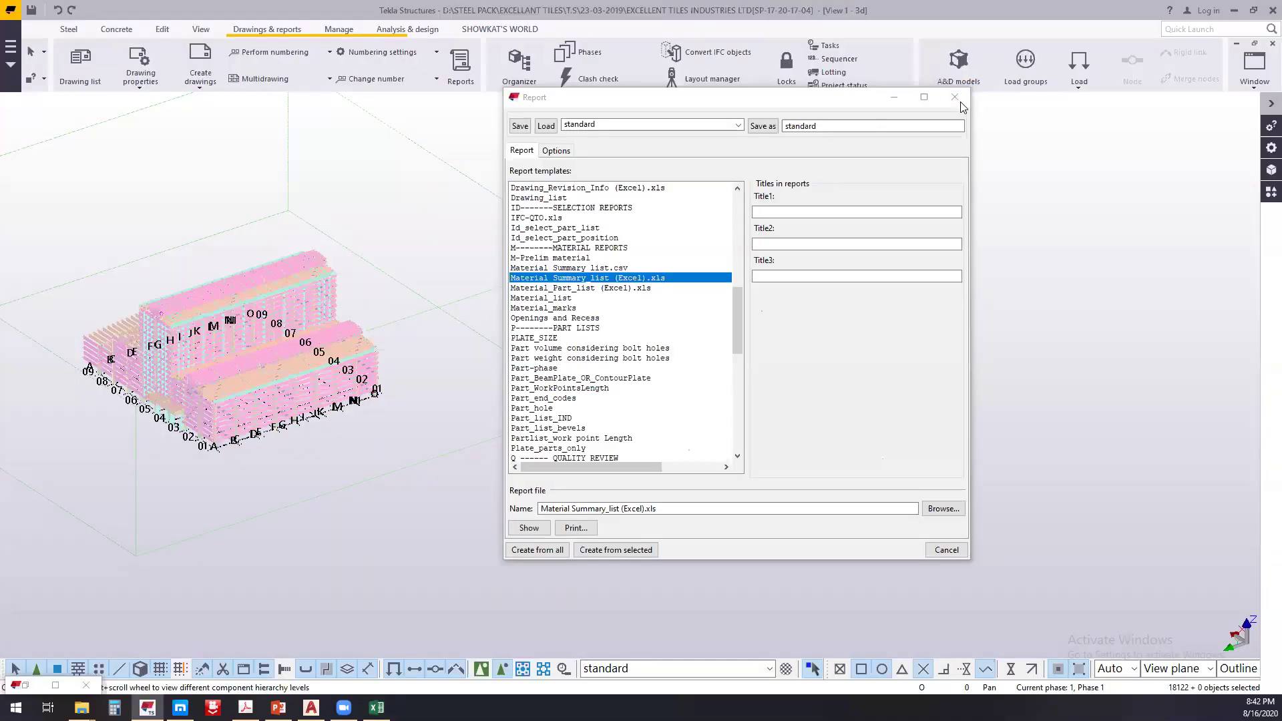
pyautogui.click(176, 339)
pyautogui.press('Escape')
# Check the profile of the teal C purlin at the roof eave corner in its beam properties
pyautogui.scroll(2, 198, 312)
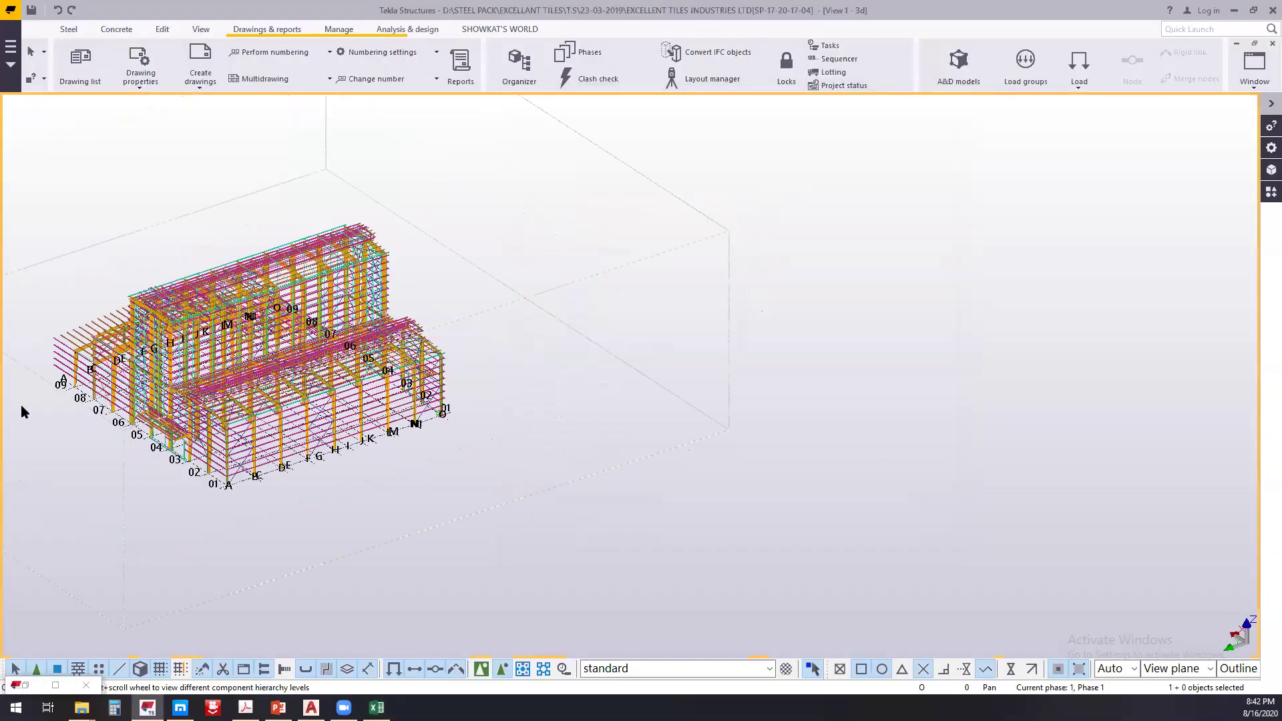
pyautogui.scroll(3, 283, 332)
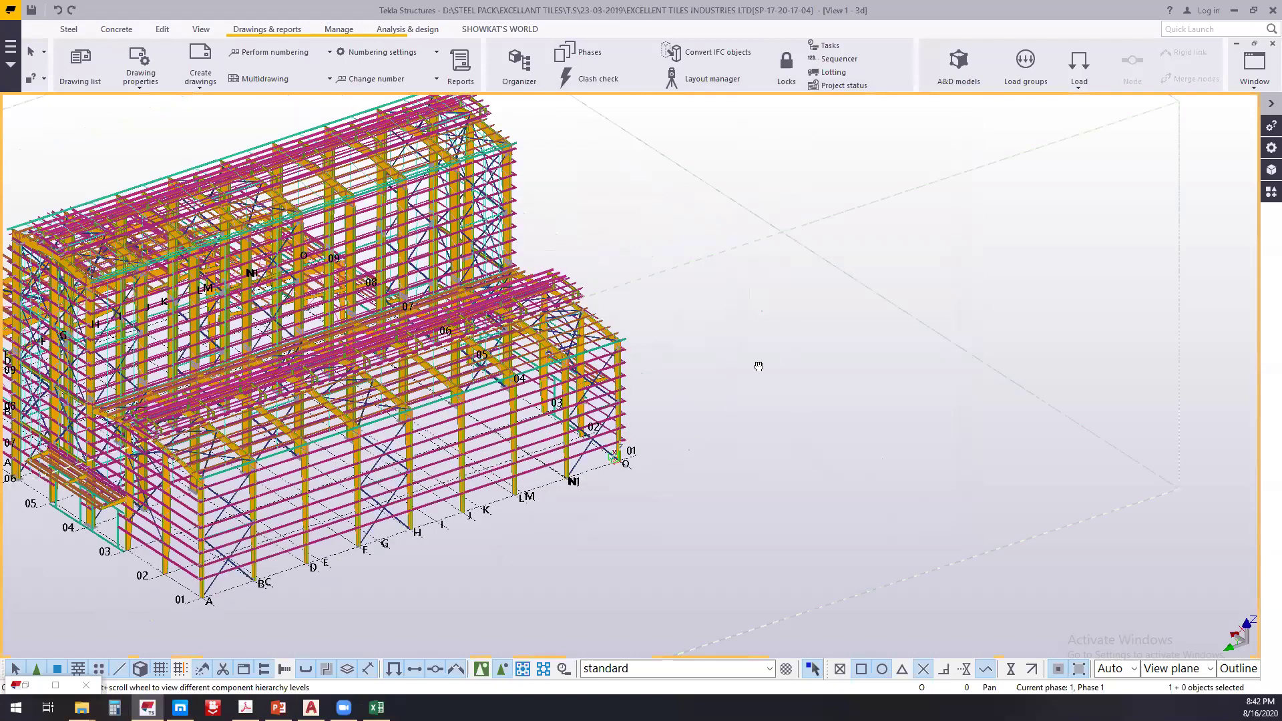
pyautogui.scroll(4, 817, 290)
pyautogui.scroll(4, 818, 290)
pyautogui.click(819, 290)
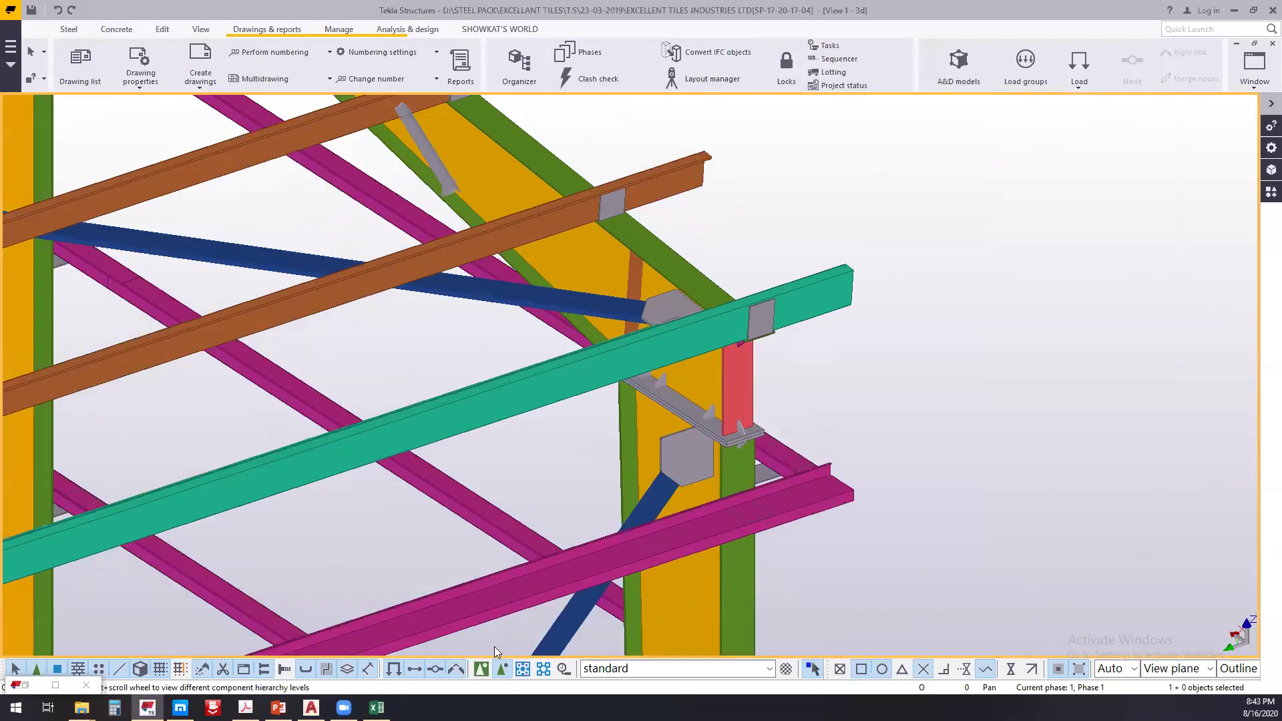
pyautogui.click(482, 670)
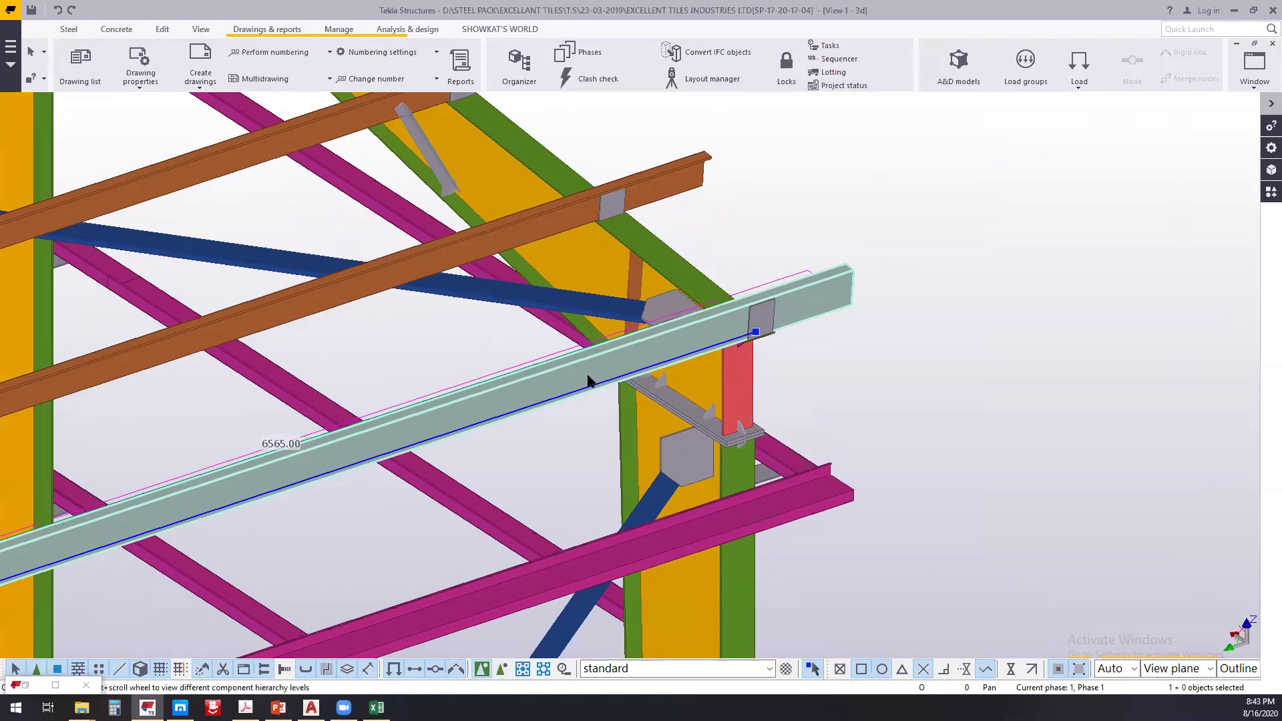
pyautogui.doubleClick(588, 381)
pyautogui.doubleClick(710, 397)
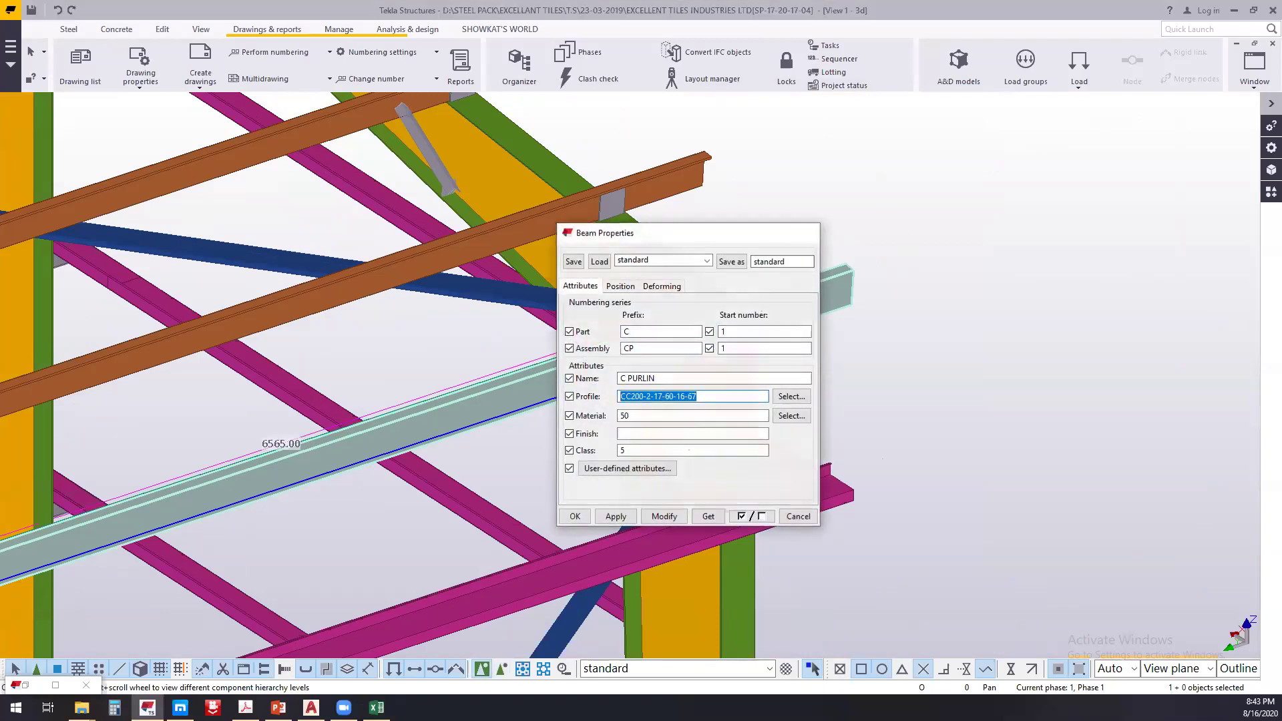
pyautogui.click(809, 232)
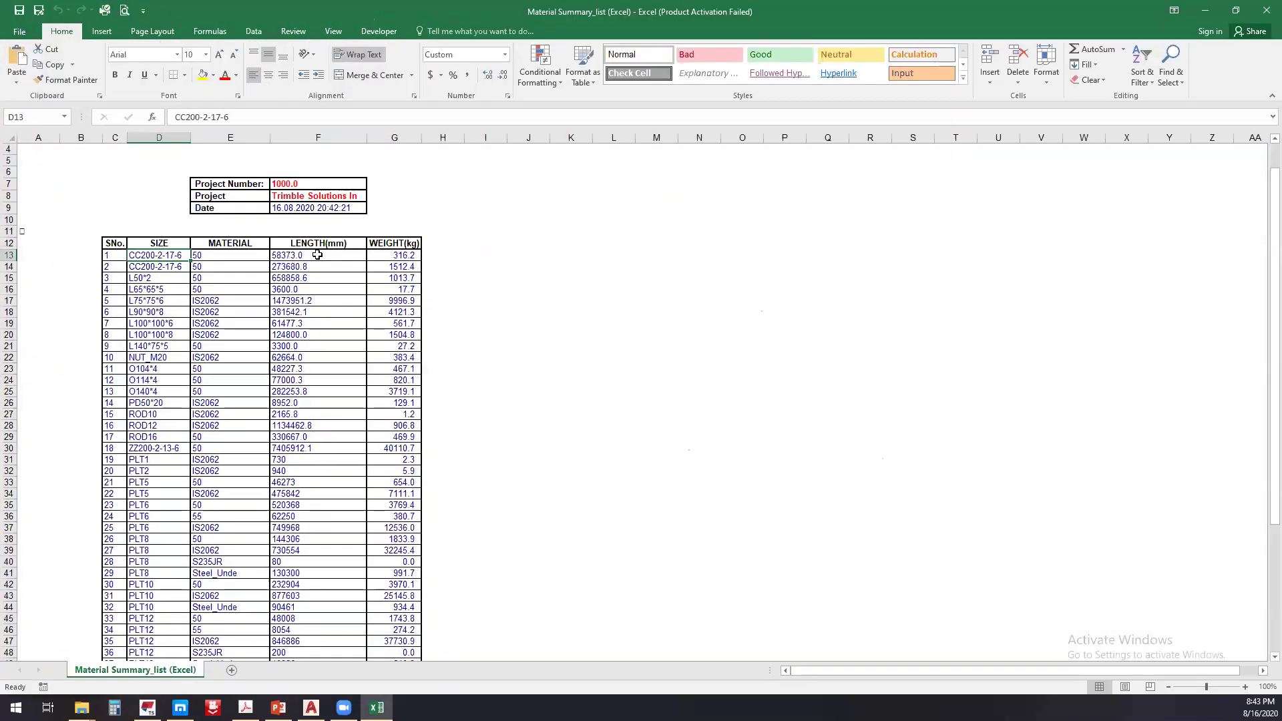
# In the Excel report, examine the lengths and weights of the first CC200-2-17-6, PLT5 and PLT8 rows, down to the total
pyautogui.click(317, 255)
pyautogui.click(396, 257)
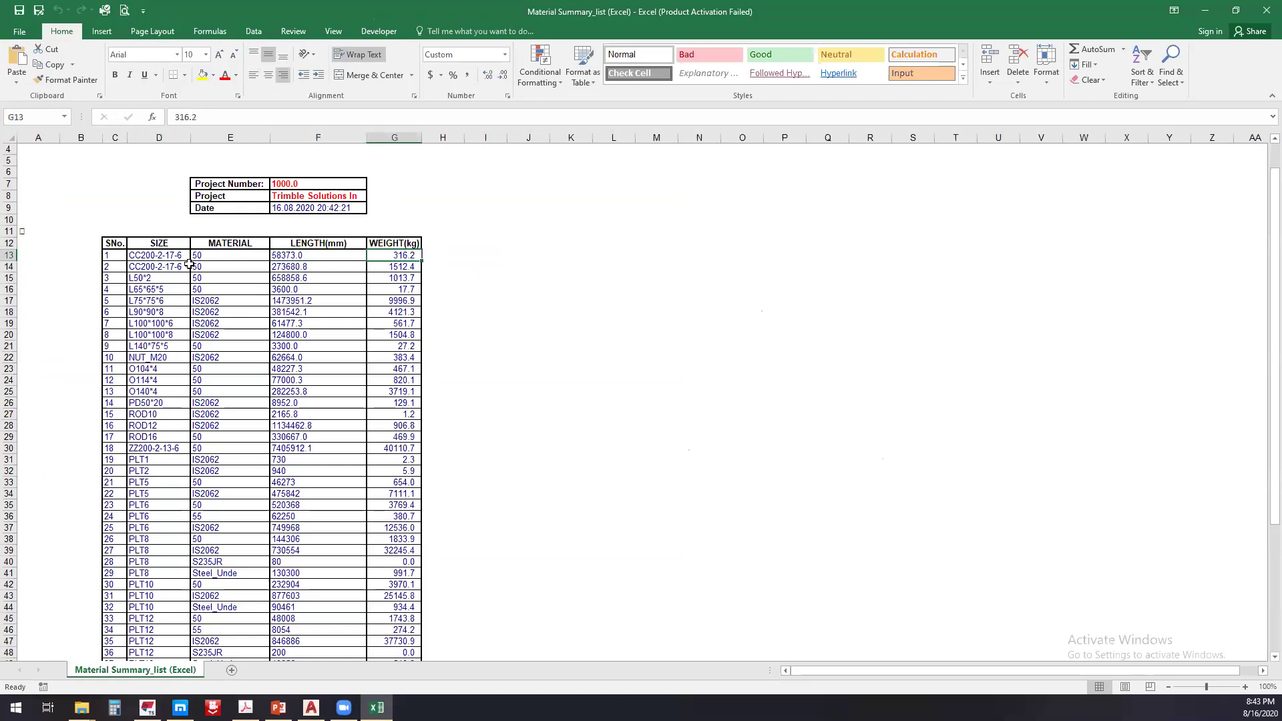
pyautogui.scroll(-2, 160, 284)
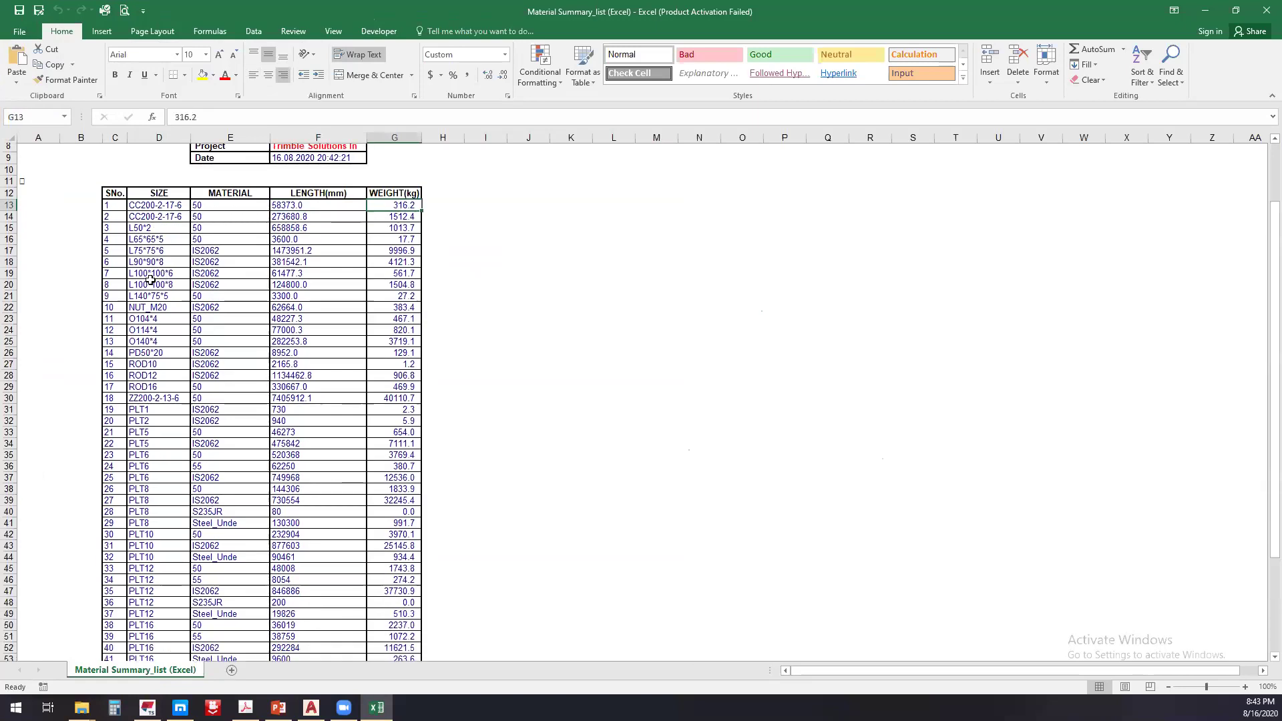
pyautogui.scroll(-3, 151, 279)
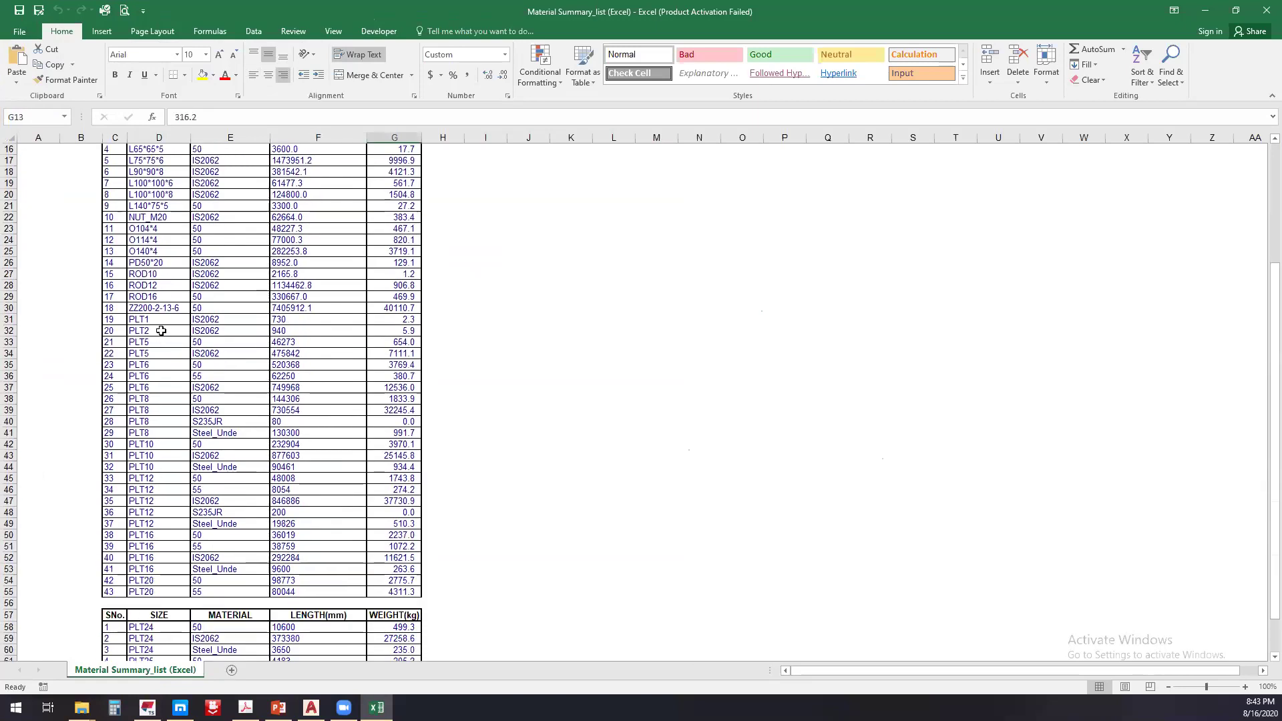
pyautogui.click(176, 342)
pyautogui.click(409, 341)
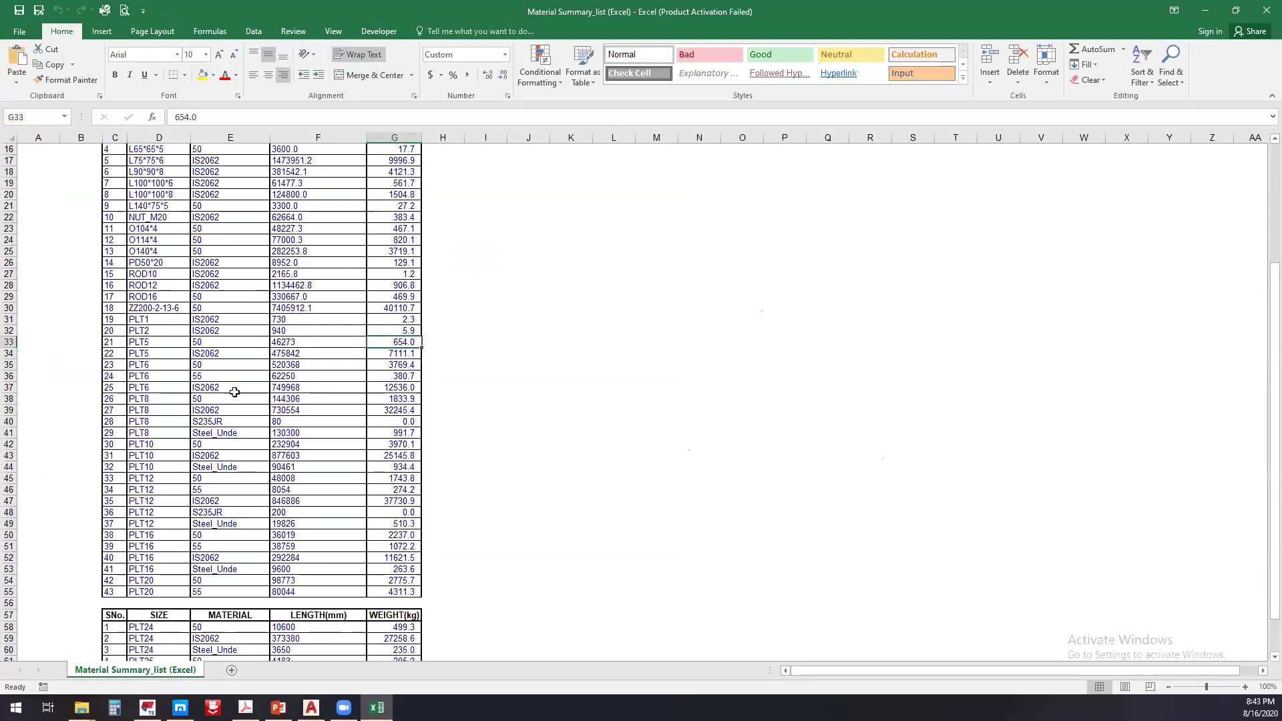
pyautogui.click(149, 399)
pyautogui.click(401, 398)
pyautogui.scroll(-3, 404, 397)
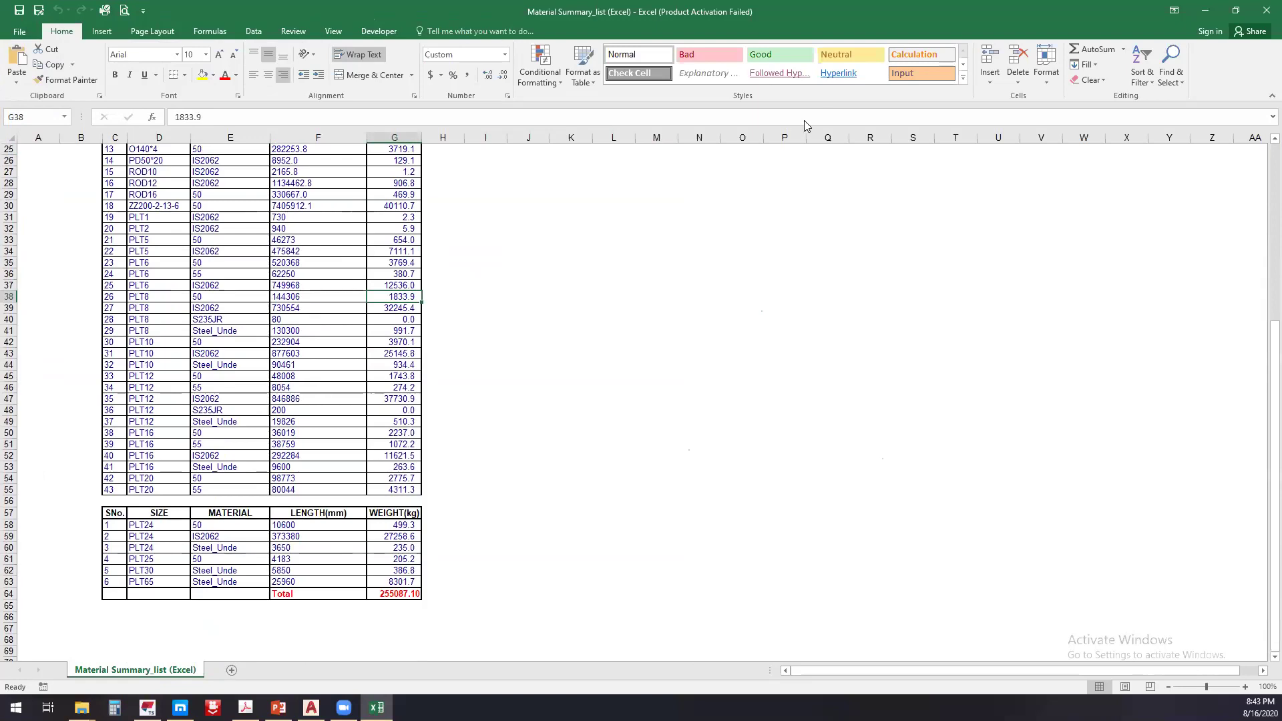
# Close the Material Summary_list workbook without saving changes and return to the Tekla Structures model
pyautogui.press('super+Down')
pyautogui.hotkey('alt', 'F4')
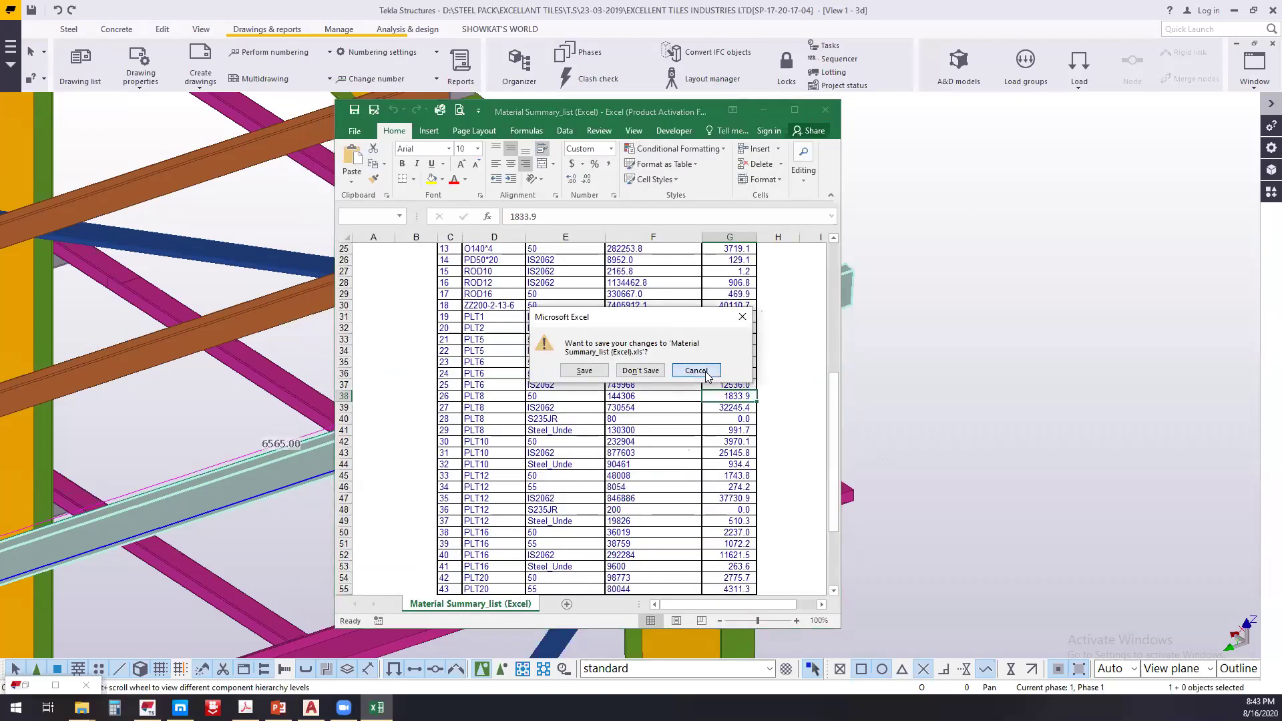
pyautogui.press('n')
# Inquire the assembly properties of the tall built-up column near grid label E
pyautogui.scroll(-1, 604, 411)
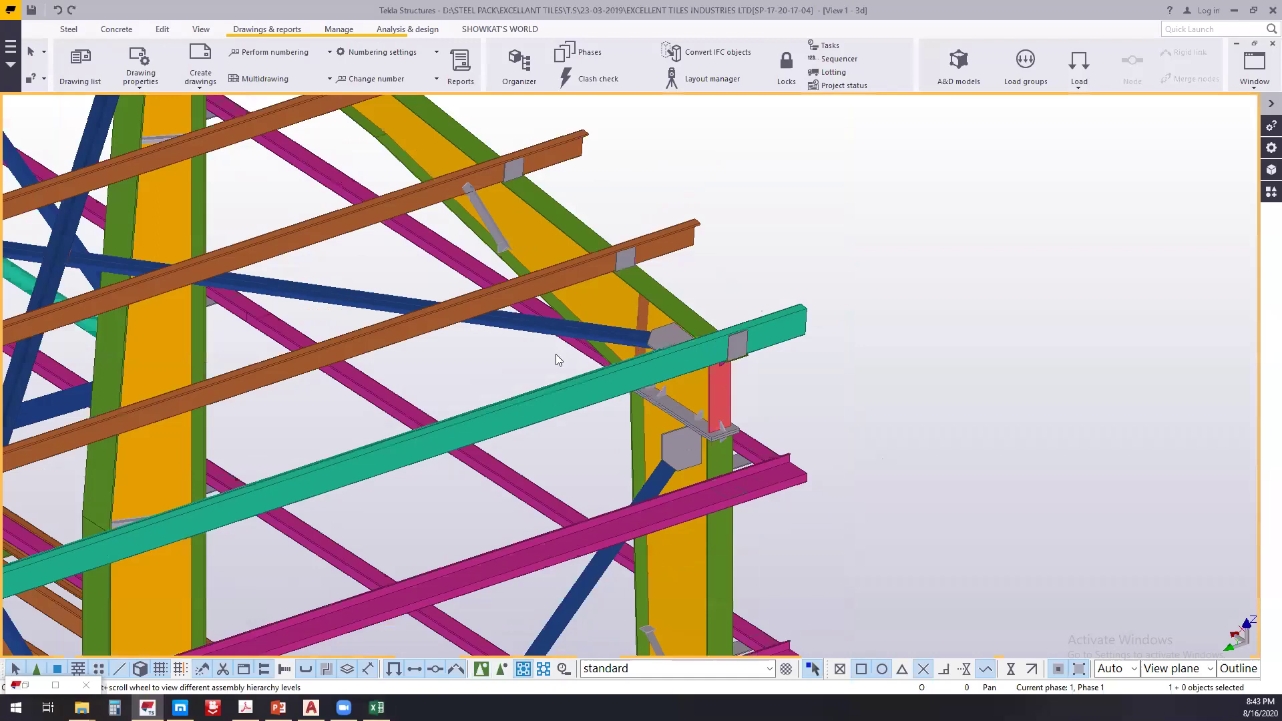
pyautogui.scroll(-2, 558, 359)
pyautogui.scroll(-3, 292, 364)
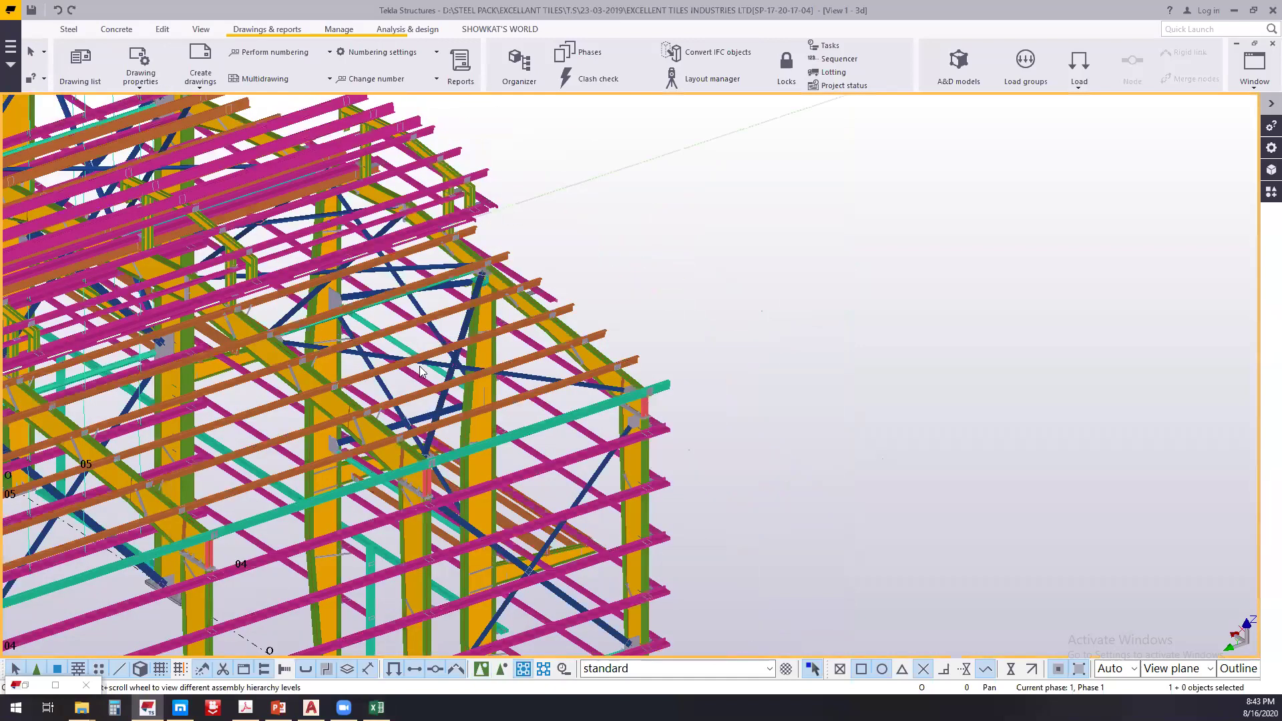
pyautogui.scroll(-2, 356, 313)
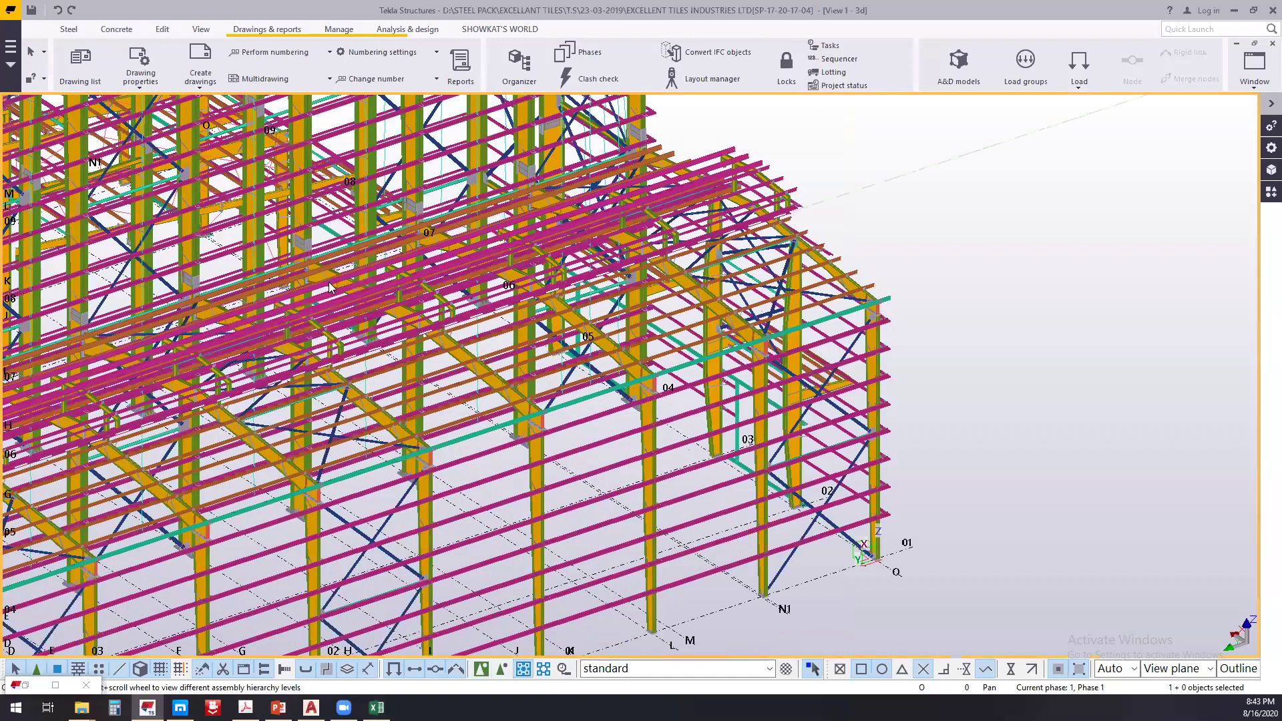
pyautogui.moveTo(330, 287); pyautogui.dragTo(318, 299, button='middle')
pyautogui.scroll(3, 318, 298)
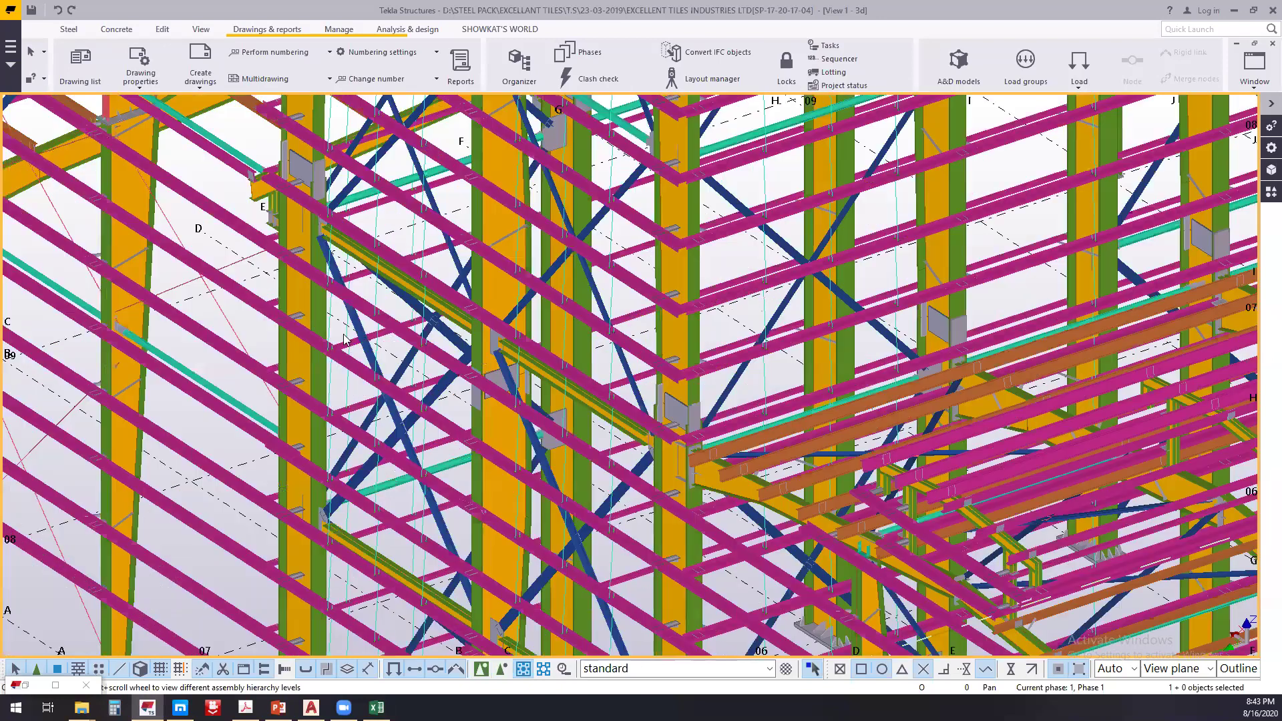
pyautogui.scroll(1, 963, 103)
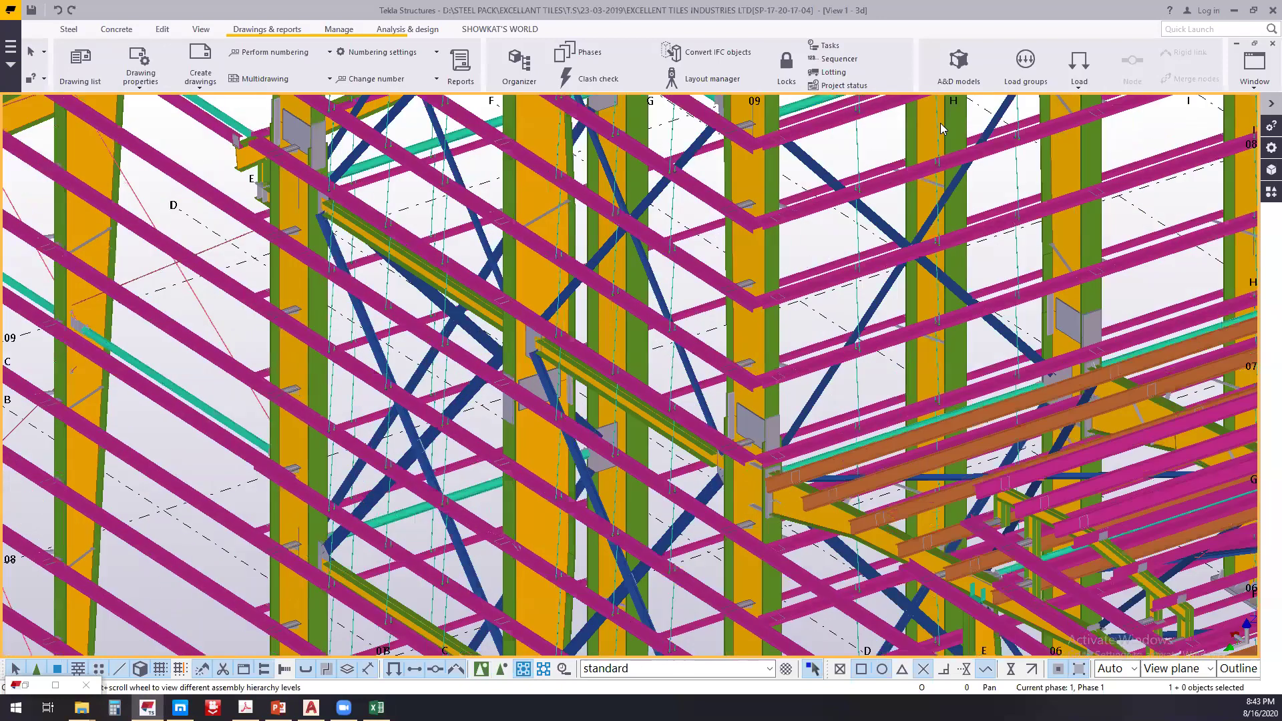
pyautogui.hotkey('shift', 'i')
pyautogui.click(434, 117)
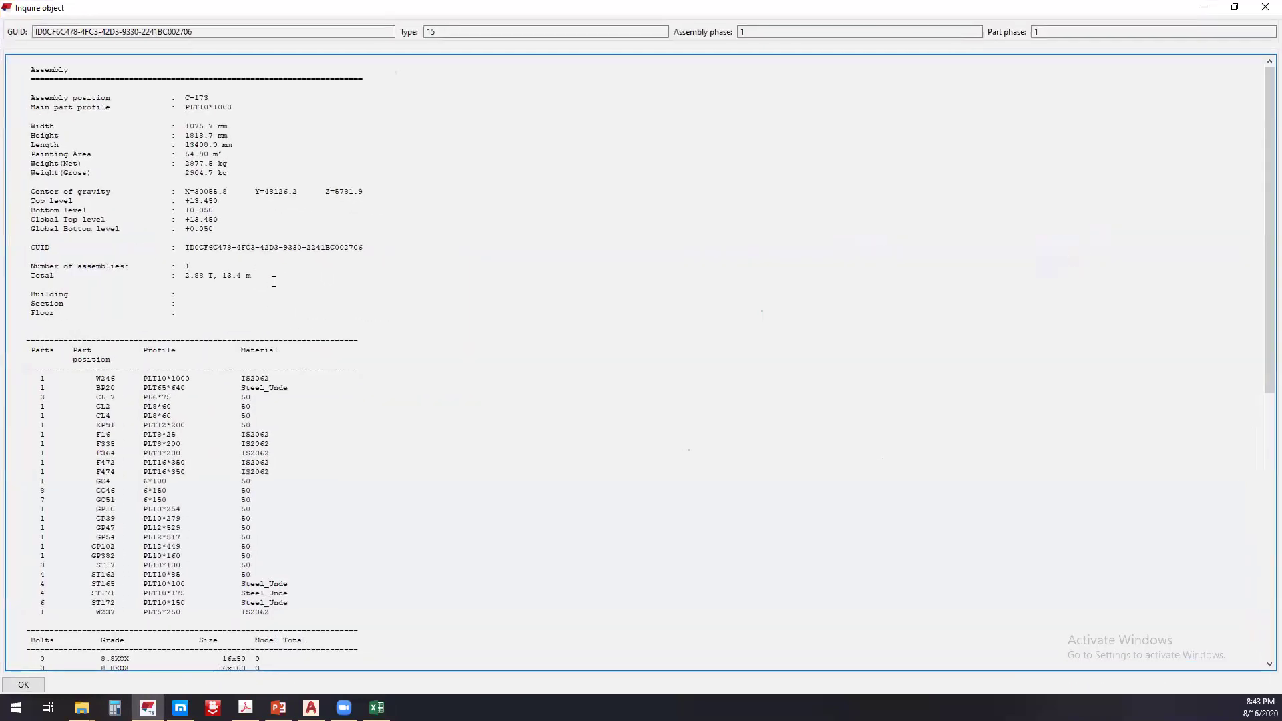
# Examine the Length entry in the column's assembly inquiry report
pyautogui.moveTo(249, 146); pyautogui.dragTo(294, 138)
pyautogui.click(194, 148)
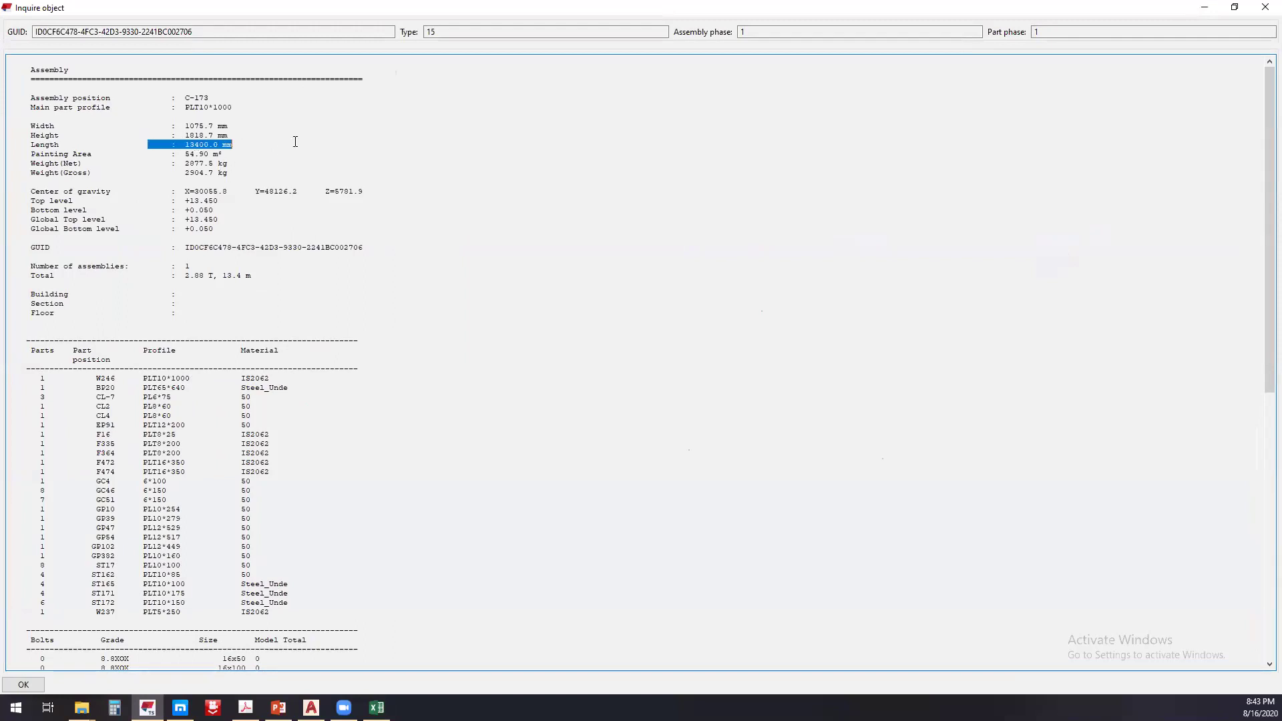
pyautogui.click(317, 142)
pyautogui.moveTo(119, 145); pyautogui.dragTo(363, 140)
pyautogui.click(401, 140)
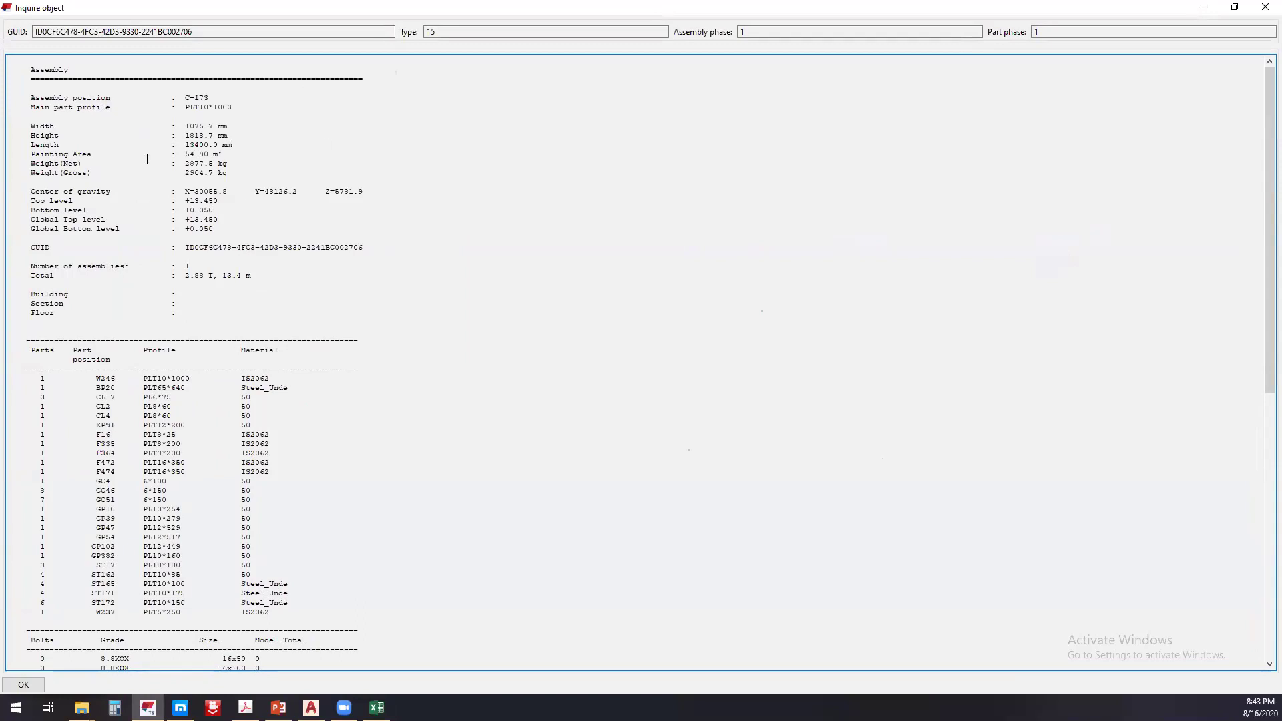
pyautogui.moveTo(169, 144); pyautogui.dragTo(374, 146)
pyautogui.click(382, 150)
# Examine the column assembly's net and gross weight entries, then restore the inquiry window to its smaller size
pyautogui.moveTo(19, 164); pyautogui.dragTo(291, 177)
pyautogui.click(262, 173)
pyautogui.moveTo(171, 172); pyautogui.dragTo(344, 173)
pyautogui.click(341, 172)
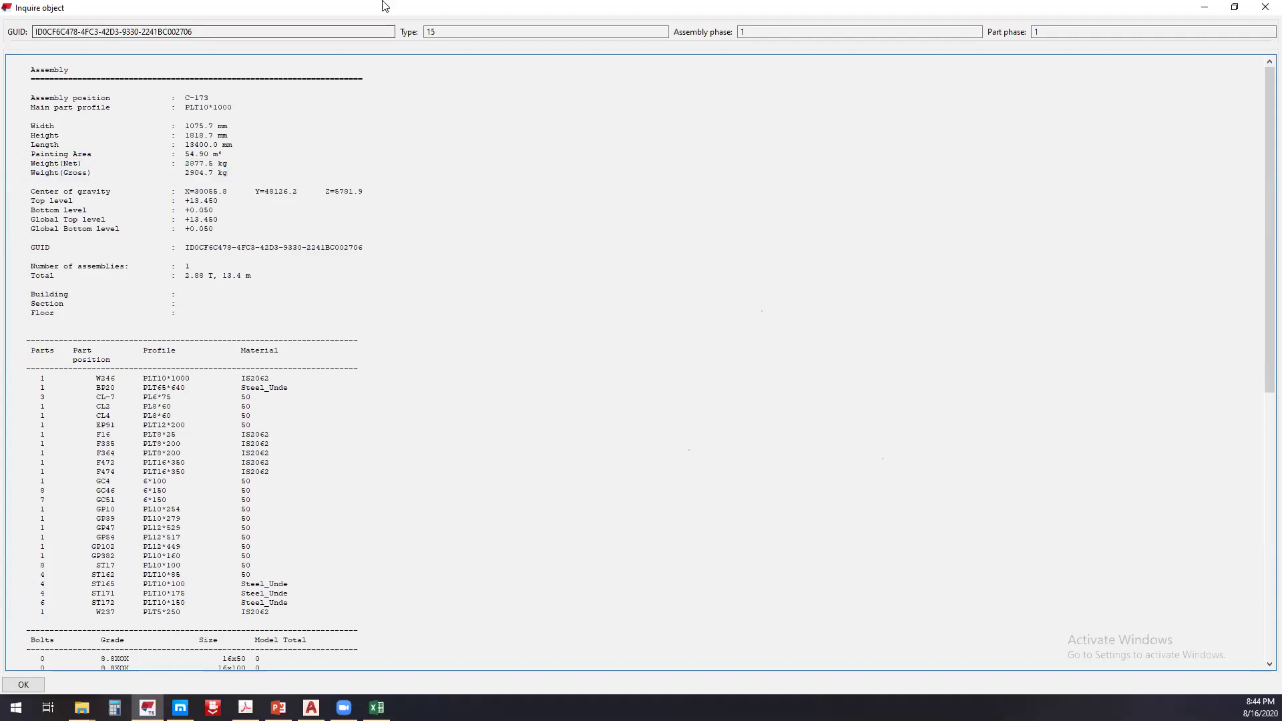
pyautogui.press('super+Down')
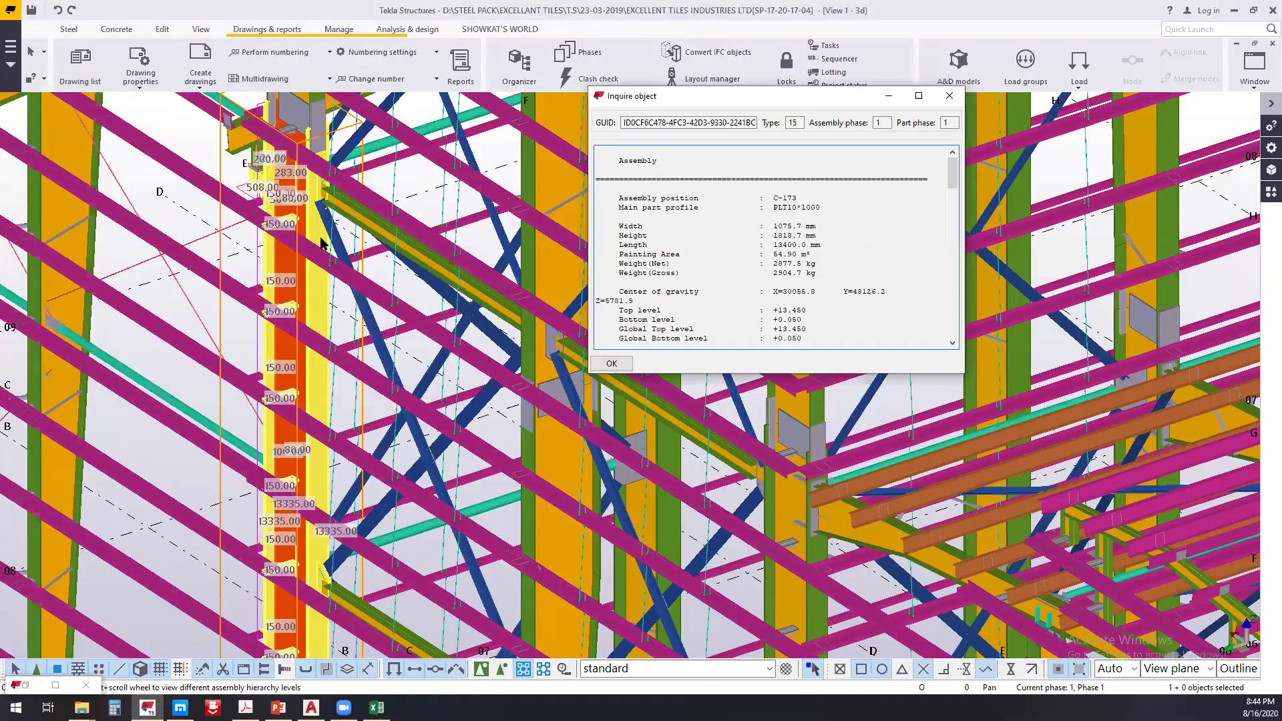
# Examine the Painting Area entry of the column assembly in the enlarged inquiry report, then shrink the window again
pyautogui.click(324, 237)
pyautogui.hotkey('ctrl', 'Left')
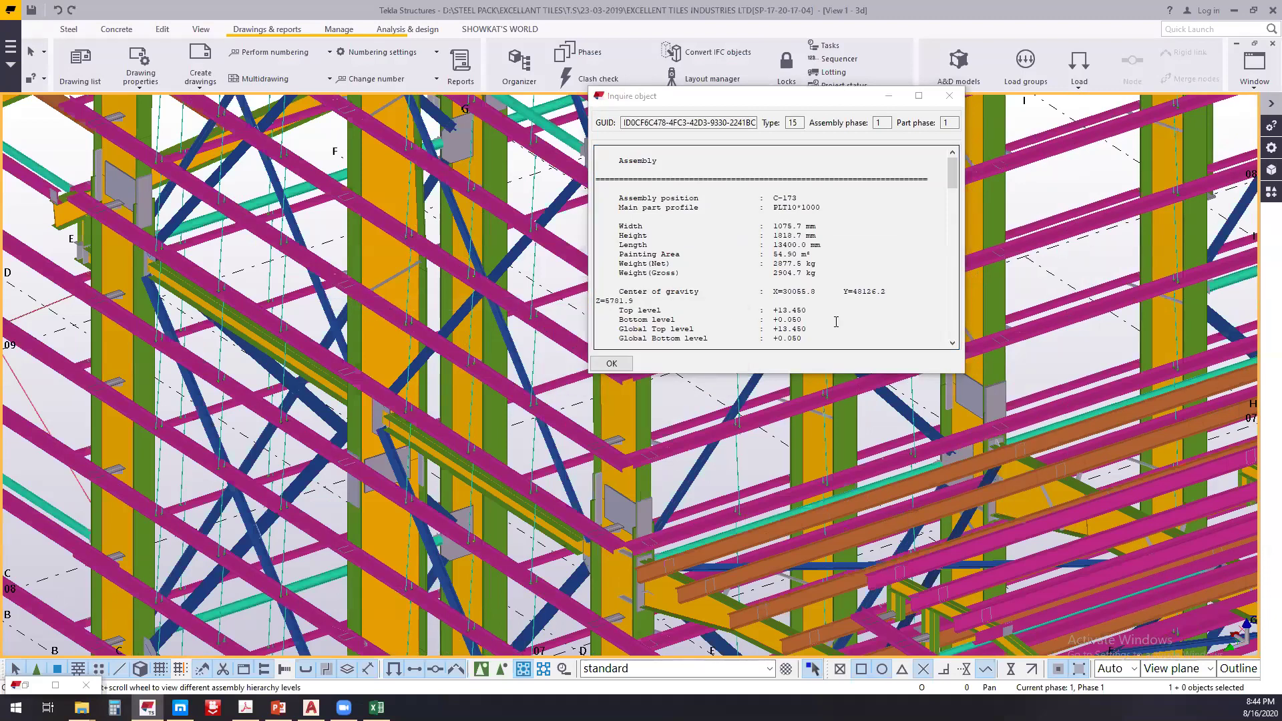
pyautogui.scroll(-2, 836, 322)
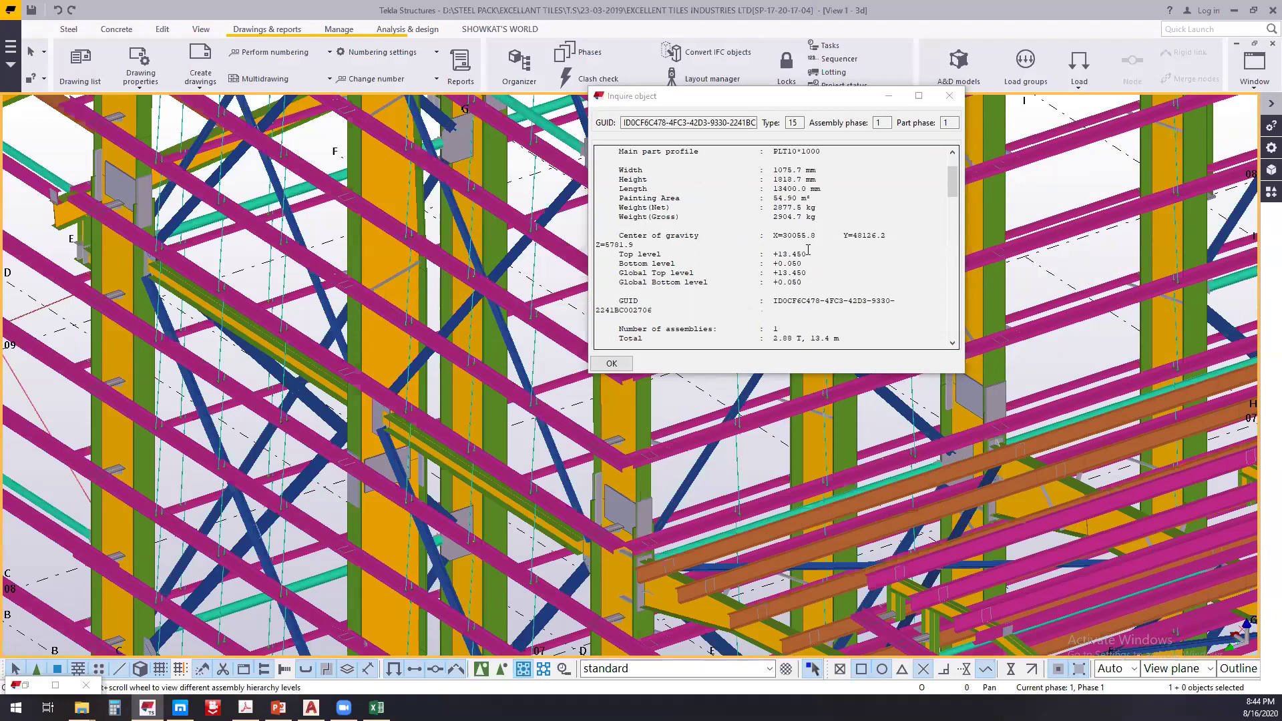
pyautogui.moveTo(827, 197); pyautogui.dragTo(647, 198)
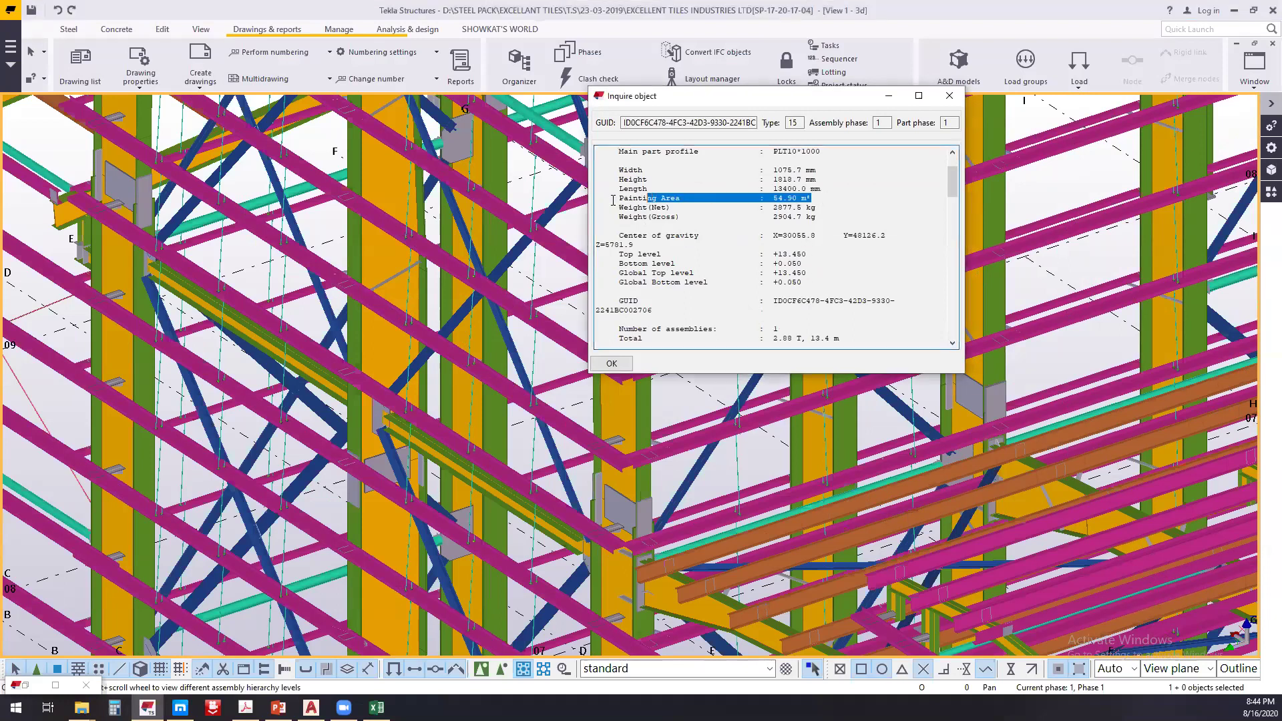
pyautogui.click(928, 99)
pyautogui.moveTo(27, 105); pyautogui.dragTo(223, 98)
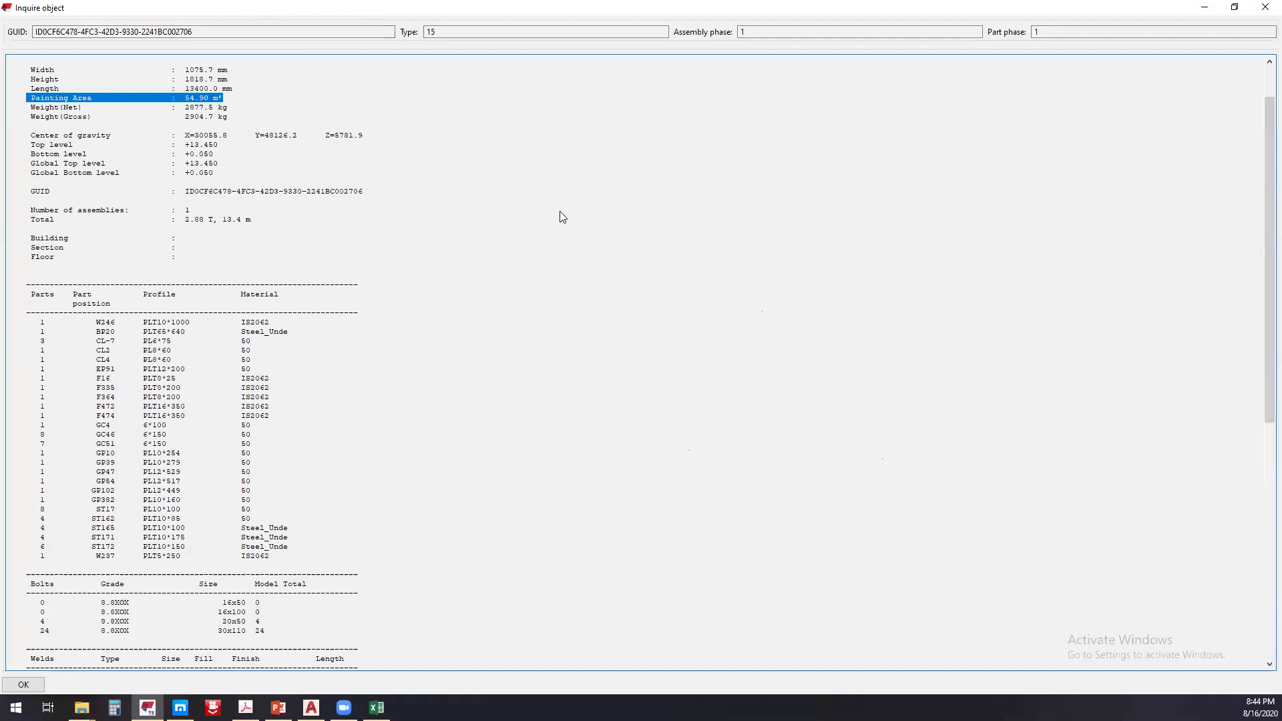
pyautogui.press('super+Down')
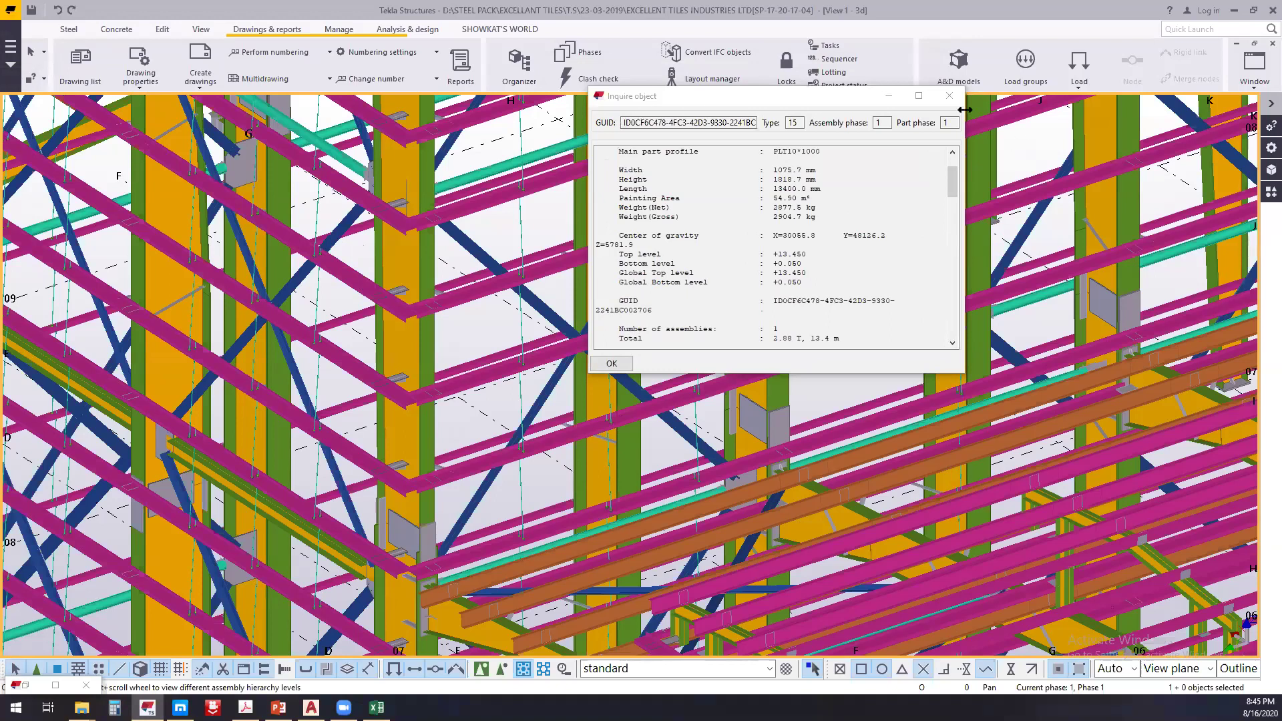
# Enlarge the column's assembly inquiry report and examine the Number of assemblies entry
pyautogui.click(919, 96)
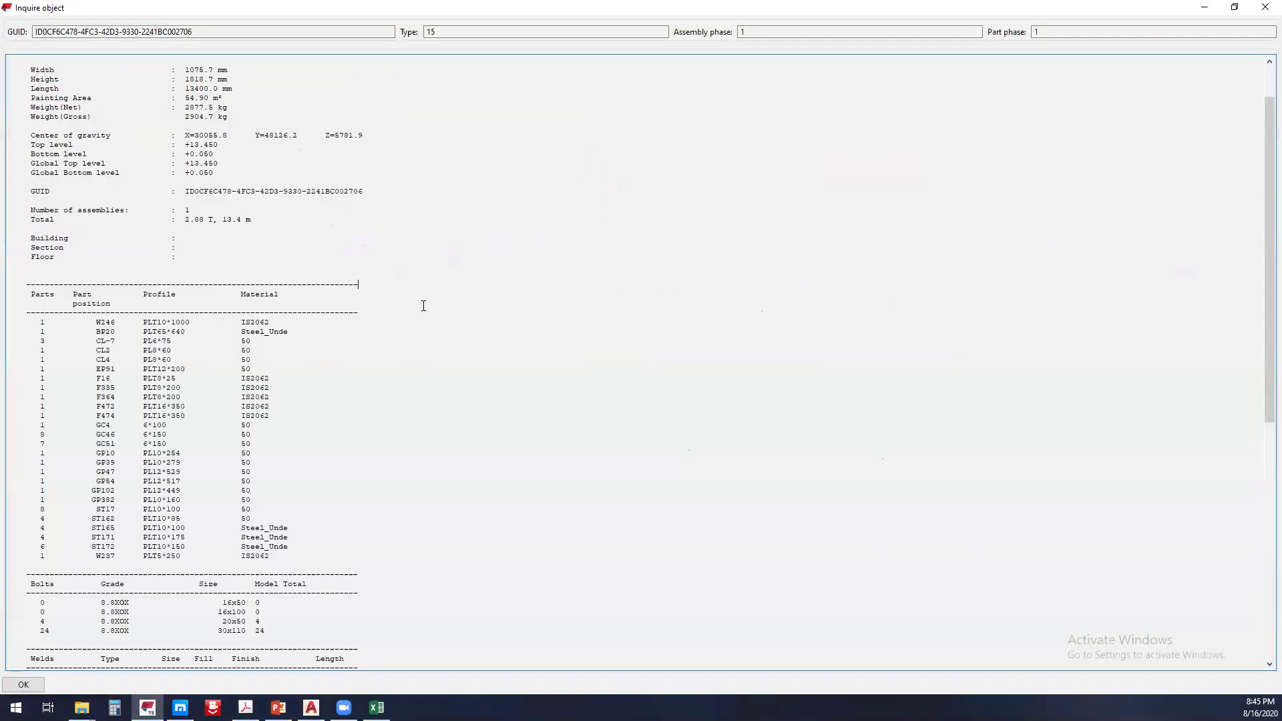
pyautogui.moveTo(16, 210); pyautogui.dragTo(216, 207)
pyautogui.doubleClick(186, 210)
pyautogui.click(322, 218)
pyautogui.moveTo(9, 210); pyautogui.dragTo(220, 213)
# Examine the column assembly's parts list with part positions, profiles and materials
pyautogui.scroll(-4, 335, 337)
pyautogui.moveTo(263, 433); pyautogui.dragTo(32, 207)
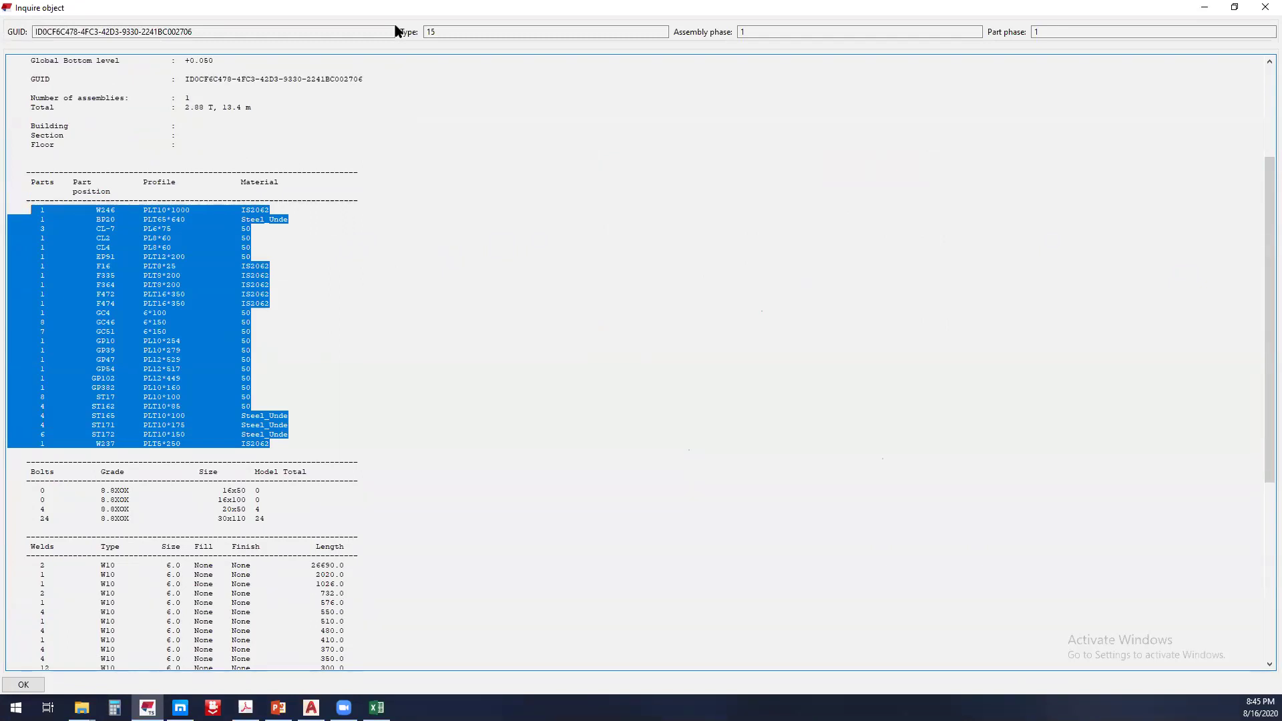
pyautogui.click(194, 225)
# Examine the bolt list in the column's inquiry report, including grade, size and quantity of each bolt type
pyautogui.scroll(-9, 195, 265)
pyautogui.moveTo(17, 238); pyautogui.dragTo(352, 270)
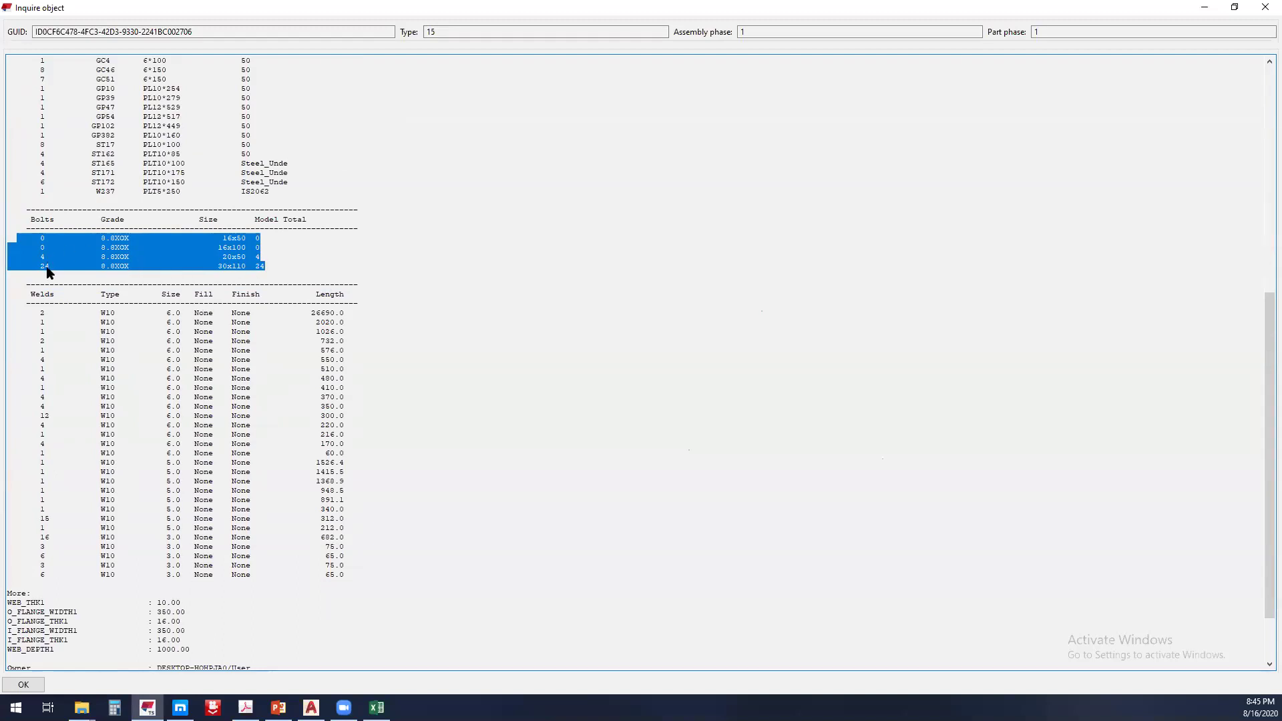
pyautogui.click(287, 266)
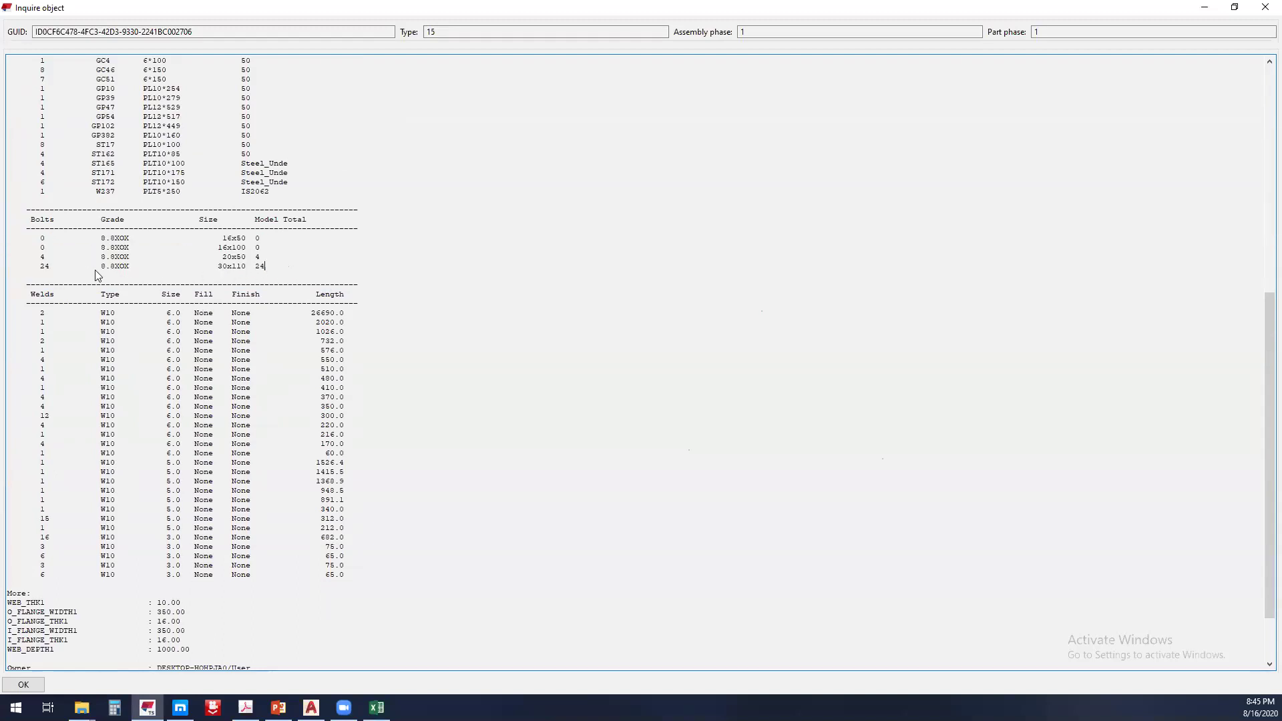
pyautogui.moveTo(58, 266); pyautogui.dragTo(331, 274)
pyautogui.click(365, 272)
pyautogui.moveTo(32, 267); pyautogui.dragTo(372, 274)
pyautogui.click(372, 257)
pyautogui.scroll(-2, 342, 303)
pyautogui.moveTo(25, 203); pyautogui.dragTo(329, 200)
pyautogui.click(470, 220)
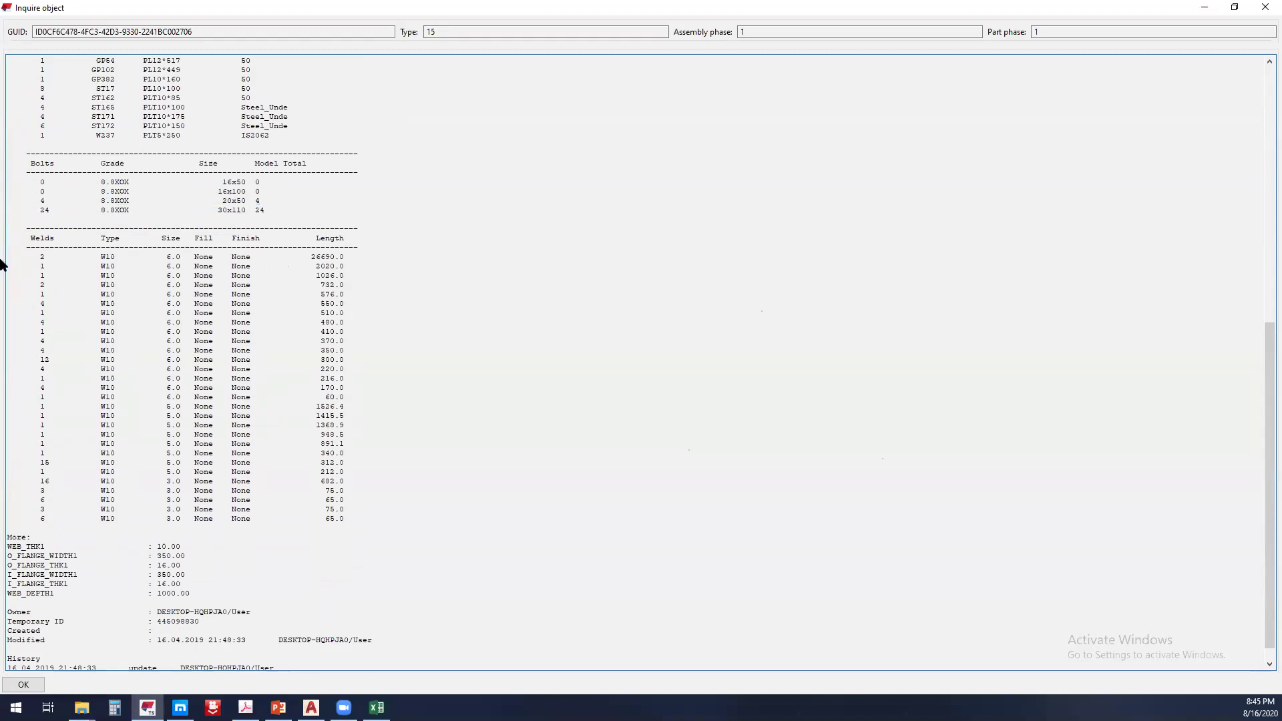
# Examine the weld list with sizes and lengths in the column's inquiry report, then close the report
pyautogui.moveTo(35, 258); pyautogui.dragTo(401, 520)
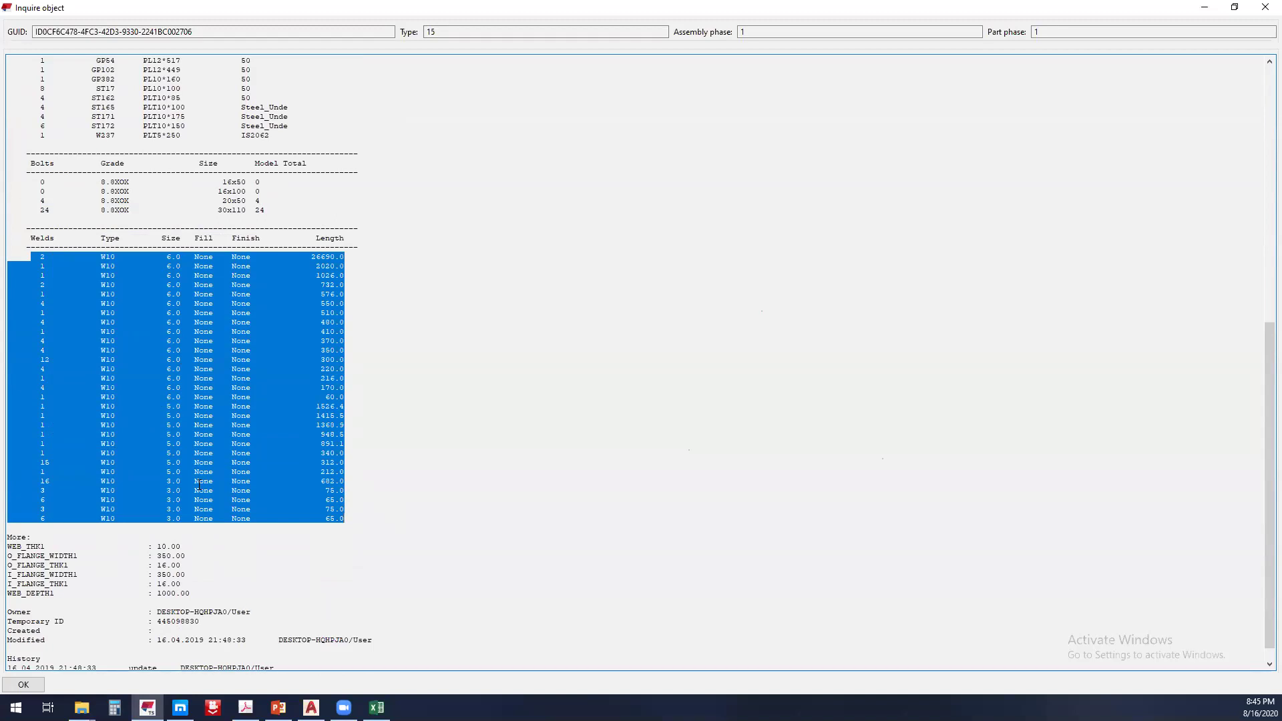
pyautogui.click(299, 263)
pyautogui.doubleClick(299, 261)
pyautogui.click(412, 299)
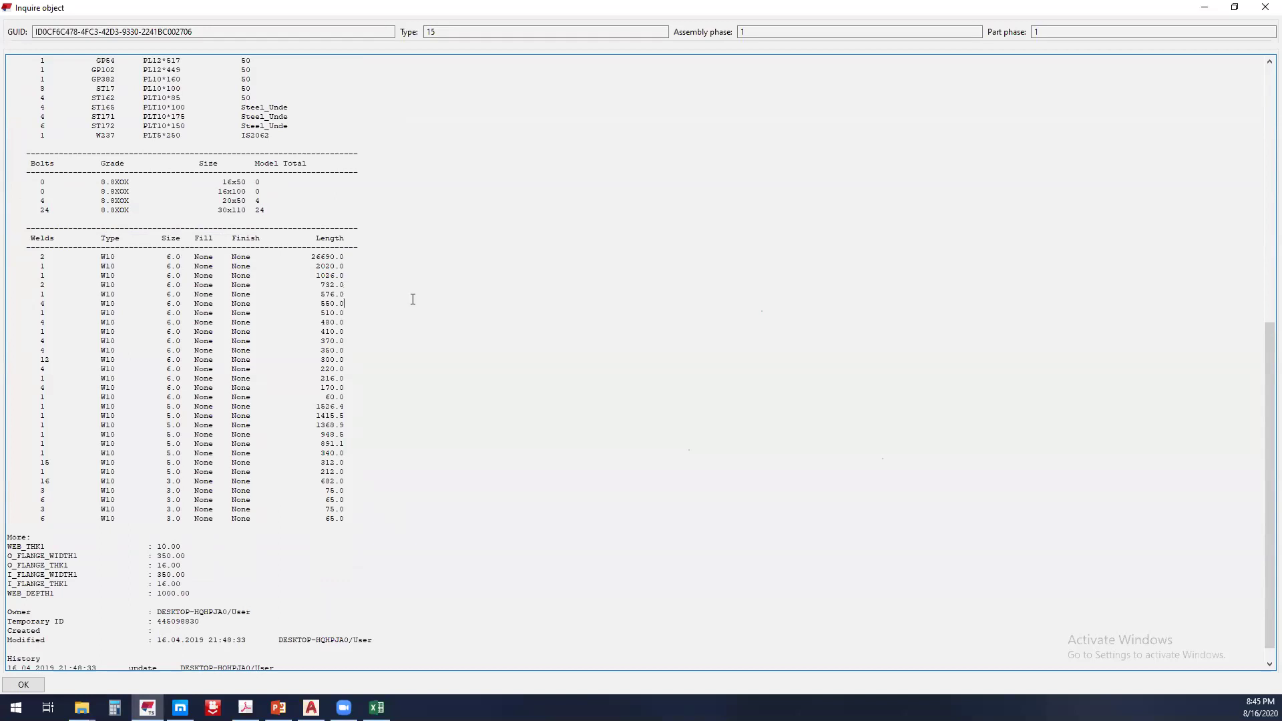
pyautogui.scroll(15, 412, 299)
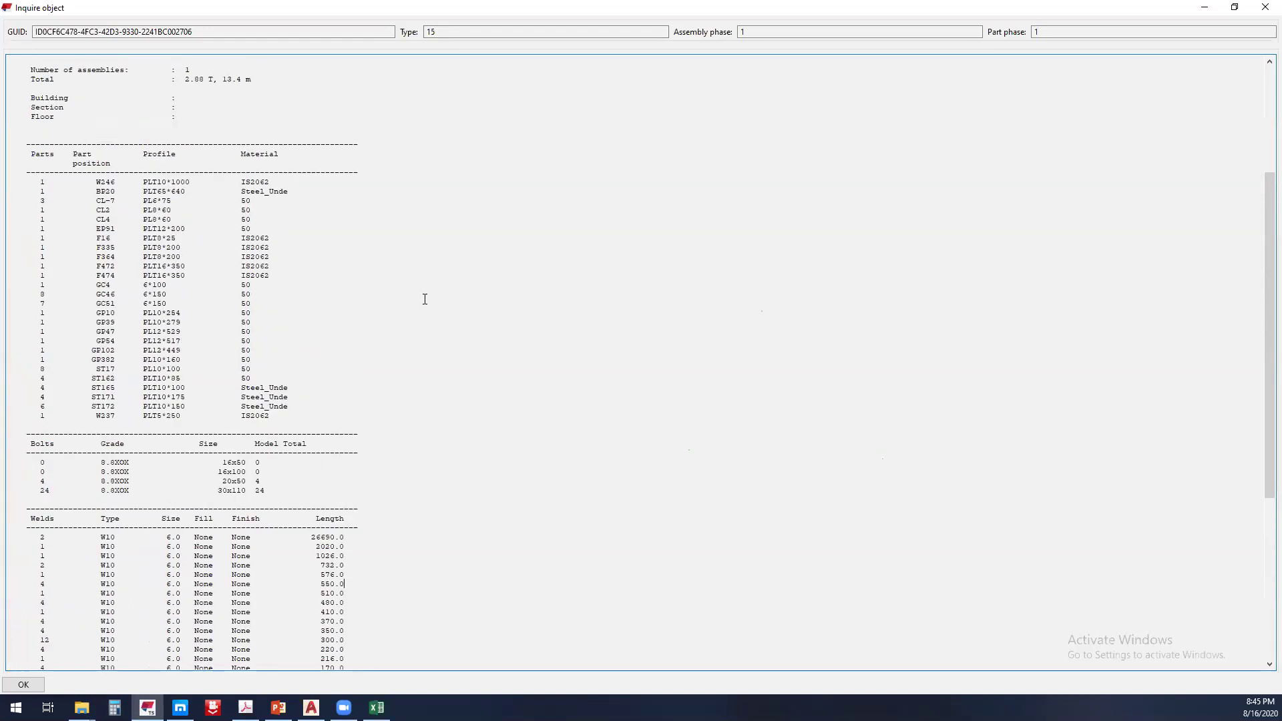
pyautogui.click(1265, 7)
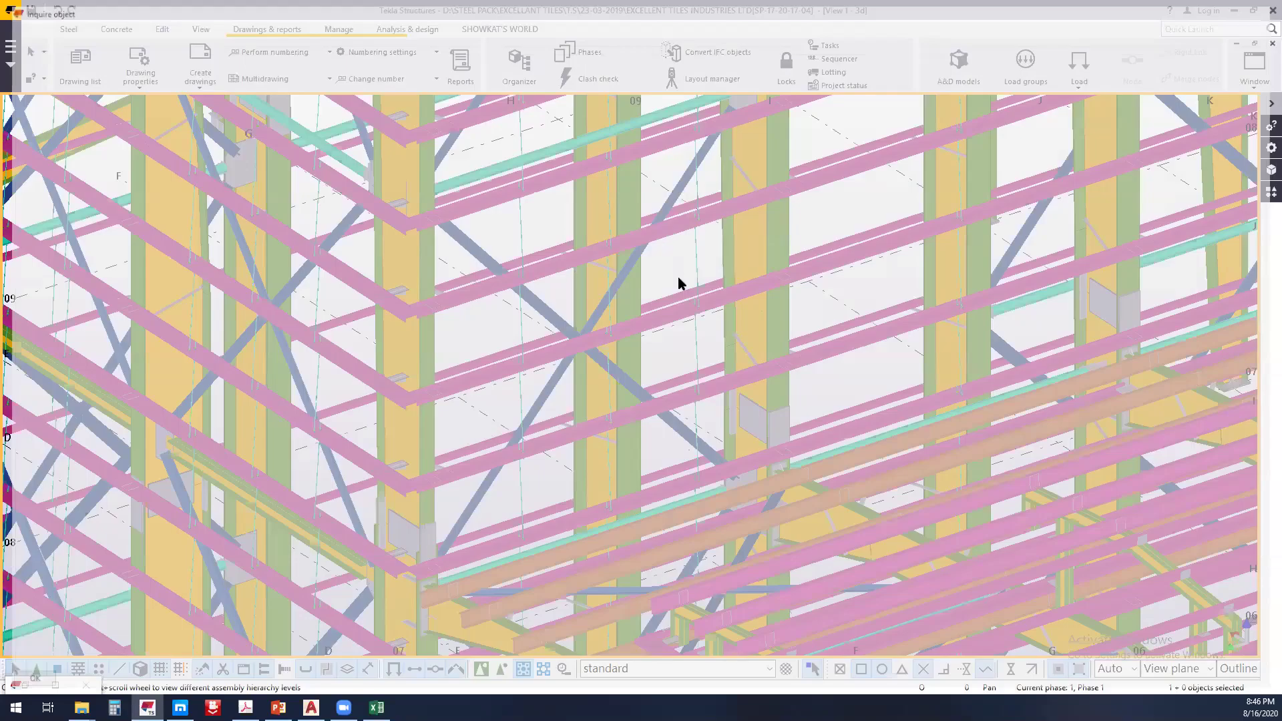
pyautogui.scroll(2, 681, 294)
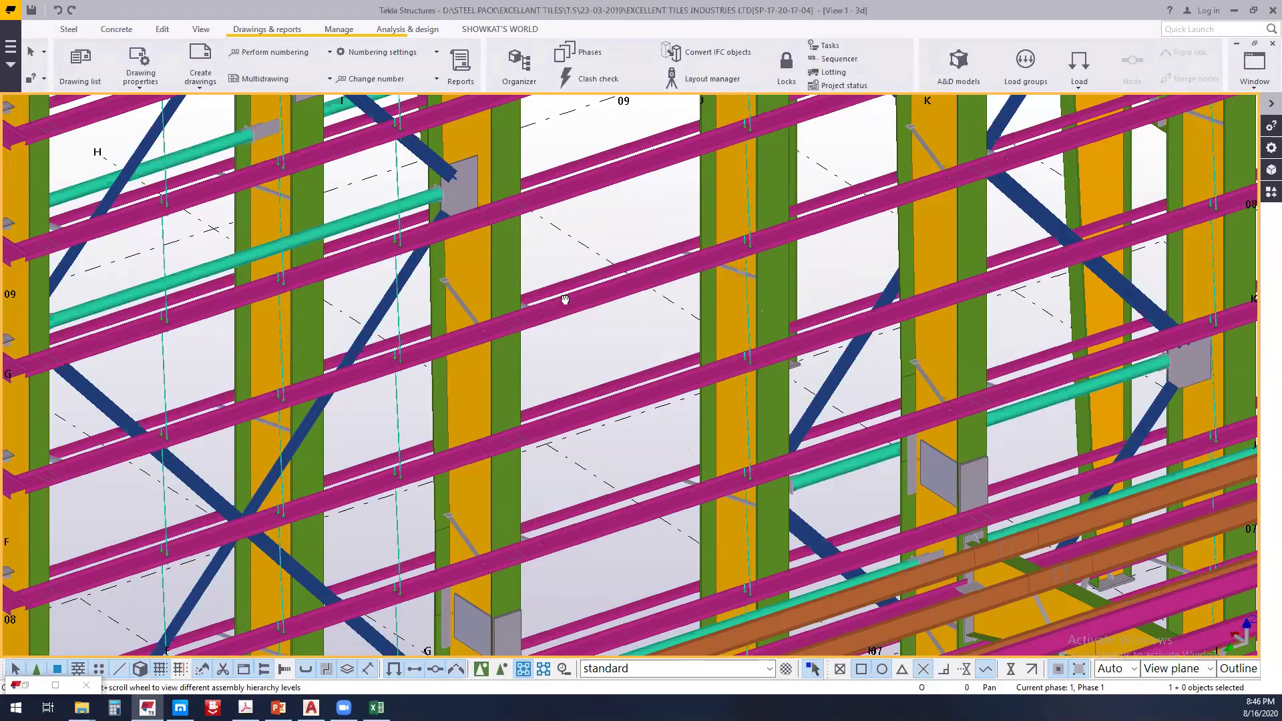
pyautogui.scroll(2, 668, 319)
pyautogui.moveTo(663, 320); pyautogui.dragTo(572, 347, button='middle')
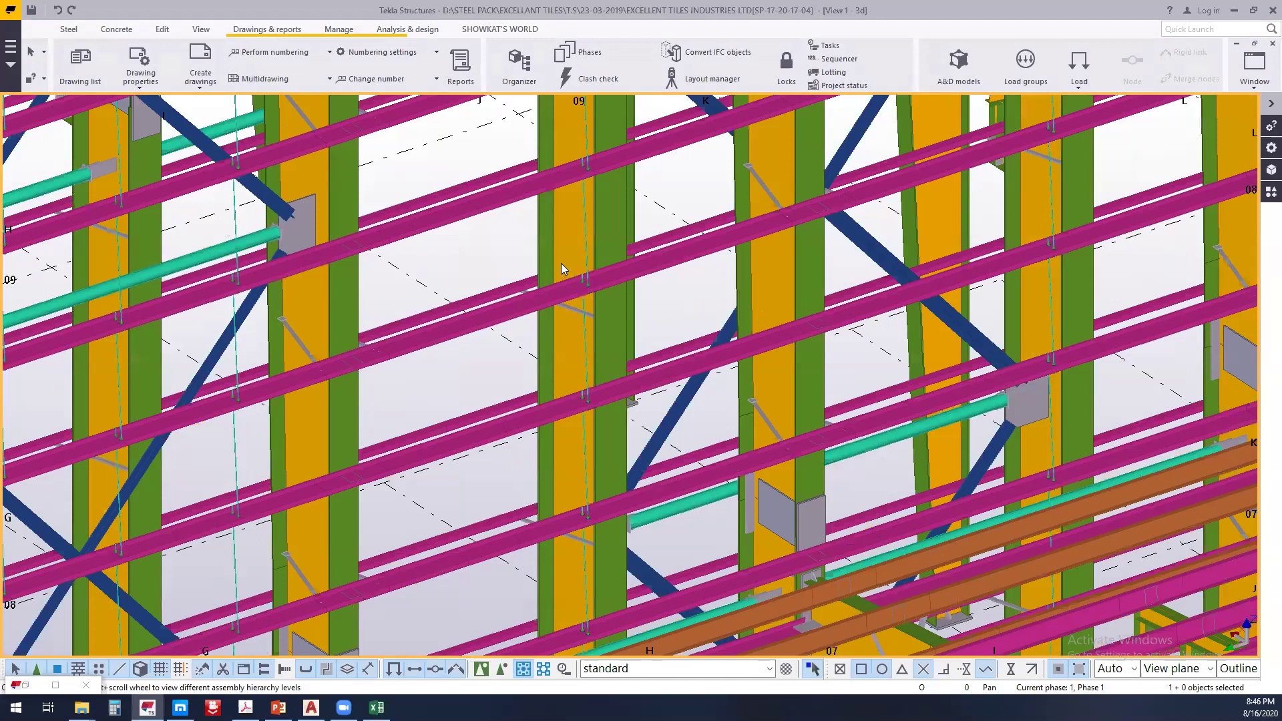
pyautogui.scroll(-1, 558, 274)
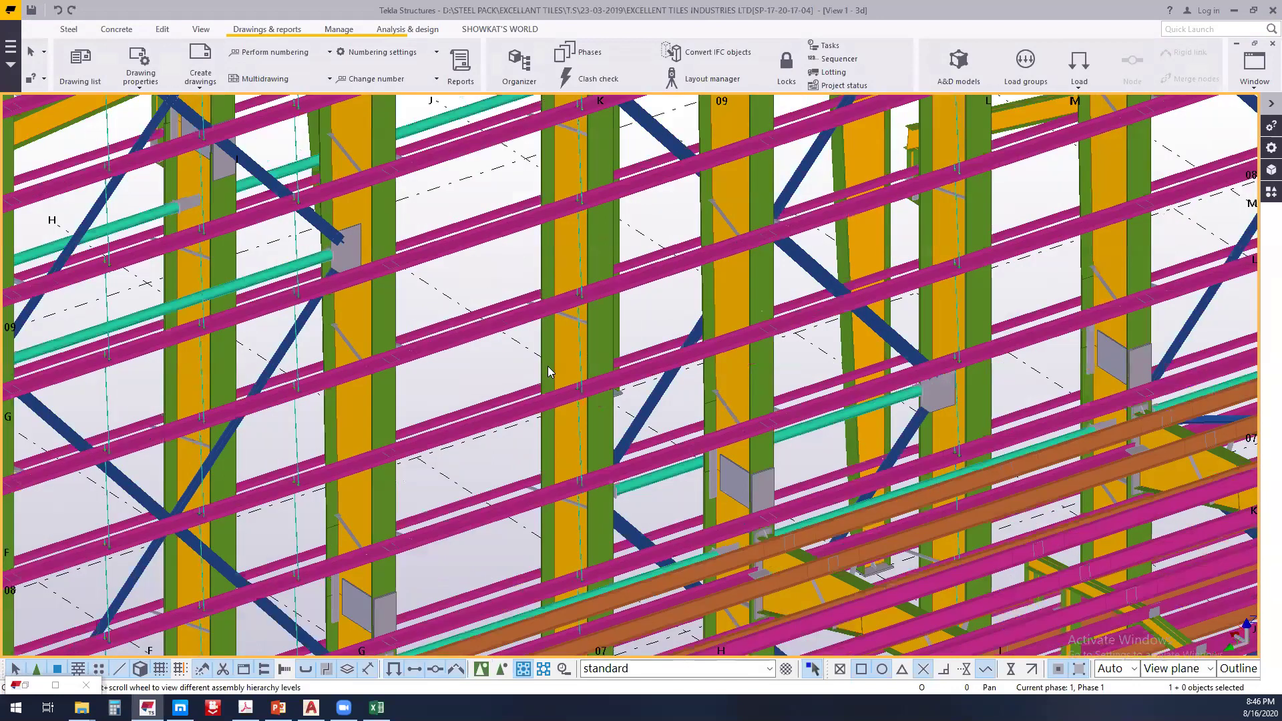
# Open the Clash Check Manager, select the entire steel building model and run the clash check on it
pyautogui.scroll(-2, 548, 368)
pyautogui.scroll(-6, 548, 369)
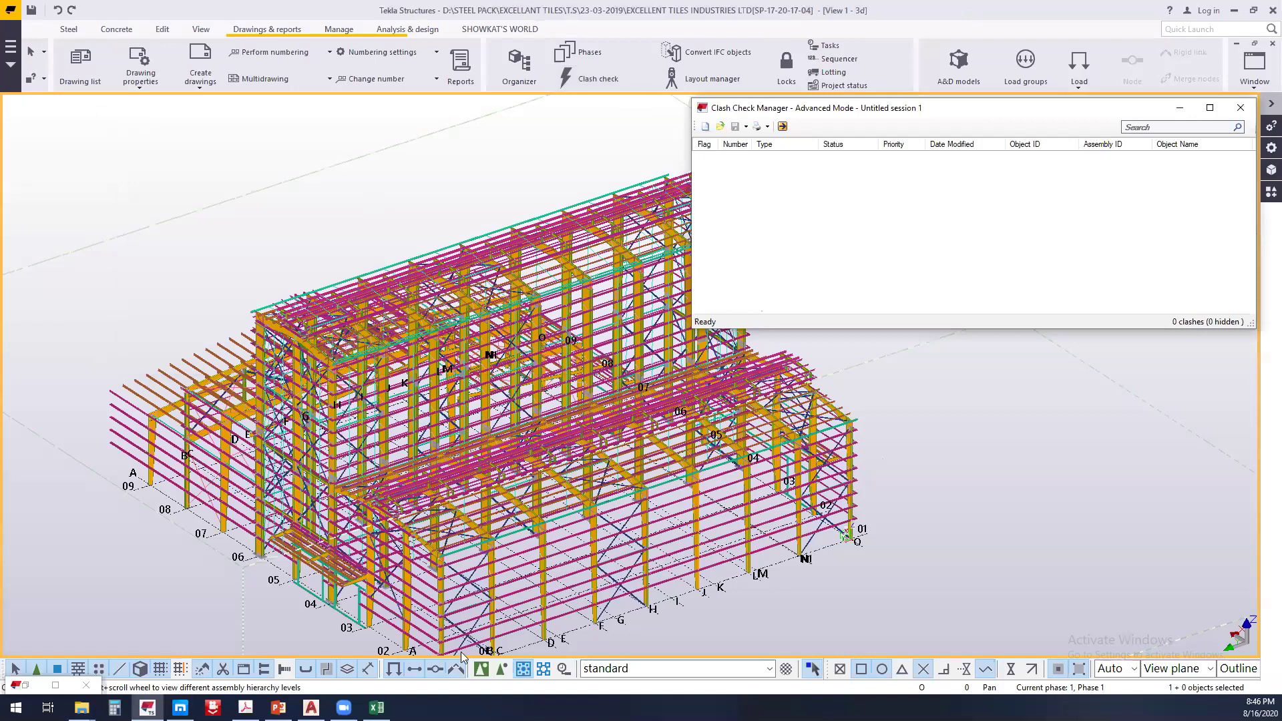
pyautogui.scroll(-4, 372, 201)
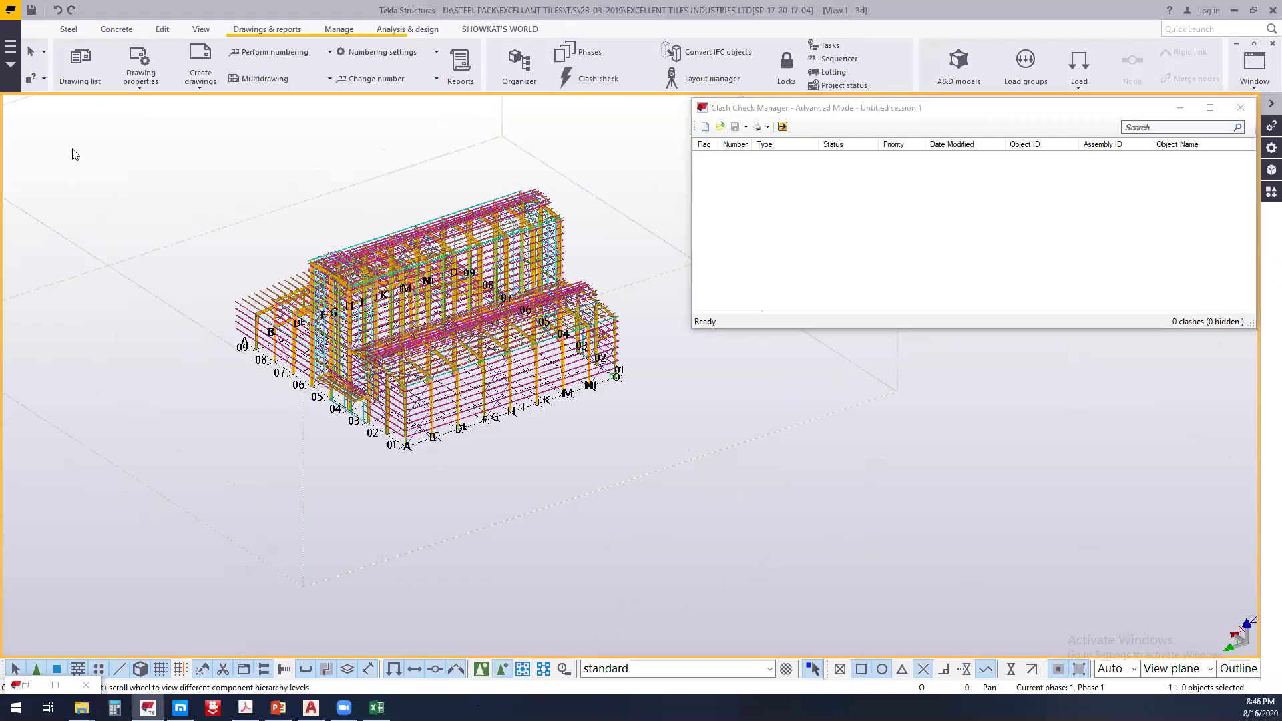
pyautogui.moveTo(75, 144); pyautogui.dragTo(596, 472)
pyautogui.moveTo(617, 519); pyautogui.dragTo(622, 518)
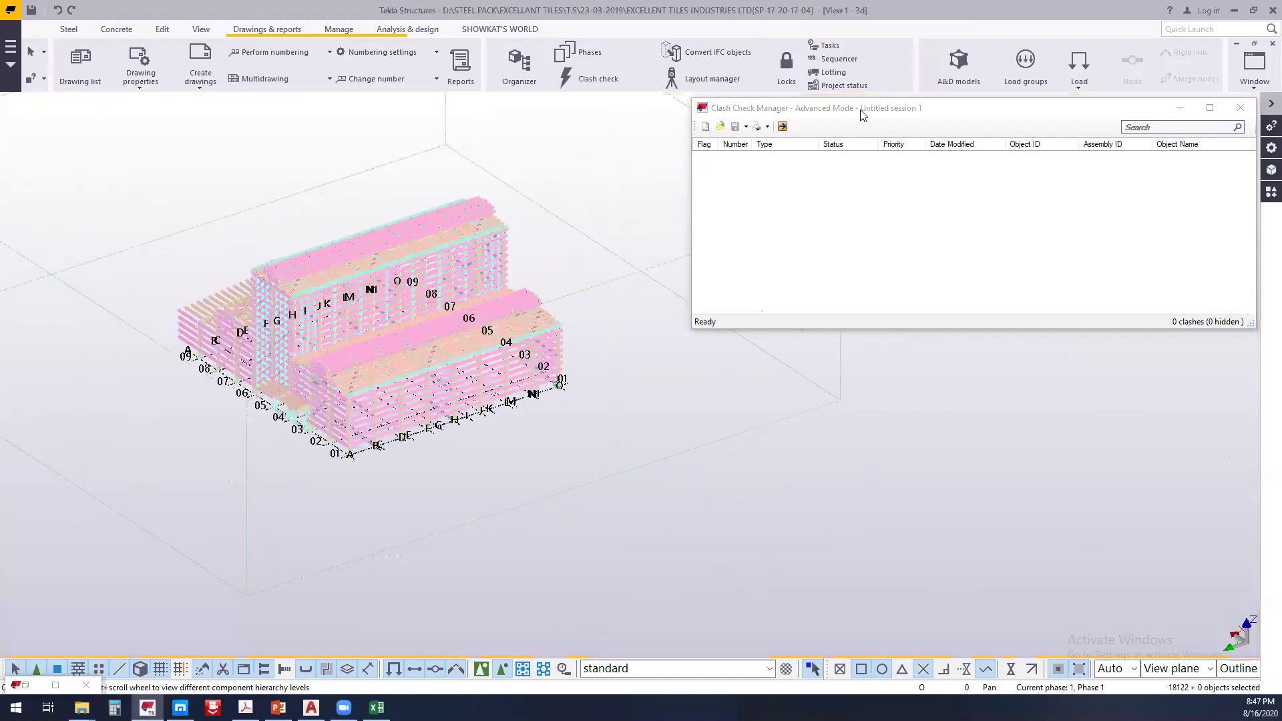
pyautogui.click(783, 126)
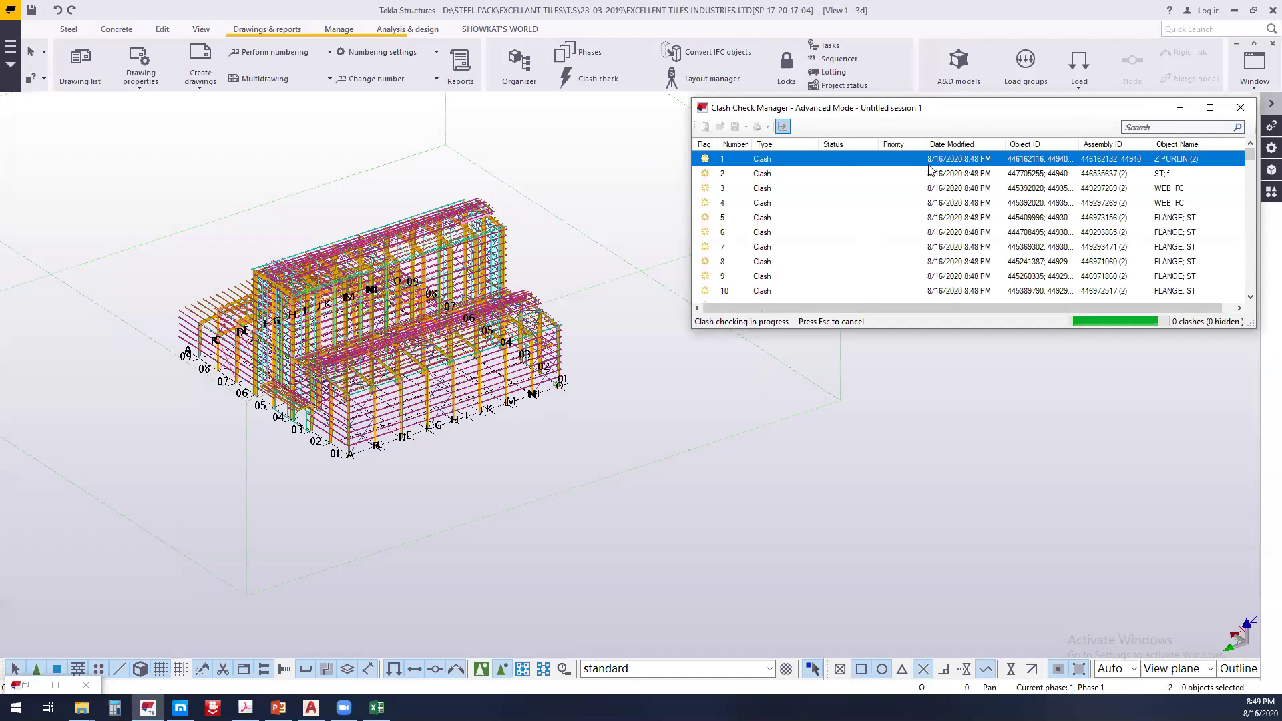
# Zoom the model to the clashing FLANGE and ST objects of clash number 7
pyautogui.click(1013, 382)
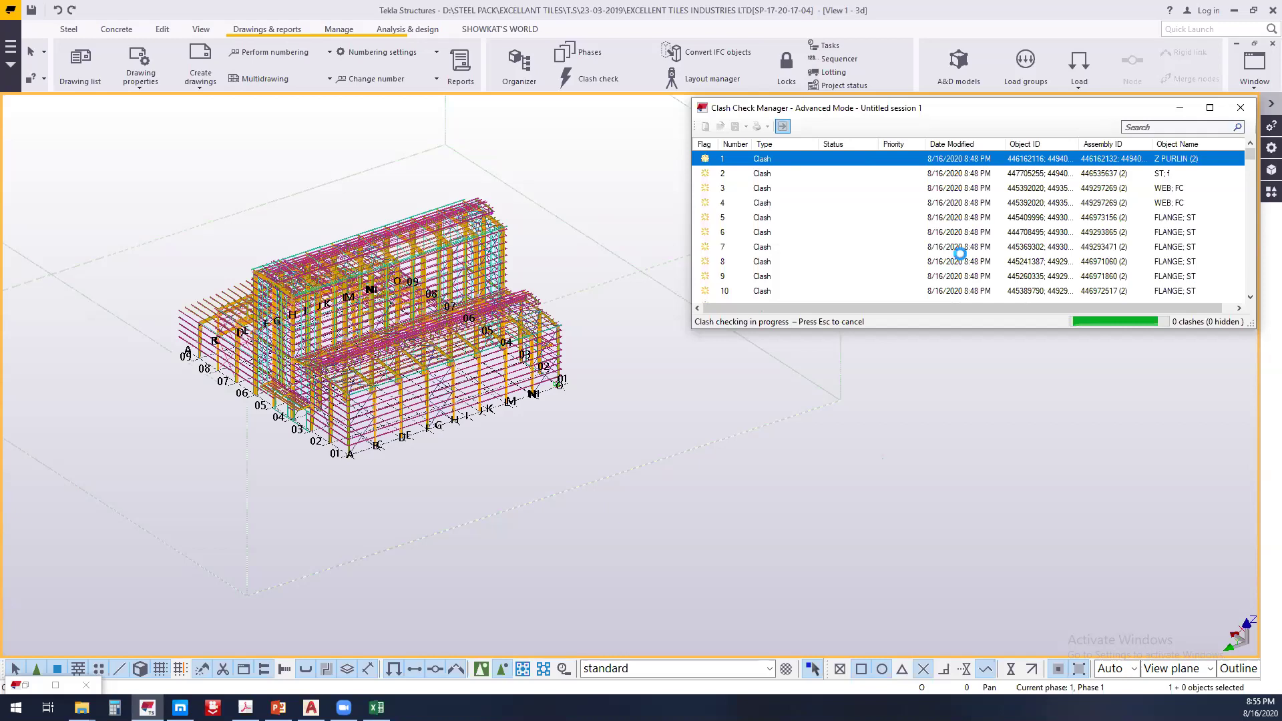
pyautogui.click(959, 248)
pyautogui.doubleClick(961, 249)
# Select clash number 16 between the SagRod and Z PURLIN and zoom the model to its objects
pyautogui.scroll(-5, 961, 256)
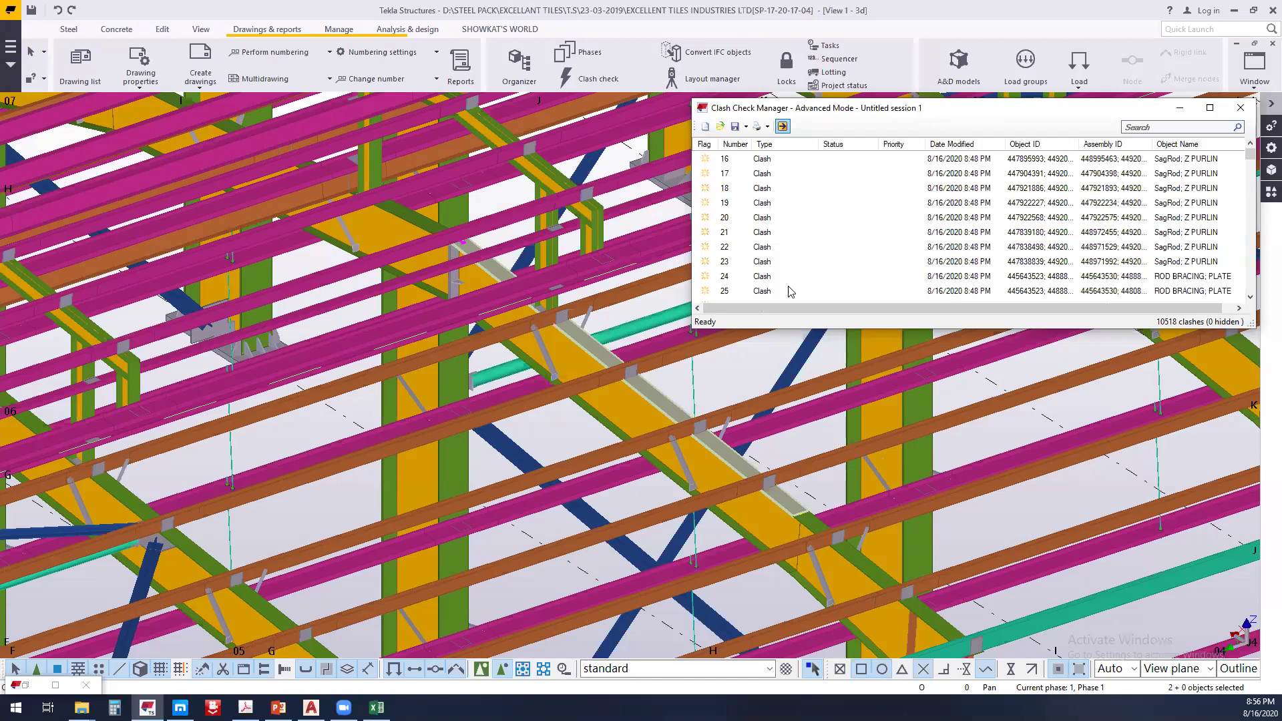
pyautogui.click(1158, 160)
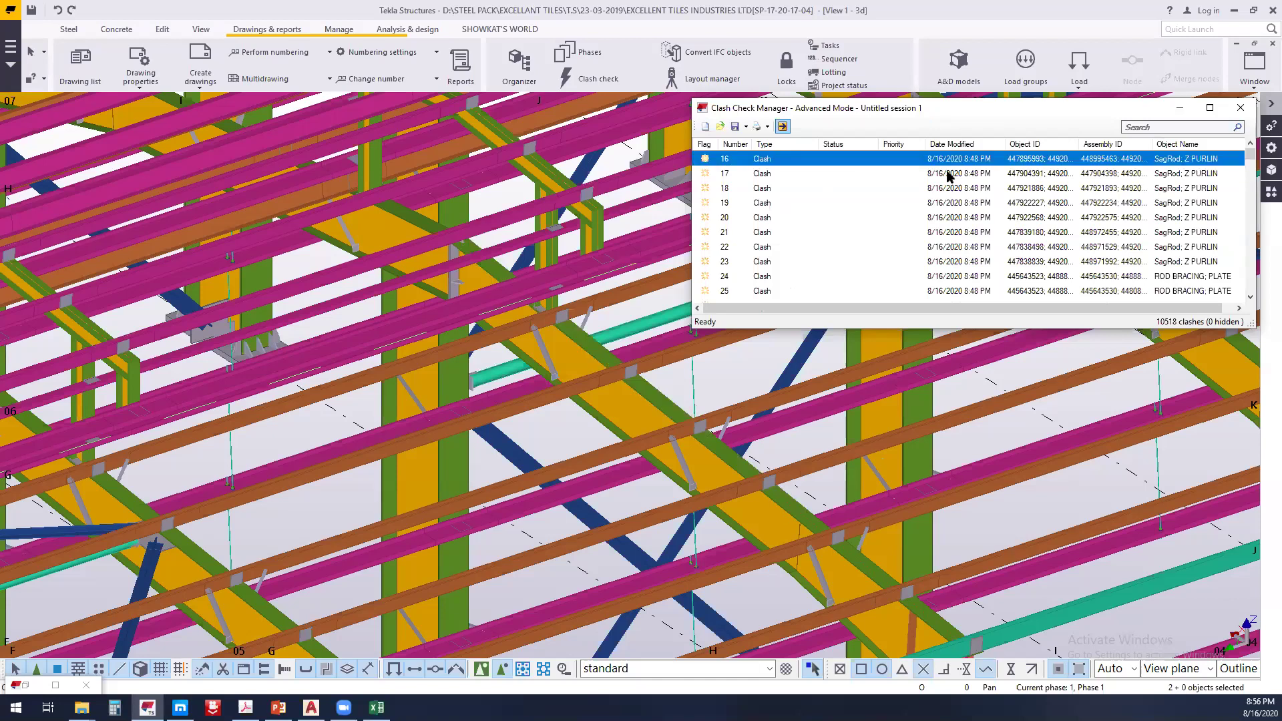
pyautogui.rightClick(1179, 160)
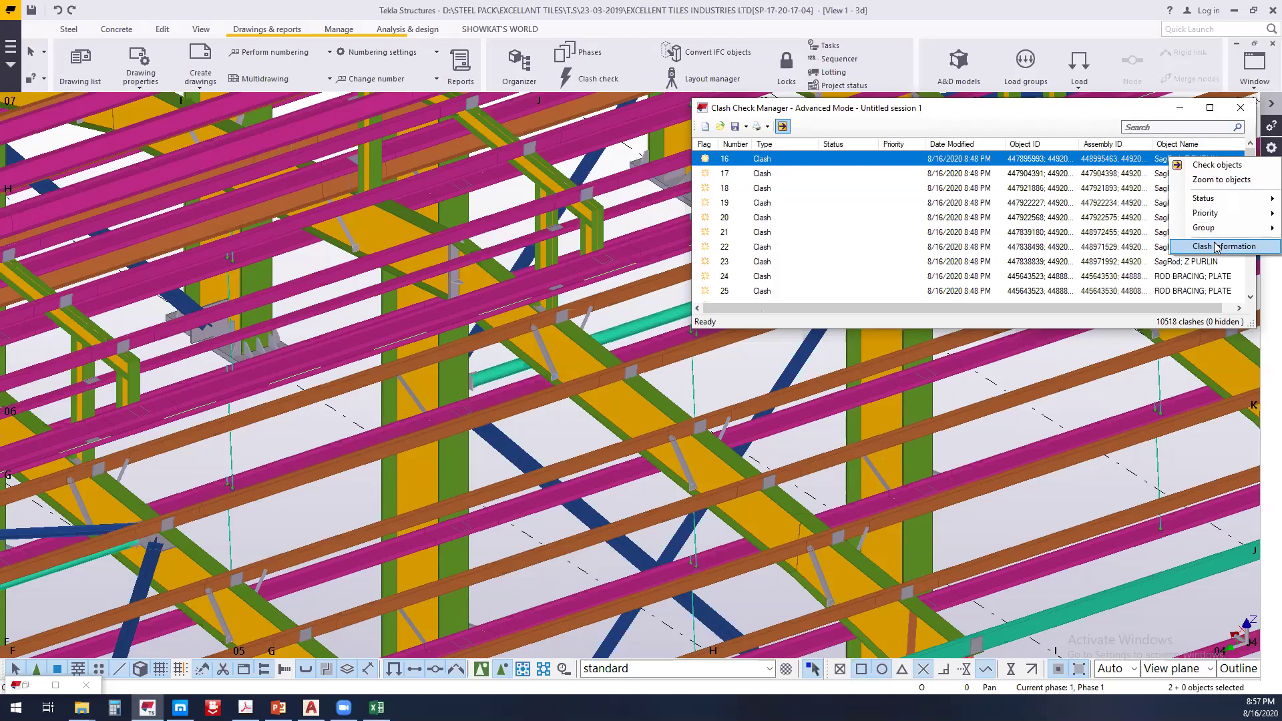
pyautogui.click(1210, 186)
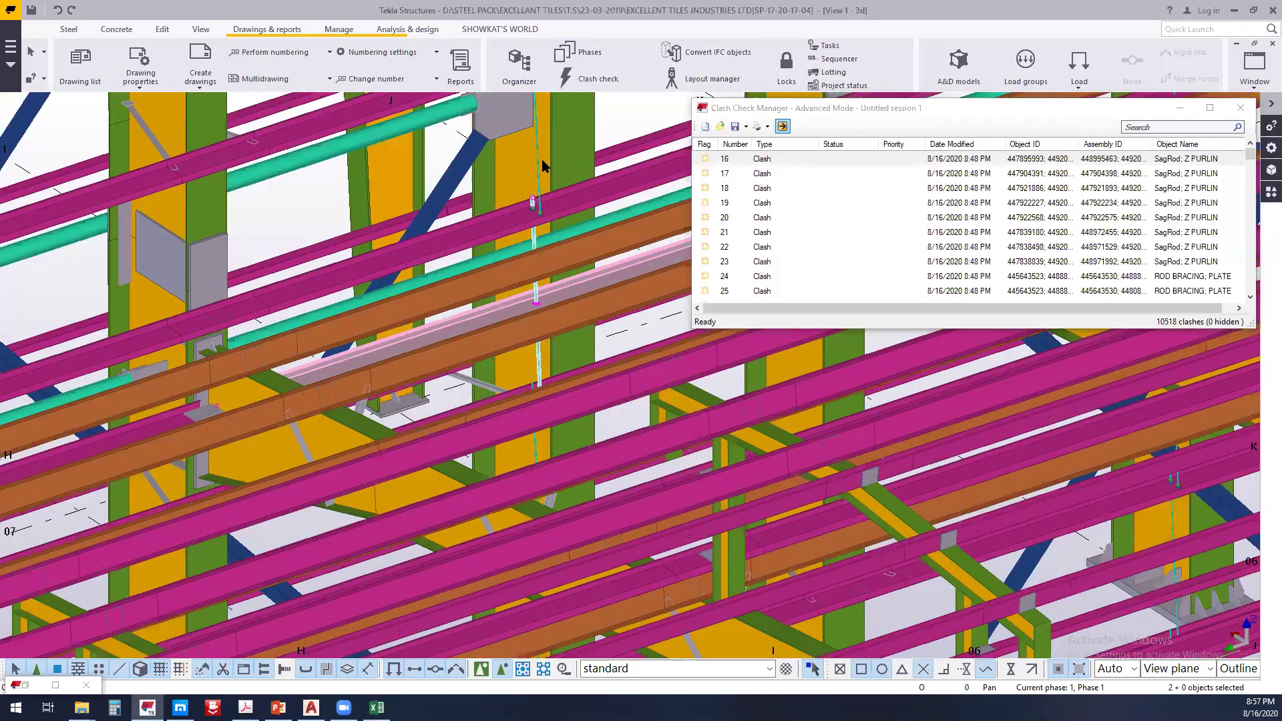
# Examine the marked clash point between the sag rod and the Z purlin up close and in its surroundings
pyautogui.scroll(-3, 521, 276)
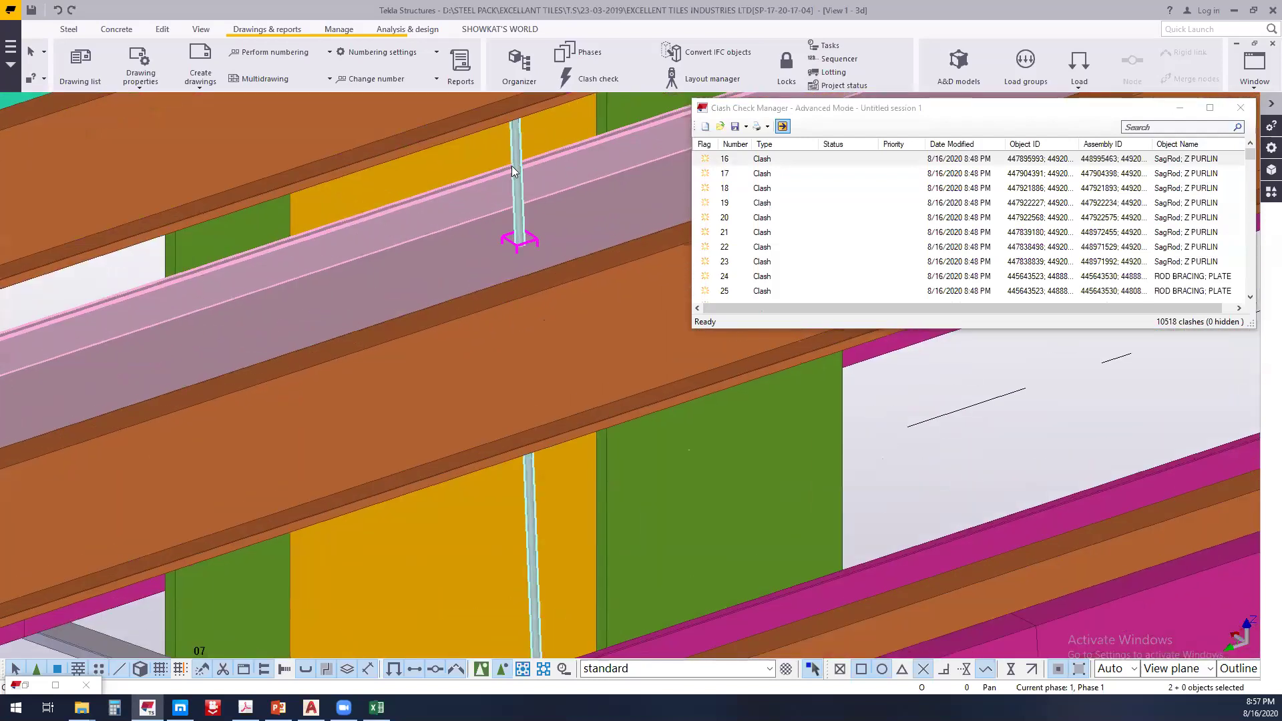
pyautogui.scroll(-2, 551, 219)
pyautogui.scroll(-1, 641, 263)
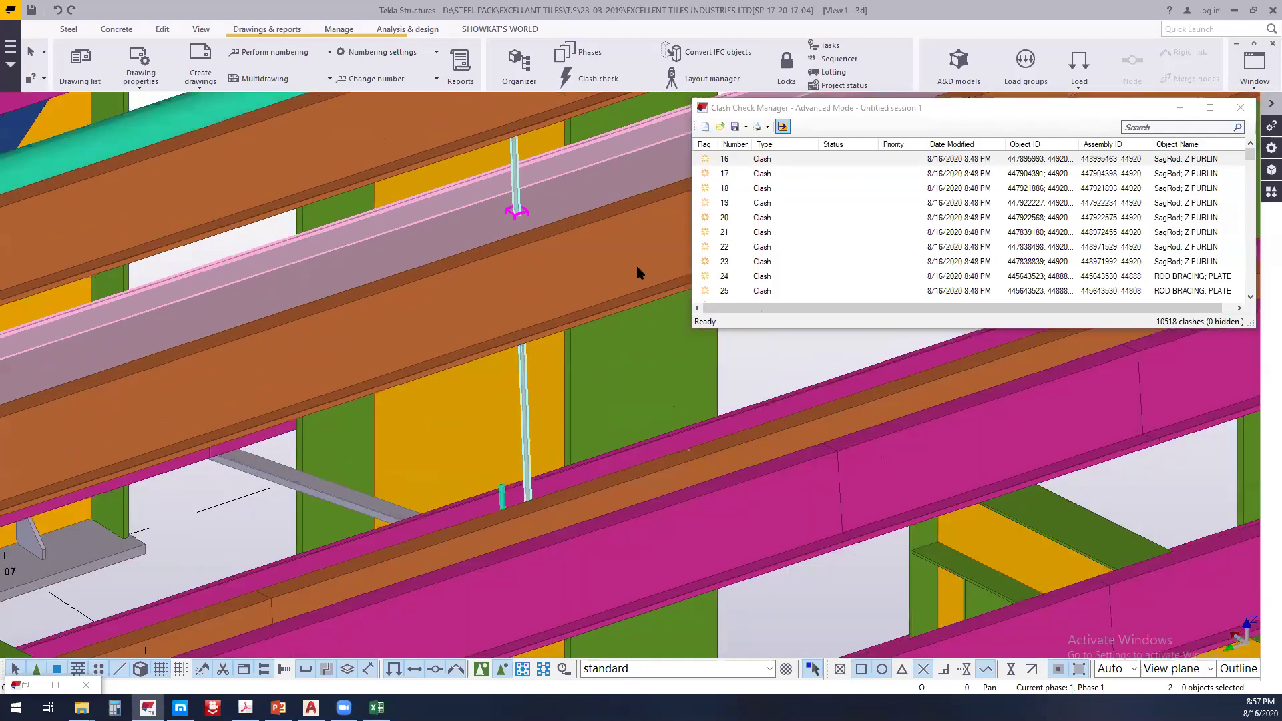
pyautogui.scroll(-2, 636, 266)
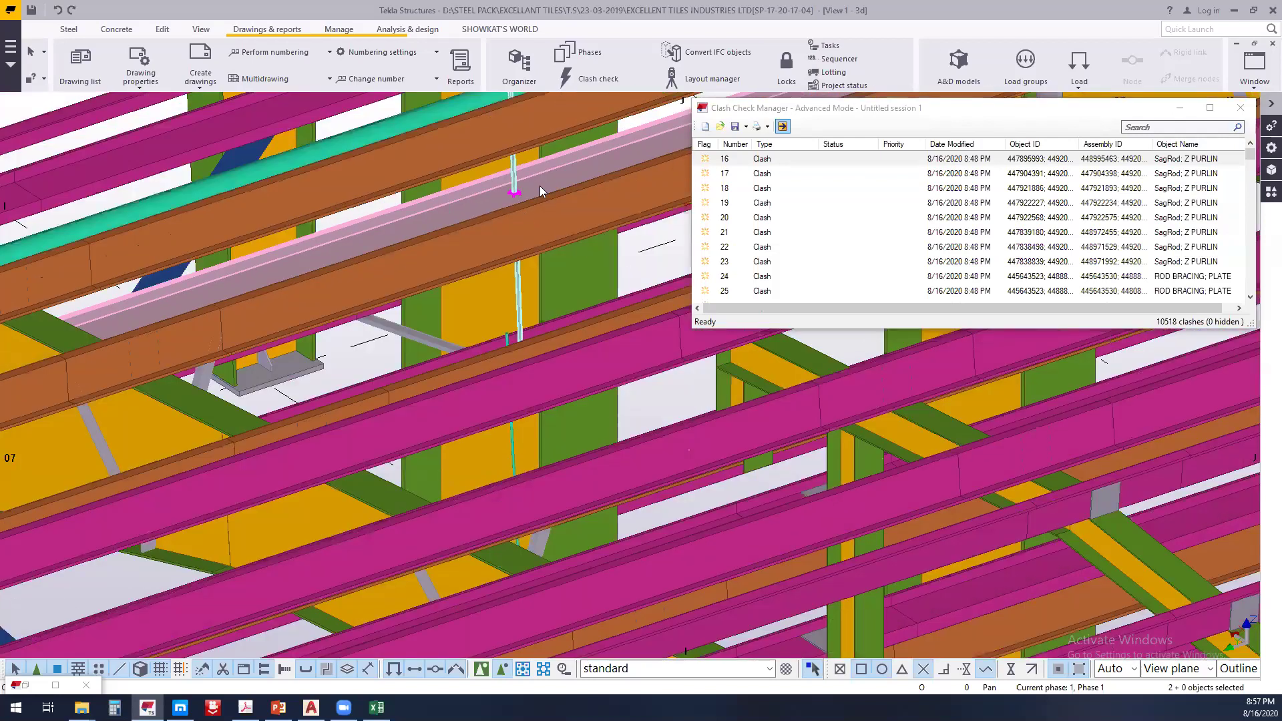
pyautogui.scroll(3, 539, 185)
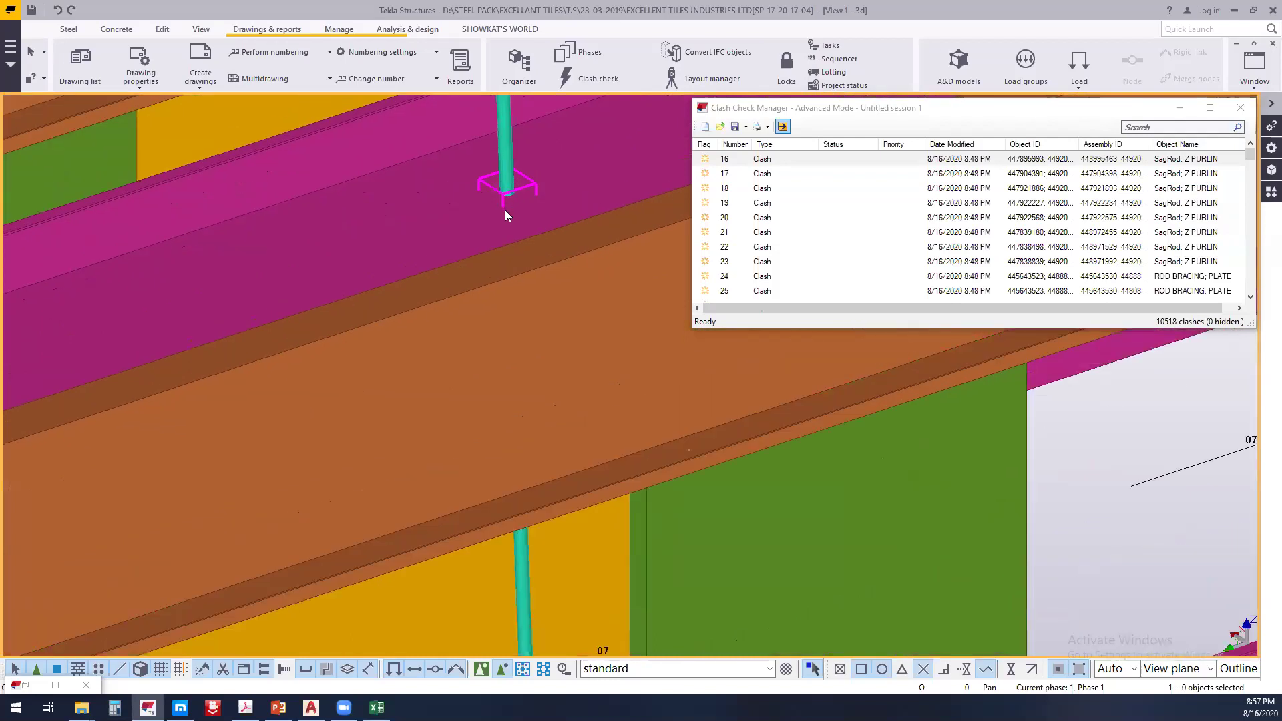
pyautogui.scroll(-3, 669, 273)
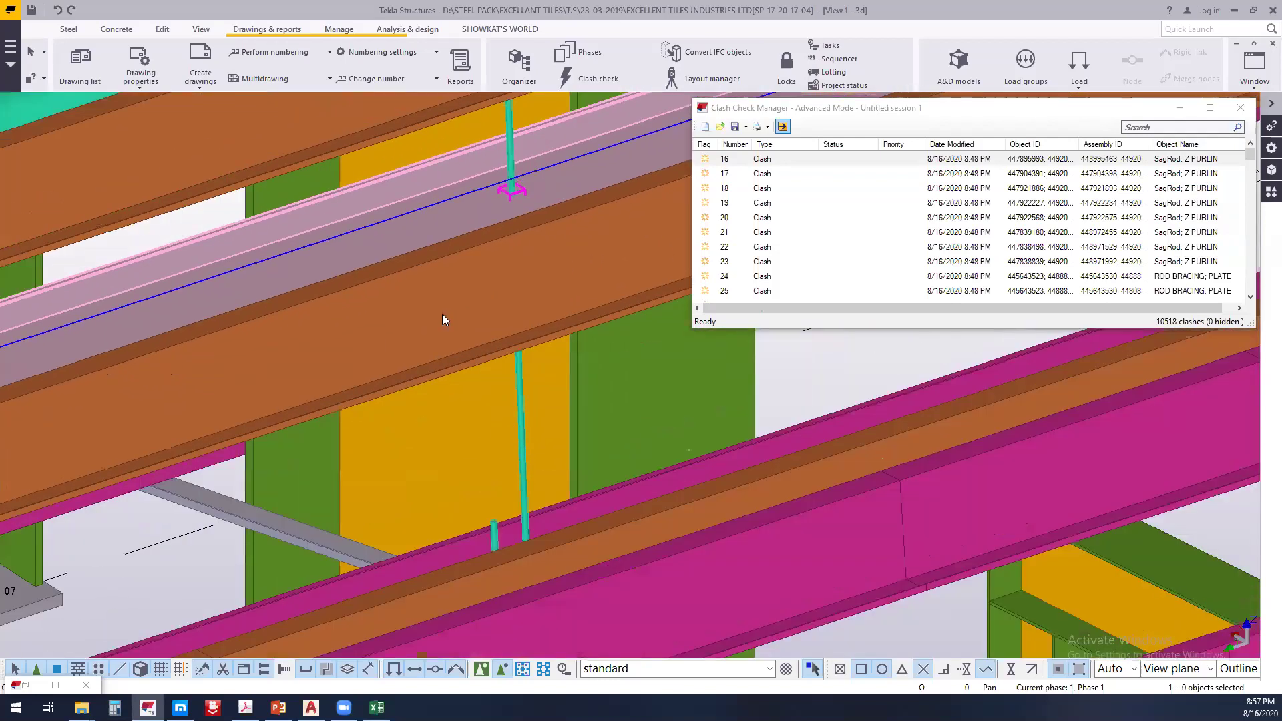
pyautogui.scroll(-3, 535, 284)
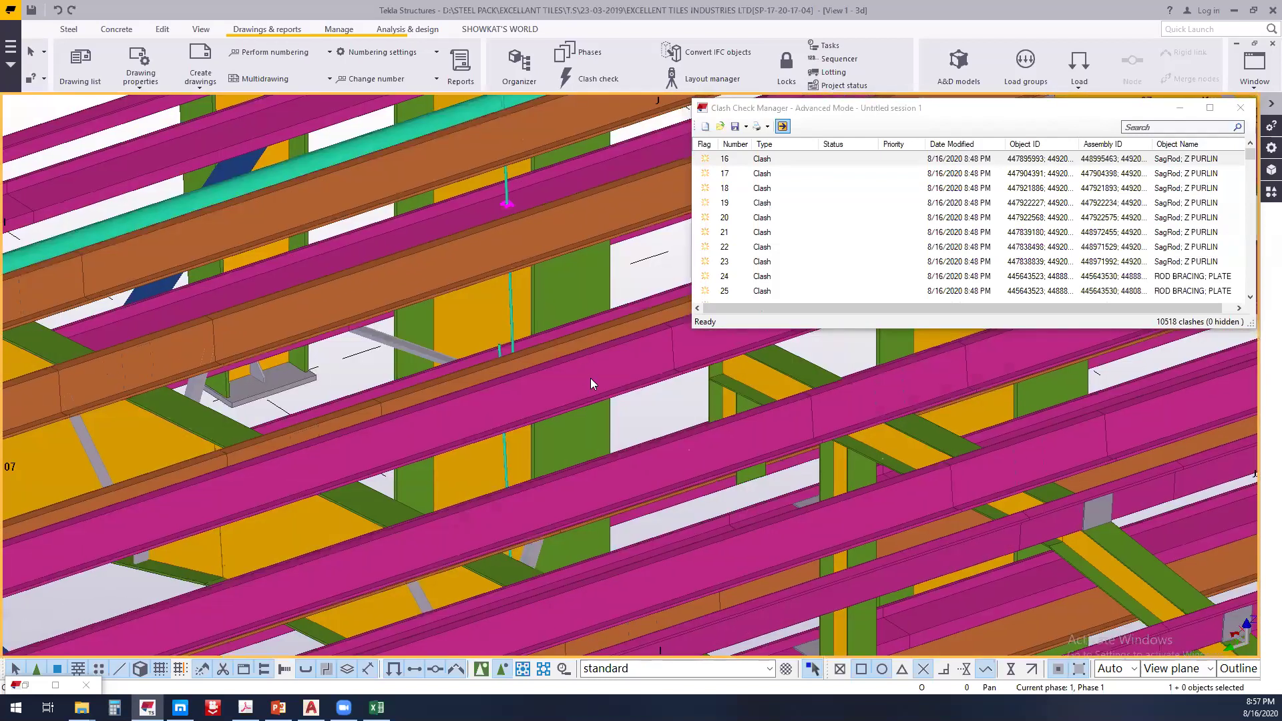
pyautogui.press('Right')
pyautogui.press('Right')
pyautogui.press('Right')
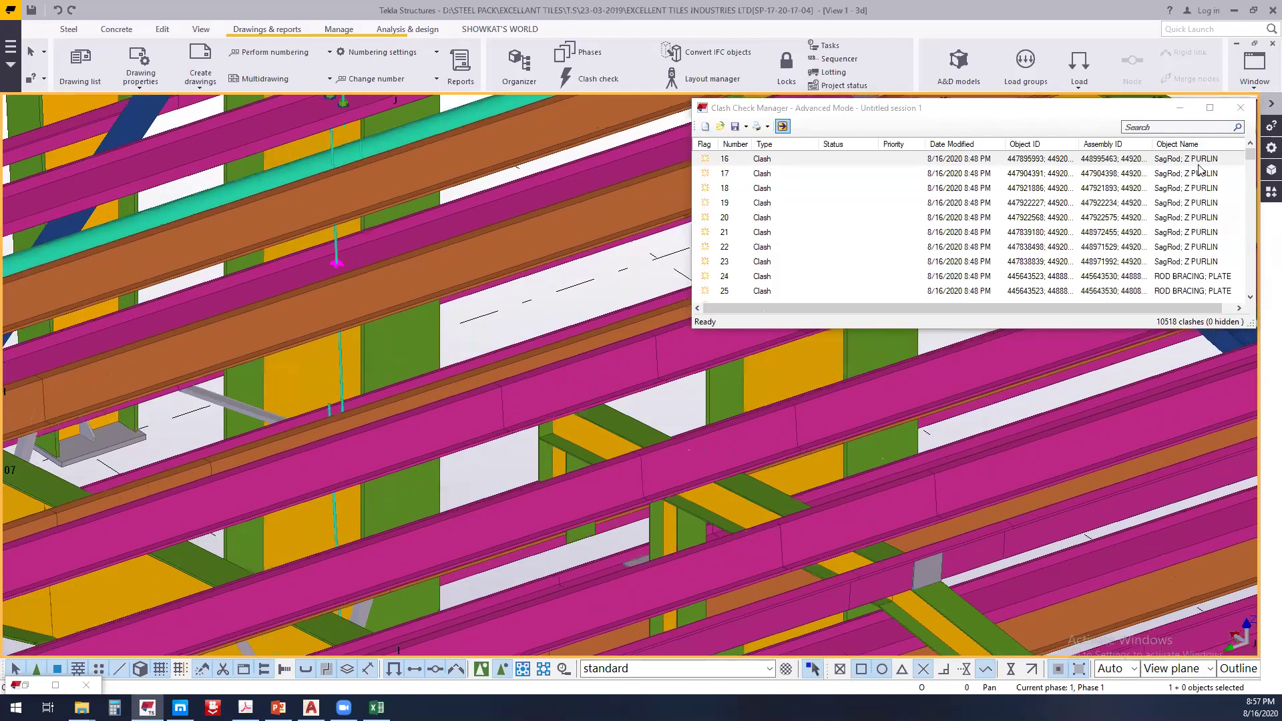
# Close the Clash Check Manager without saving the current session
pyautogui.rightClick(713, 413)
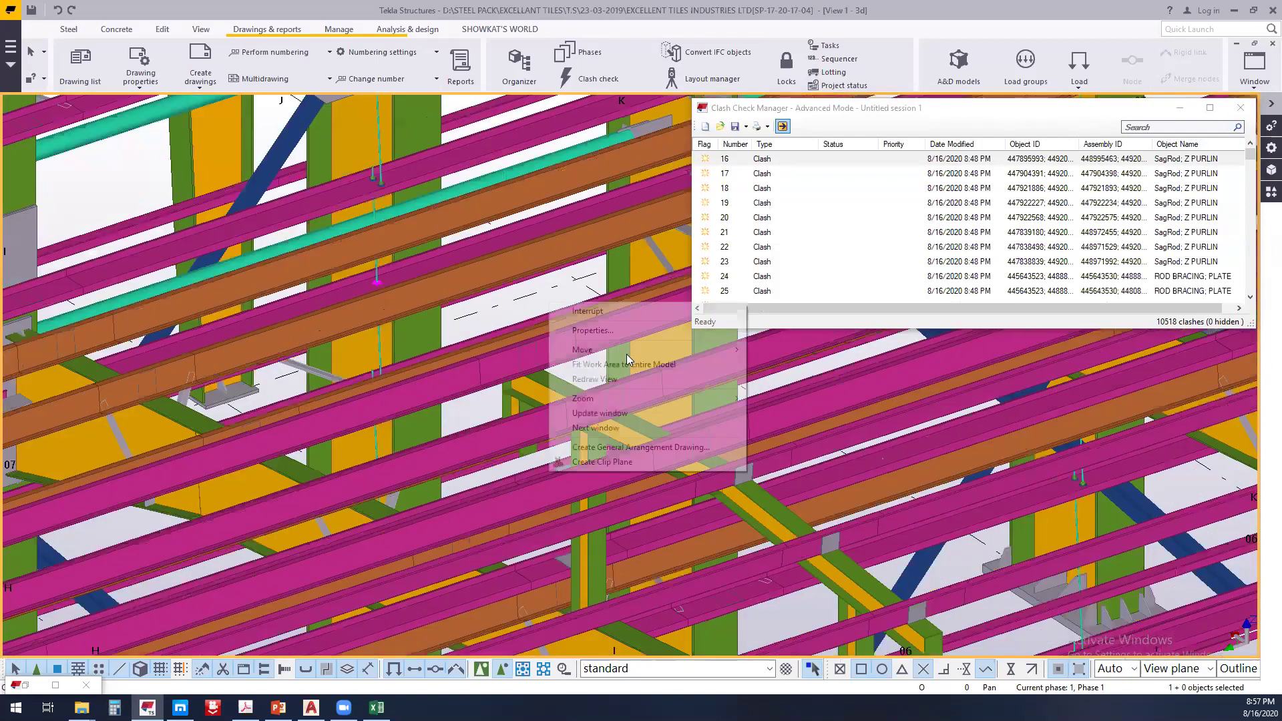
pyautogui.click(557, 305)
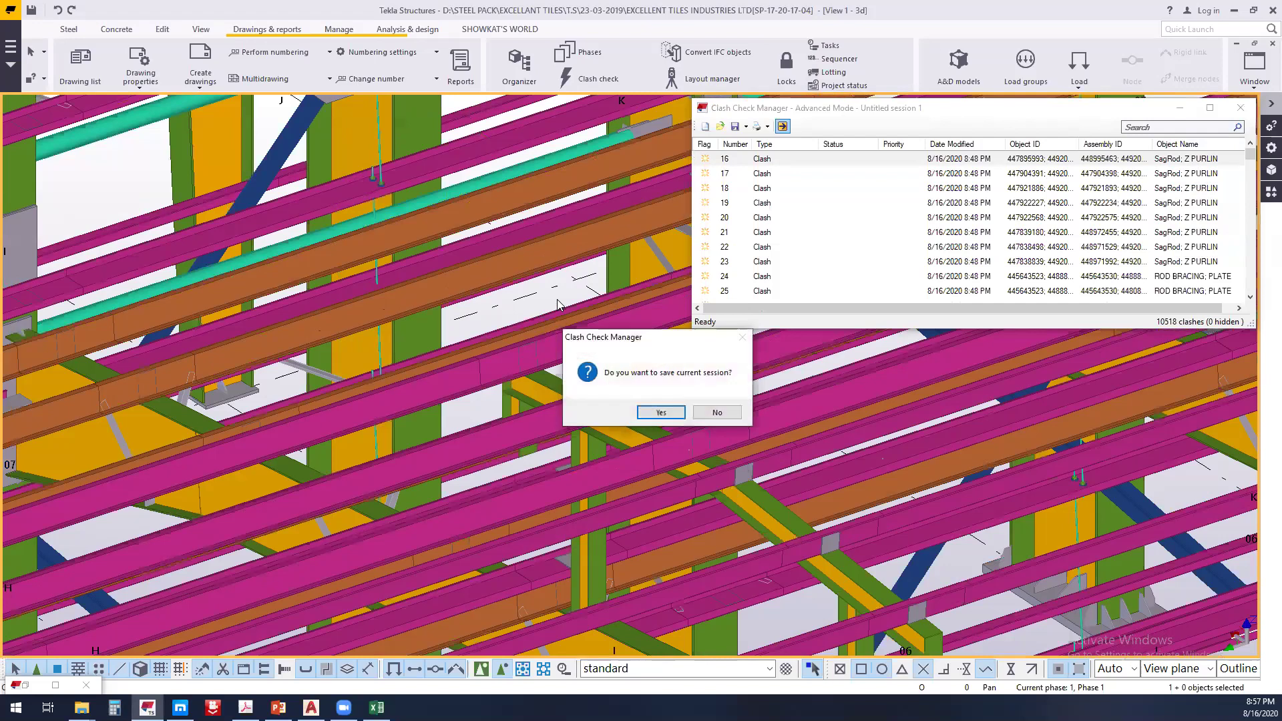
pyautogui.press('n')
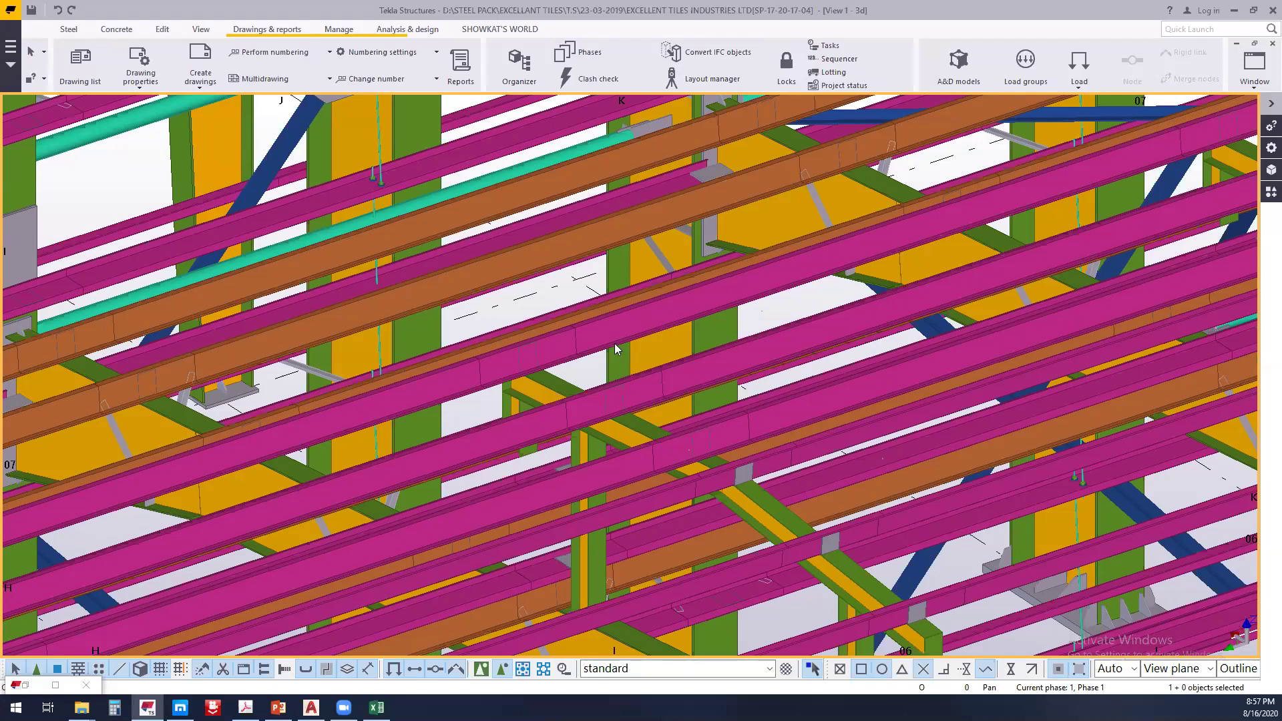
pyautogui.scroll(-3, 166, 161)
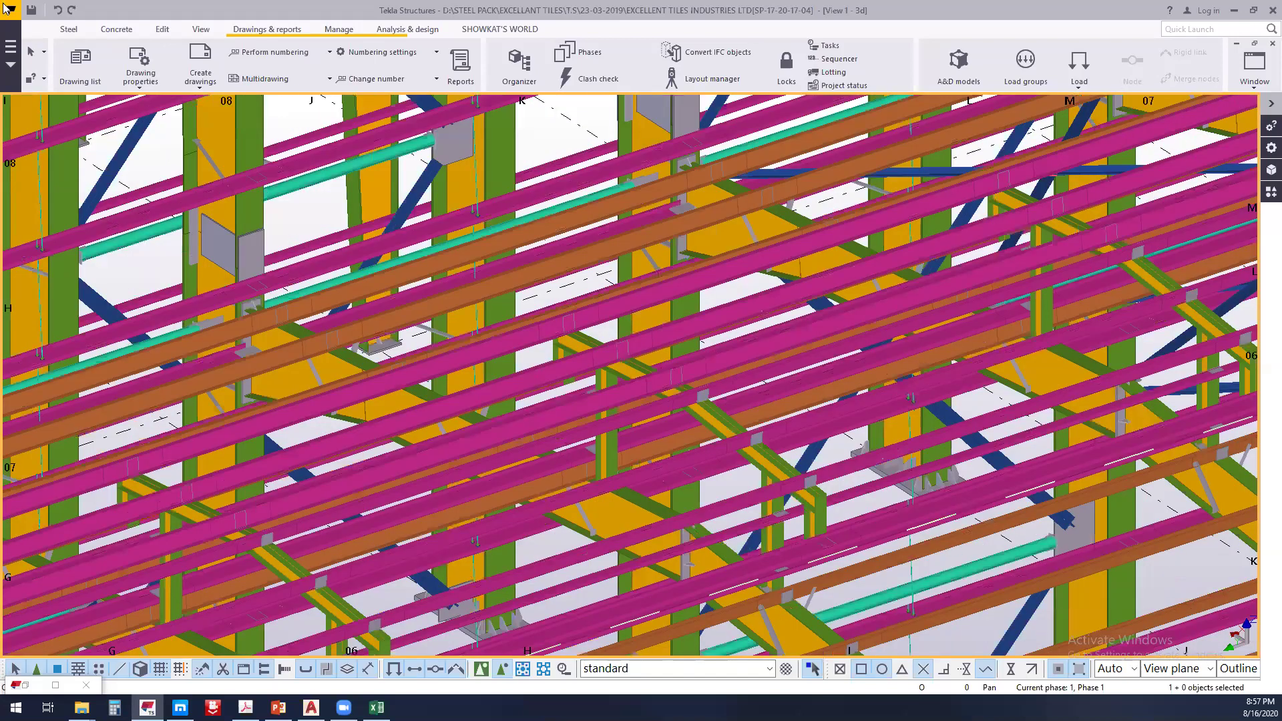
pyautogui.scroll(-10, 730, 228)
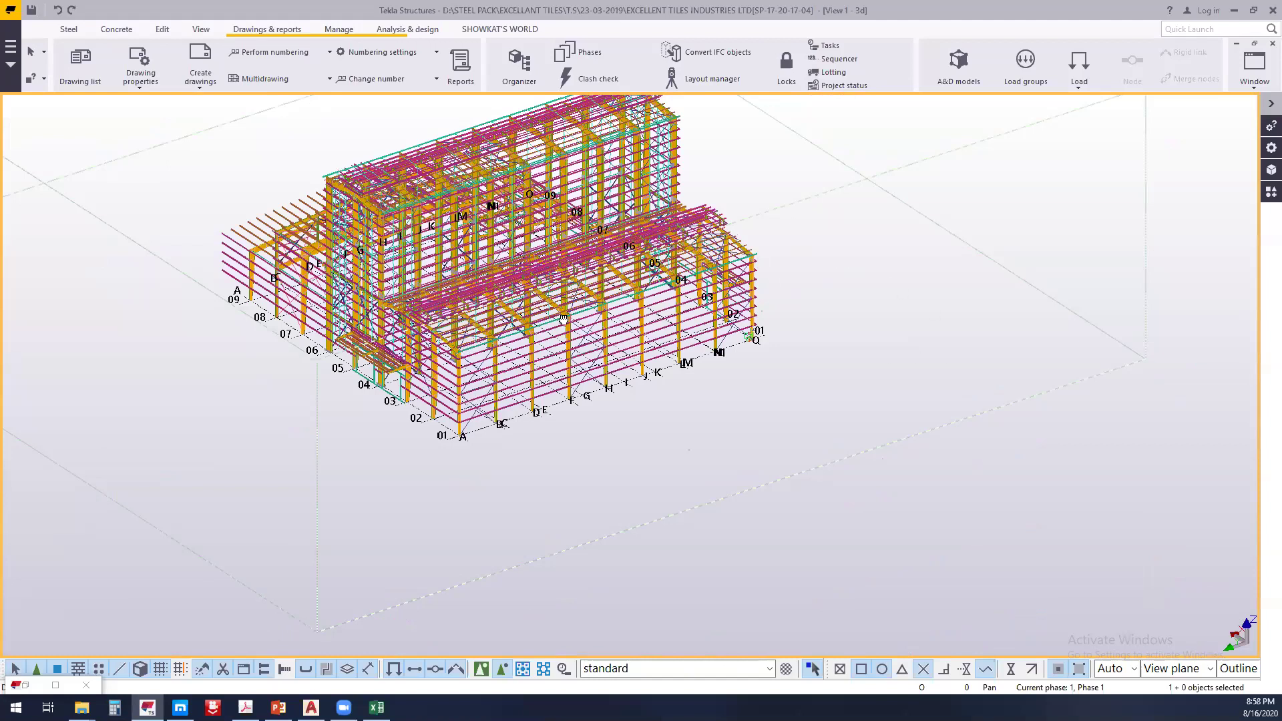
pyautogui.moveTo(279, 251); pyautogui.dragTo(298, 410, button='middle')
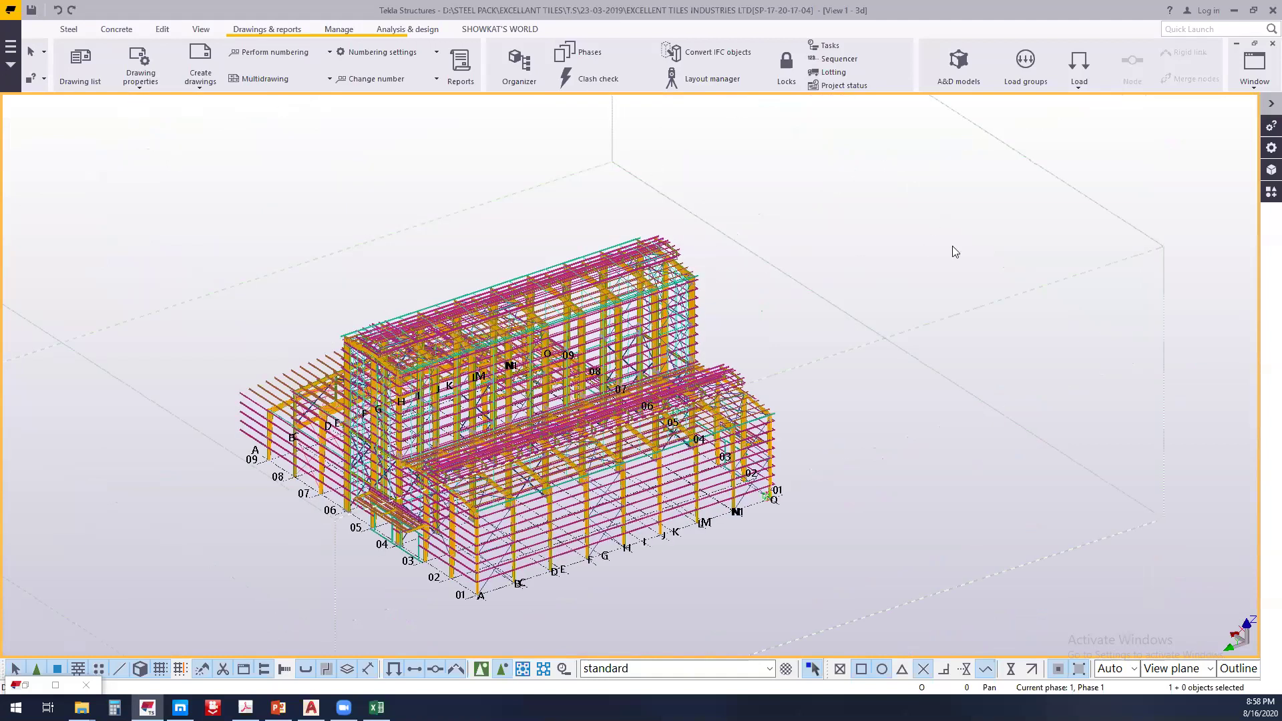
pyautogui.scroll(2, 757, 346)
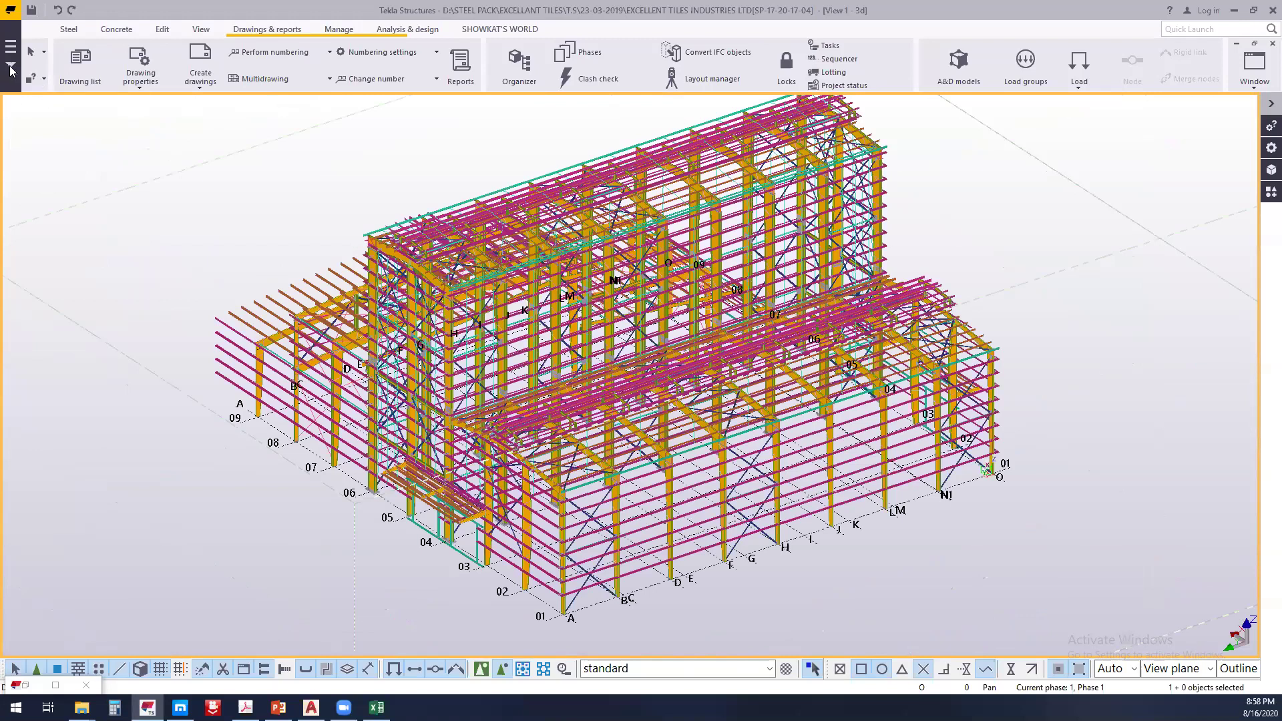
# Create a new single-user model named Tekla Presentation Class without a template in the DSCC TOWER folder, and maximize its 3D view
pyautogui.scroll(-2, 315, 198)
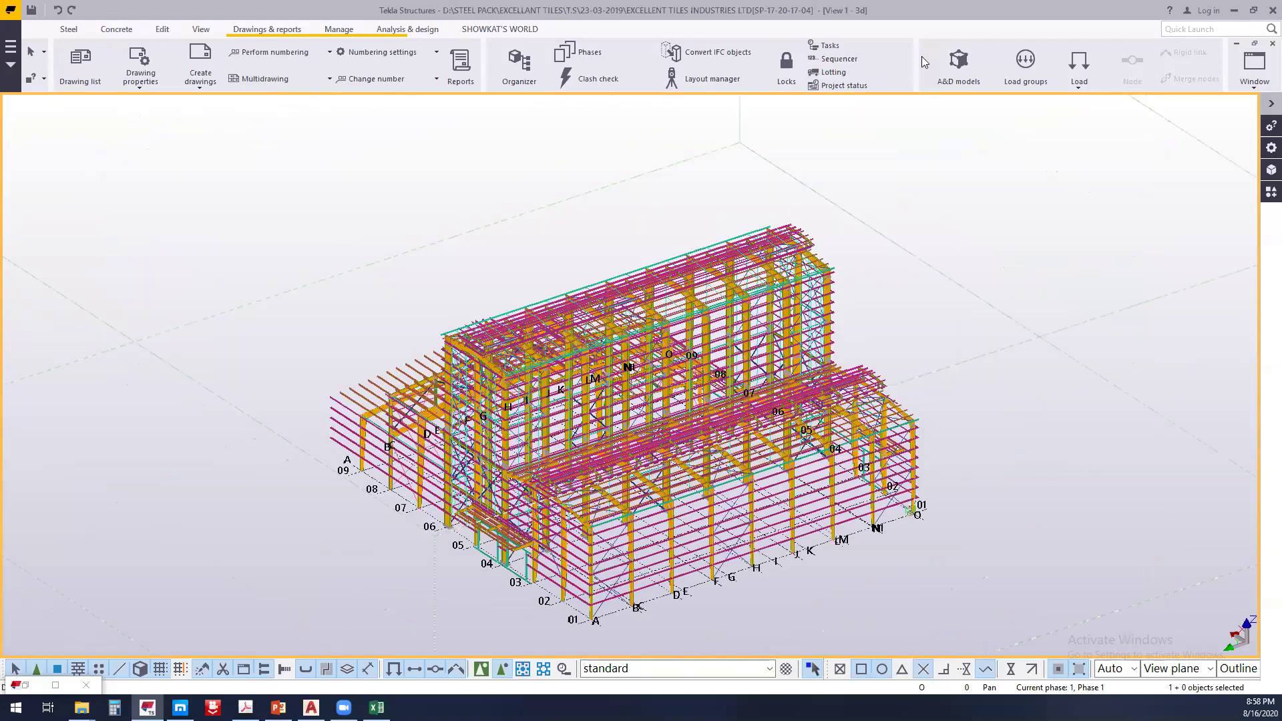
pyautogui.moveTo(19, 100); pyautogui.dragTo(41, 17, button='middle')
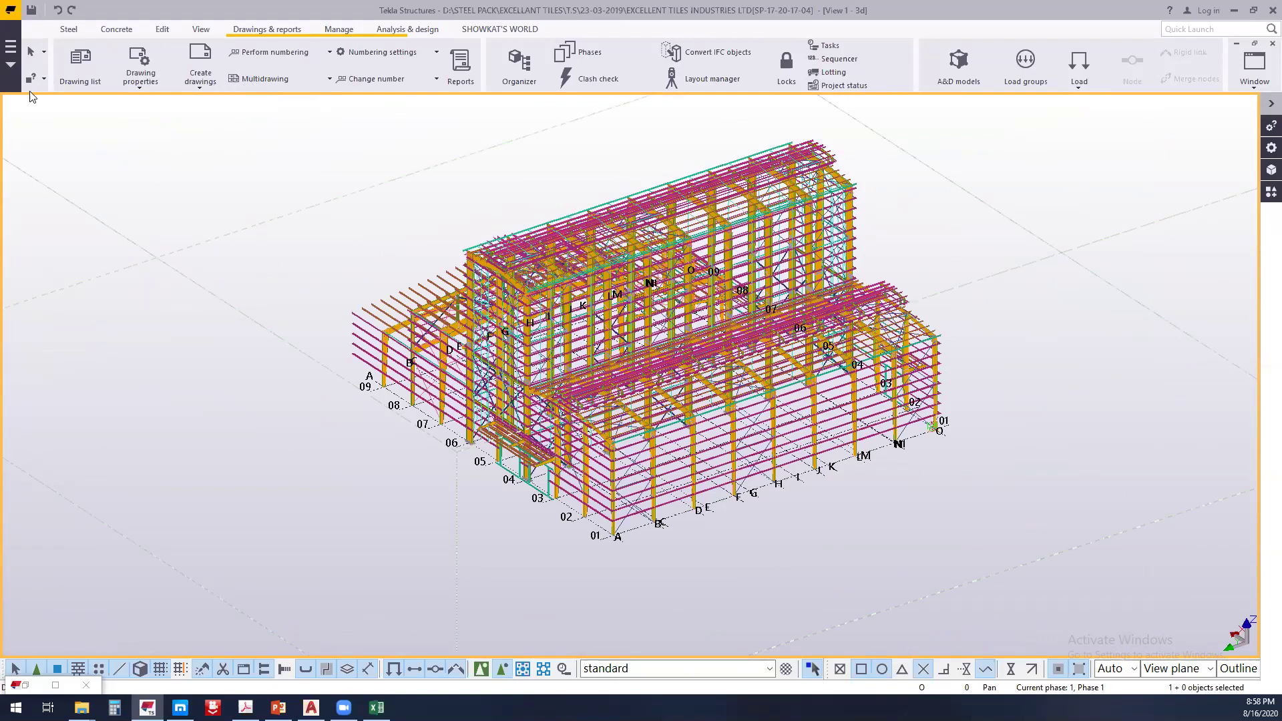
pyautogui.hotkey('ctrl', 'n')
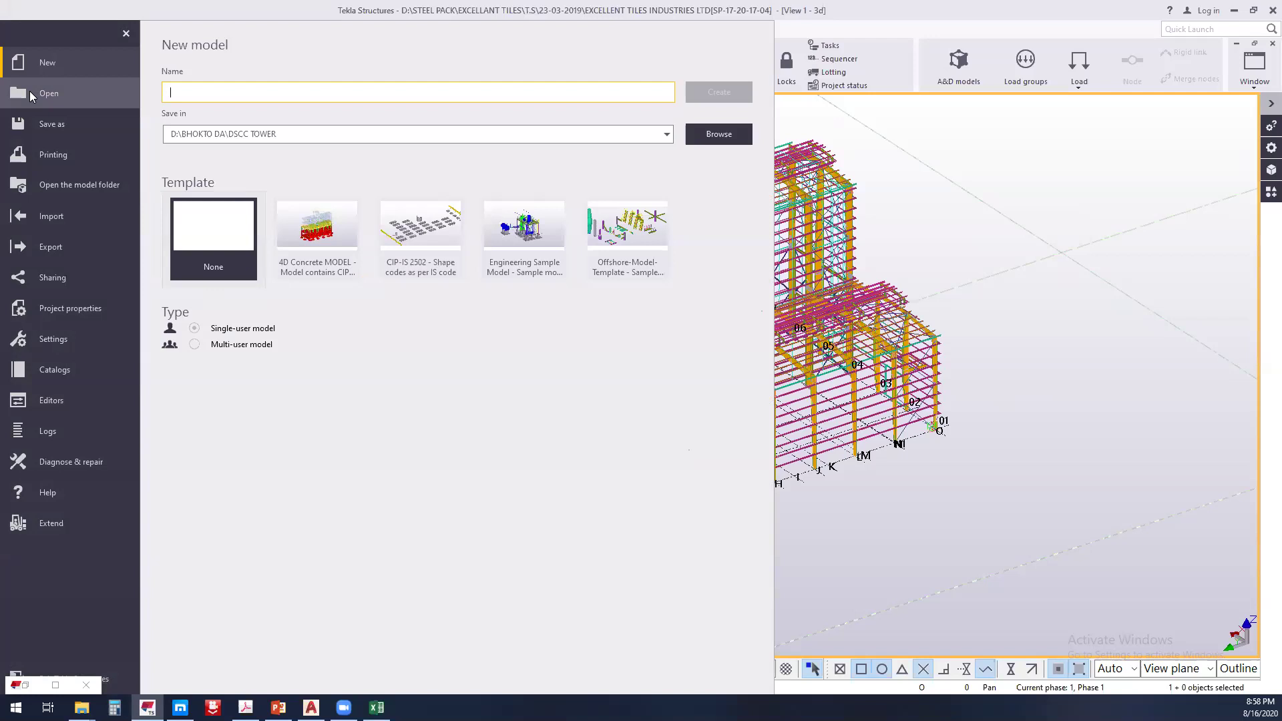
pyautogui.write('Tr')
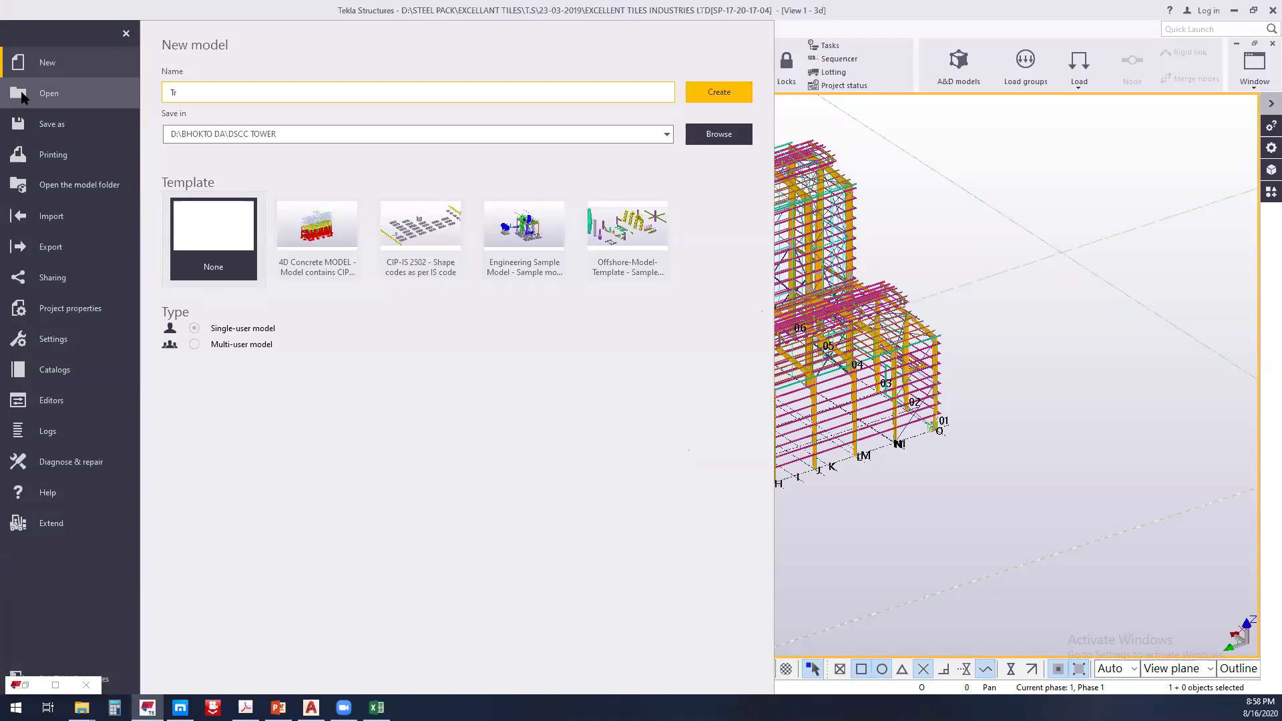
pyautogui.write('kla Presen')
pyautogui.write('t')
pyautogui.write('io n Class')
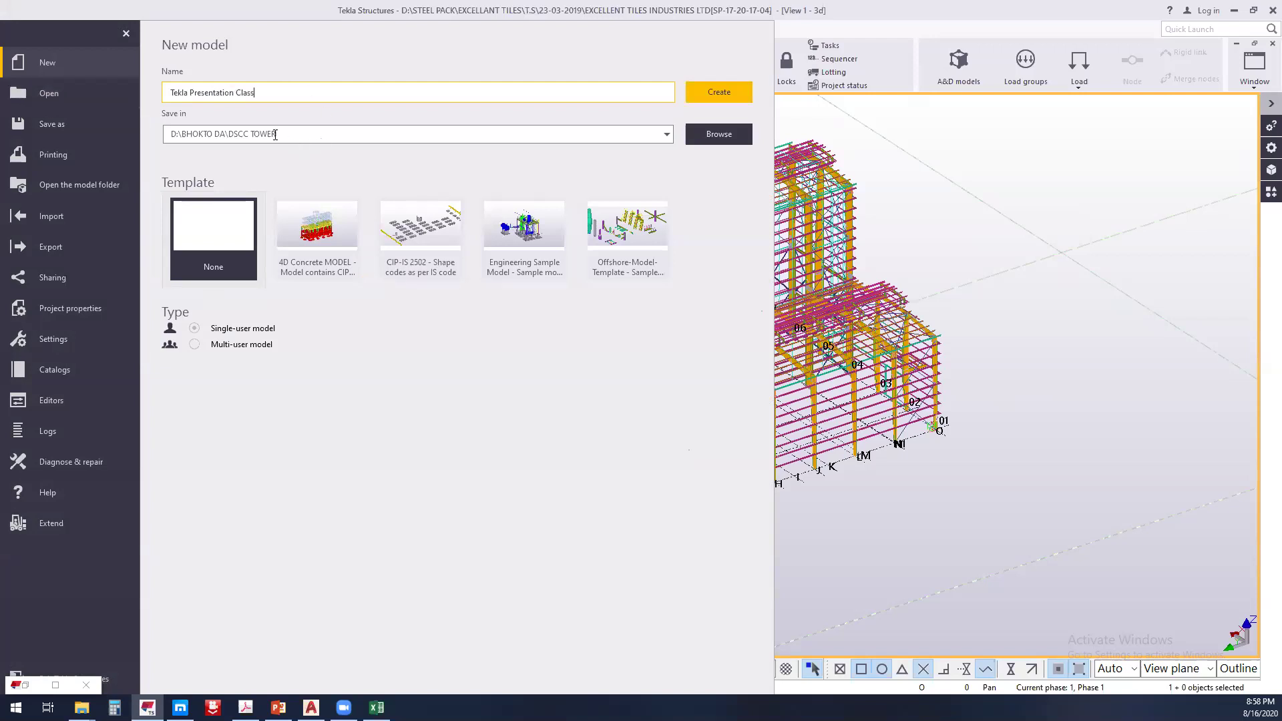
pyautogui.click(188, 136)
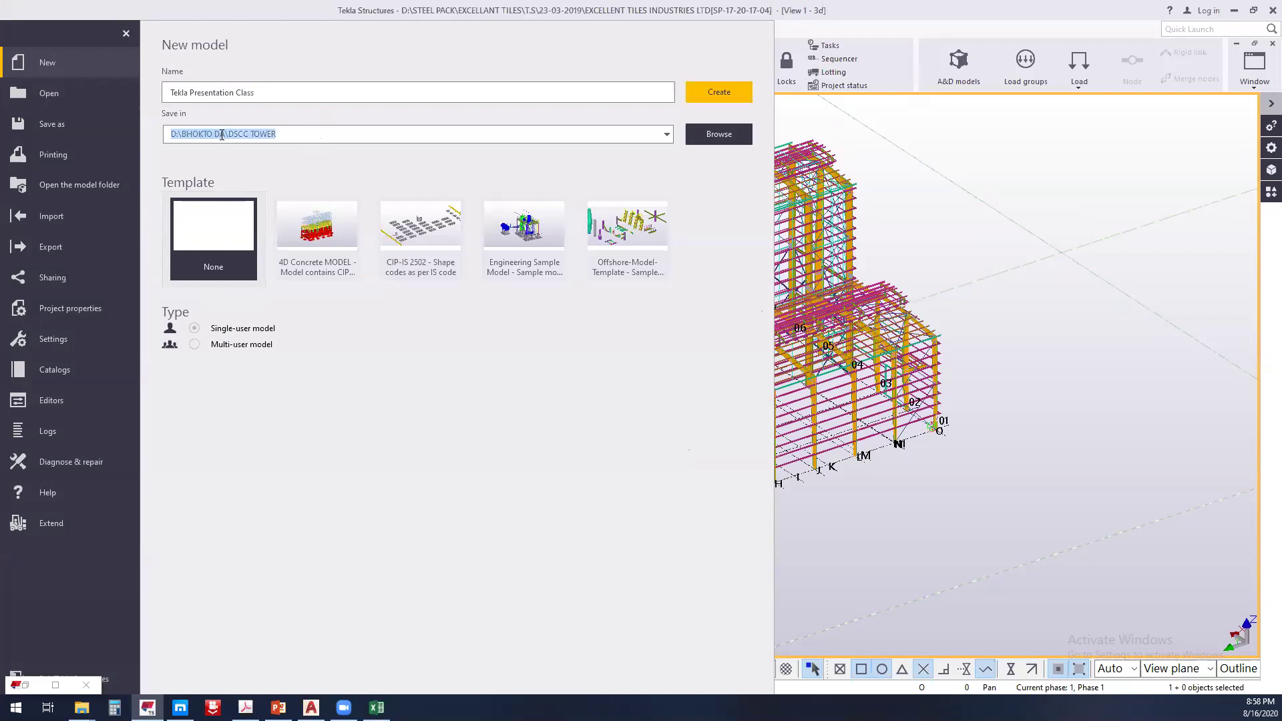
pyautogui.click(219, 134)
pyautogui.click(243, 133)
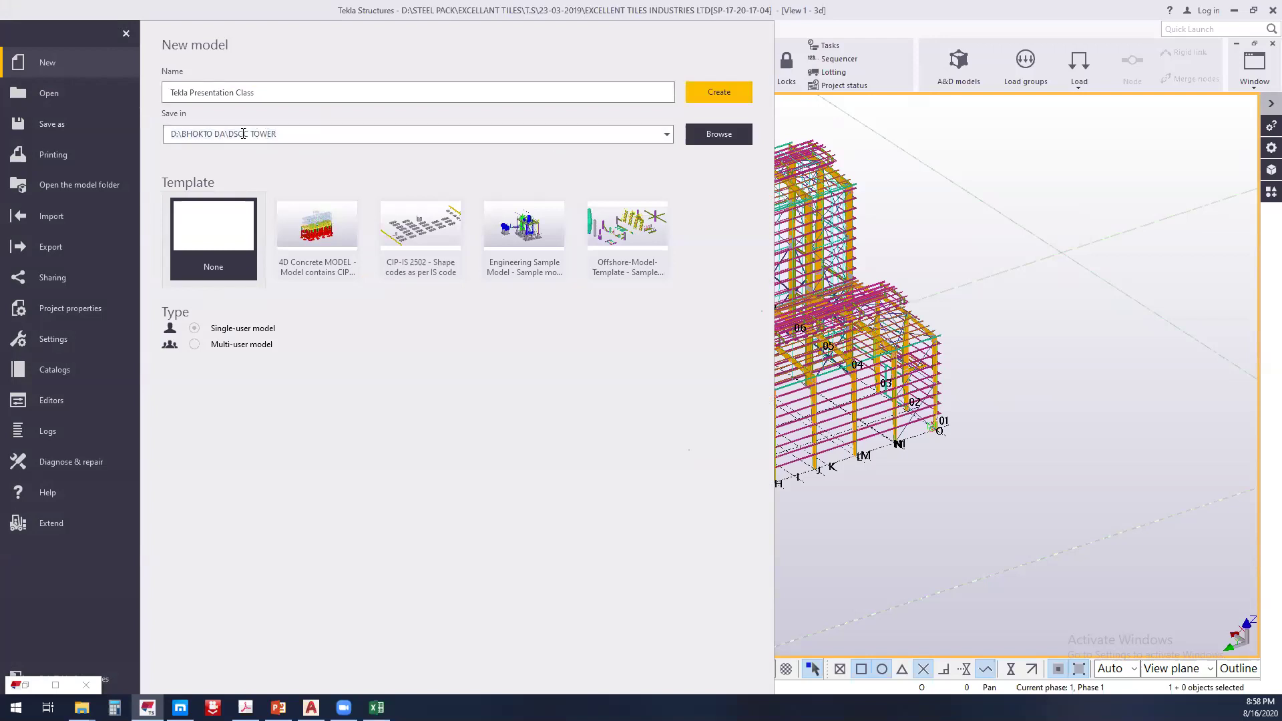
pyautogui.click(727, 100)
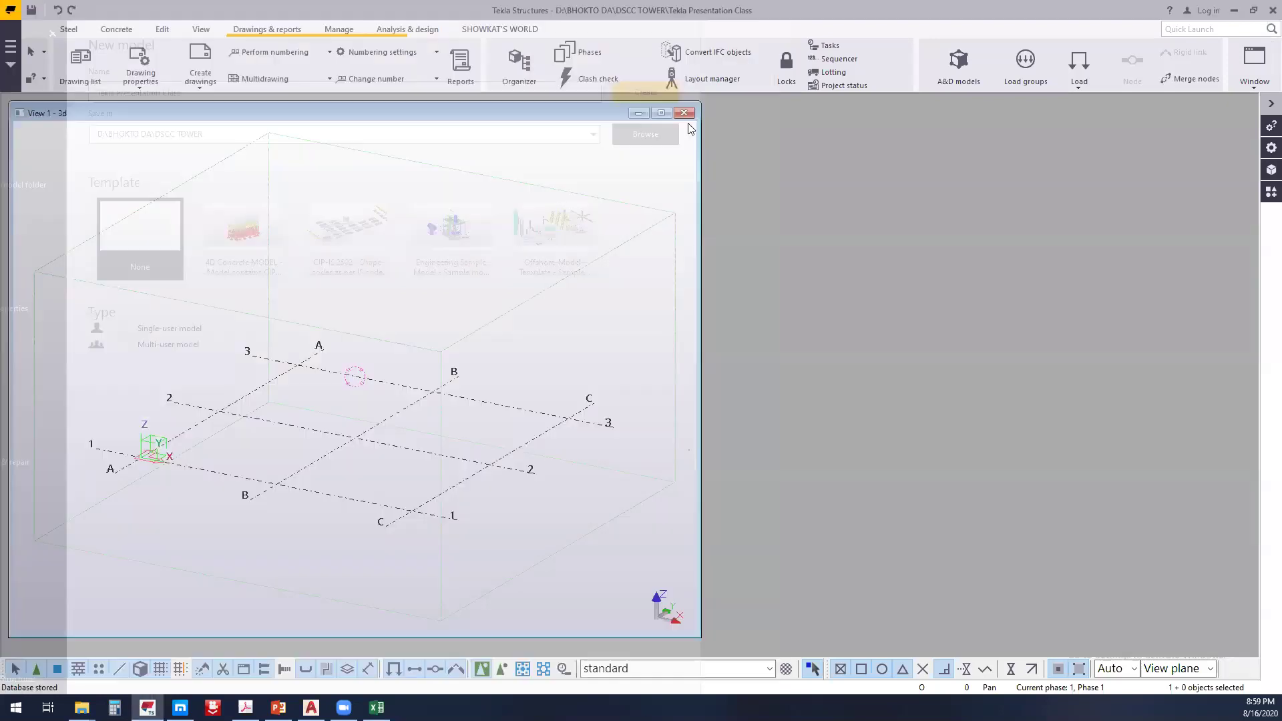
pyautogui.click(661, 112)
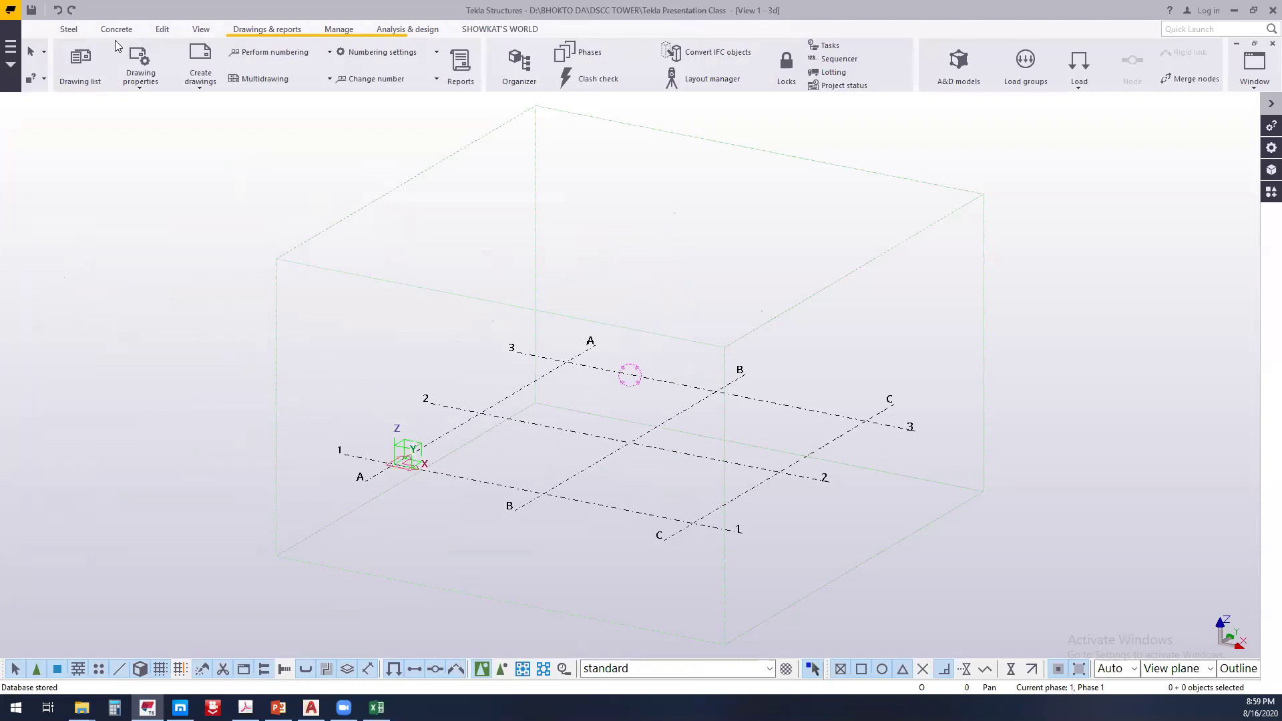
# Examine the available steel, concrete, editing, view, drawing and report, and management commands for the new model
pyautogui.click(67, 29)
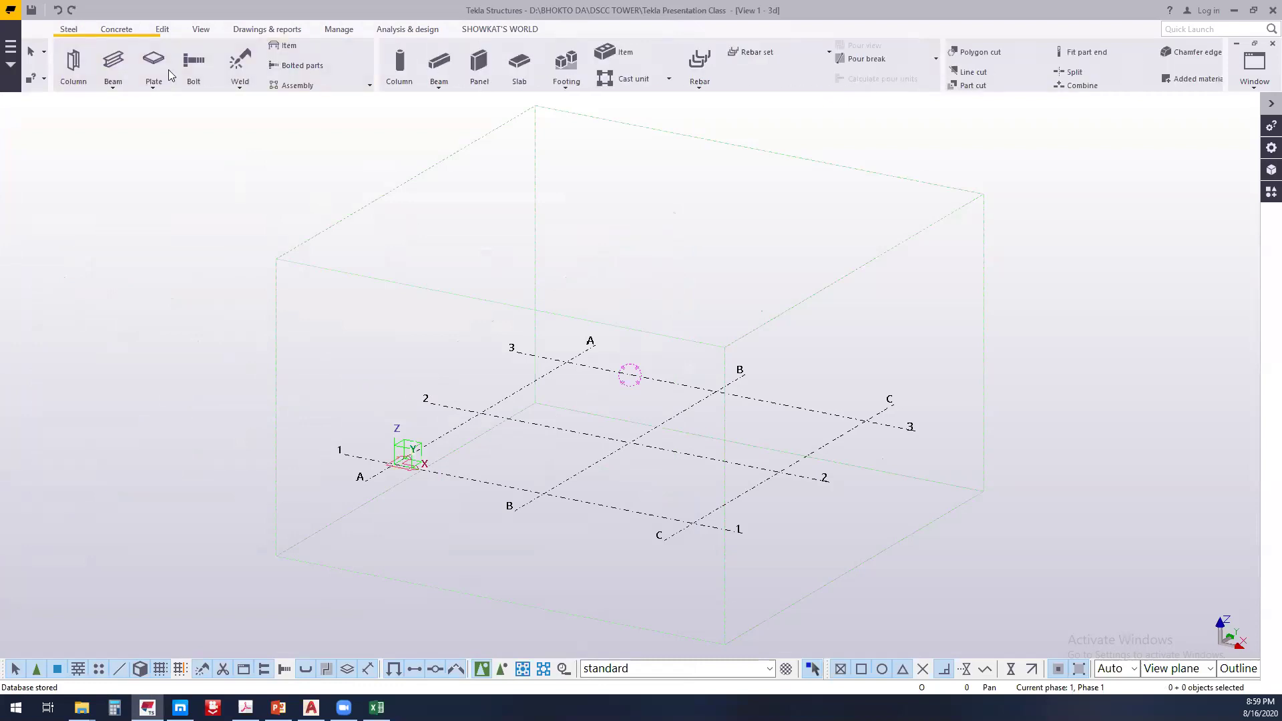
pyautogui.scroll(-2, 172, 75)
pyautogui.scroll(2, 116, 51)
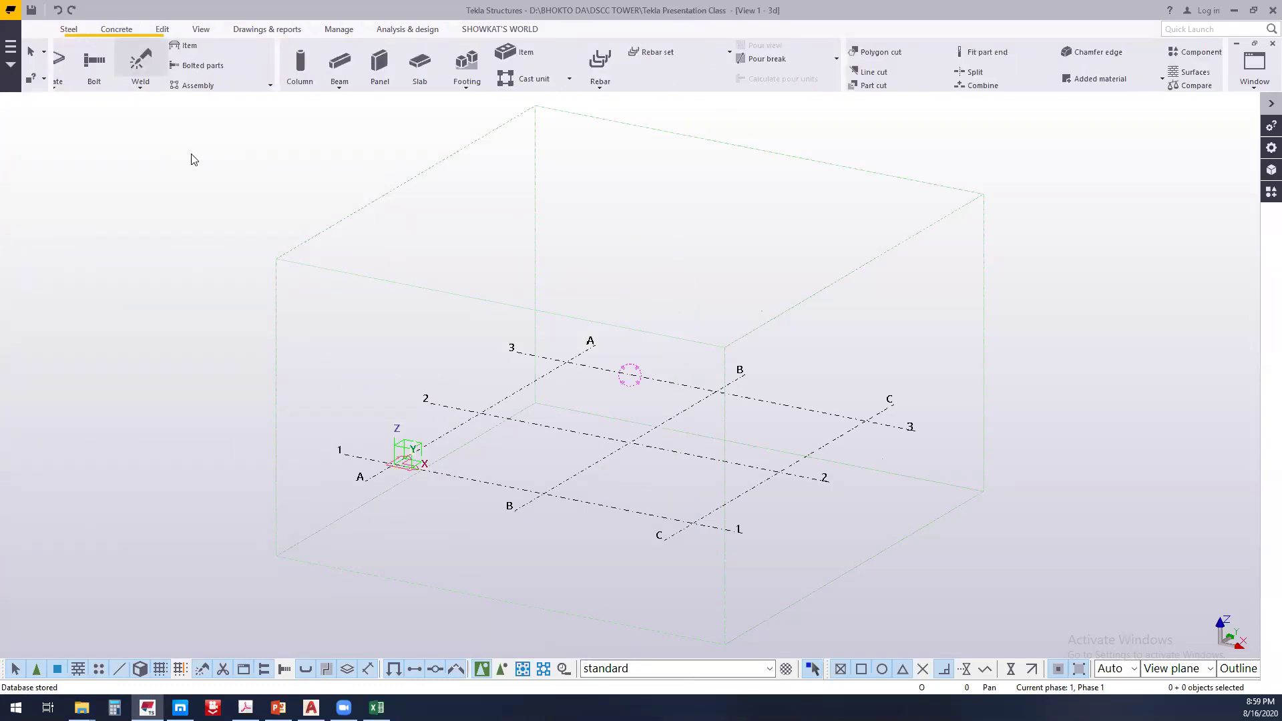
pyautogui.hotkey('ctrl', 'a')
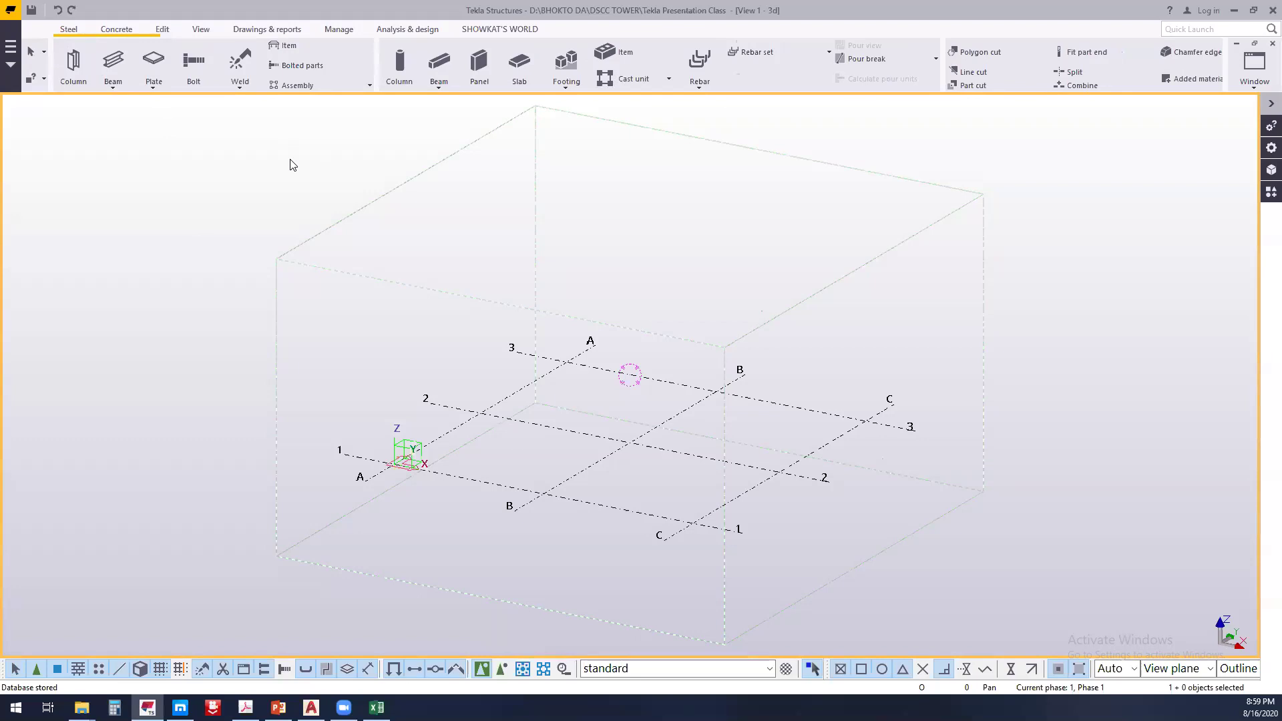
pyautogui.click(113, 29)
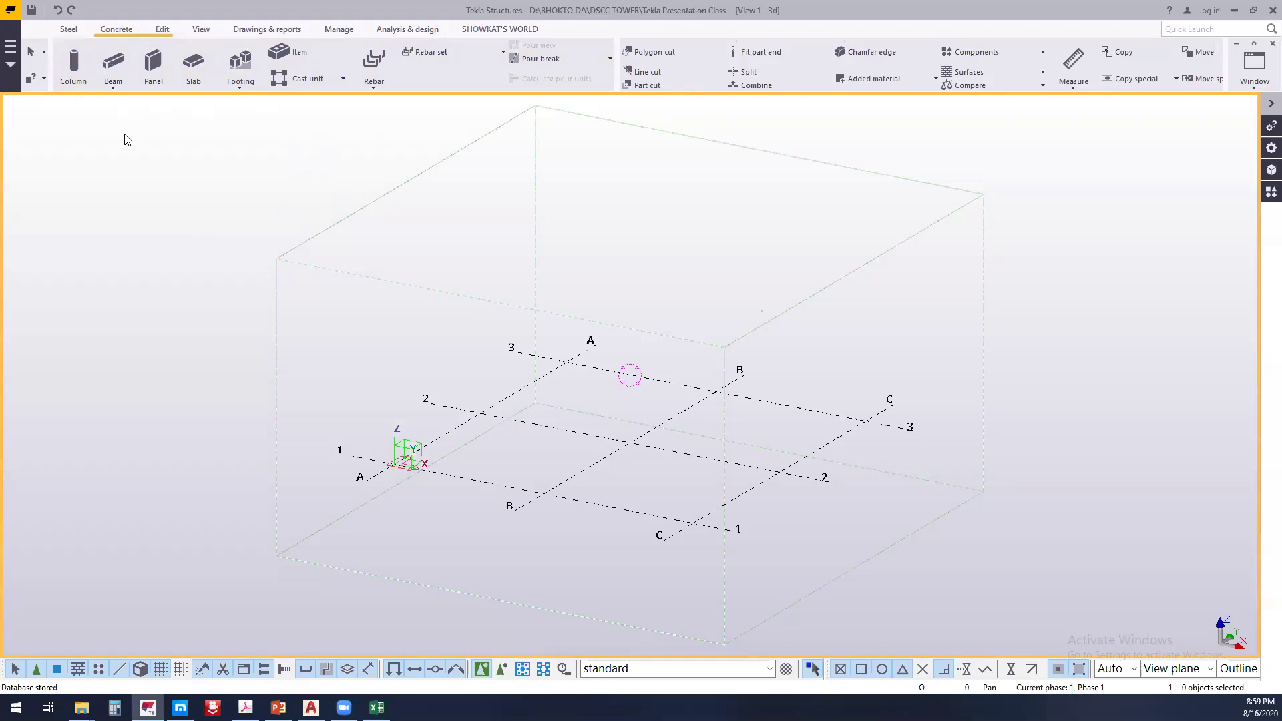
pyautogui.click(162, 31)
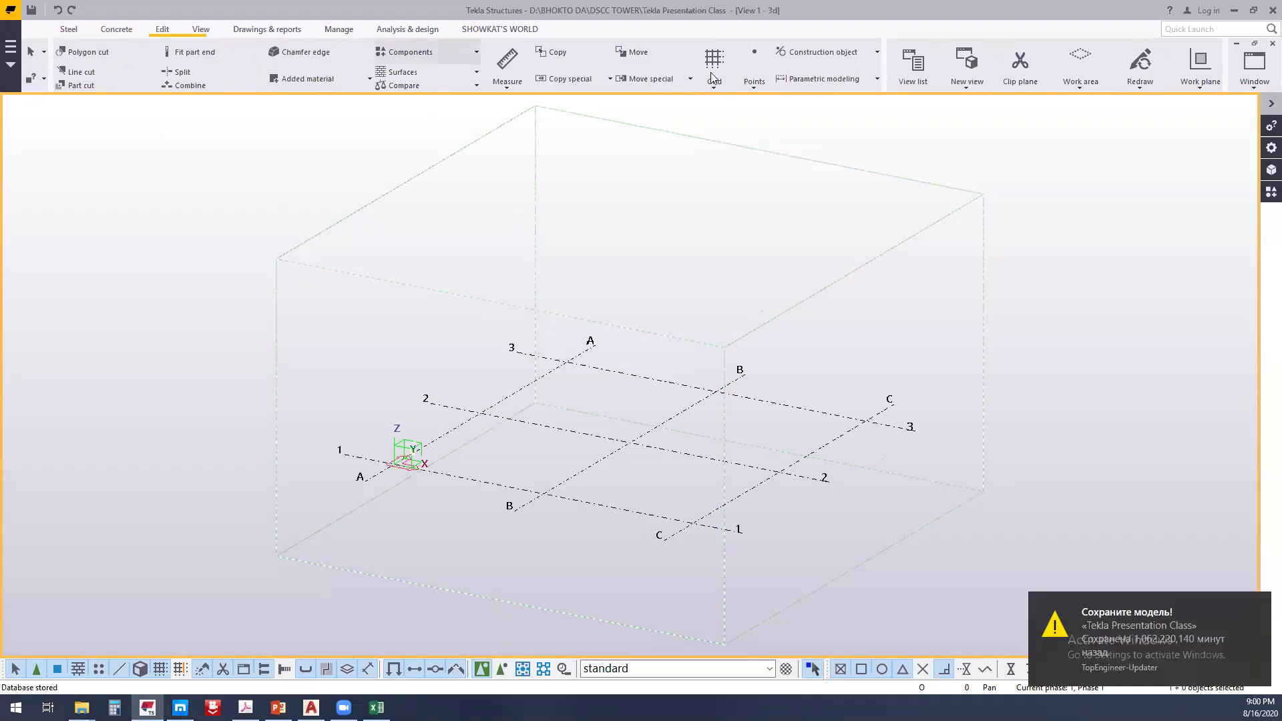
pyautogui.click(199, 30)
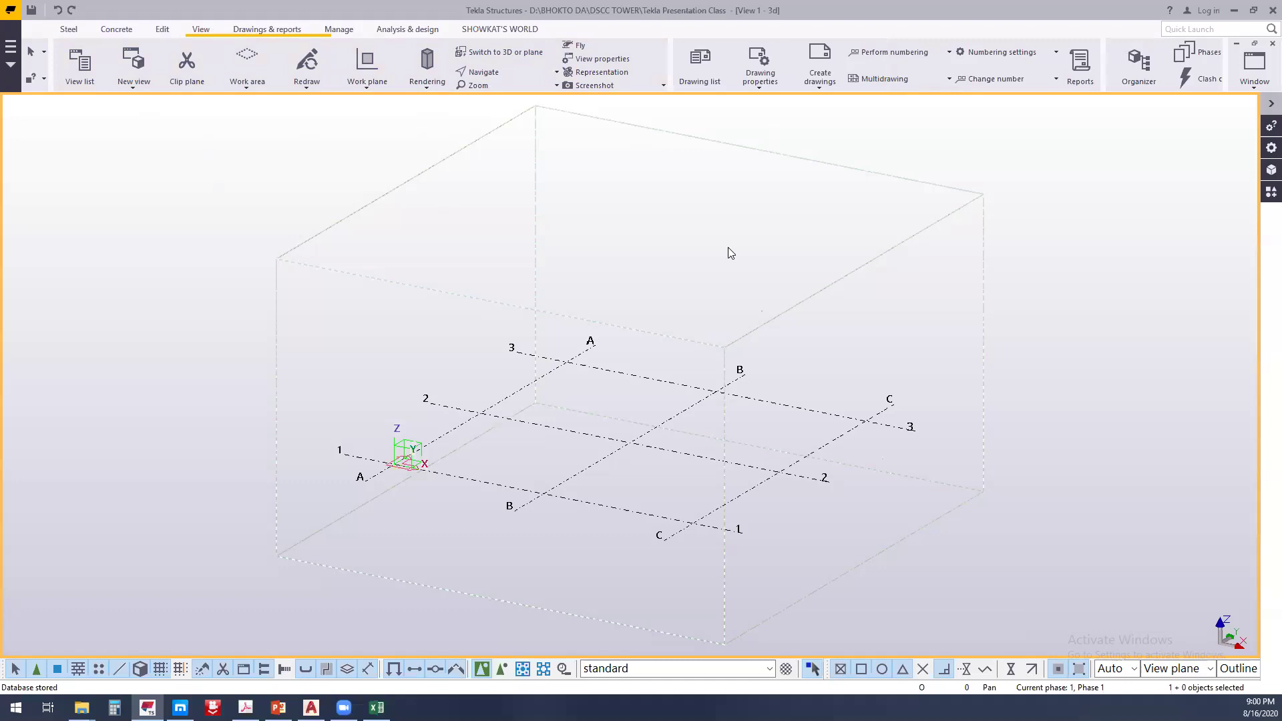
pyautogui.click(270, 31)
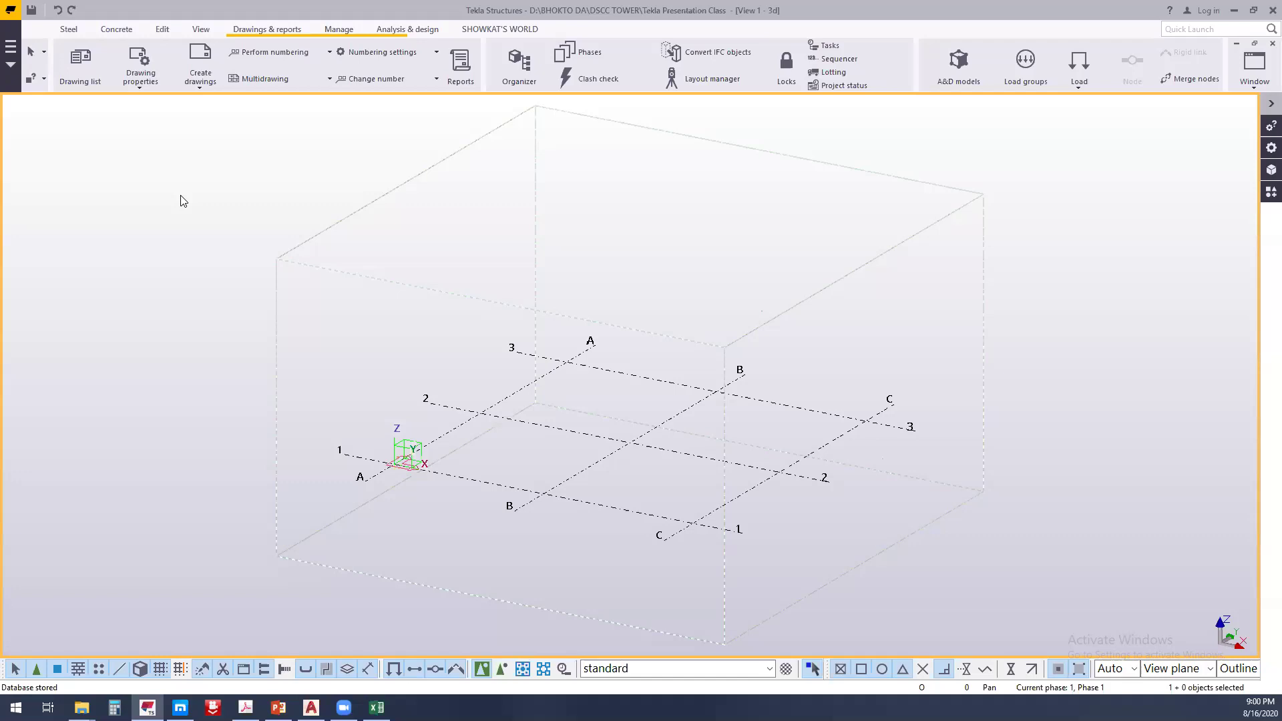
pyautogui.click(337, 29)
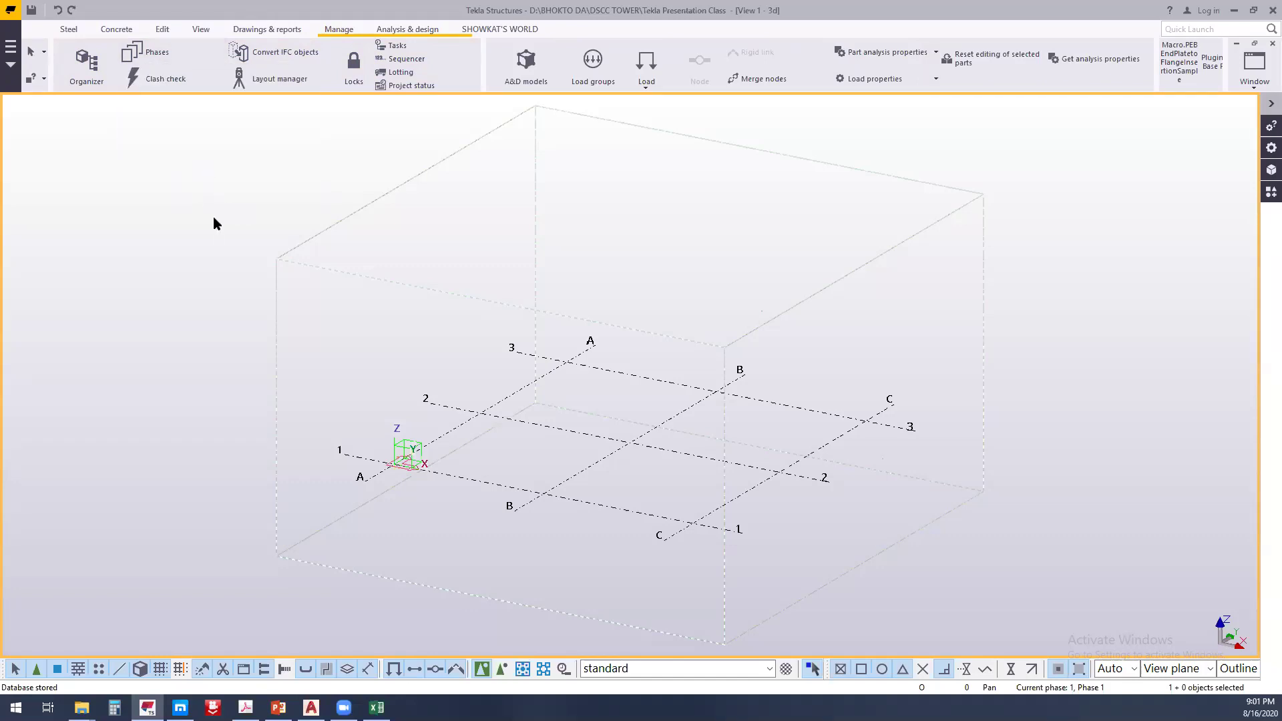
# Open the Task Manager, review its task list and Gantt schedule at full size, and close it
pyautogui.rightClick(247, 287)
pyautogui.click(249, 287)
pyautogui.click(429, 85)
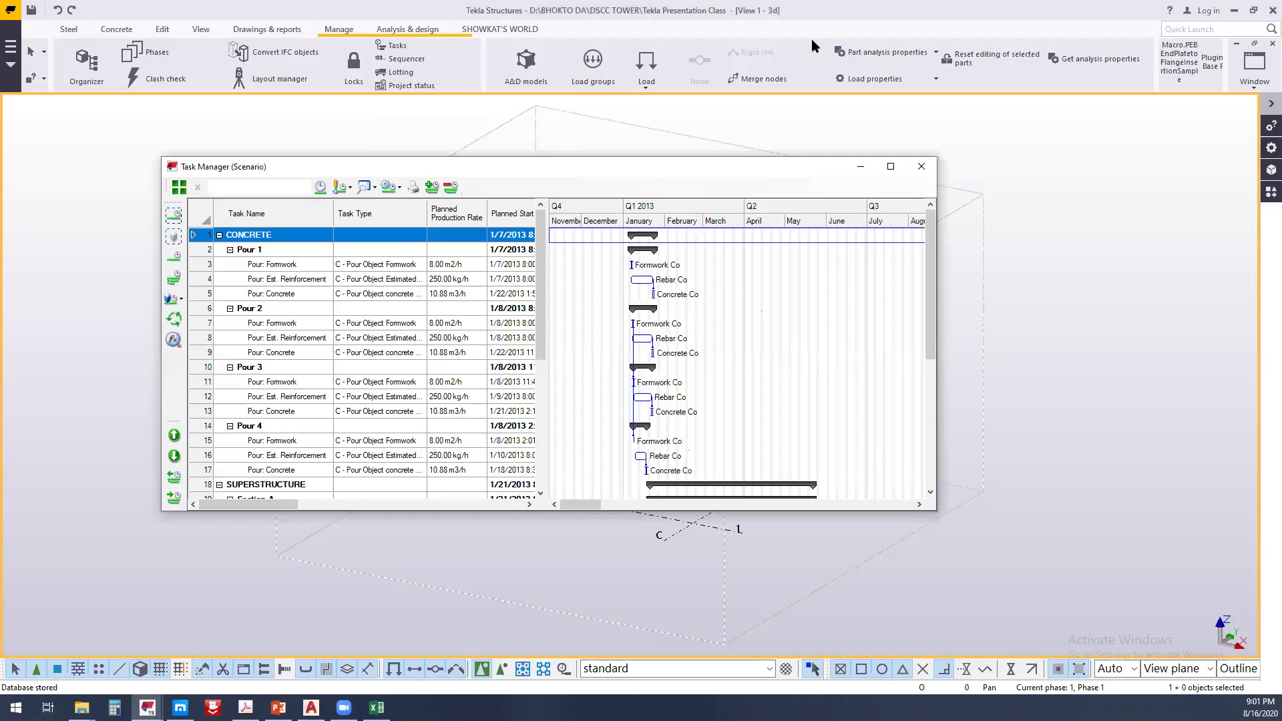
pyautogui.press('super+Up')
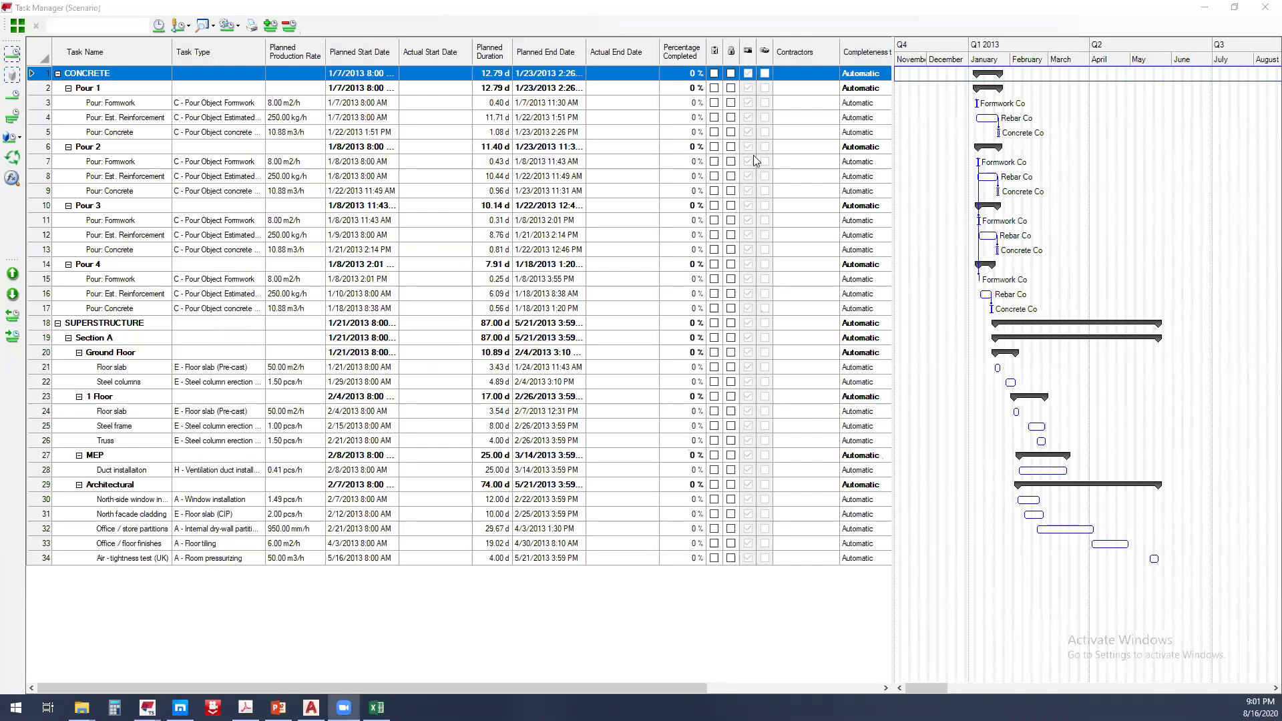
pyautogui.press('super+Down')
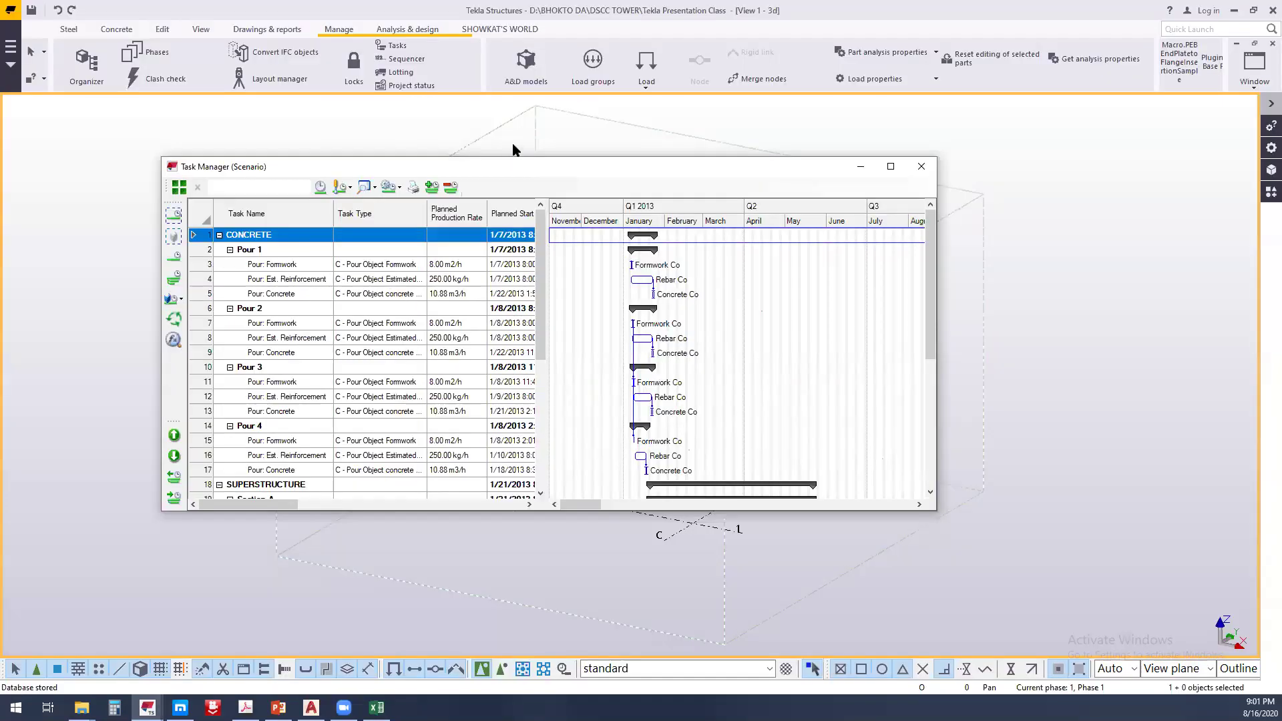
pyautogui.press('super+Up')
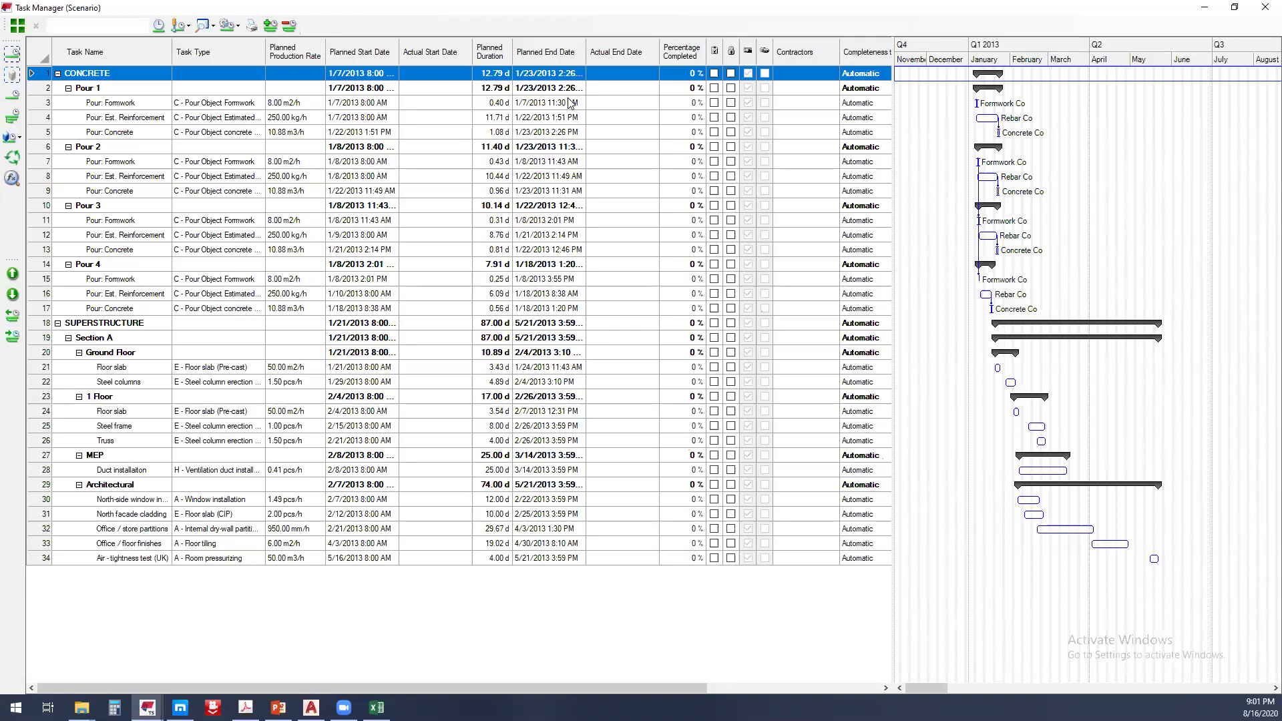
pyautogui.doubleClick(1064, 6)
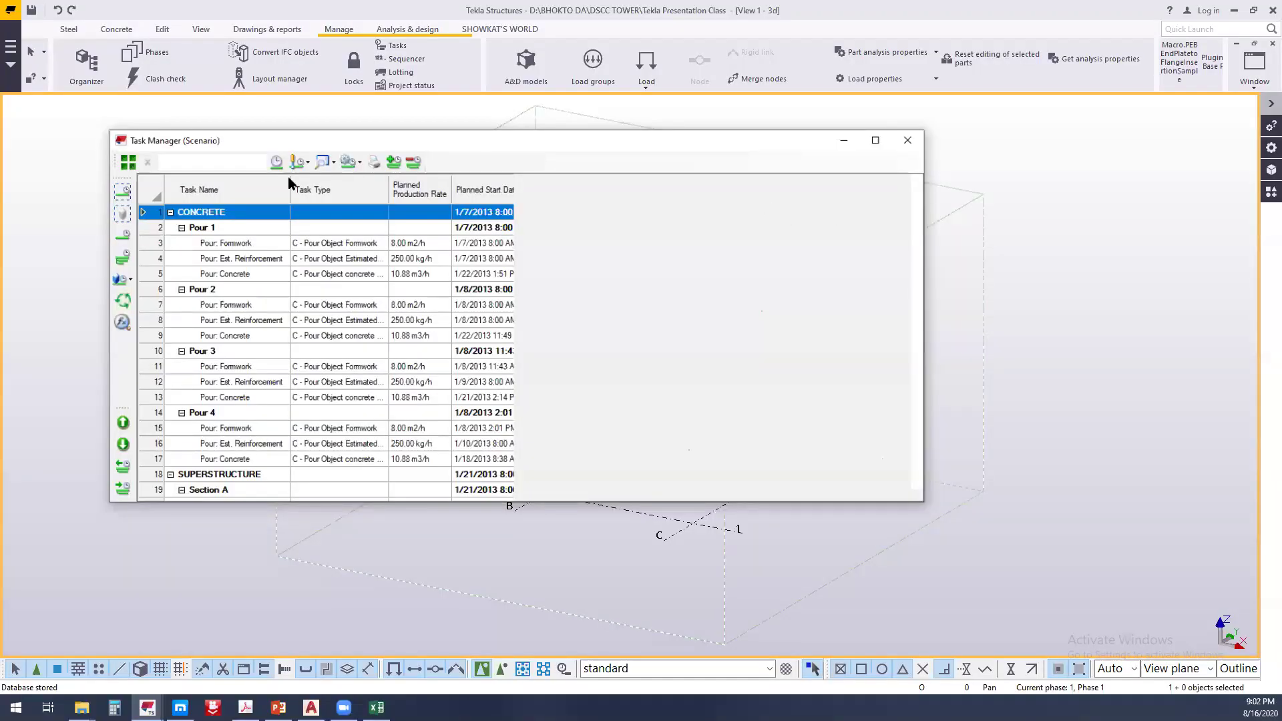
pyautogui.click(908, 141)
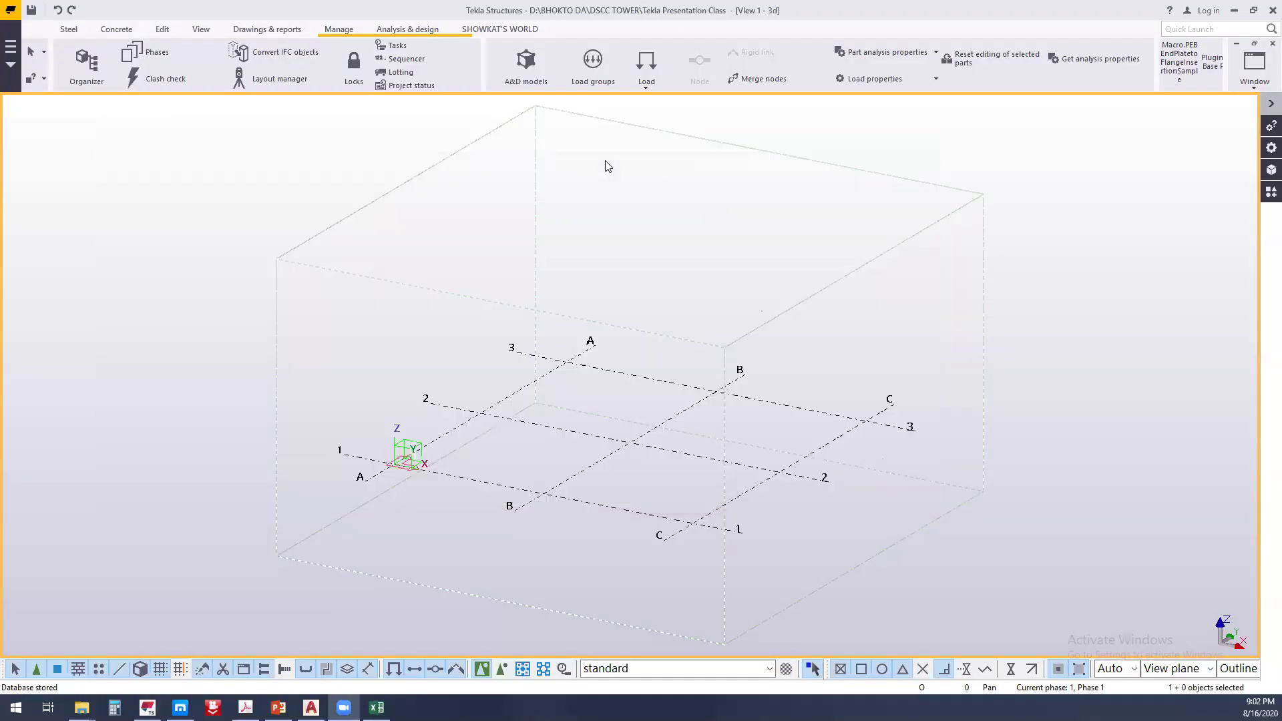
# Look over the analysis and design commands and switch the model view from 3D to plane
pyautogui.click(393, 33)
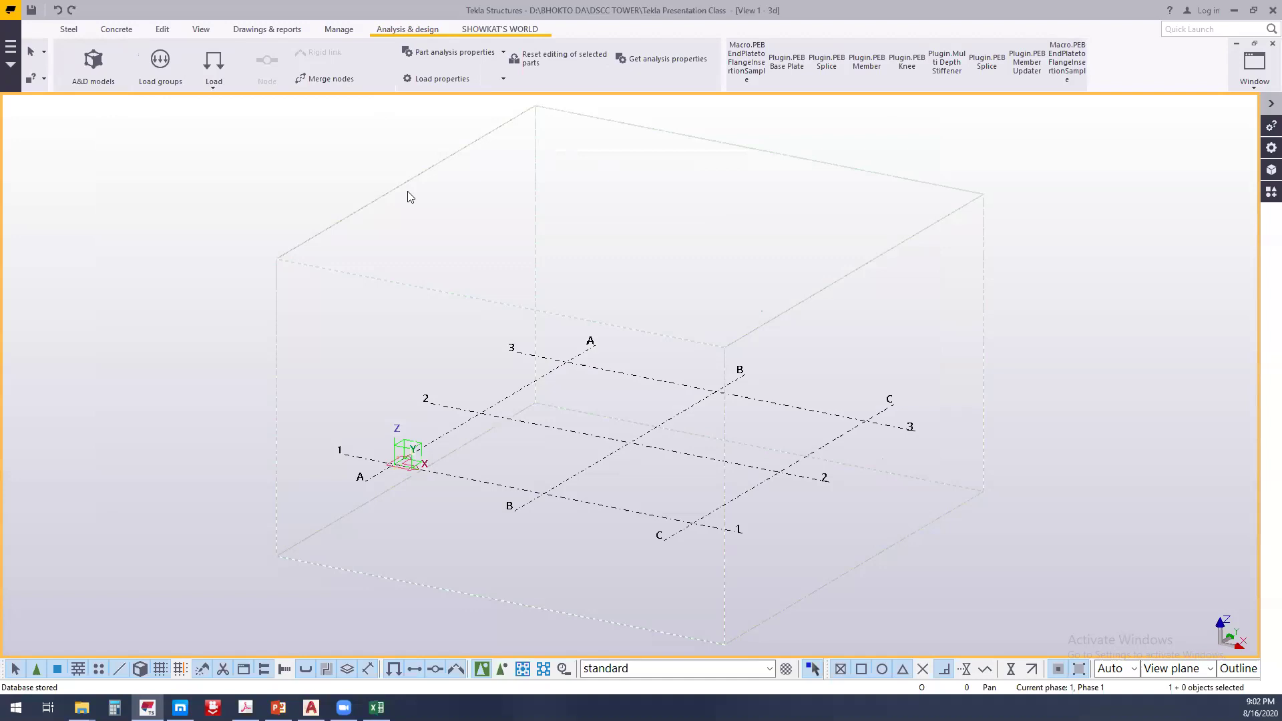
pyautogui.moveTo(525, 207); pyautogui.dragTo(578, 255, button='middle')
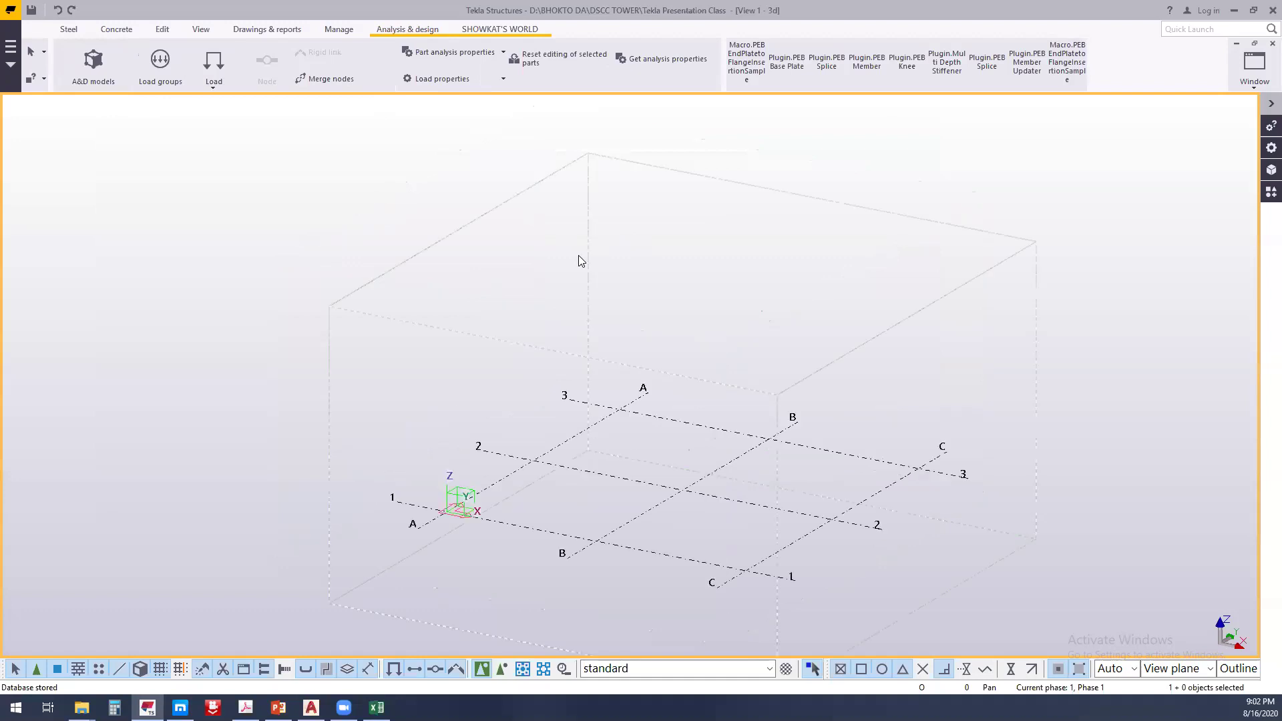
pyautogui.hotkey('ctrl', 'p')
pyautogui.hotkey('alt', 's')
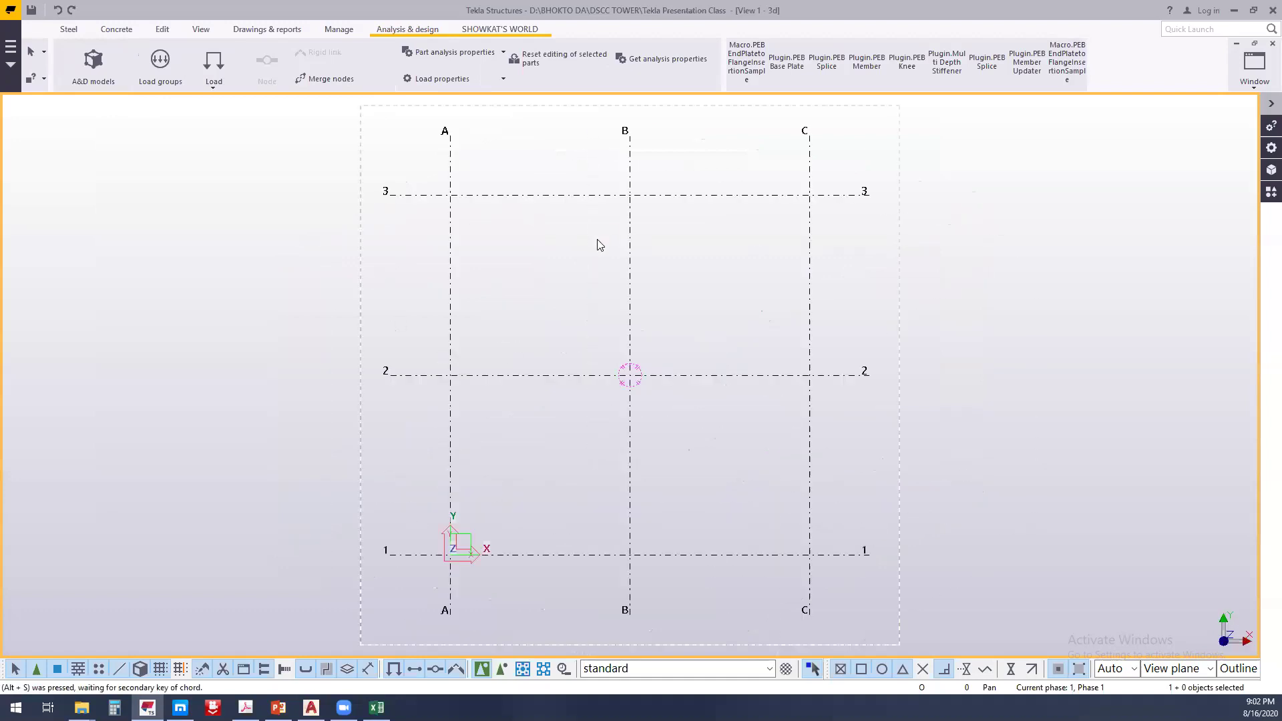
# Open the grid's properties, examine its coordinates and labels against the grid lines, and close them without changes
pyautogui.doubleClick(583, 196)
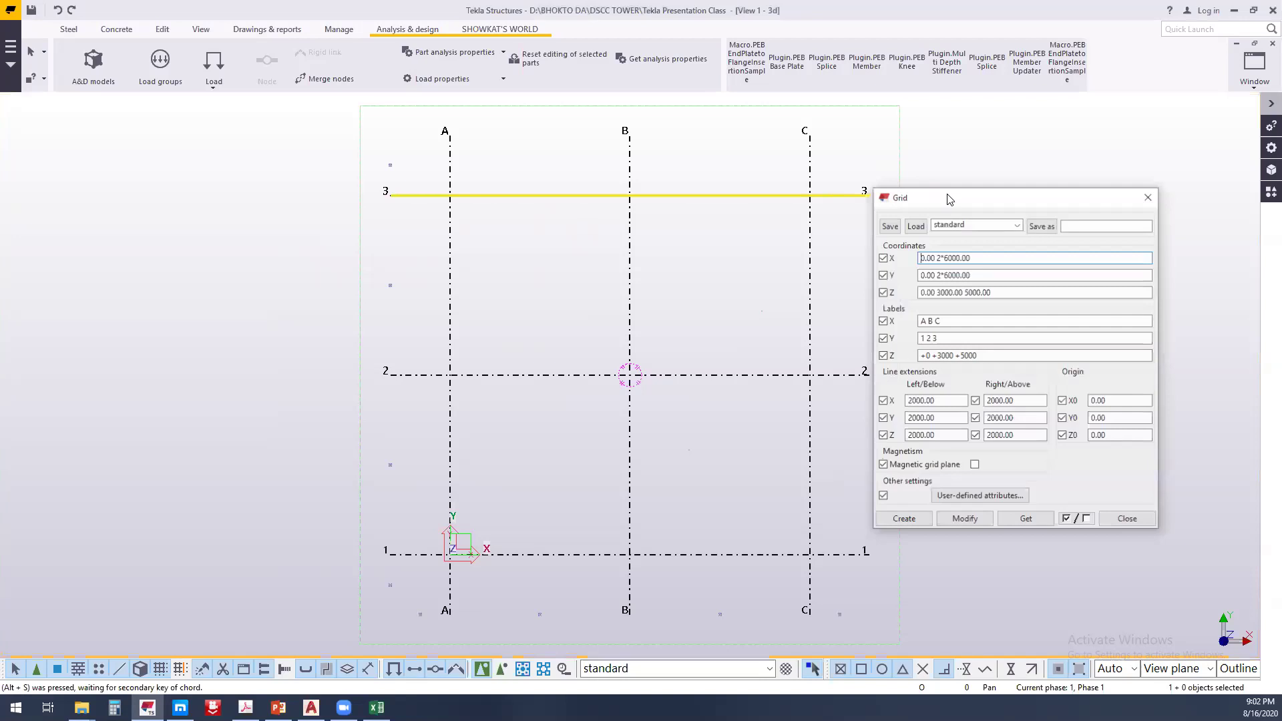
pyautogui.moveTo(753, 209); pyautogui.dragTo(559, 217, button='middle')
pyautogui.moveTo(957, 203); pyautogui.dragTo(733, 154)
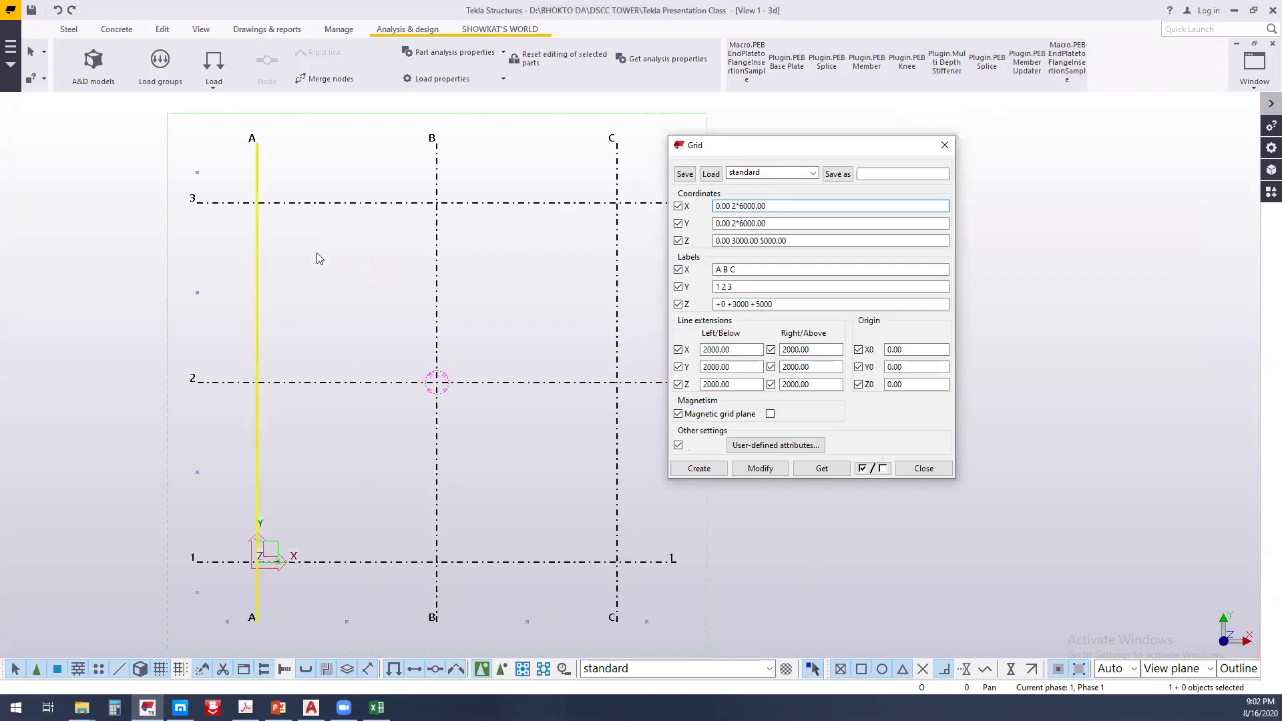
pyautogui.click(409, 287)
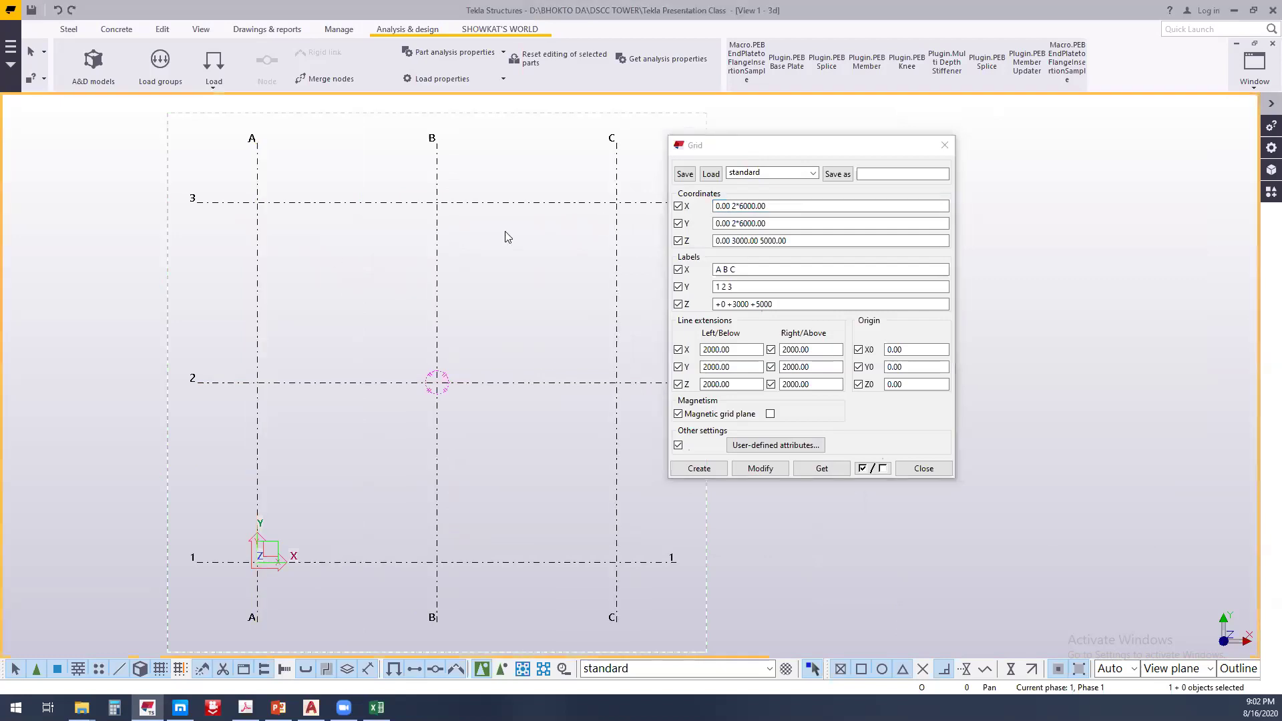
pyautogui.doubleClick(738, 206)
pyautogui.click(270, 167)
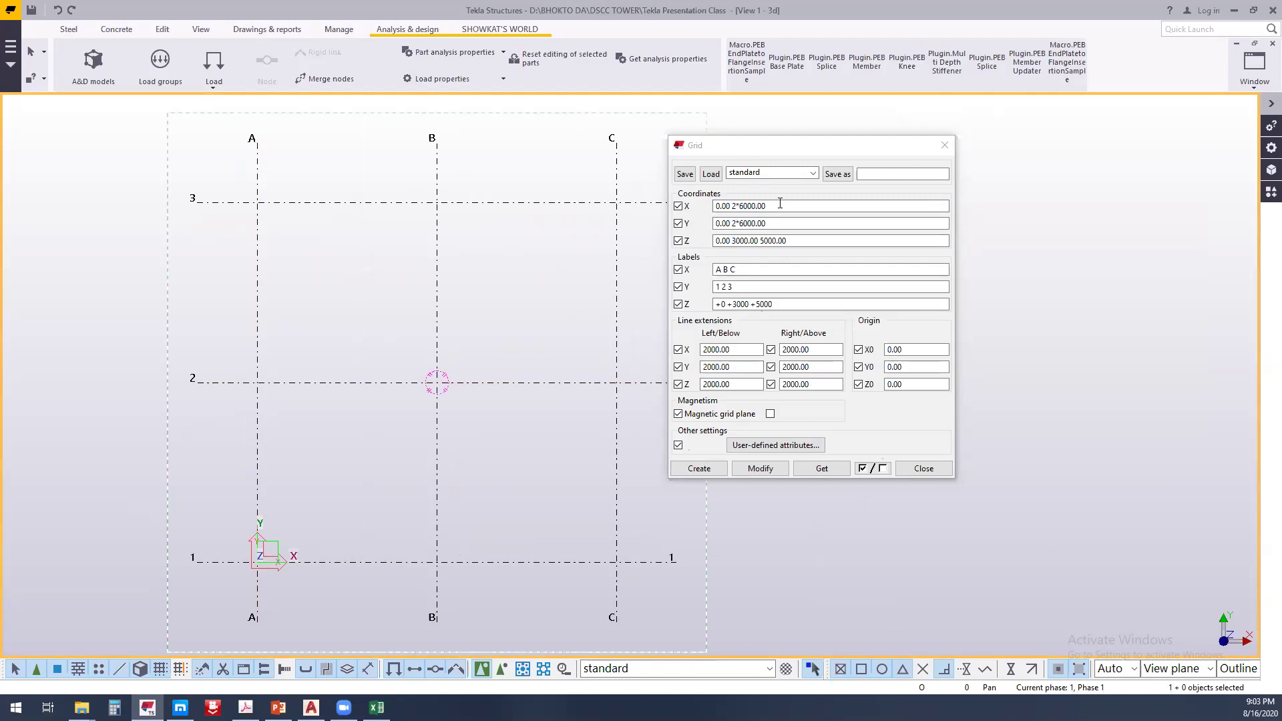
pyautogui.click(901, 164)
pyautogui.press('Escape')
# Create plan and elevation views along all lines of the selected grid and dismiss the views list
pyautogui.moveTo(659, 207); pyautogui.dragTo(717, 393, button='right')
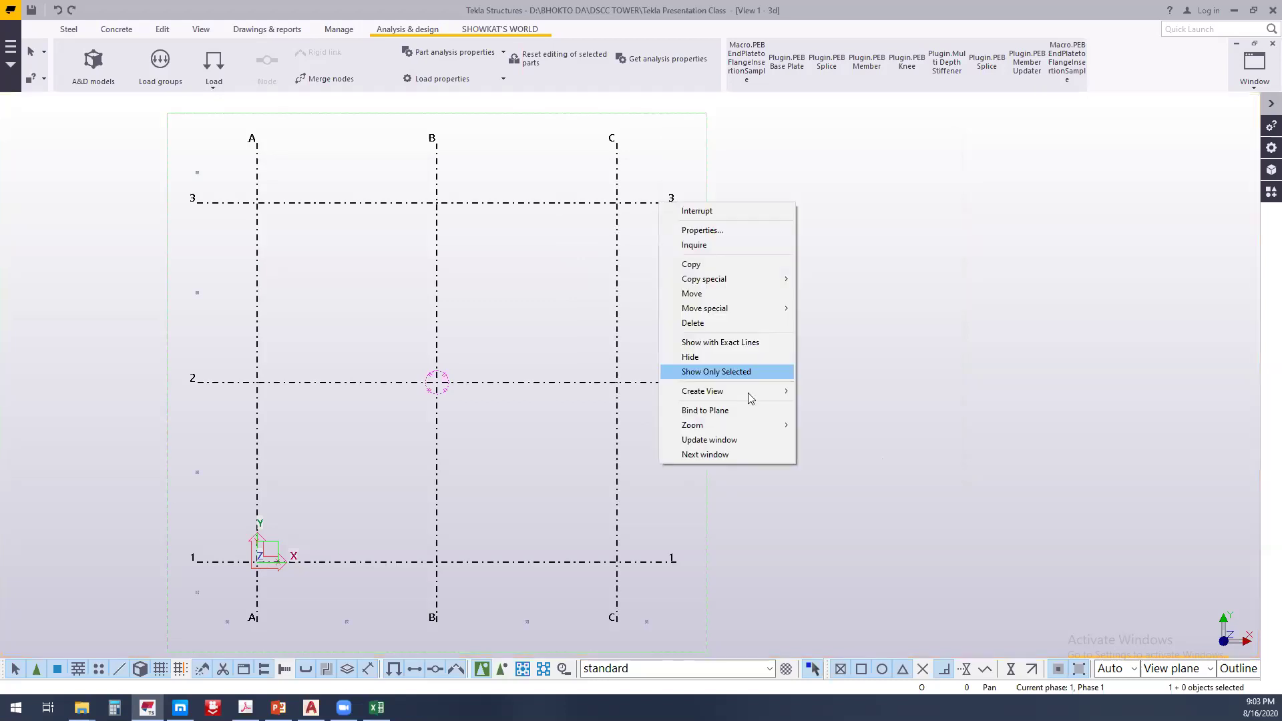
pyautogui.click(627, 207)
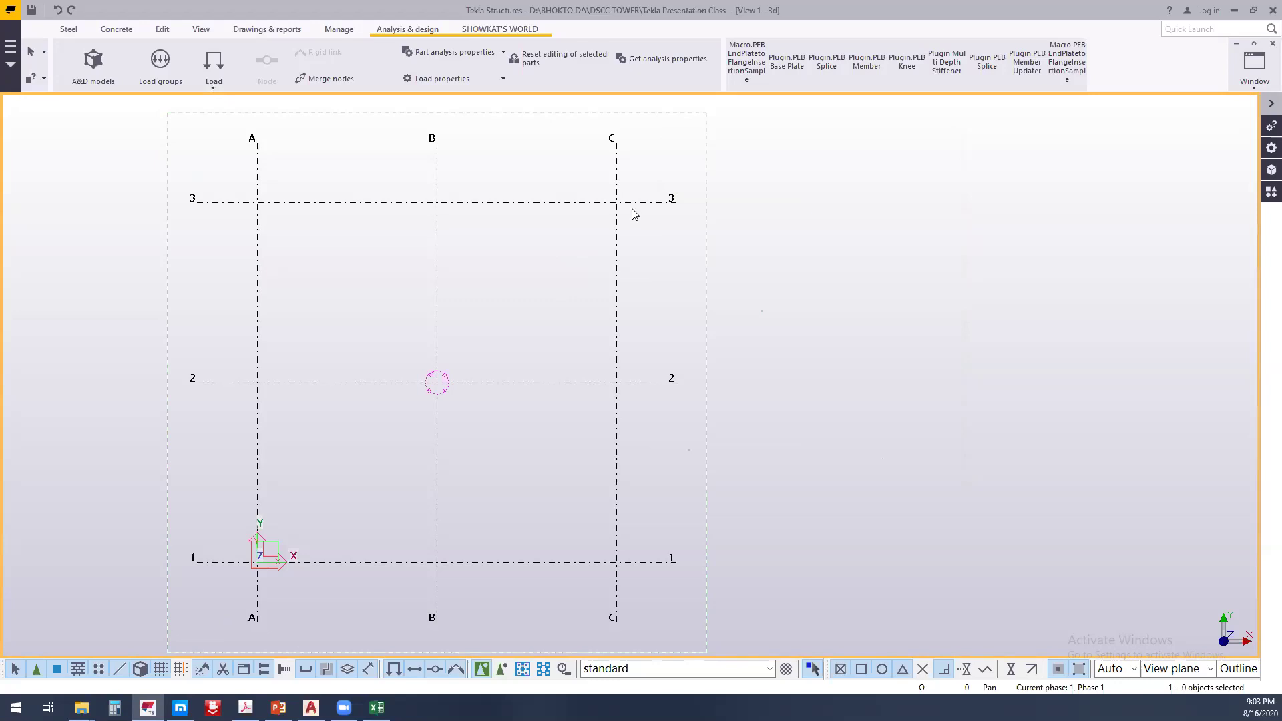
pyautogui.rightClick(628, 207)
pyautogui.click(623, 209)
pyautogui.rightClick(652, 207)
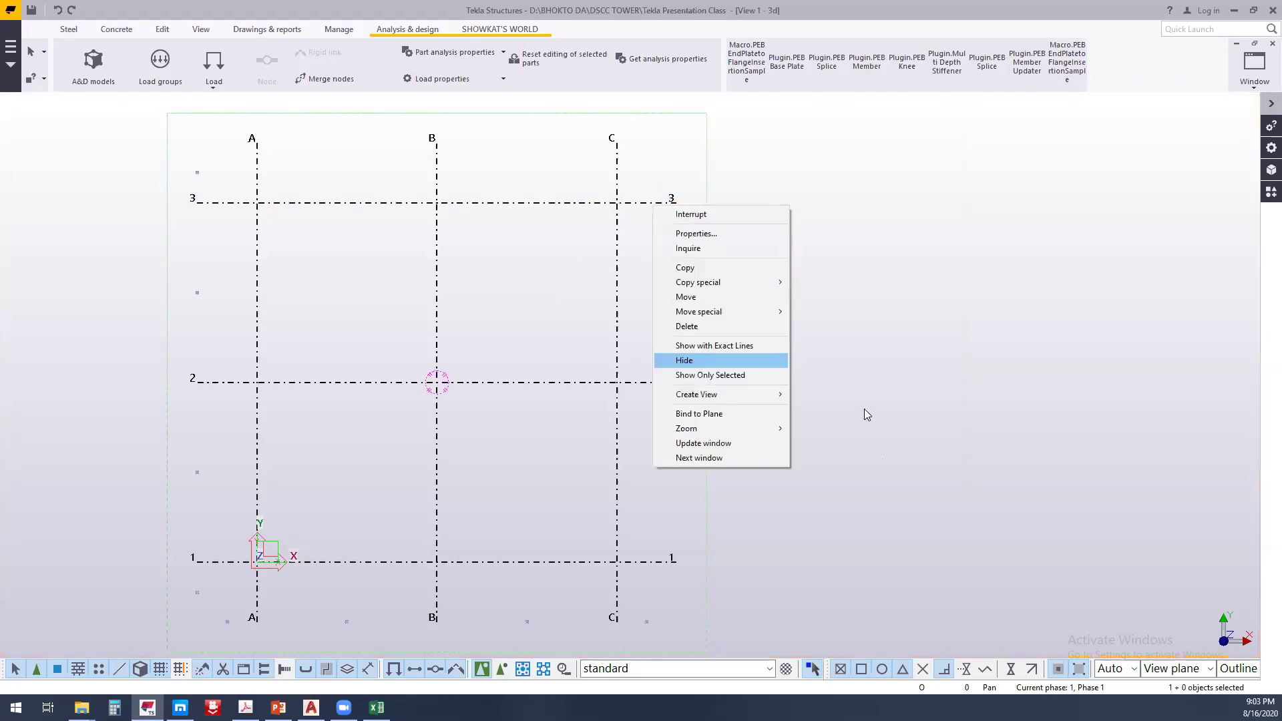
pyautogui.moveTo(696, 394)
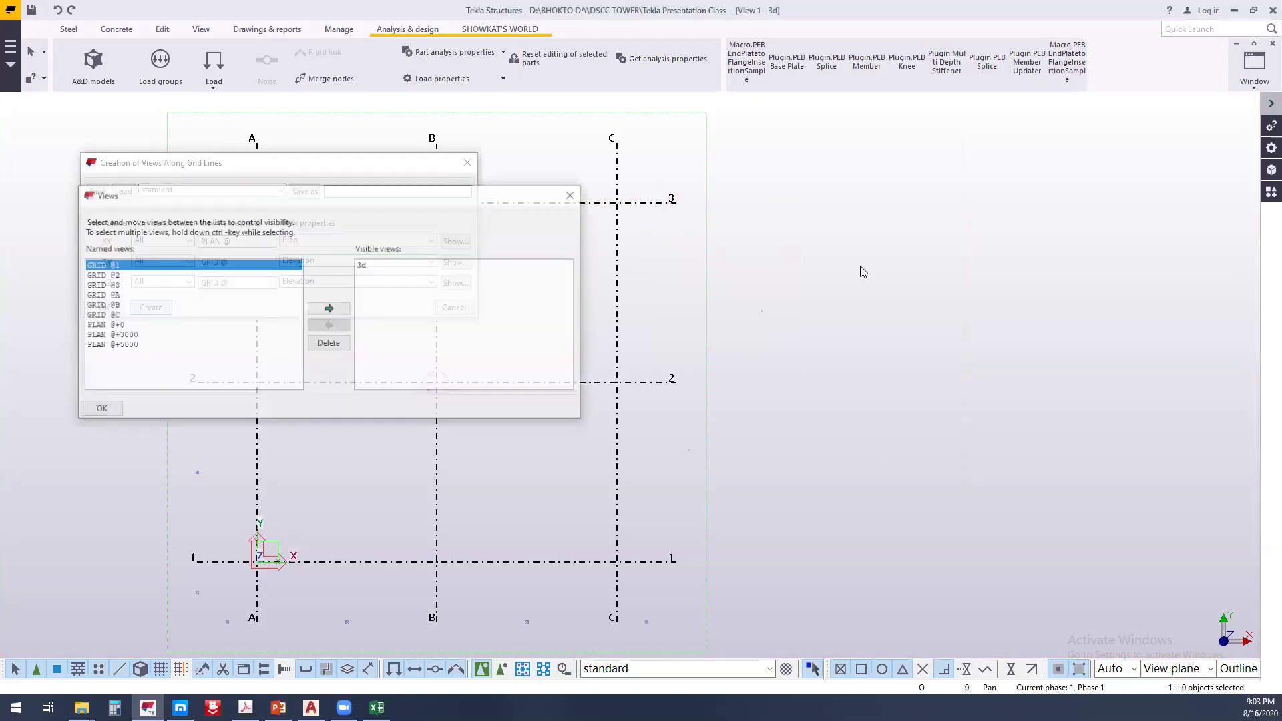
pyautogui.press('Escape')
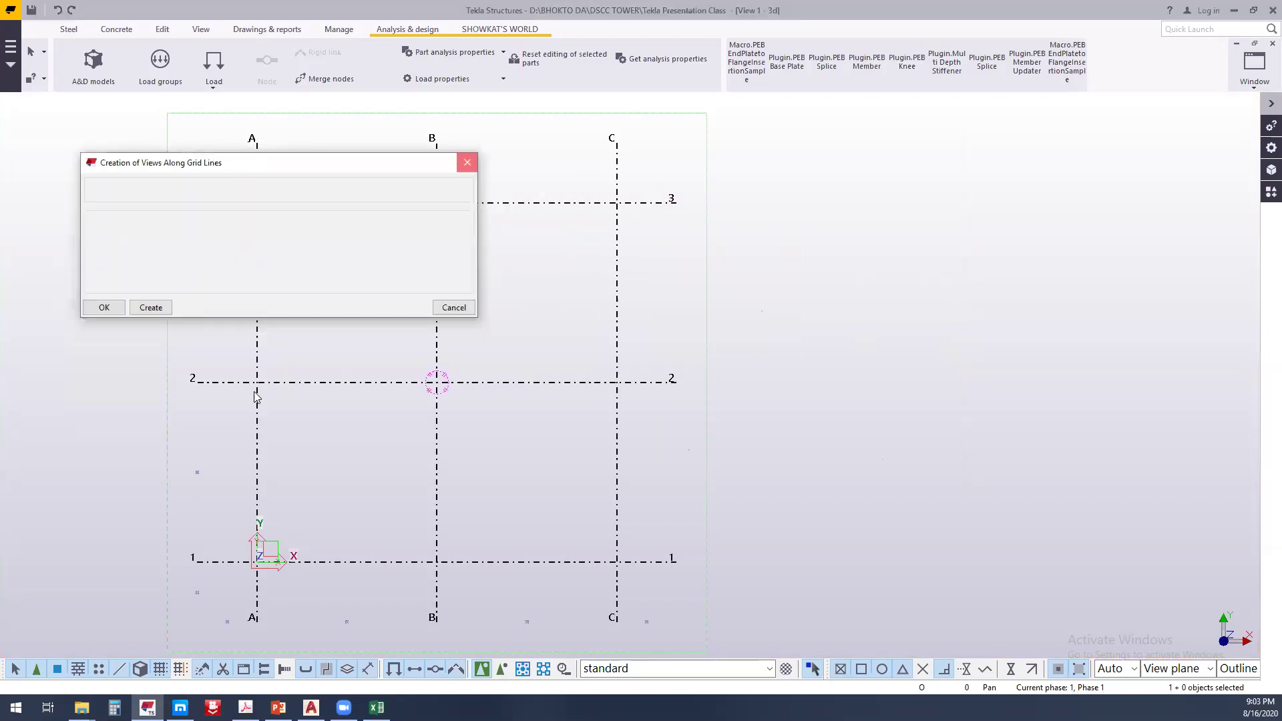
# Dismiss the grid view creation dialog and display the GRID @1 elevation view from the views list
pyautogui.press('Escape')
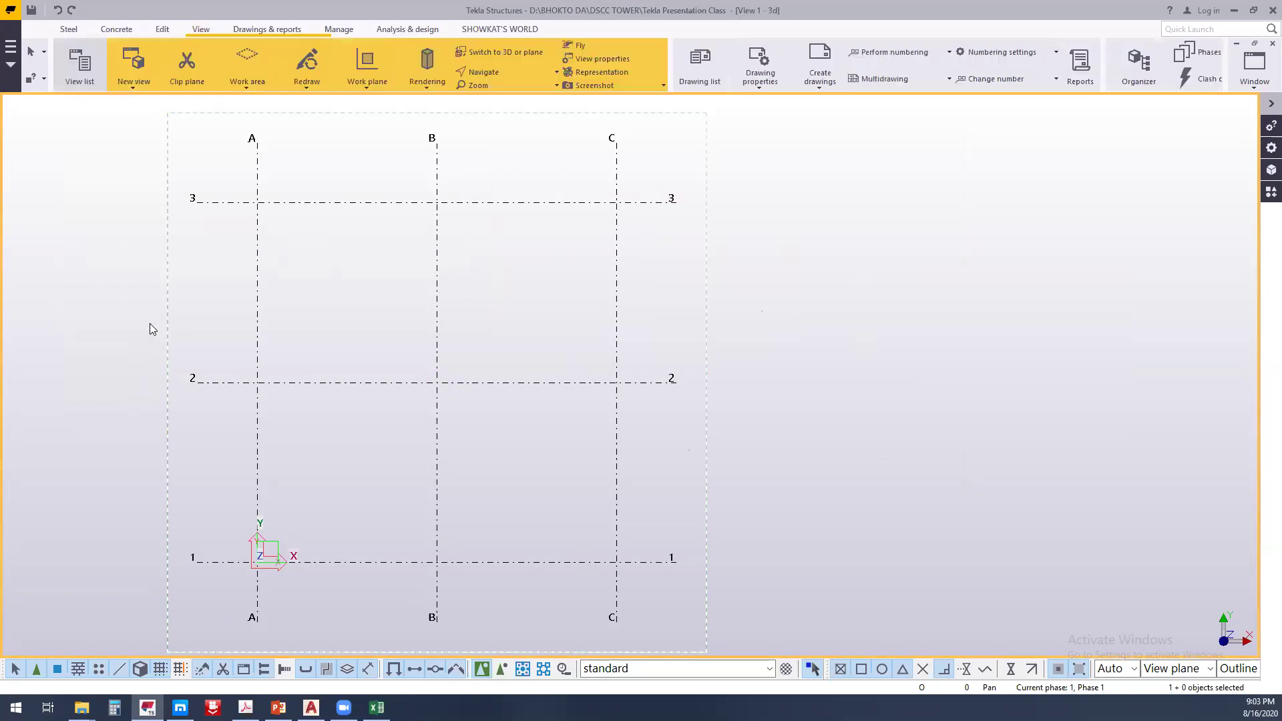
pyautogui.hotkey('ctrl', 'i')
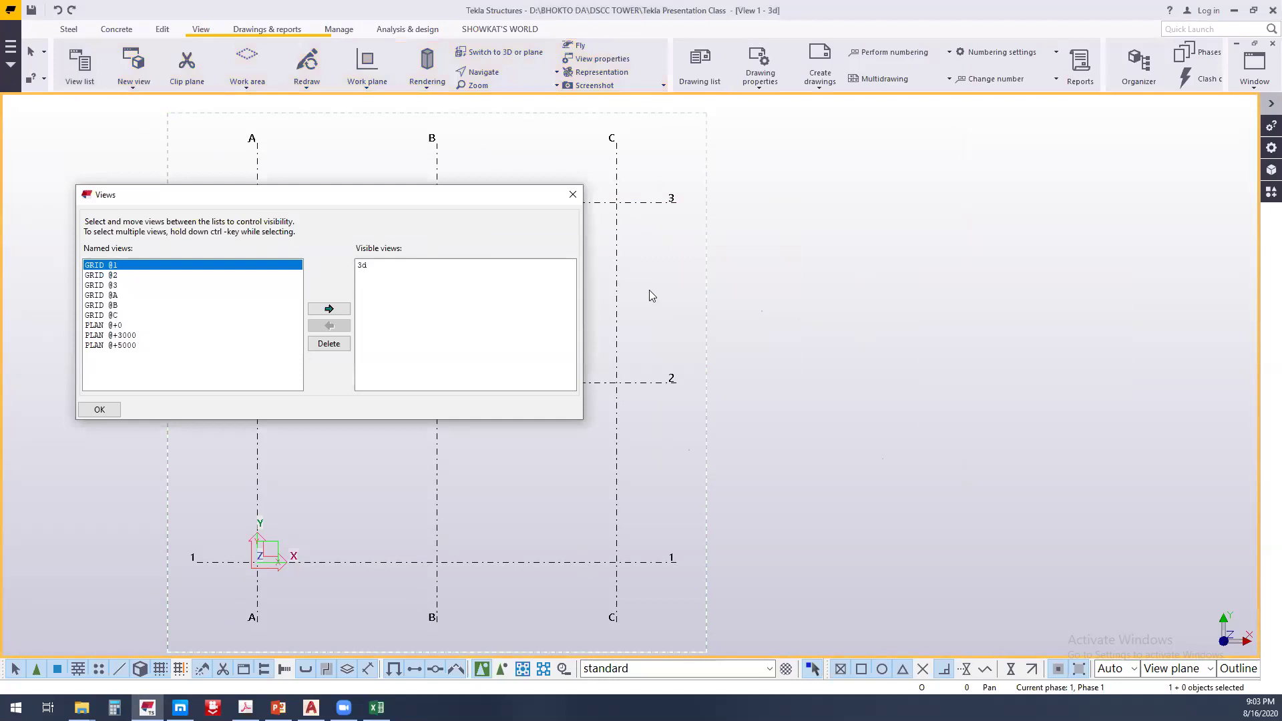
pyautogui.click(685, 290)
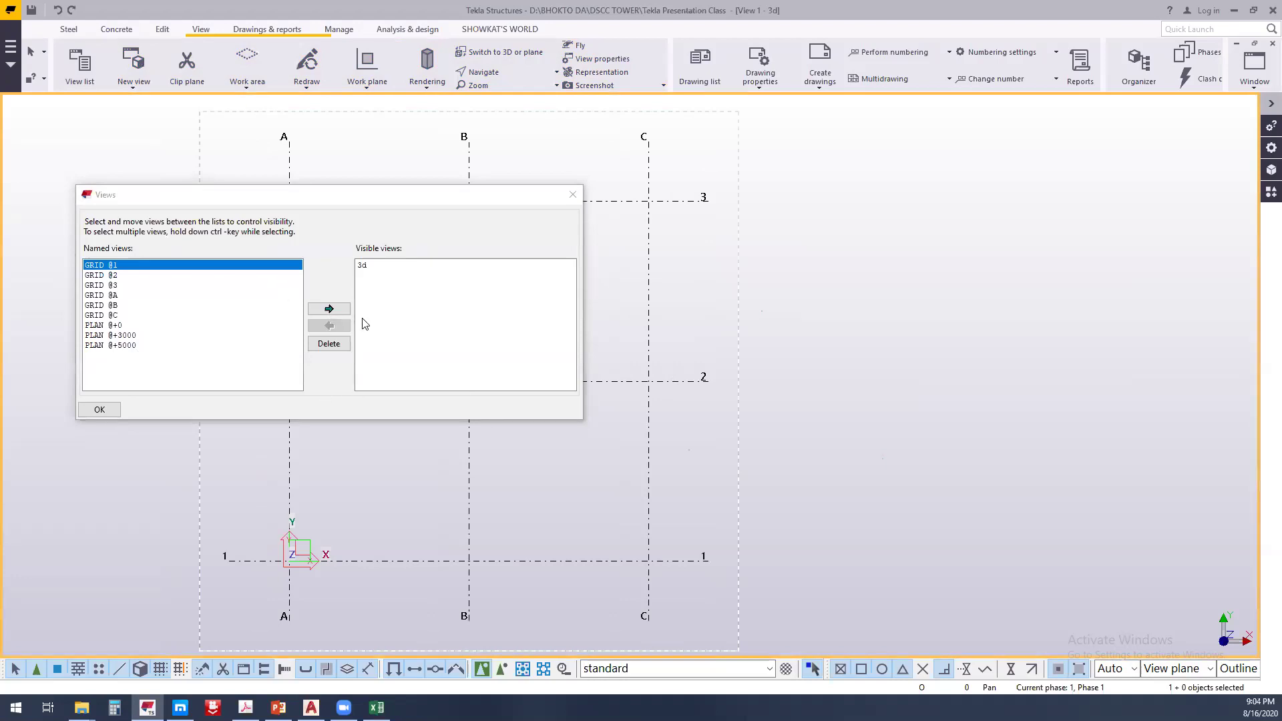
pyautogui.click(320, 311)
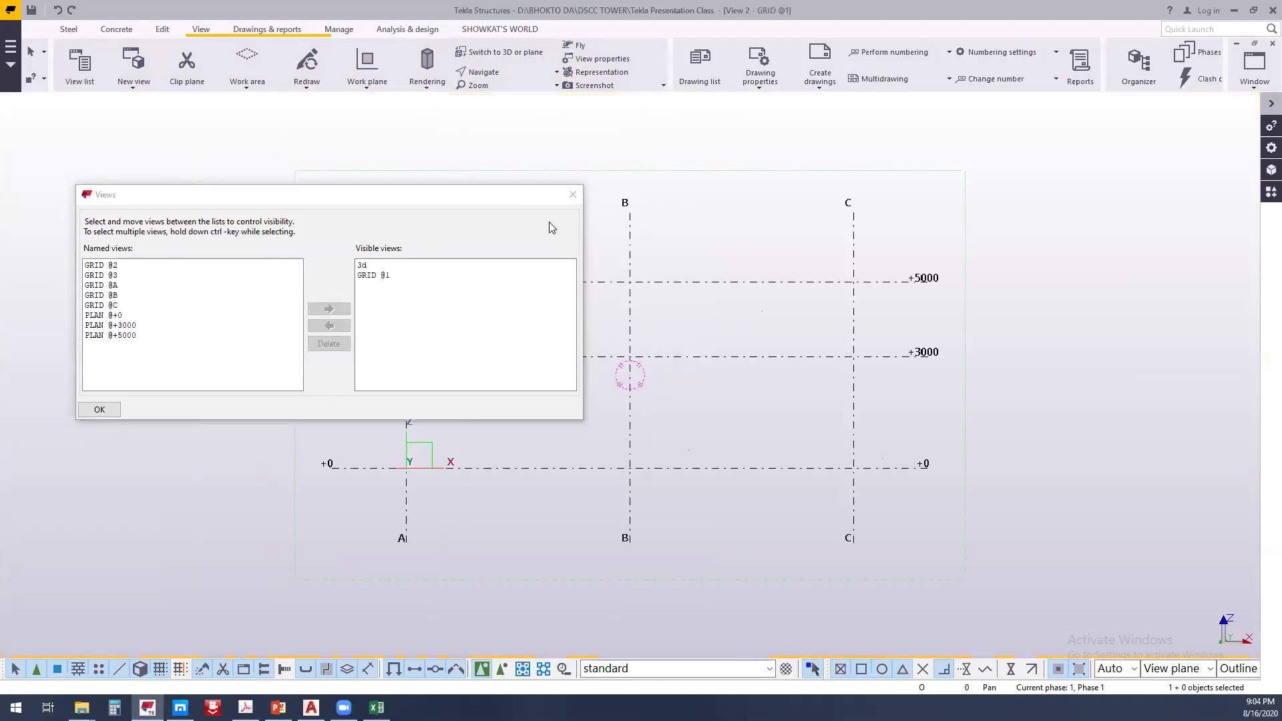
pyautogui.press('Return')
pyautogui.click(925, 472)
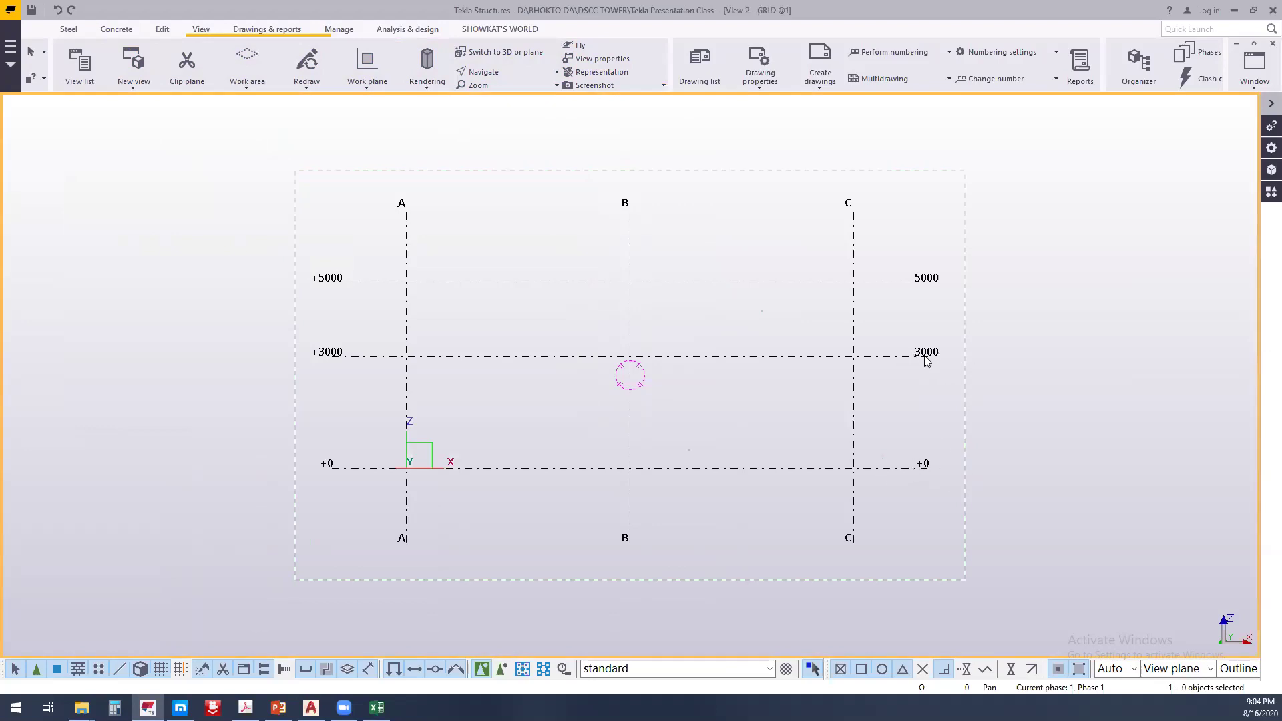
# Open the grid's properties from the elevation view, examine the Z coordinates, and close them without changes
pyautogui.doubleClick(725, 240)
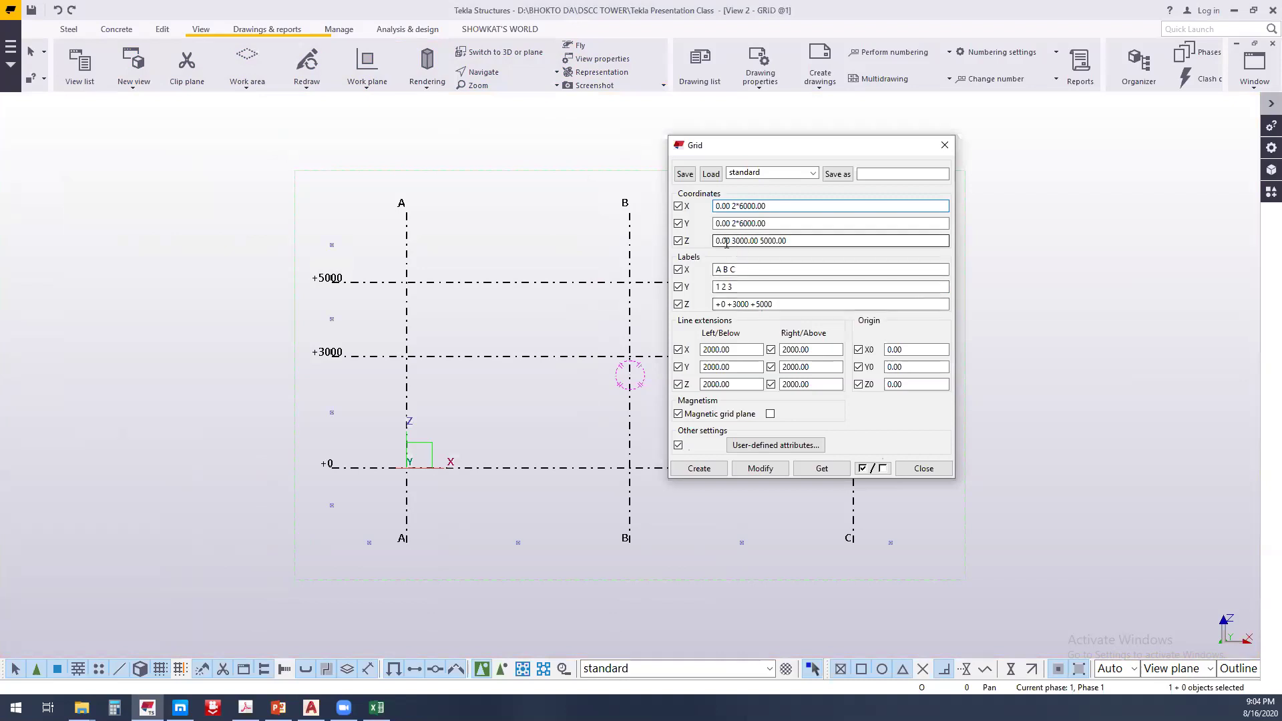
pyautogui.click(945, 145)
pyautogui.click(754, 248)
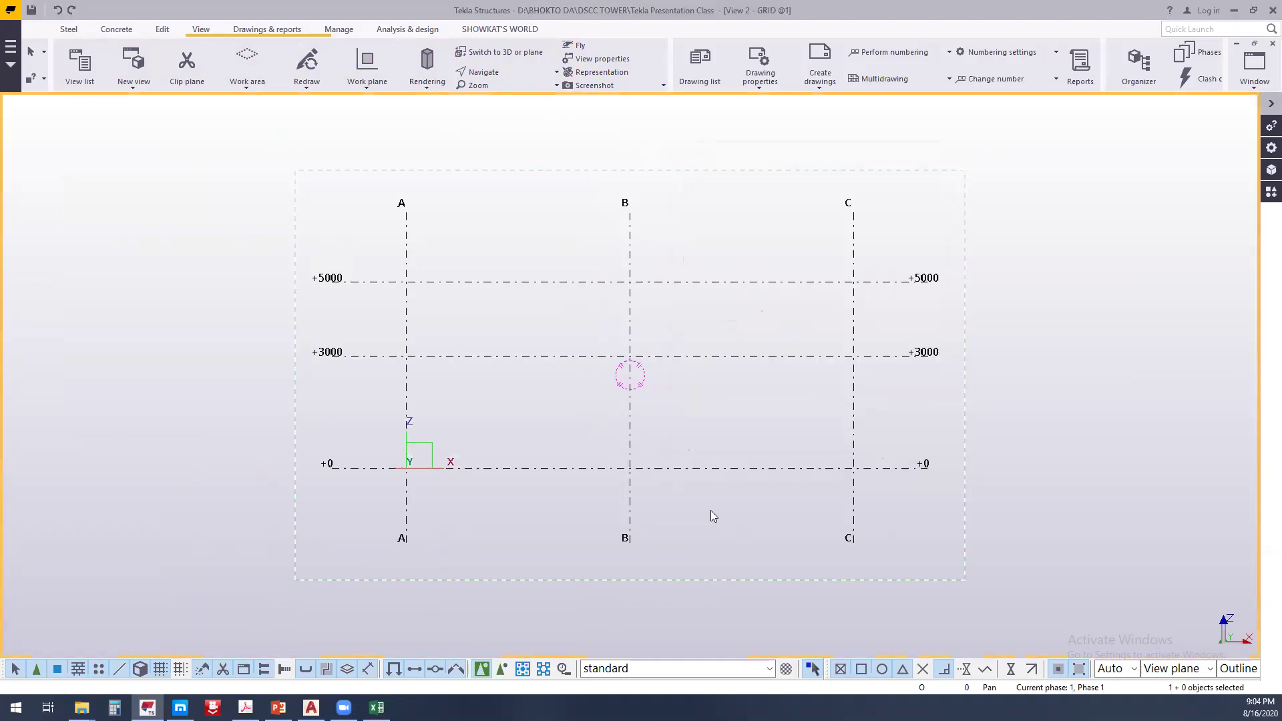
# Return to the plan view, place a steel column at the intersection of grid lines A and 1, and end the command
pyautogui.click(64, 31)
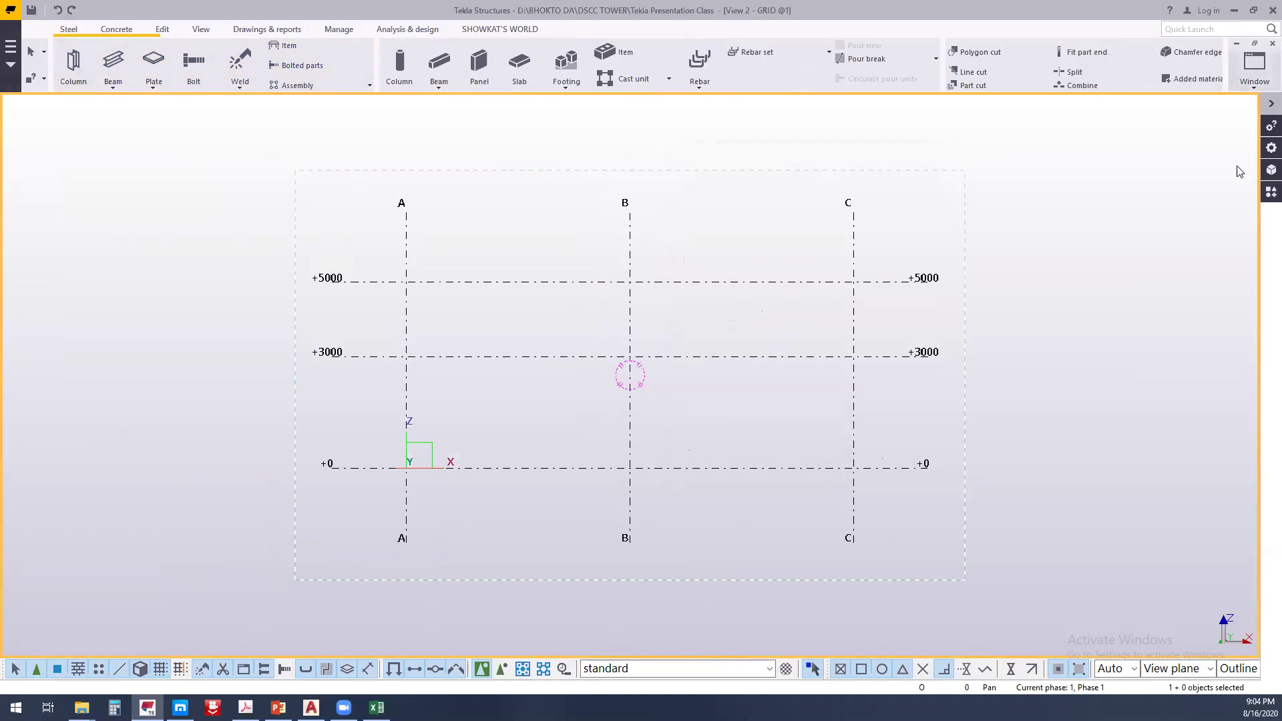
pyautogui.hotkey('ctrl', 'Tab')
pyautogui.click(73, 63)
pyautogui.scroll(2, 299, 554)
pyautogui.click(302, 537)
pyautogui.rightClick(400, 422)
pyautogui.click(411, 427)
# Look at the new column's cross-section in plan and switch the model view to 3D
pyautogui.scroll(6, 287, 568)
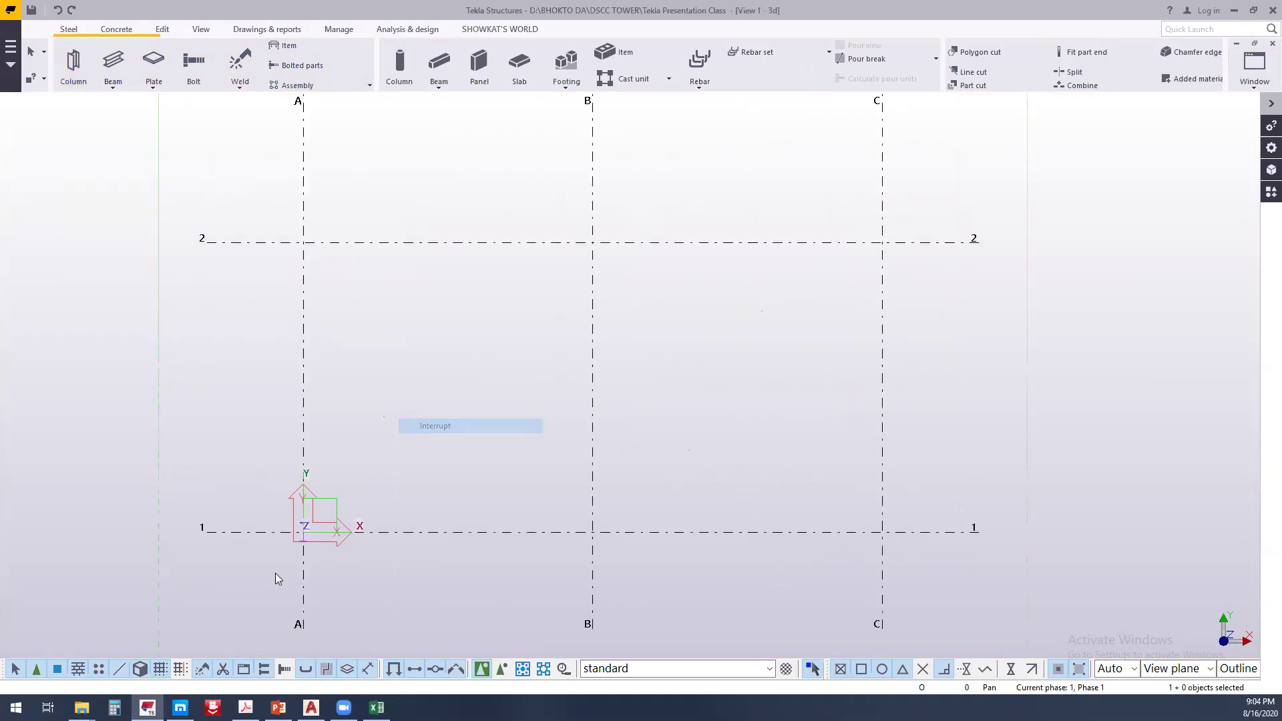
pyautogui.scroll(5, 314, 420)
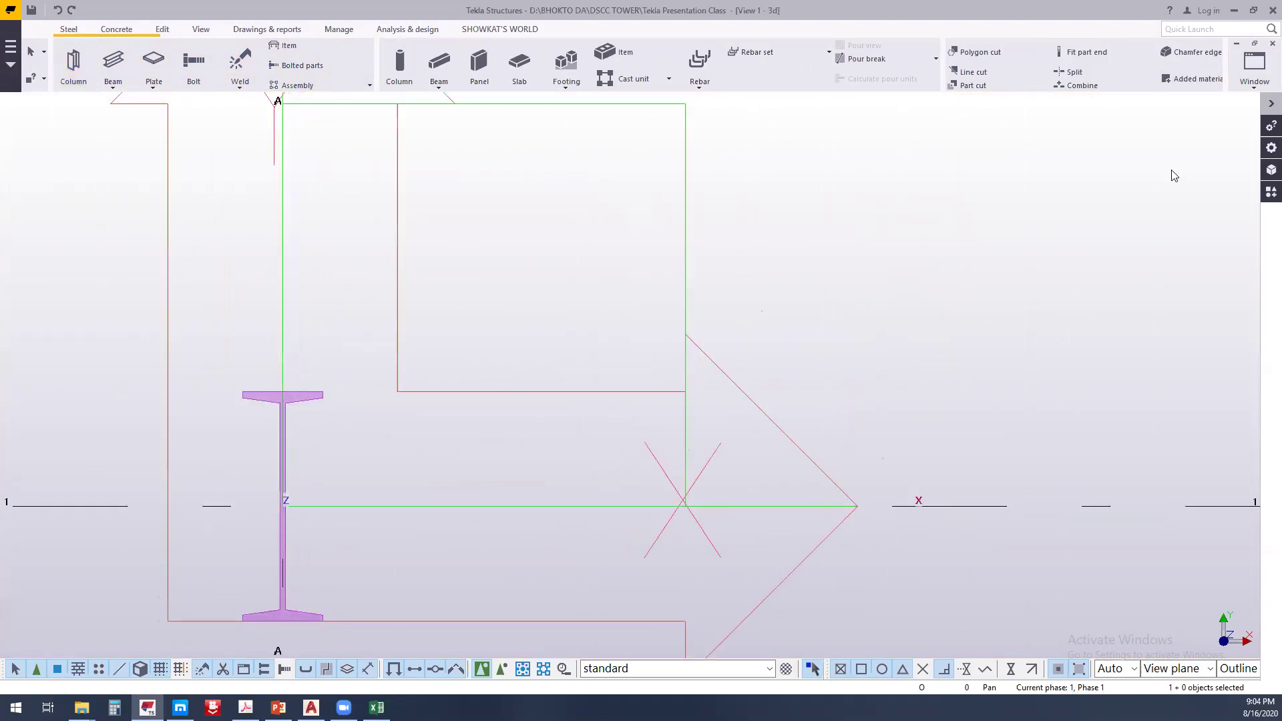
pyautogui.click(1249, 86)
pyautogui.click(930, 290)
pyautogui.hotkey('ctrl', 'p')
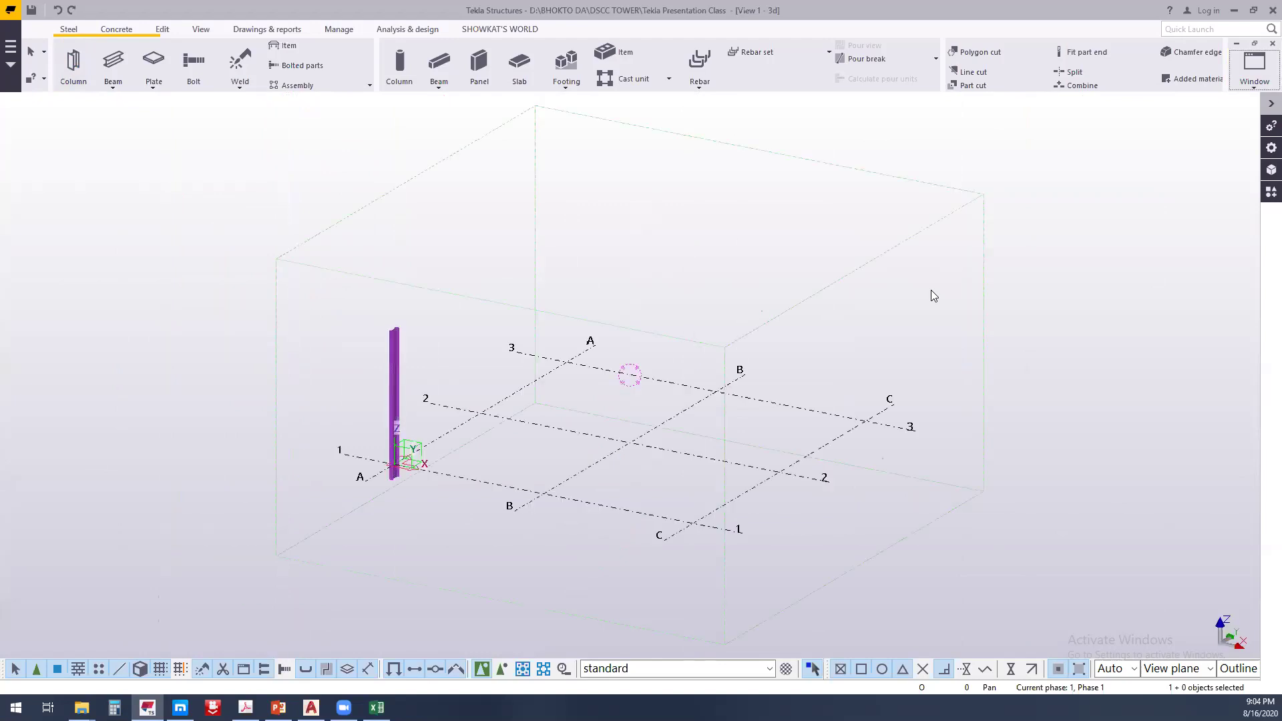
pyautogui.scroll(6, 444, 366)
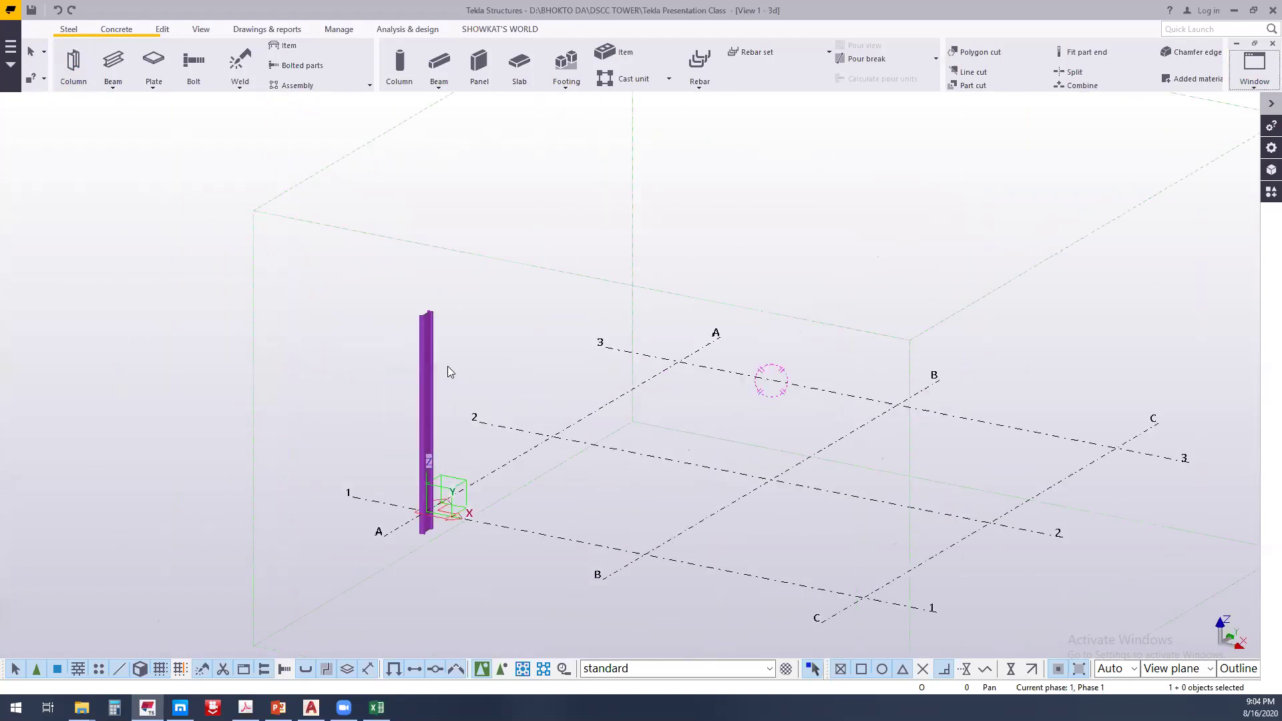
# Open the column's properties and choose the parametric I profile HI300-15-20*300 from the profile catalog
pyautogui.doubleClick(407, 337)
pyautogui.scroll(2, 492, 363)
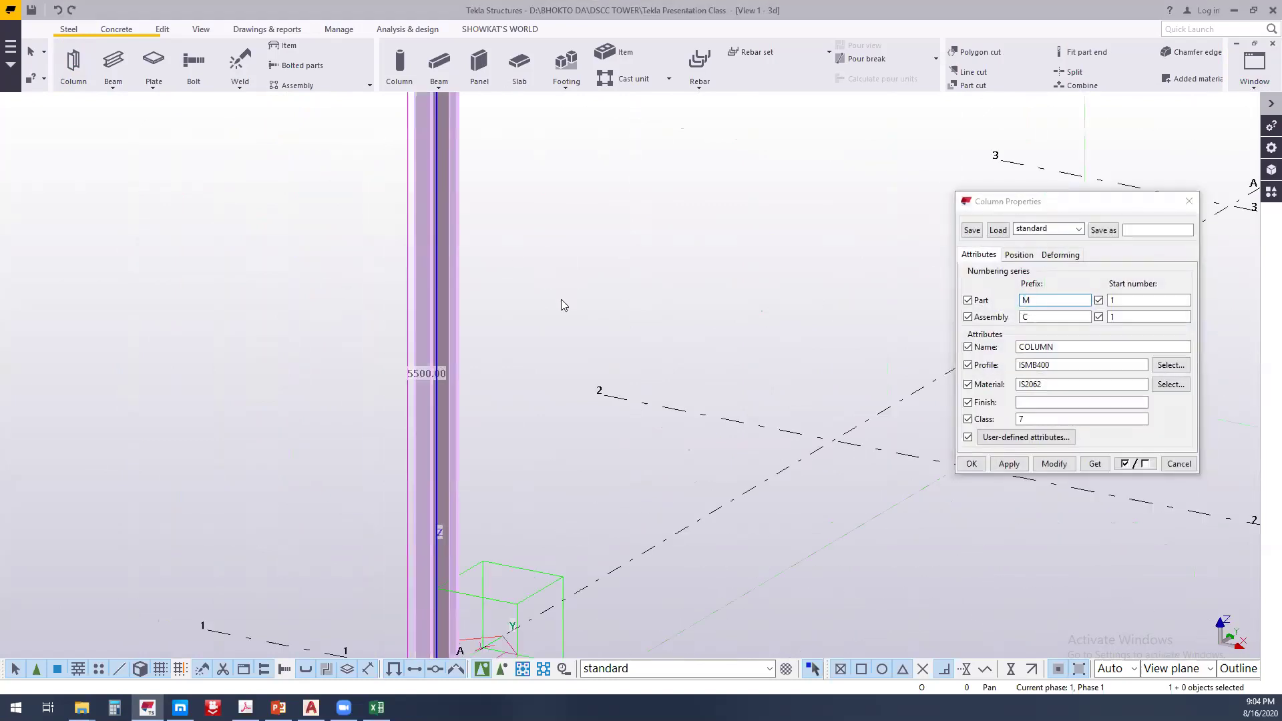
pyautogui.doubleClick(1072, 365)
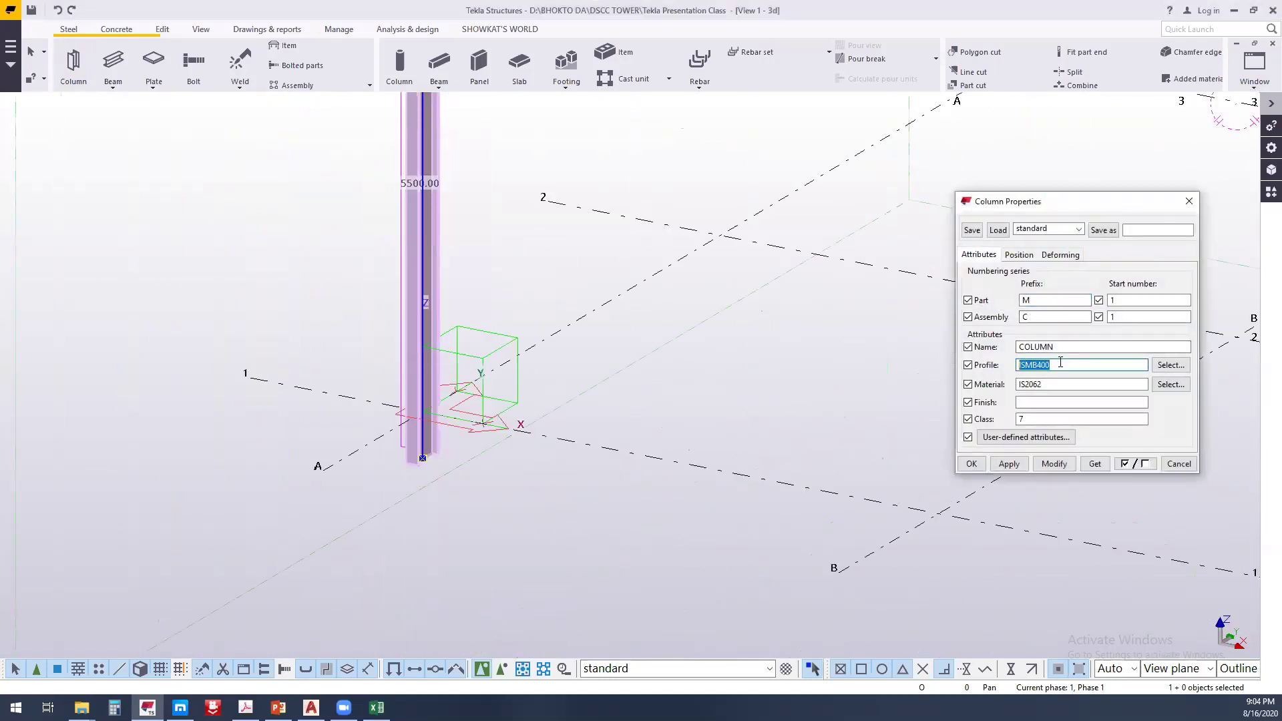
pyautogui.click(1170, 364)
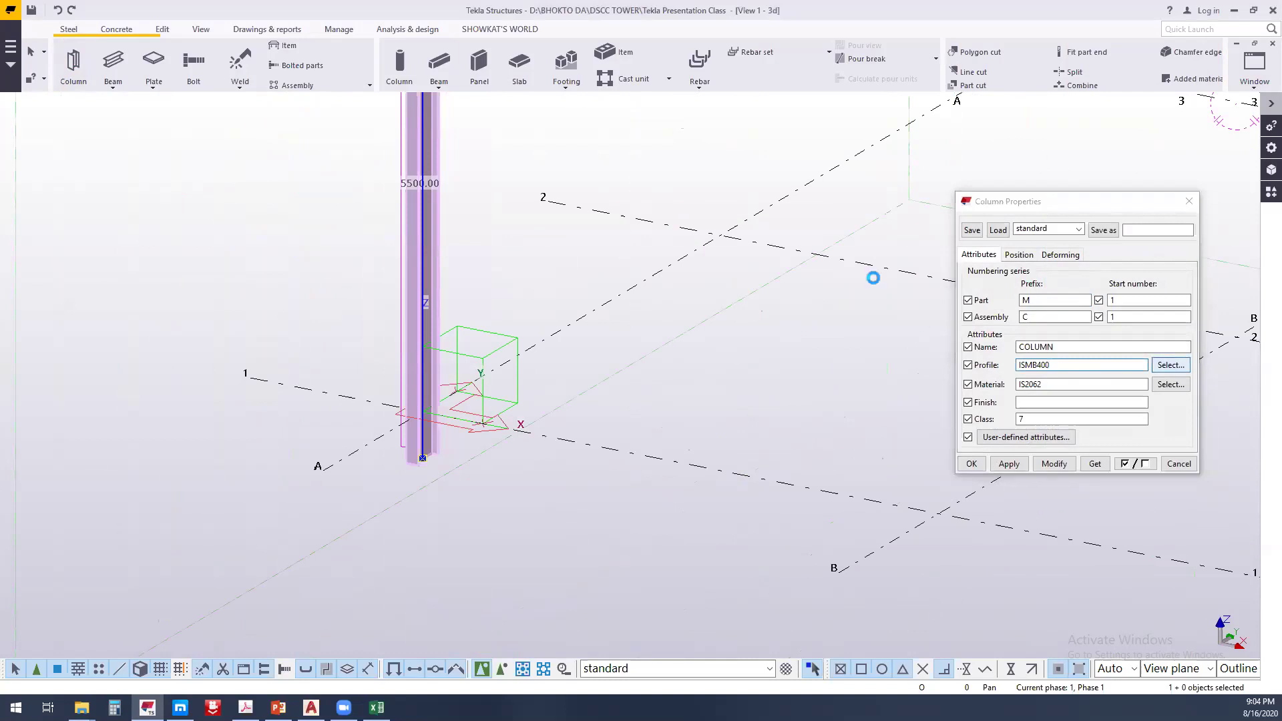
pyautogui.doubleClick(276, 166)
pyautogui.write('h')
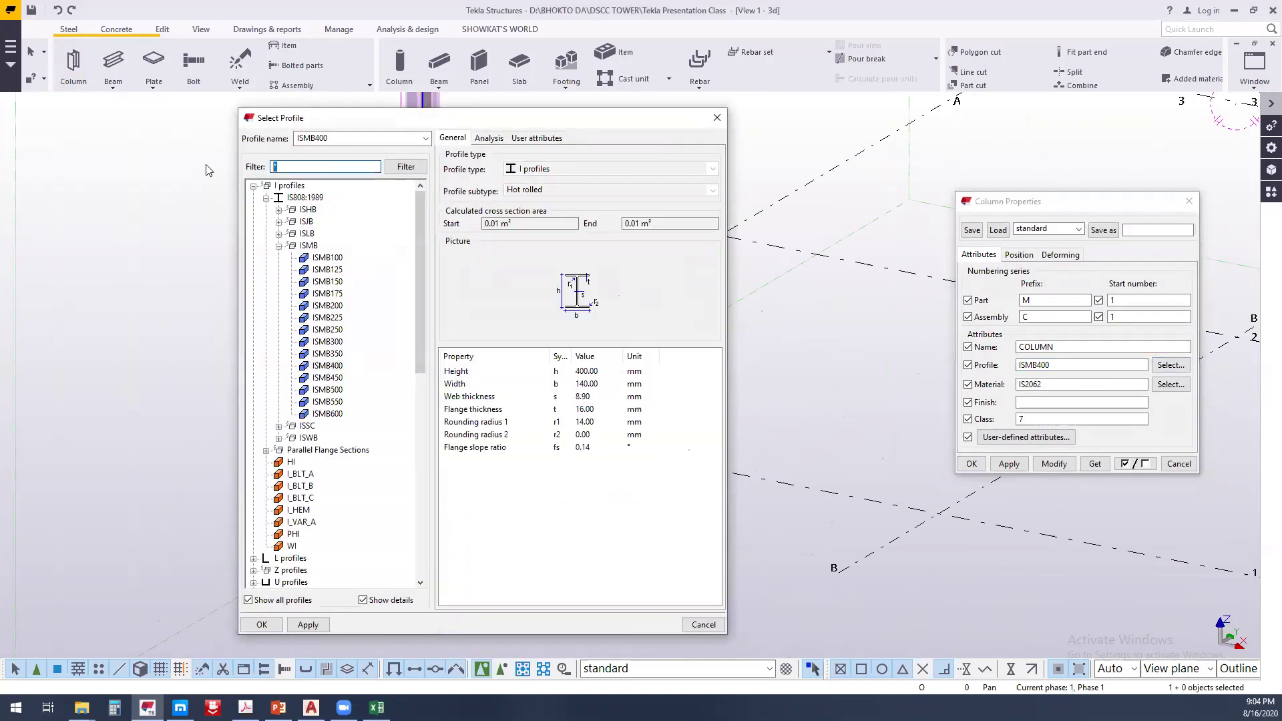
pyautogui.write('i')
pyautogui.press('Return')
pyautogui.click(253, 186)
pyautogui.click(289, 186)
pyautogui.doubleClick(290, 198)
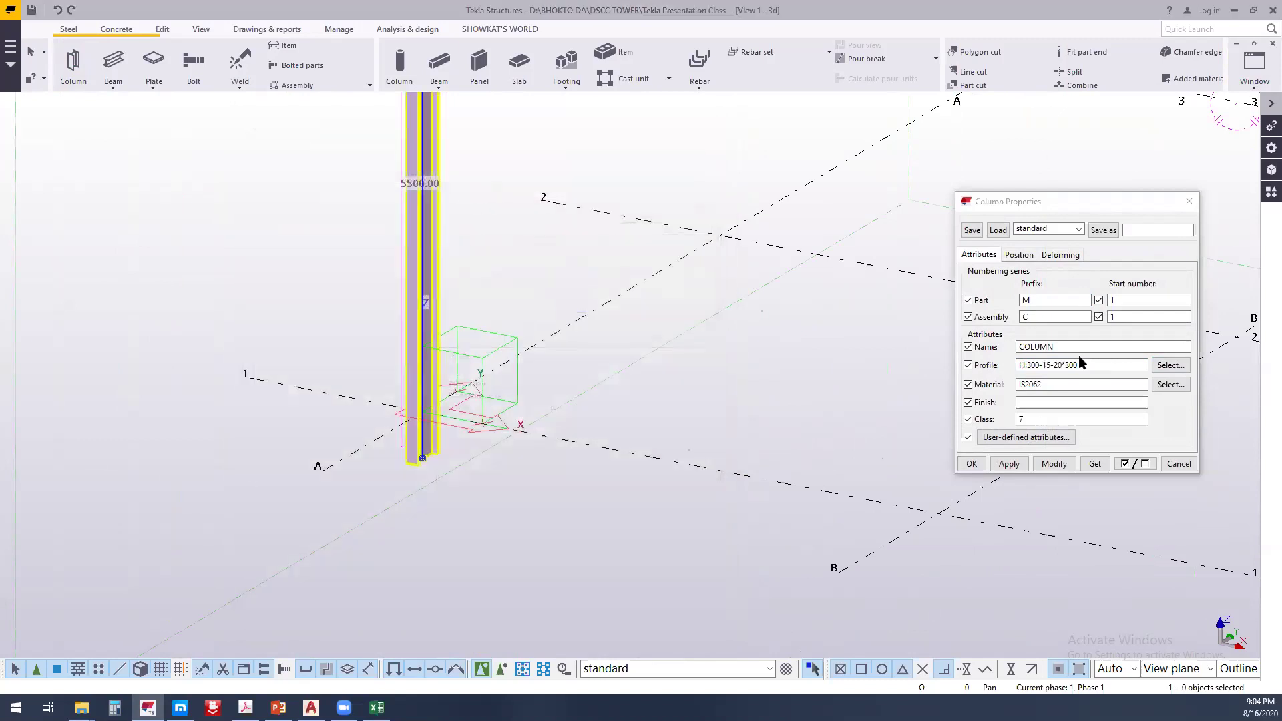
# Set the HI profile to height 300, web thickness 6, flange thickness 10 and width 150 mm, and modify the column with it
pyautogui.click(1059, 365)
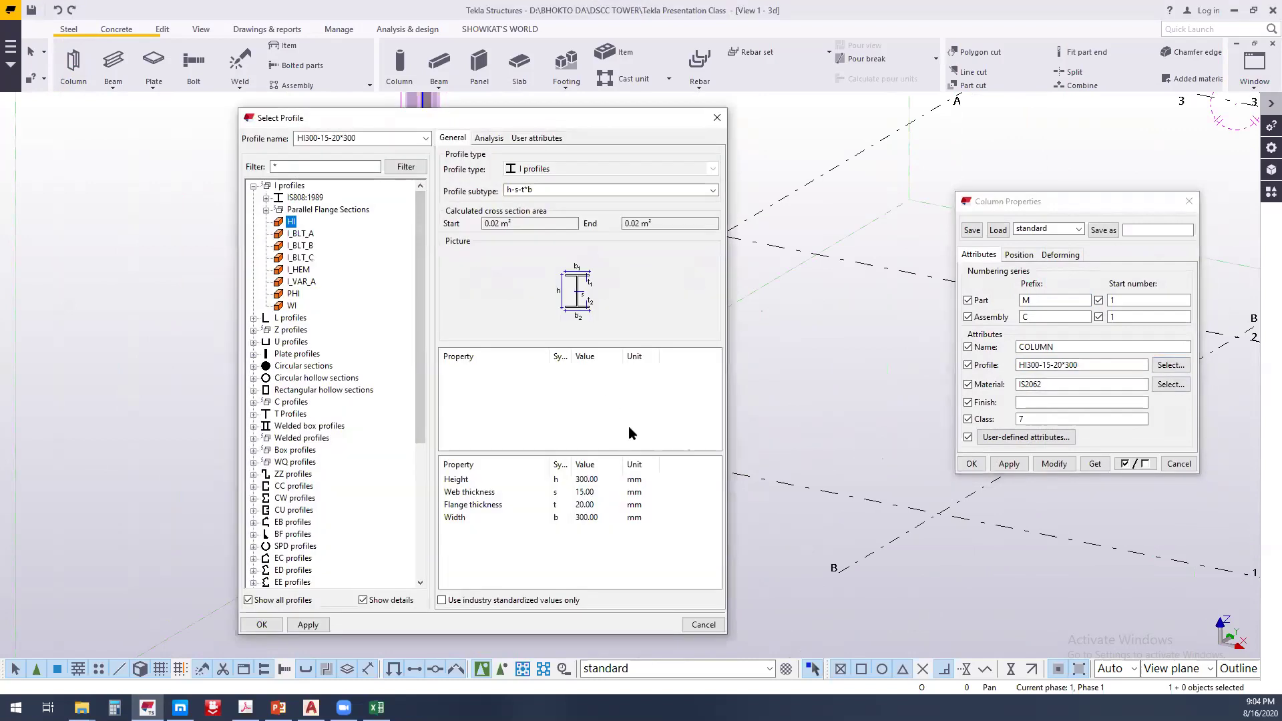
pyautogui.doubleClick(578, 479)
pyautogui.doubleClick(575, 480)
pyautogui.write('300')
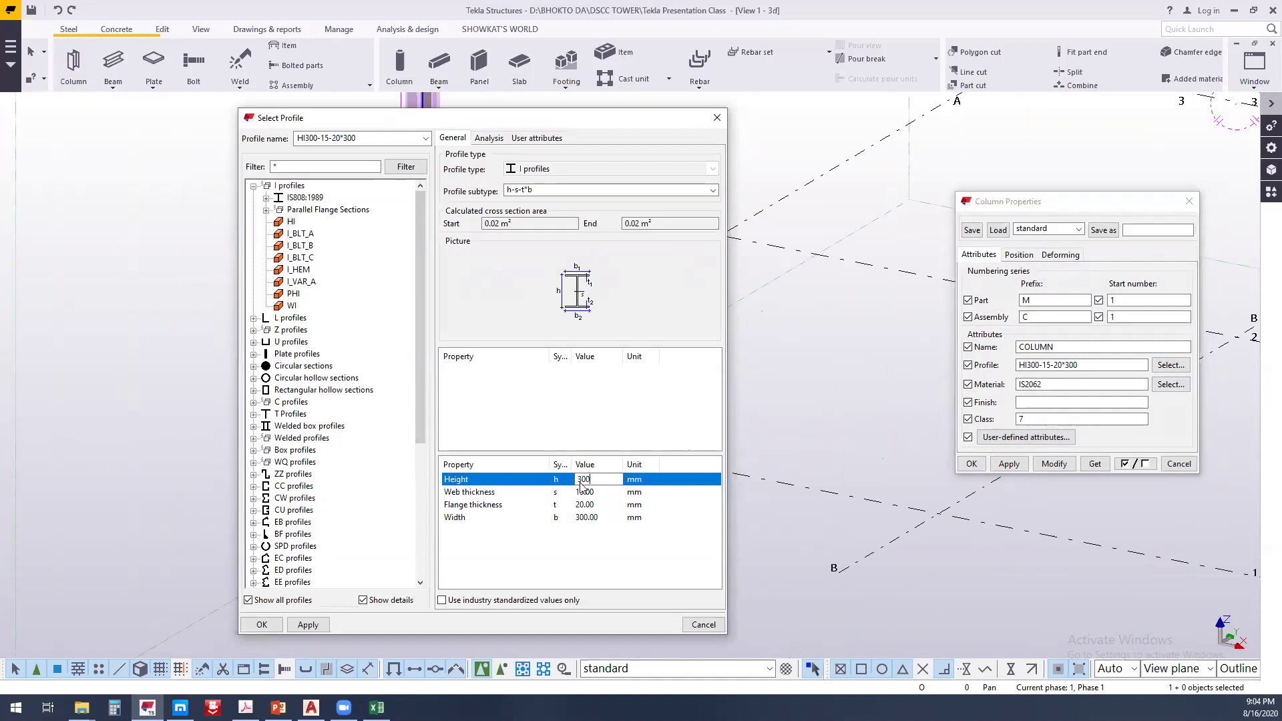
pyautogui.click(604, 495)
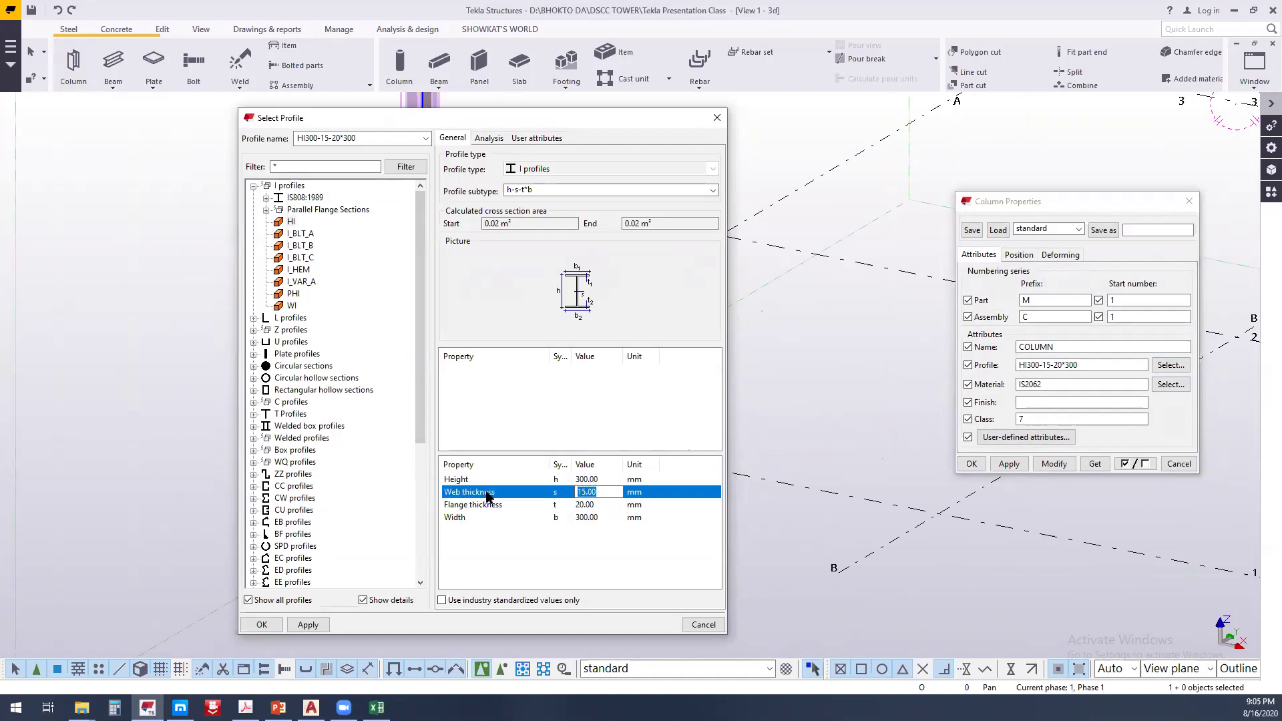
pyautogui.write('6')
pyautogui.press('Return')
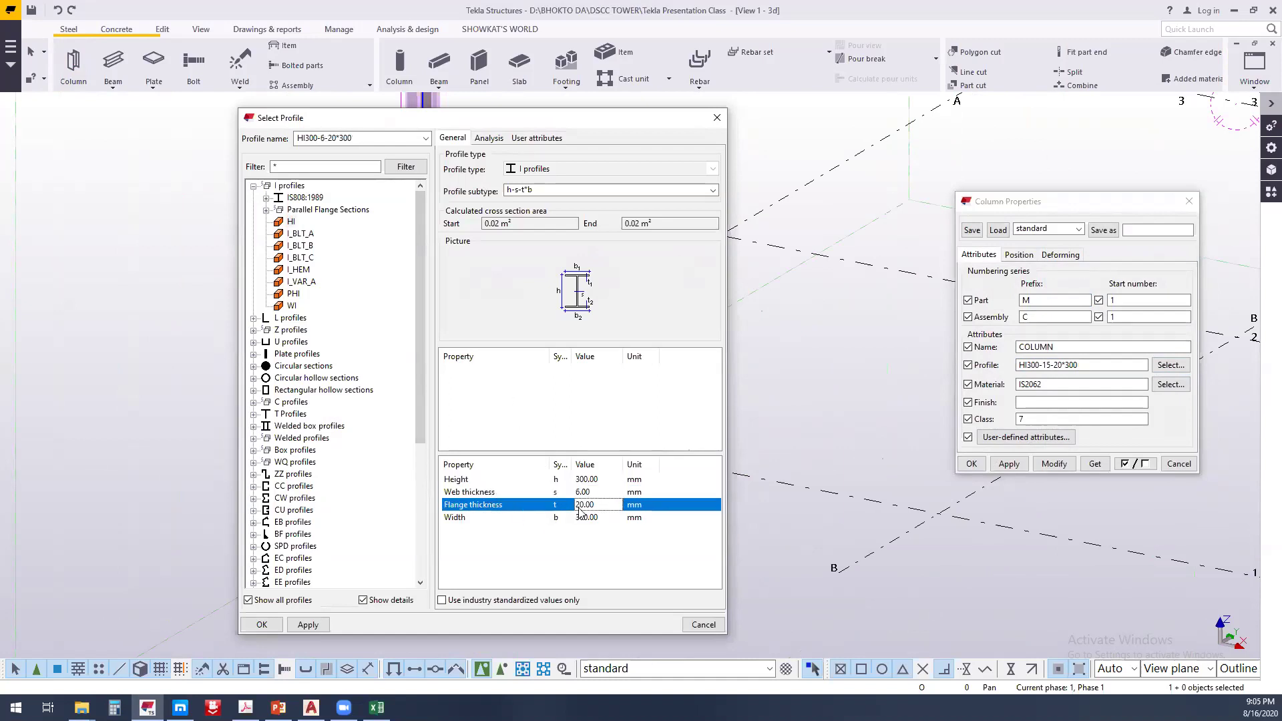
pyautogui.write('10')
pyautogui.press('Return')
pyautogui.write('150')
pyautogui.press('Return')
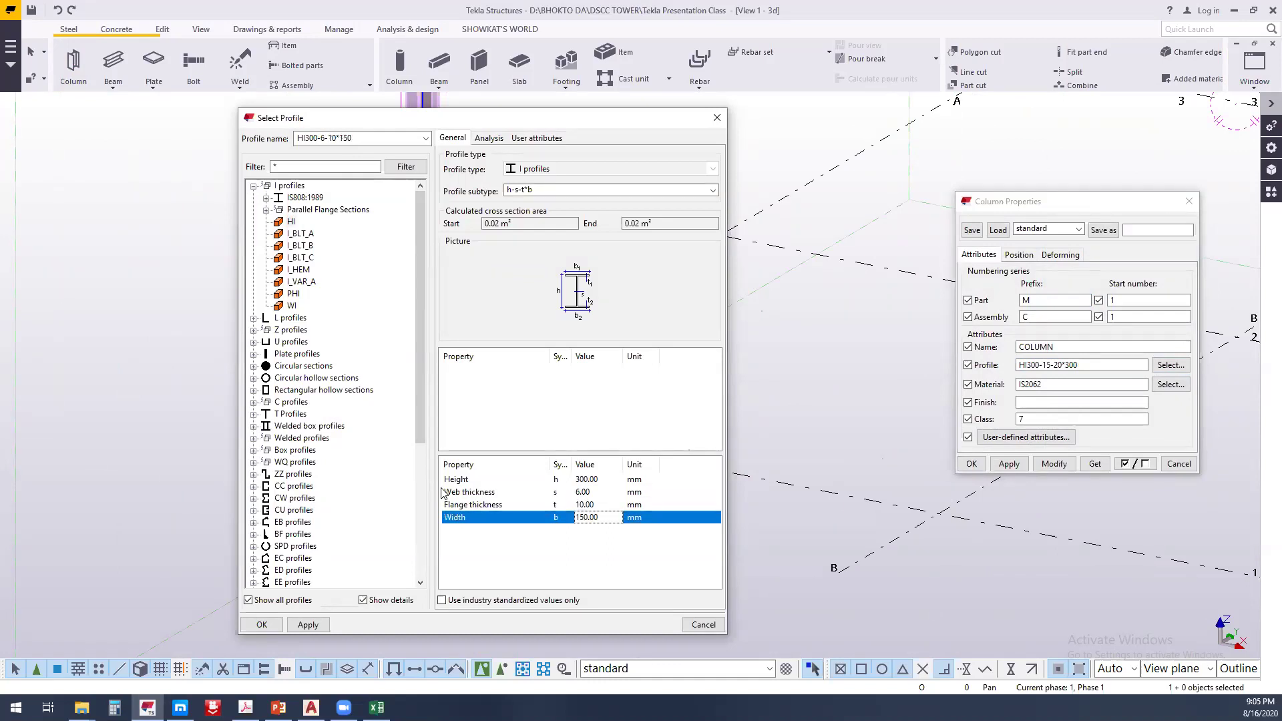
pyautogui.click(308, 625)
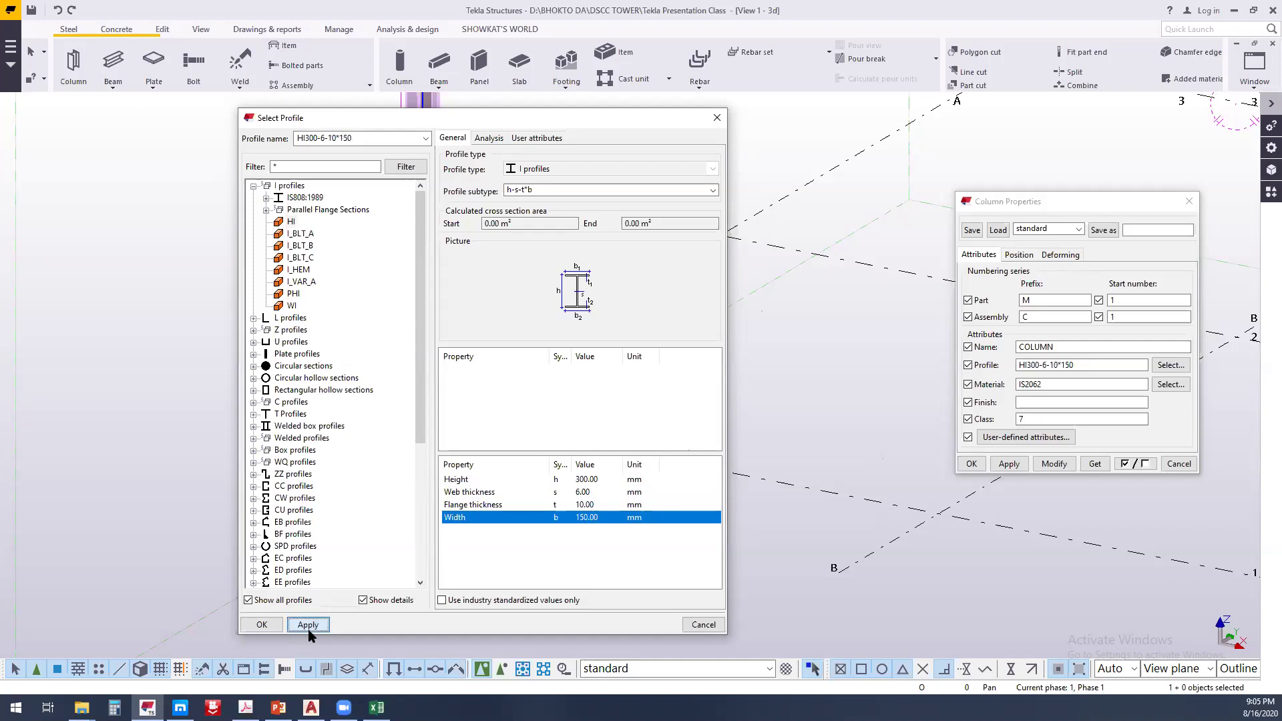
pyautogui.click(1054, 463)
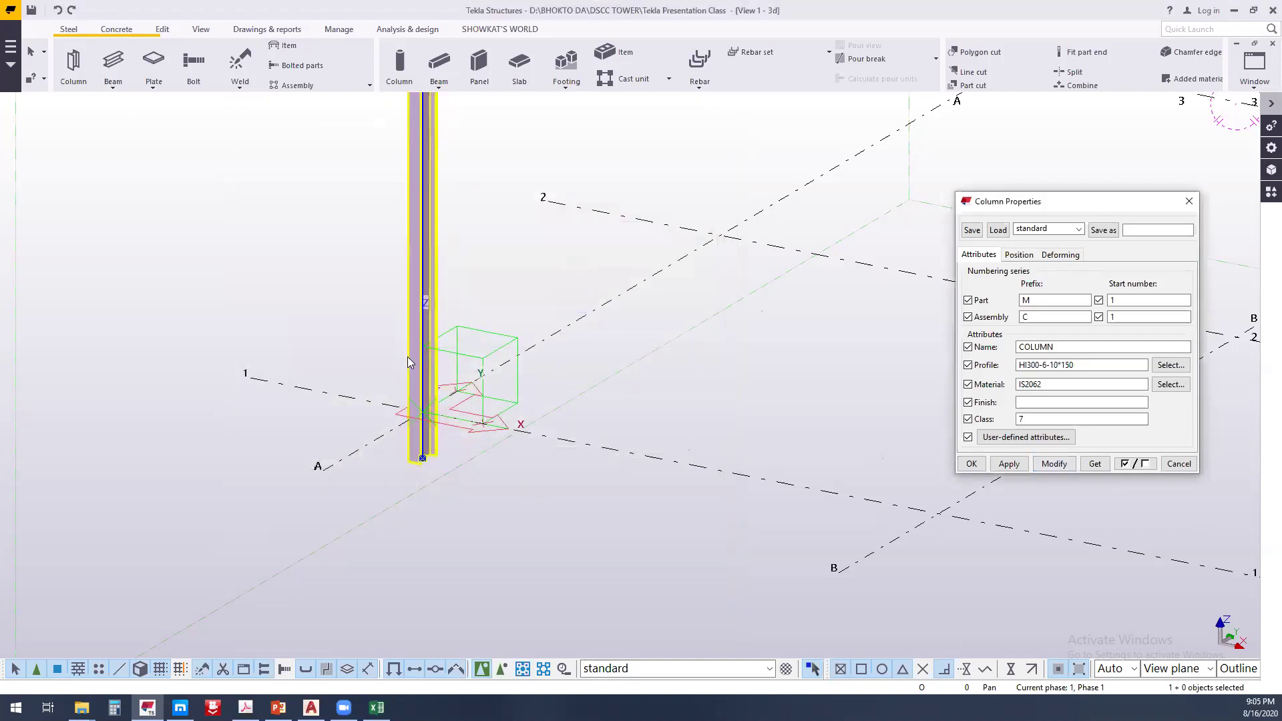
# Examine the column's web and flanges up close against the values in its profile name
pyautogui.scroll(5, 427, 401)
pyautogui.scroll(2, 407, 530)
pyautogui.click(1074, 365)
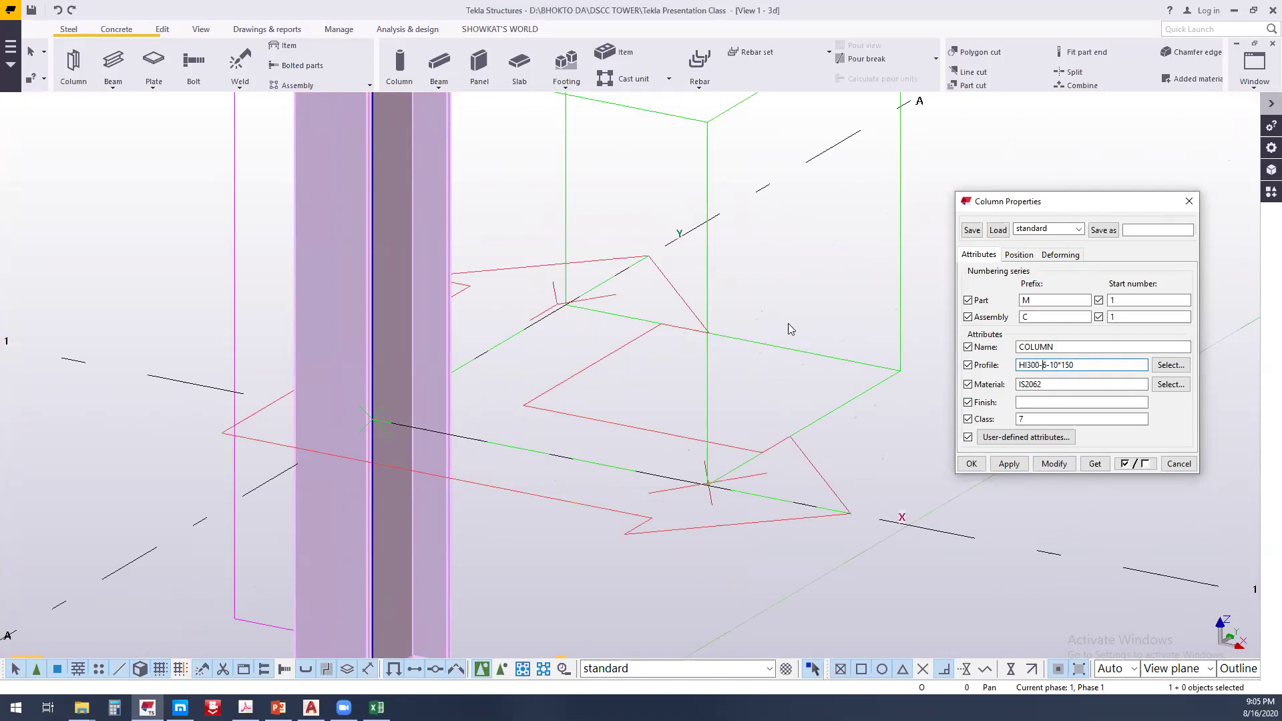
pyautogui.rightClick(793, 230)
pyautogui.click(801, 307)
pyautogui.click(446, 222)
pyautogui.moveTo(446, 221); pyautogui.dragTo(388, 363, button='middle')
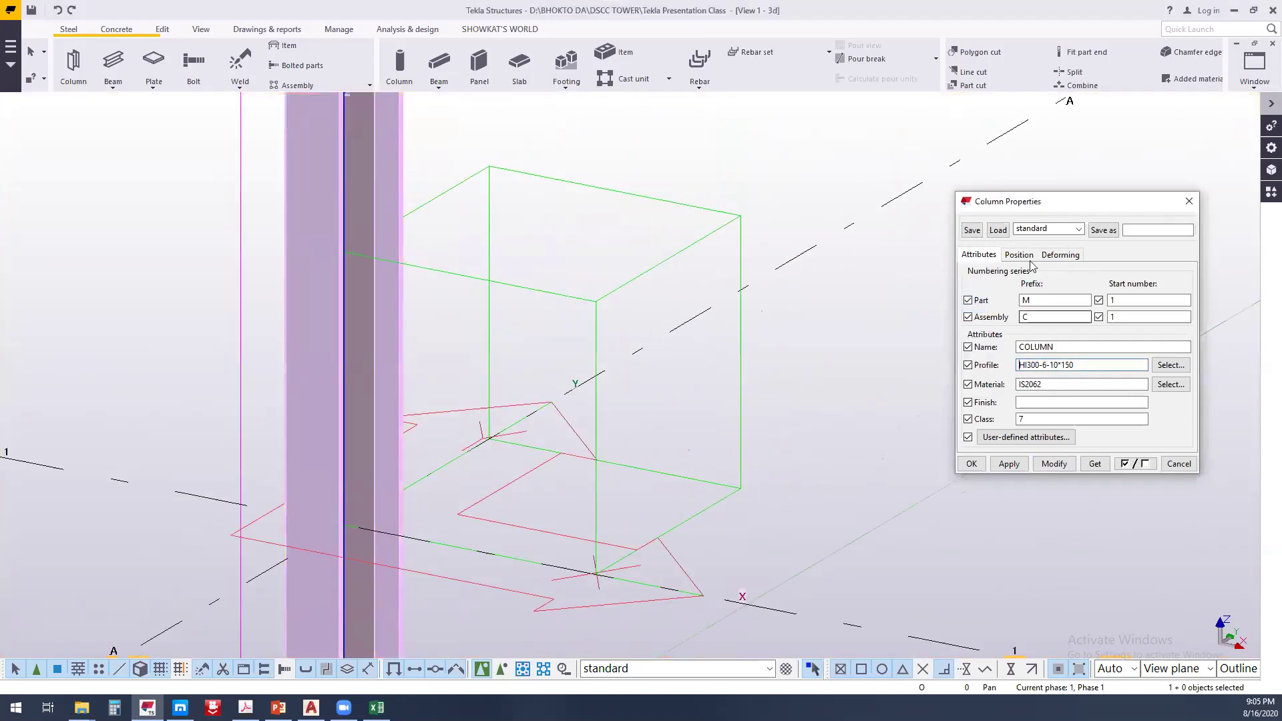
# Set the column's bottom level to 0.00 in its position properties and modify the column
pyautogui.click(1019, 254)
pyautogui.moveTo(1049, 376); pyautogui.dragTo(1027, 376)
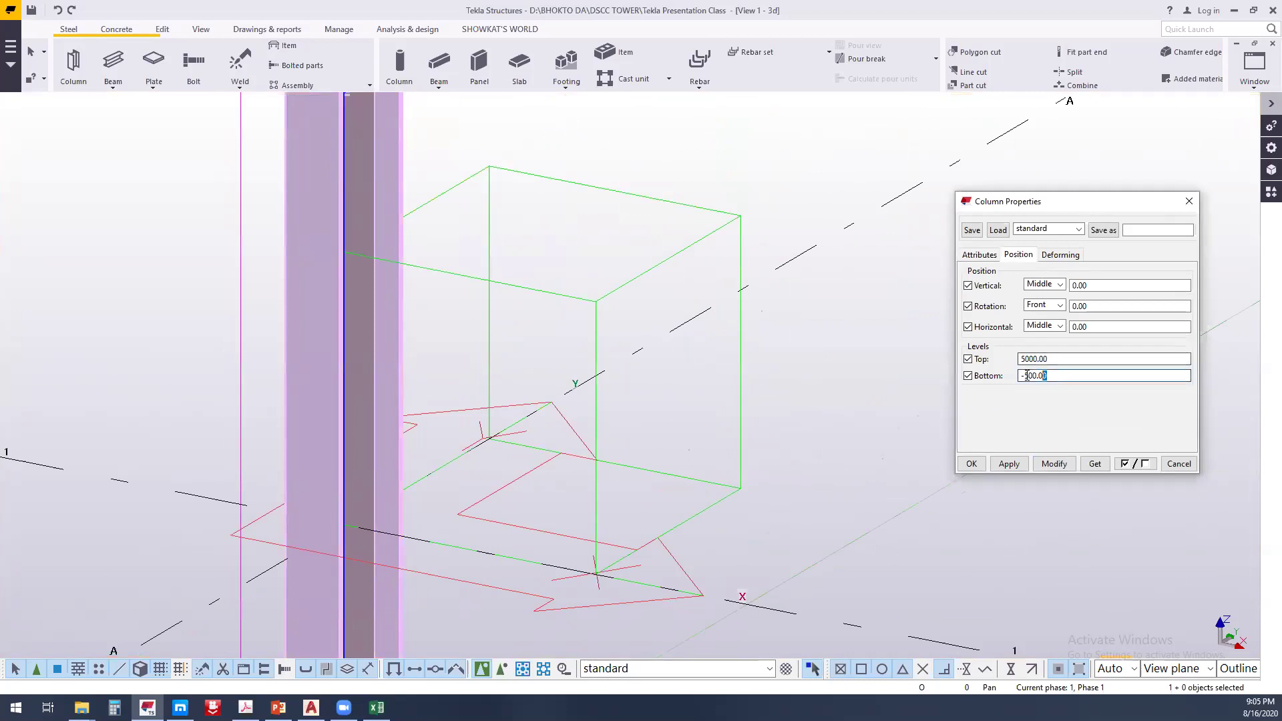
pyautogui.write('500.00')
pyautogui.moveTo(281, 649); pyautogui.dragTo(319, 478, button='middle')
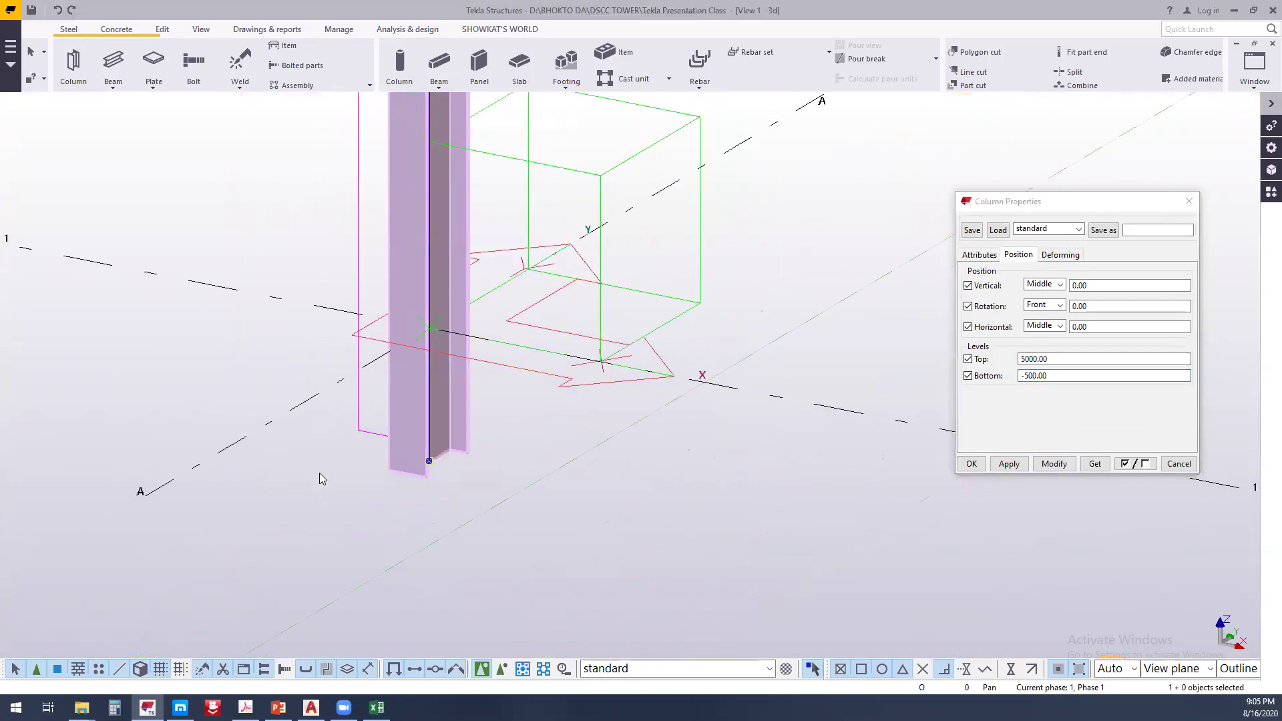
pyautogui.click(1037, 344)
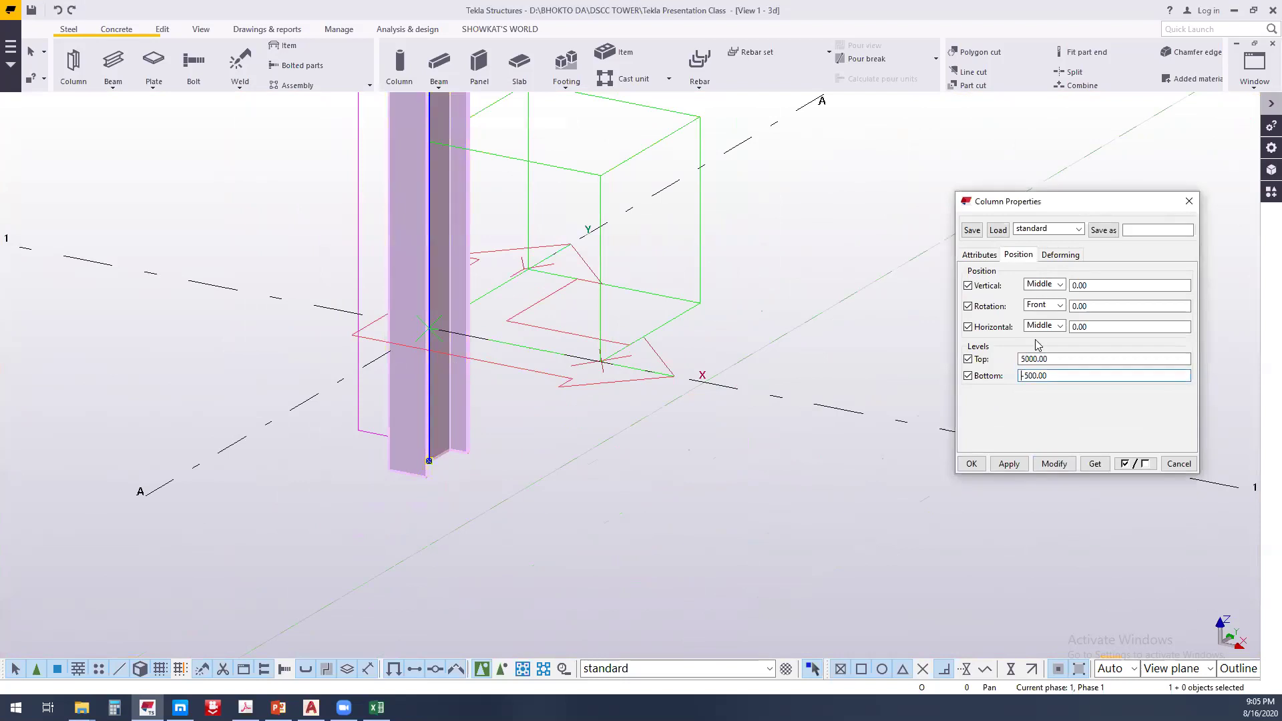
pyautogui.doubleClick(1066, 376)
pyautogui.write('0.00')
pyautogui.click(1054, 463)
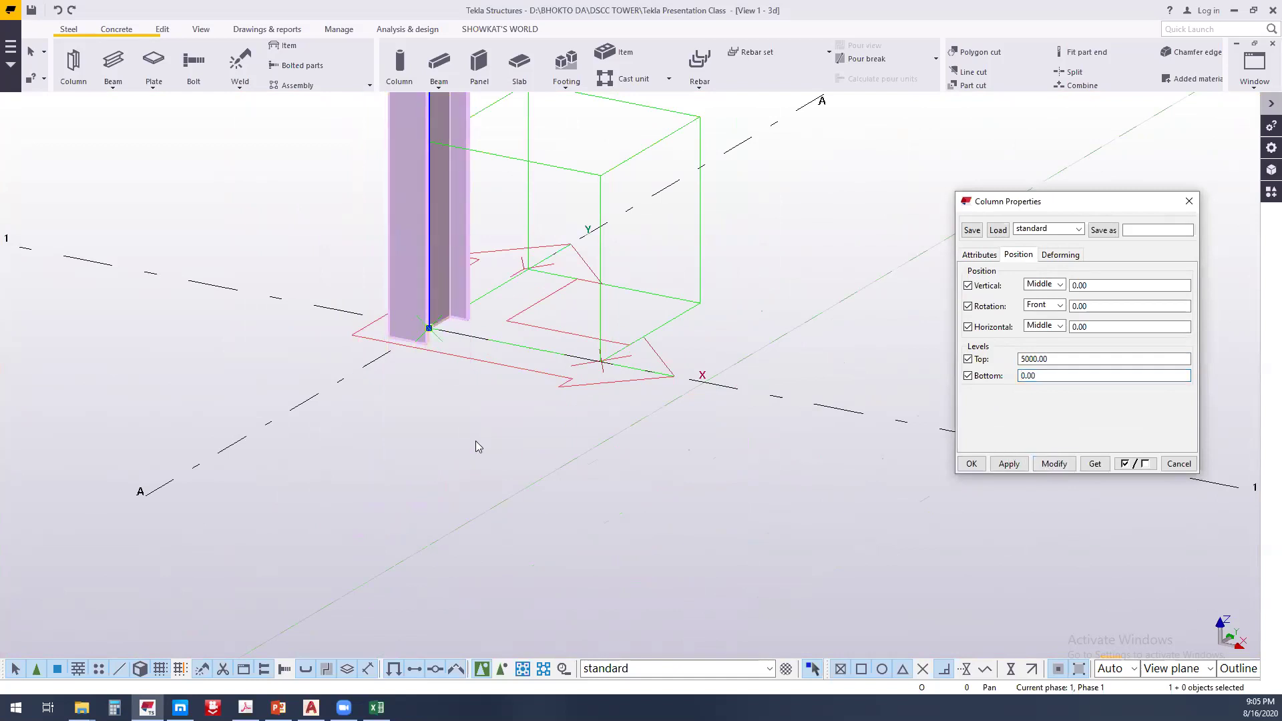
# Check the column's top end and overall length against its top level, and close the column properties
pyautogui.scroll(-2, 462, 471)
pyautogui.scroll(2, 410, 247)
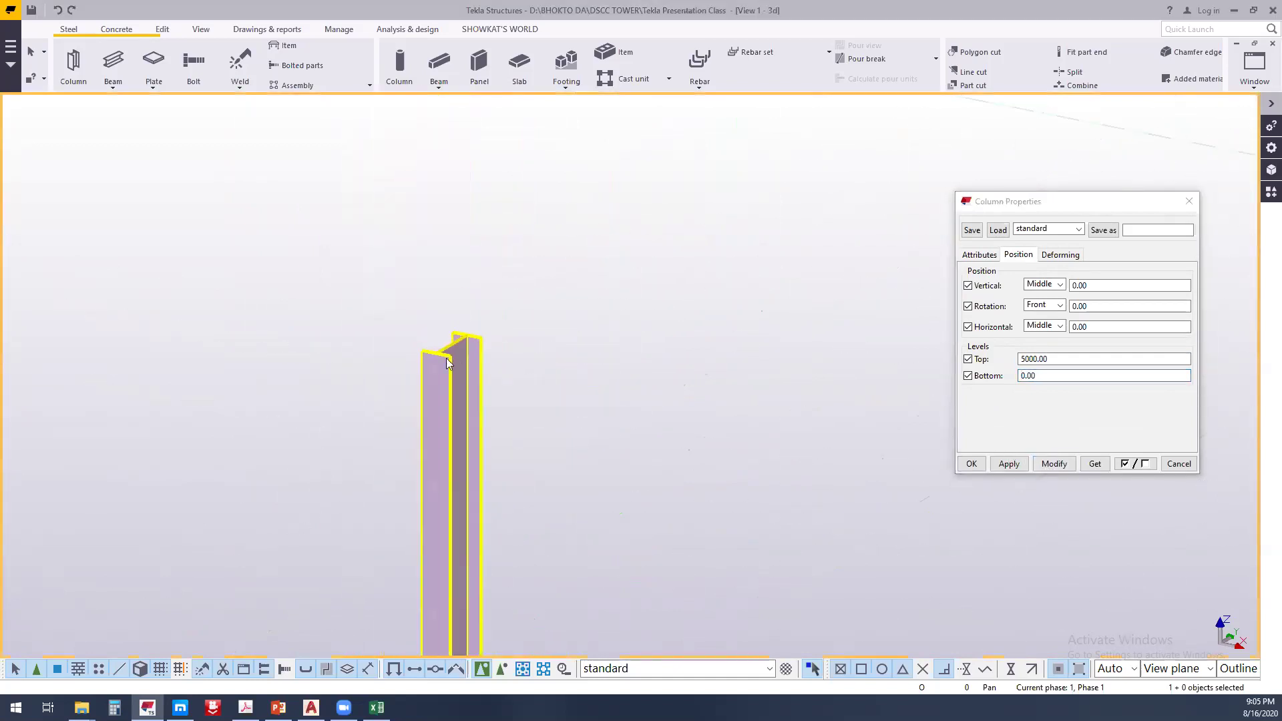
pyautogui.click(450, 370)
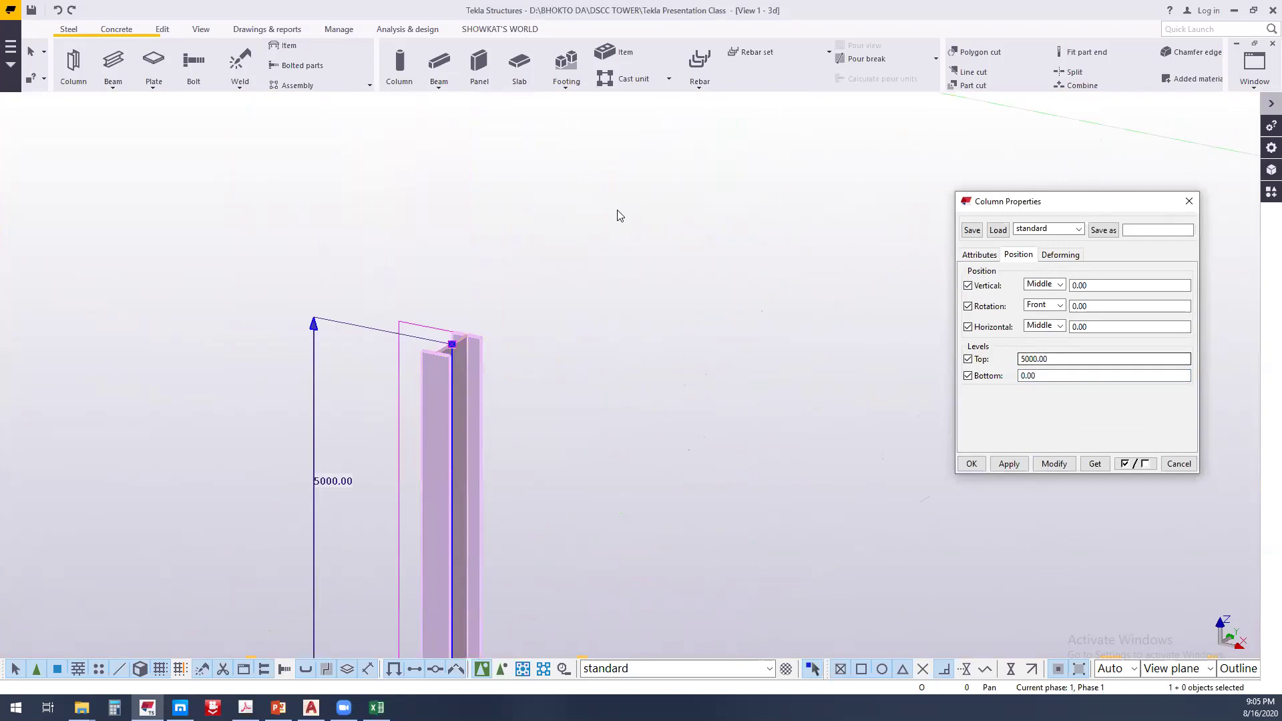
pyautogui.click(615, 215)
pyautogui.click(1179, 203)
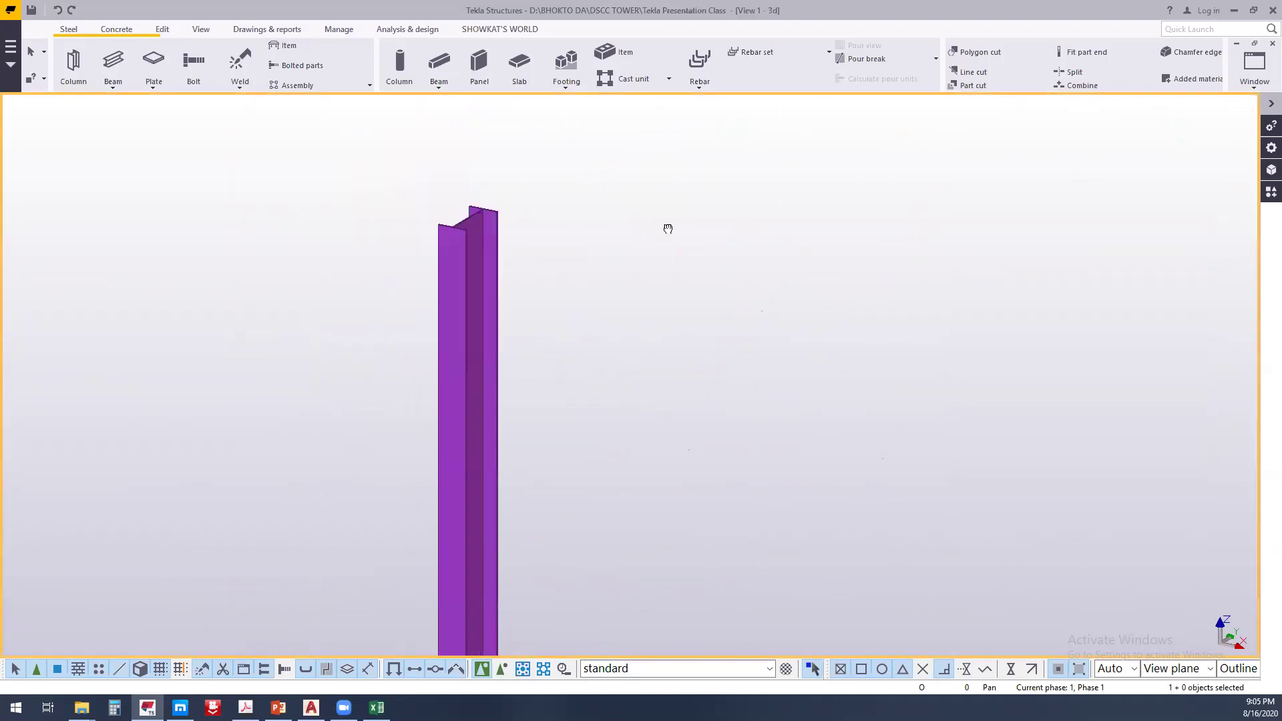
# Inquire the column's assembly and review its width and height in the report
pyautogui.rightClick(498, 242)
pyautogui.moveTo(544, 312)
pyautogui.click(738, 316)
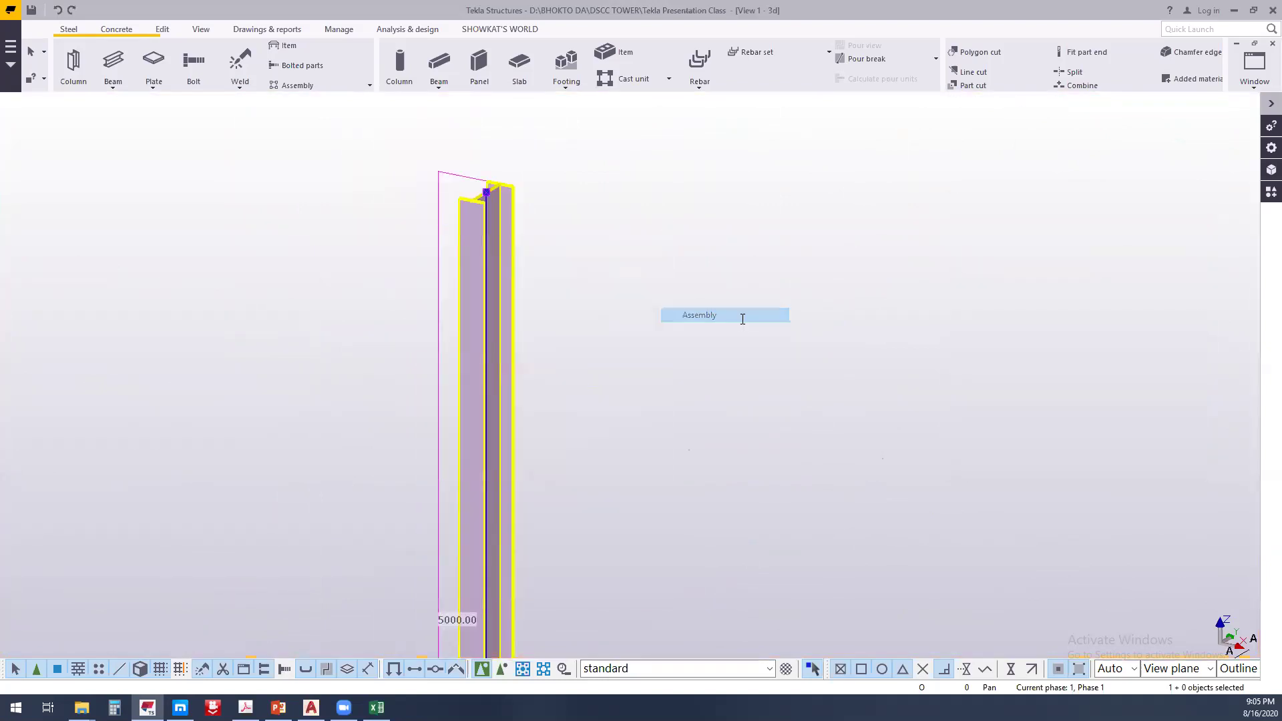
pyautogui.moveTo(612, 225); pyautogui.dragTo(841, 221)
pyautogui.moveTo(611, 235); pyautogui.dragTo(857, 239)
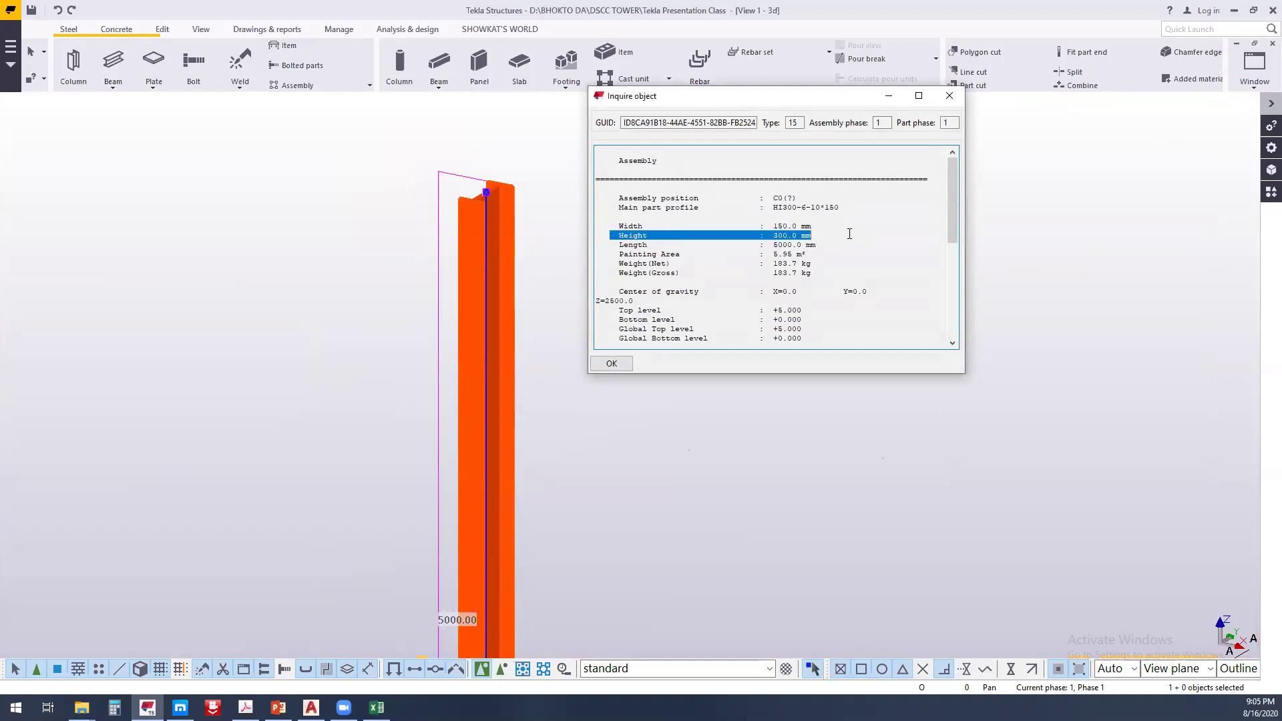
# Review the assembly's length, painting area, weights and top and bottom levels in the report, and close it
pyautogui.moveTo(622, 245); pyautogui.dragTo(890, 244)
pyautogui.moveTo(634, 254)
pyautogui.mouseDown()
pyautogui.moveTo(598, 255)
pyautogui.moveTo(880, 257)
pyautogui.mouseUp()
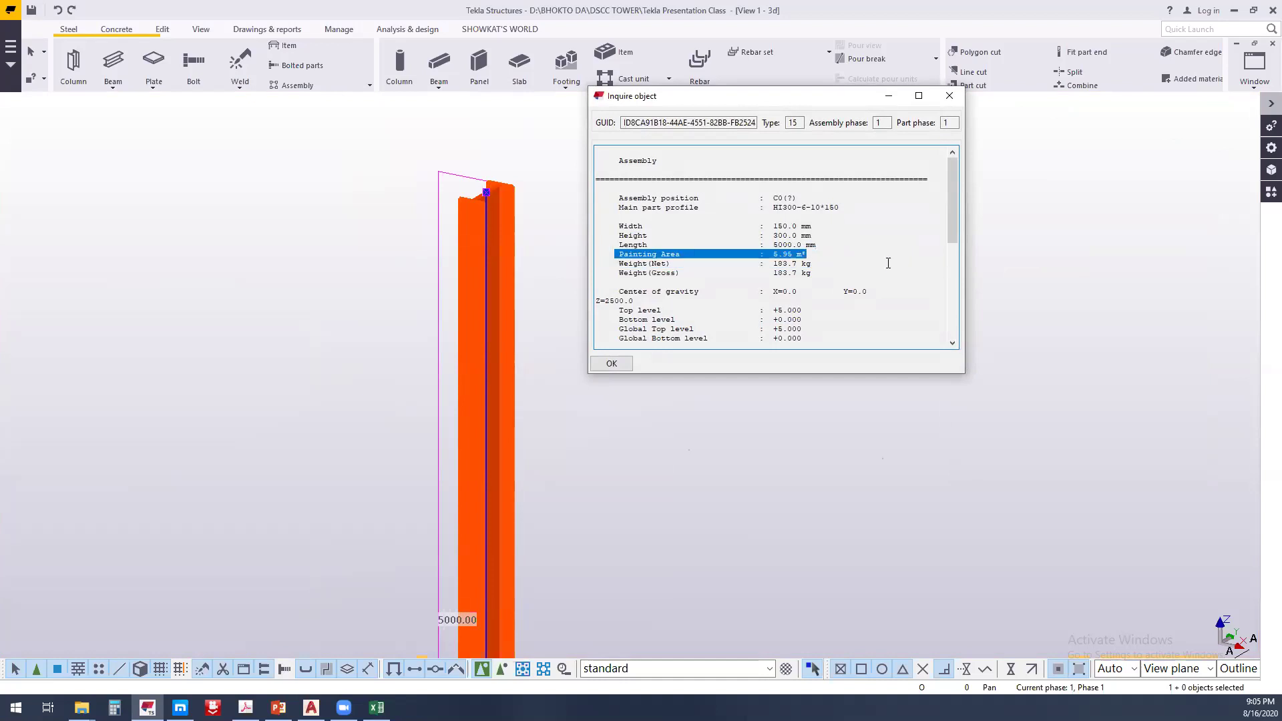
pyautogui.moveTo(641, 264)
pyautogui.mouseDown()
pyautogui.moveTo(597, 264)
pyautogui.moveTo(890, 259)
pyautogui.mouseUp()
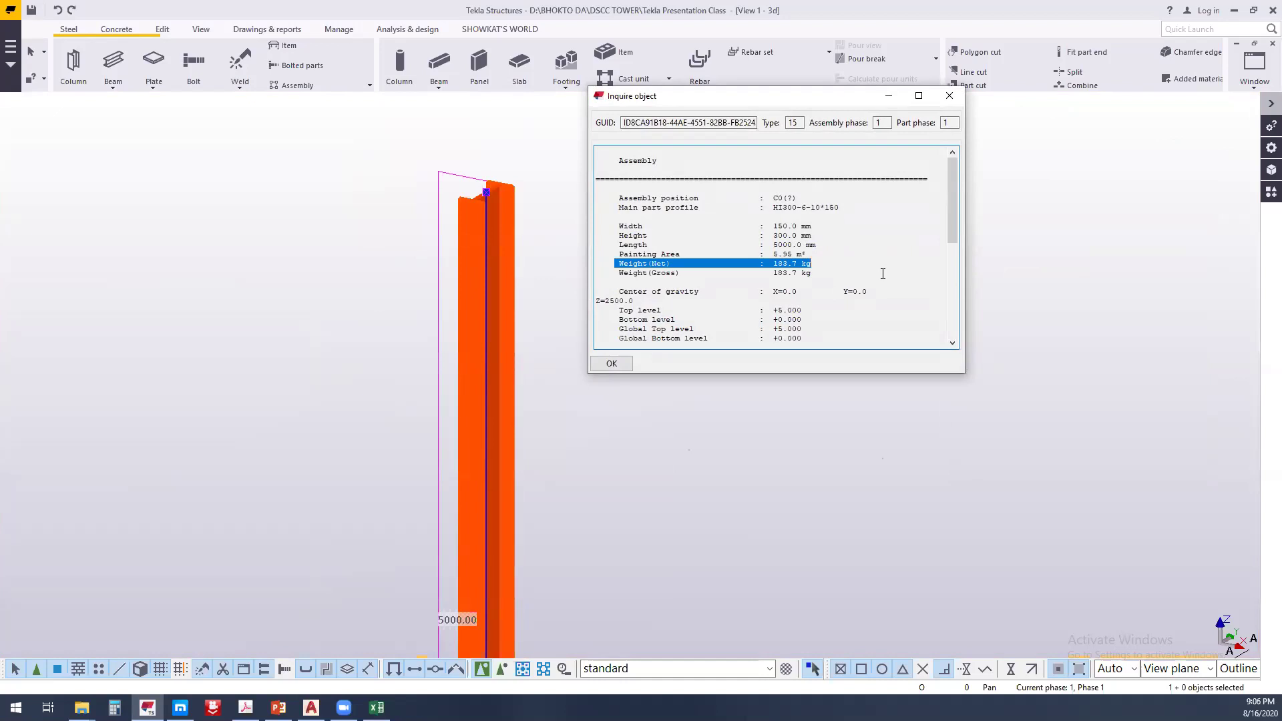
pyautogui.scroll(-7, 840, 276)
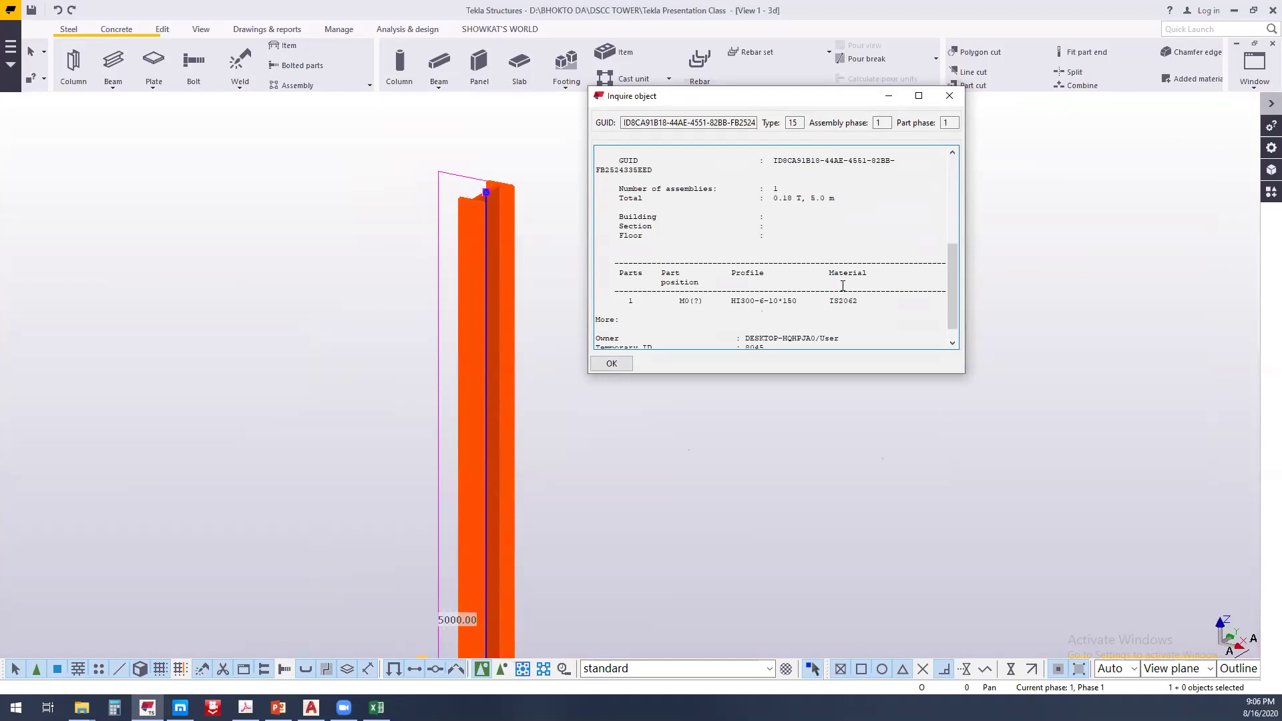
pyautogui.scroll(6, 843, 286)
pyautogui.moveTo(606, 280); pyautogui.dragTo(936, 284)
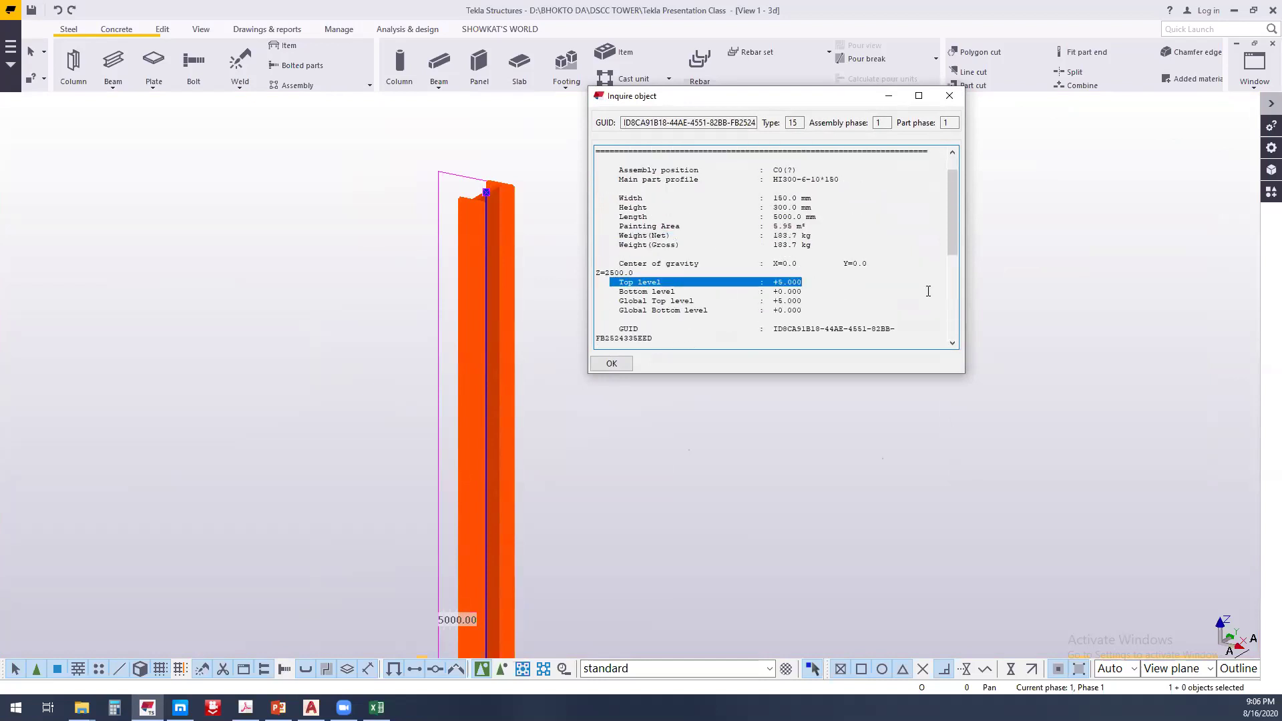
pyautogui.click(838, 293)
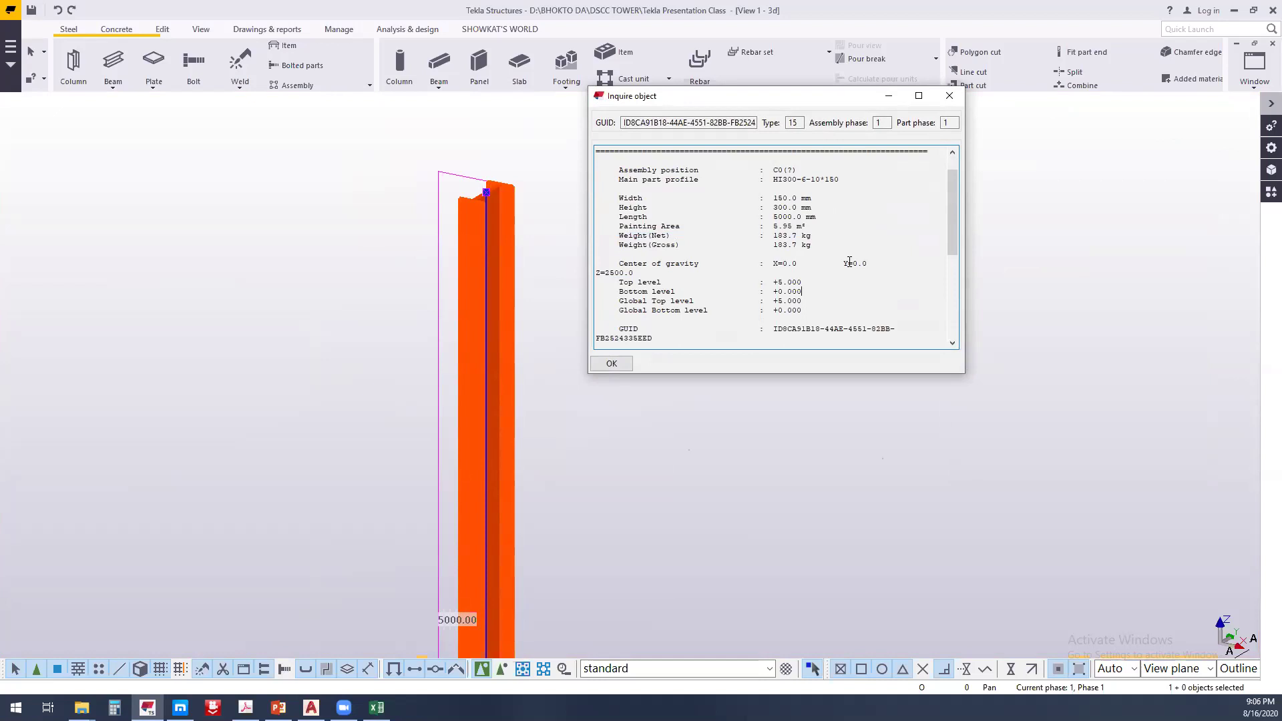
pyautogui.scroll(-3, 884, 278)
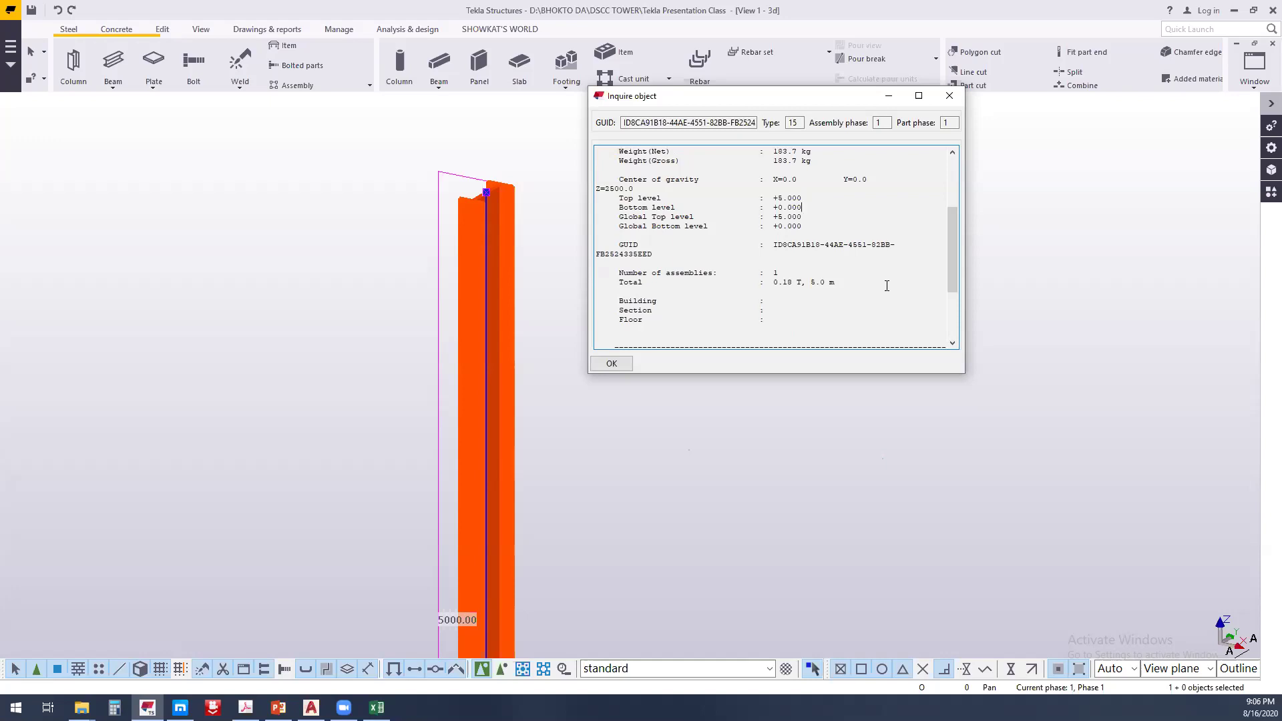
pyautogui.click(611, 363)
# Switch to the GRID @1 elevation view and place a steel column at grid line C on the +0 level
pyautogui.keyDown('ctrl'); pyautogui.moveTo(739, 284); pyautogui.dragTo(1202, 253, button='middle'); pyautogui.keyUp('ctrl')
pyautogui.click(1253, 66)
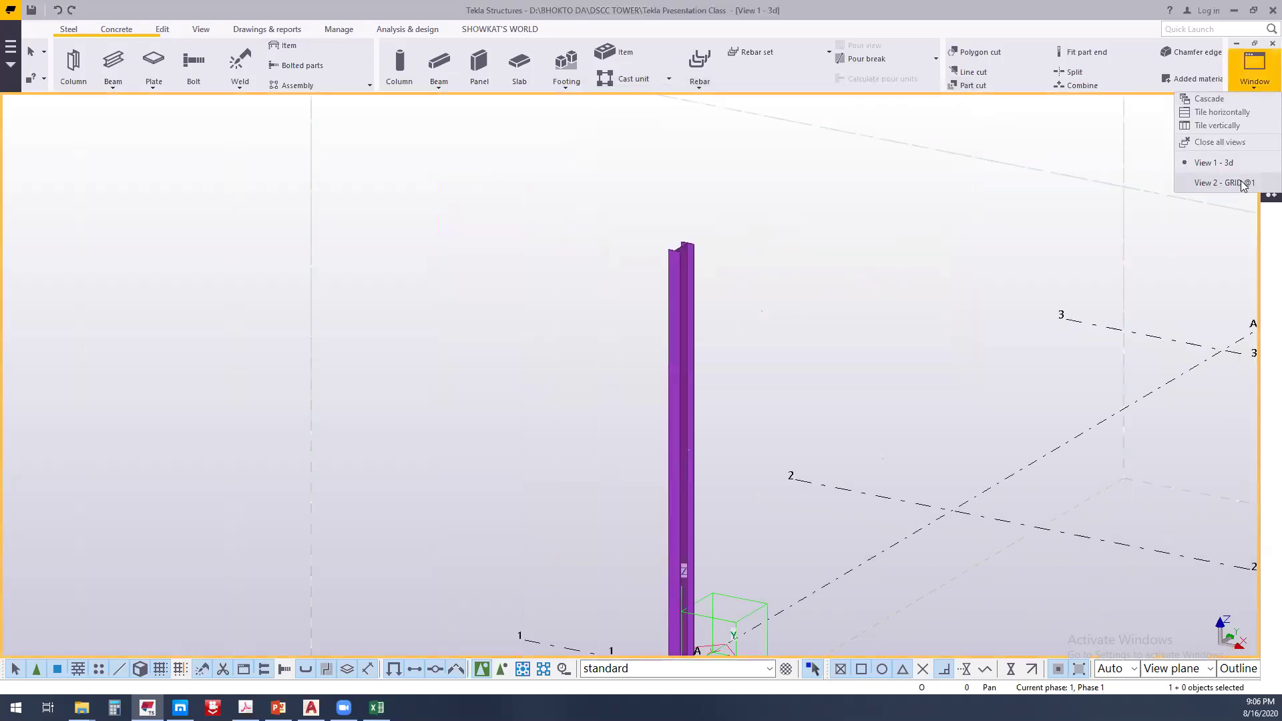
pyautogui.click(1205, 182)
pyautogui.scroll(5, 405, 281)
pyautogui.scroll(-4, 549, 293)
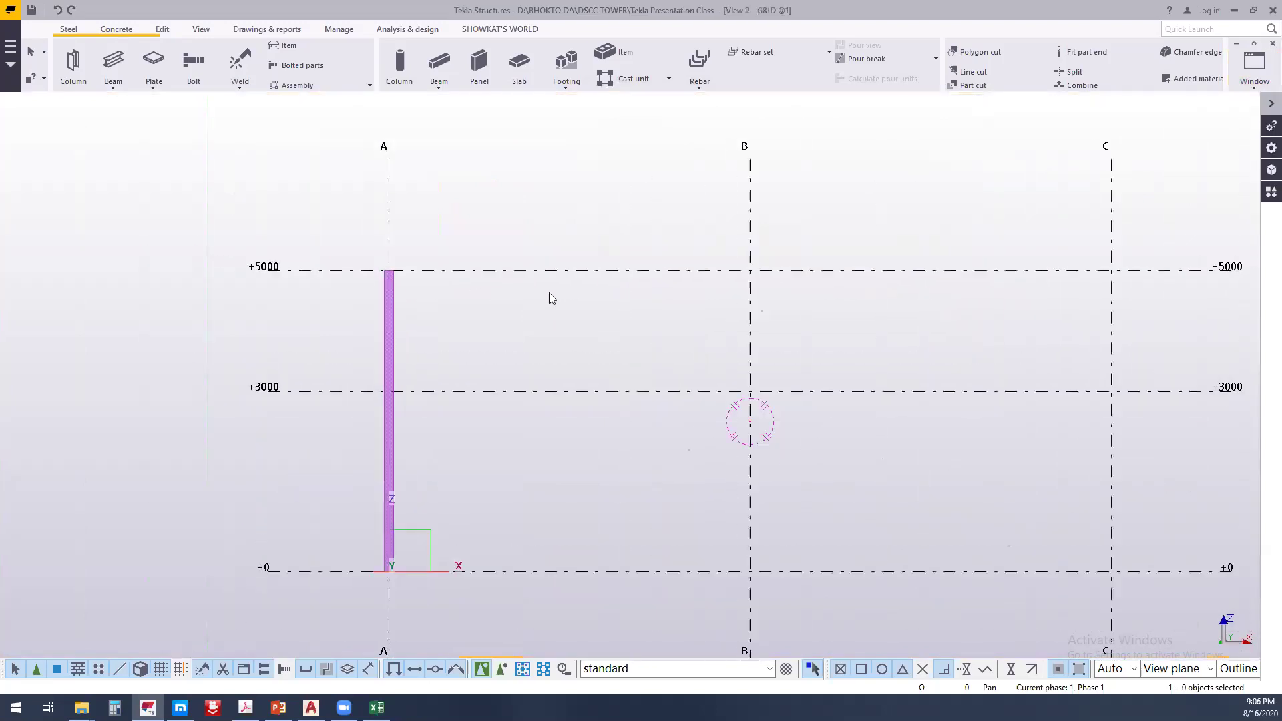
pyautogui.moveTo(564, 290); pyautogui.dragTo(257, 247, button='middle')
pyautogui.click(74, 64)
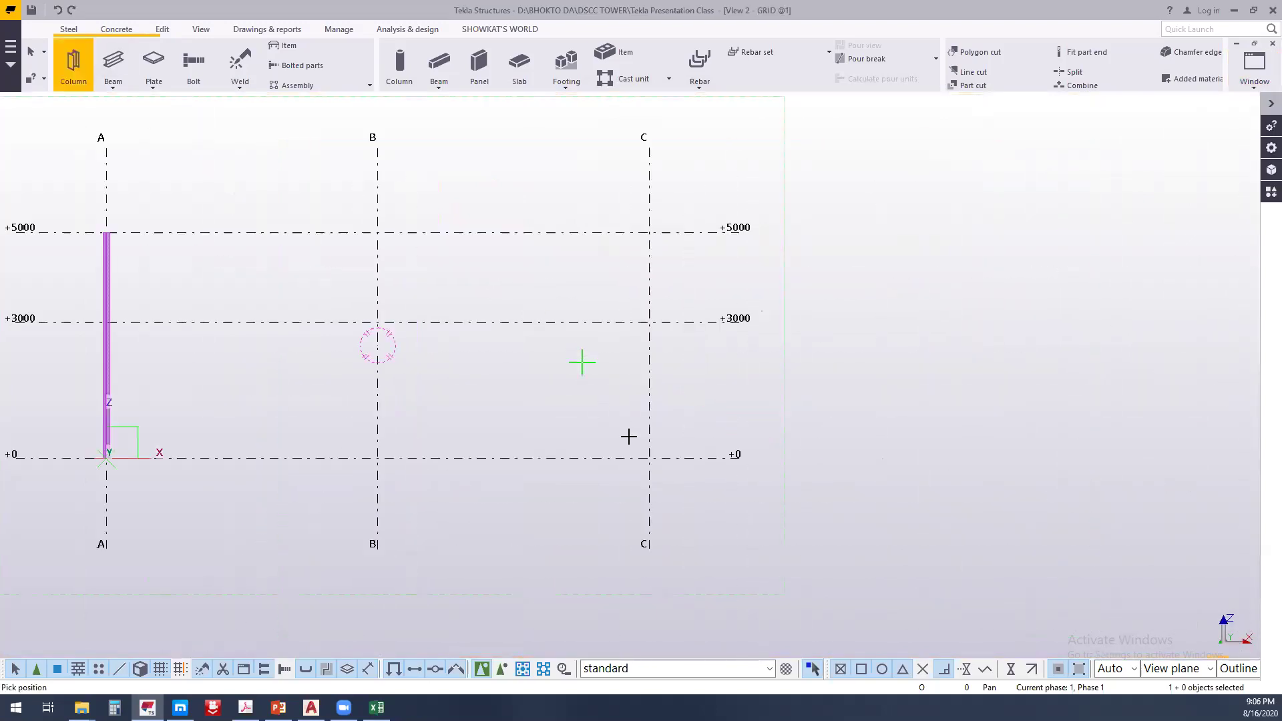
pyautogui.click(649, 458)
pyautogui.rightClick(579, 402)
pyautogui.click(600, 413)
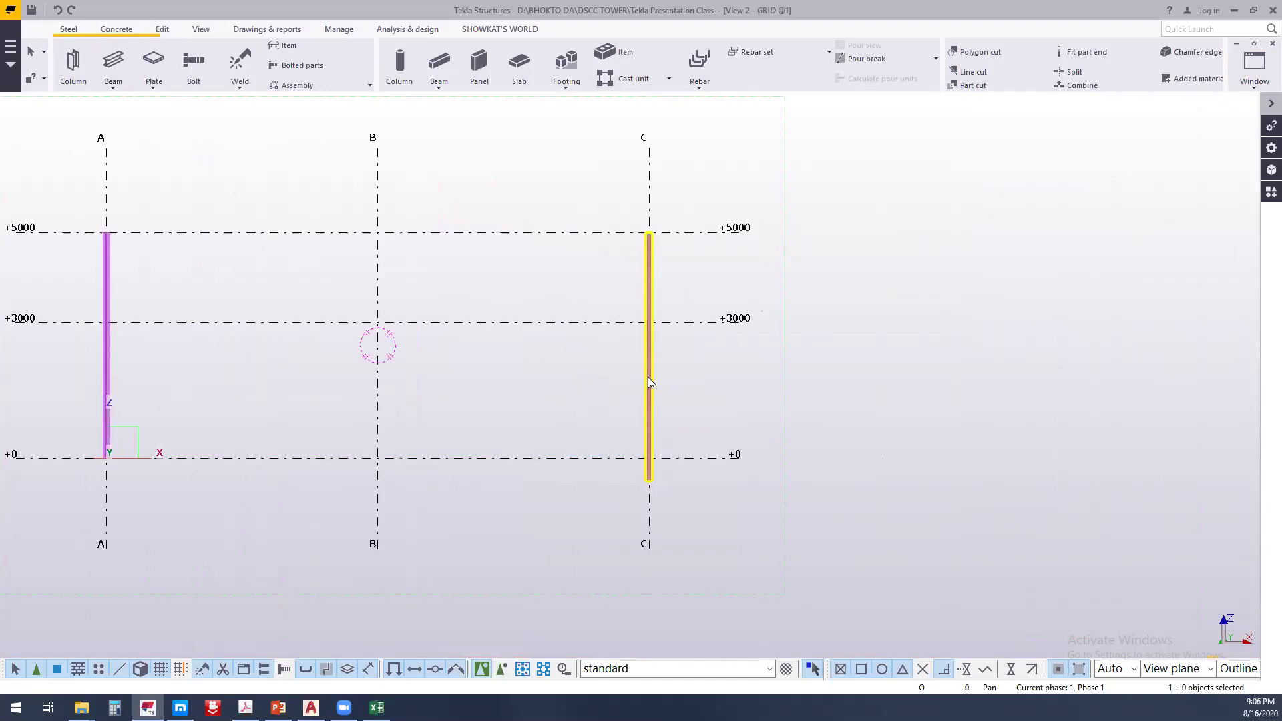
# Apply the properties of the column at grid line A to the column at grid line C
pyautogui.doubleClick(110, 342)
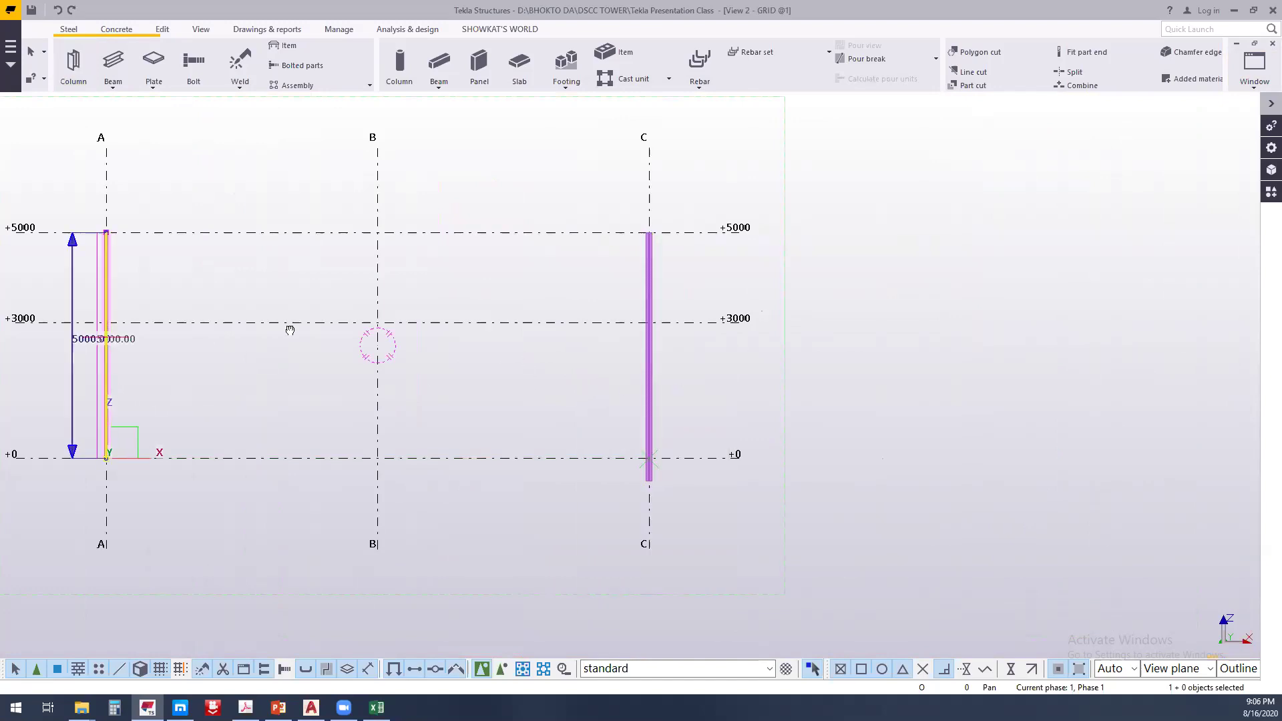
pyautogui.moveTo(663, 360); pyautogui.dragTo(333, 315, button='middle')
pyautogui.click(320, 315)
pyautogui.click(1040, 464)
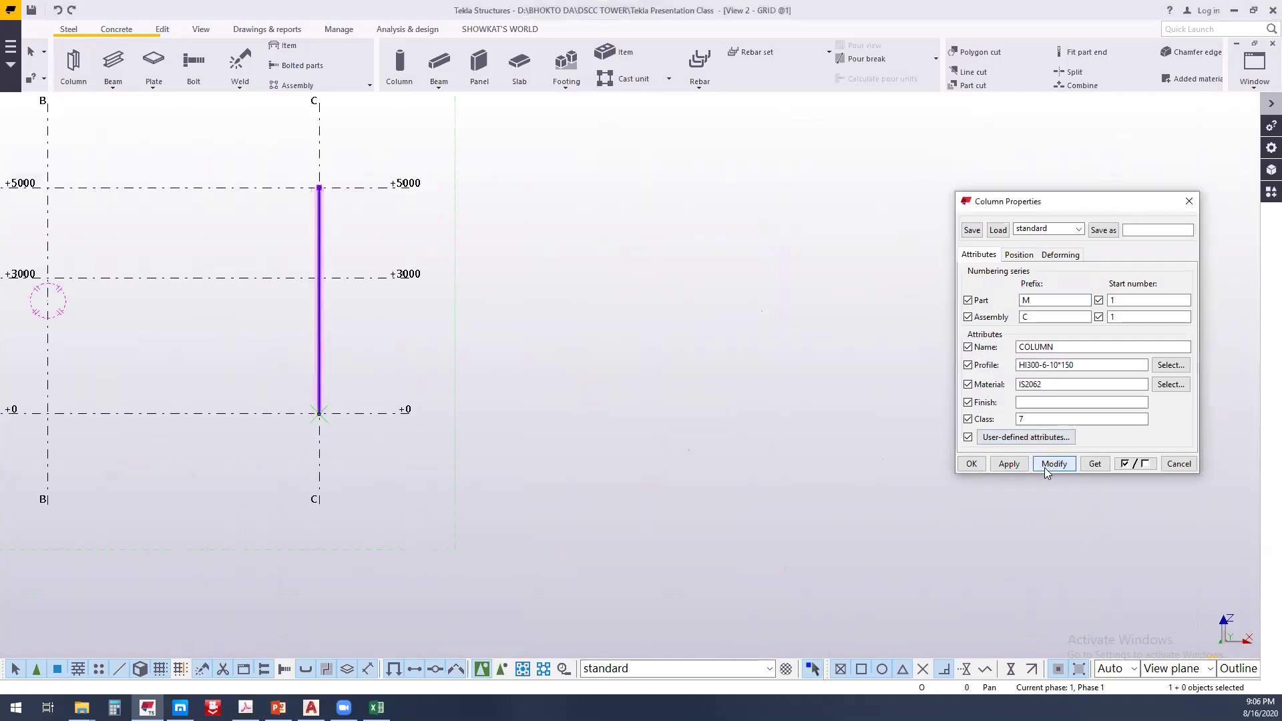
pyautogui.click(971, 464)
# Model a steel beam at the +5000 level from the top of the grid A column to the top of the grid C column
pyautogui.moveTo(668, 243); pyautogui.dragTo(995, 319, button='middle')
pyautogui.click(112, 63)
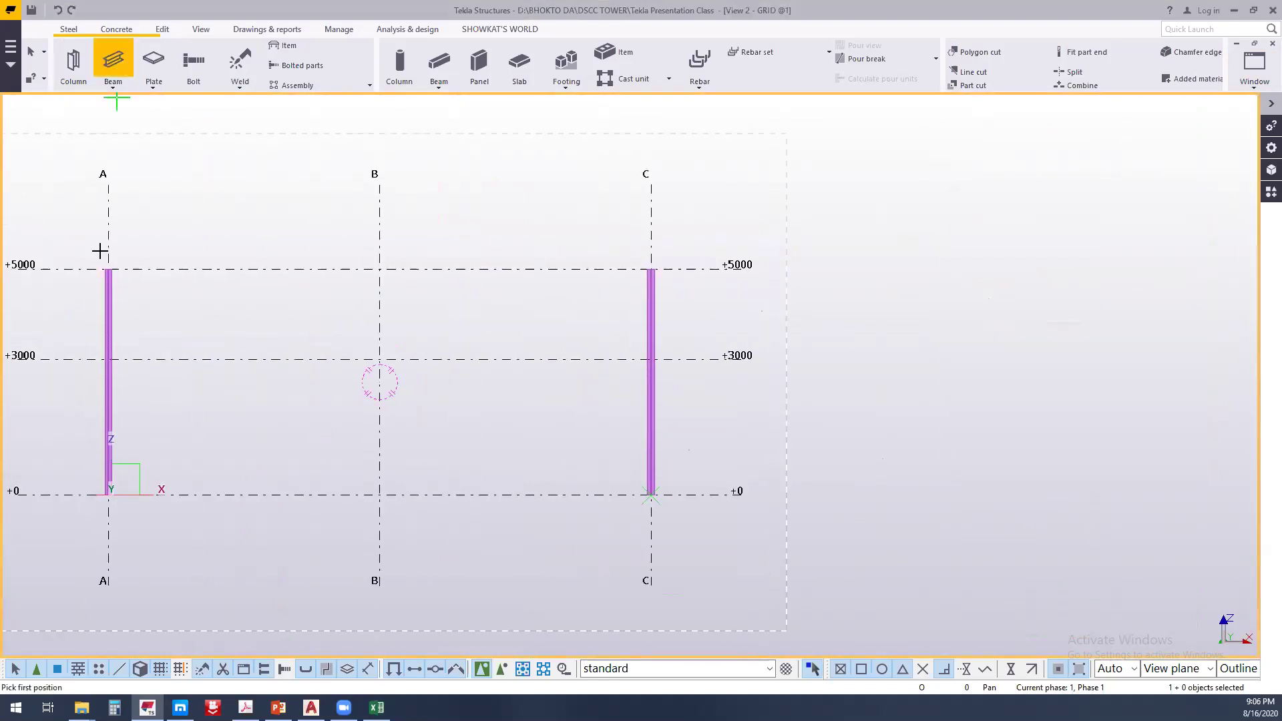
pyautogui.scroll(3, 101, 257)
pyautogui.click(115, 256)
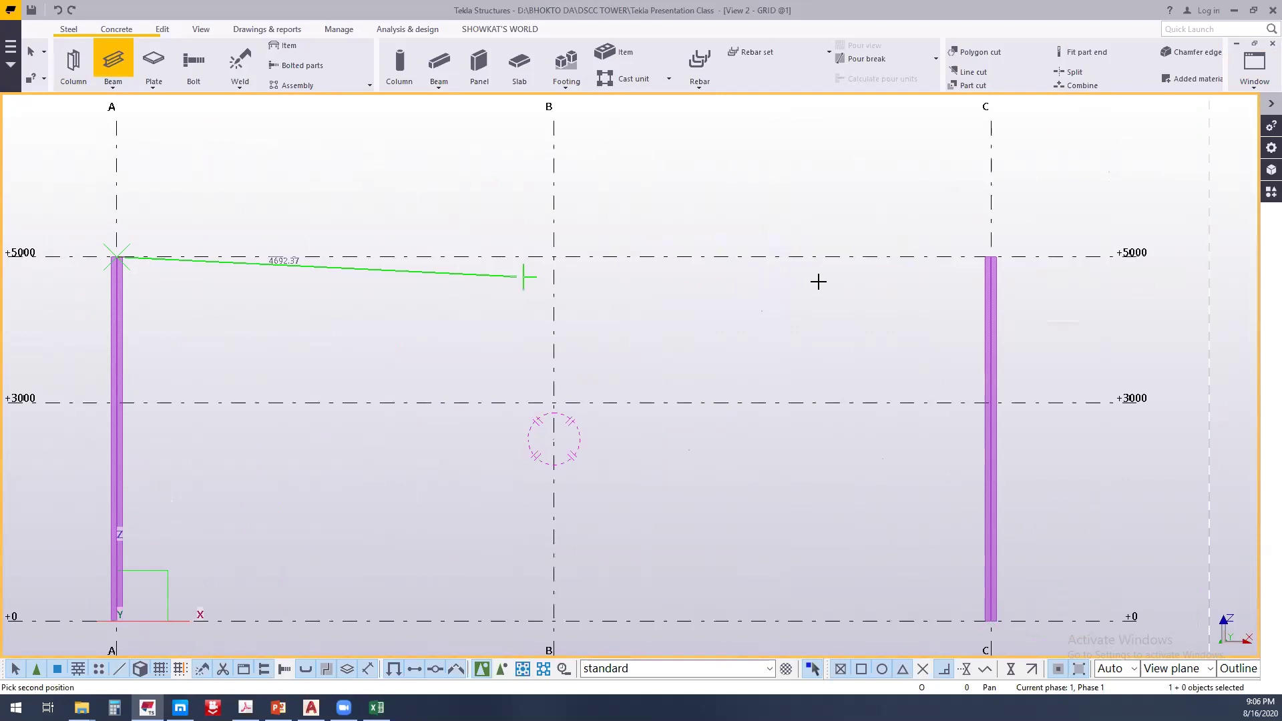
pyautogui.click(981, 258)
pyautogui.rightClick(750, 209)
pyautogui.click(768, 215)
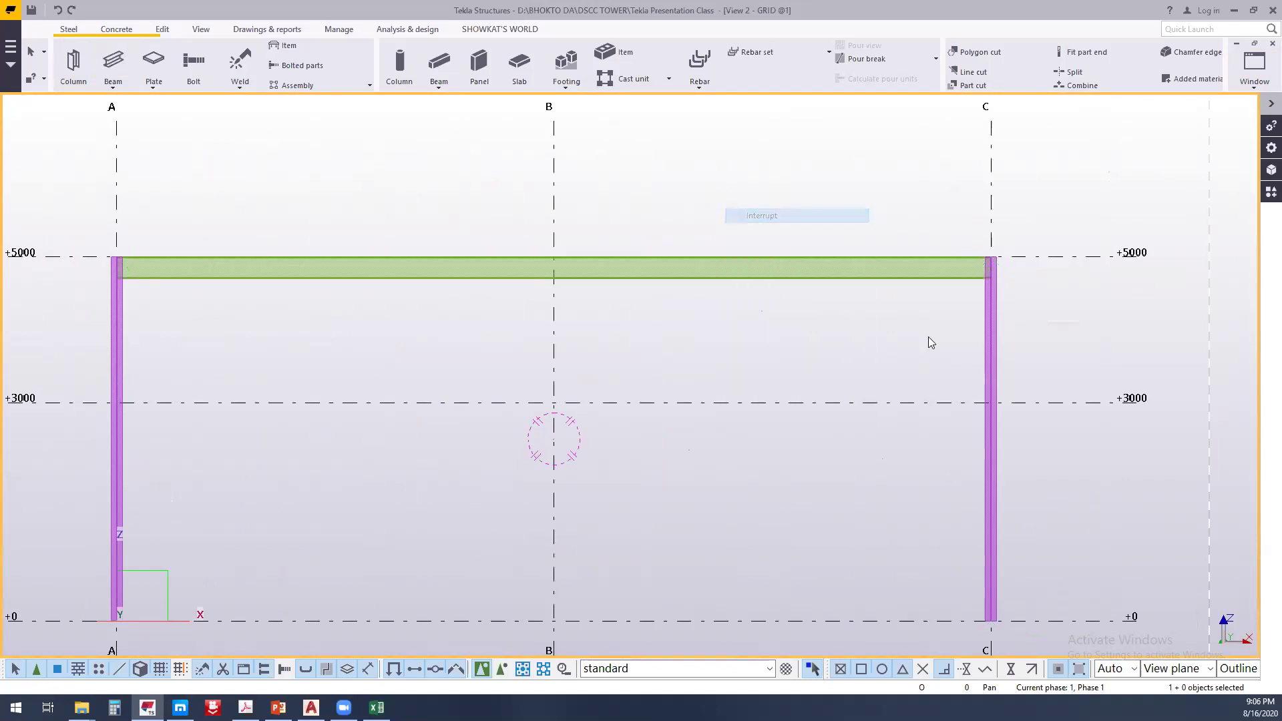
pyautogui.moveTo(928, 336); pyautogui.dragTo(838, 279, button='middle')
pyautogui.doubleClick(839, 278)
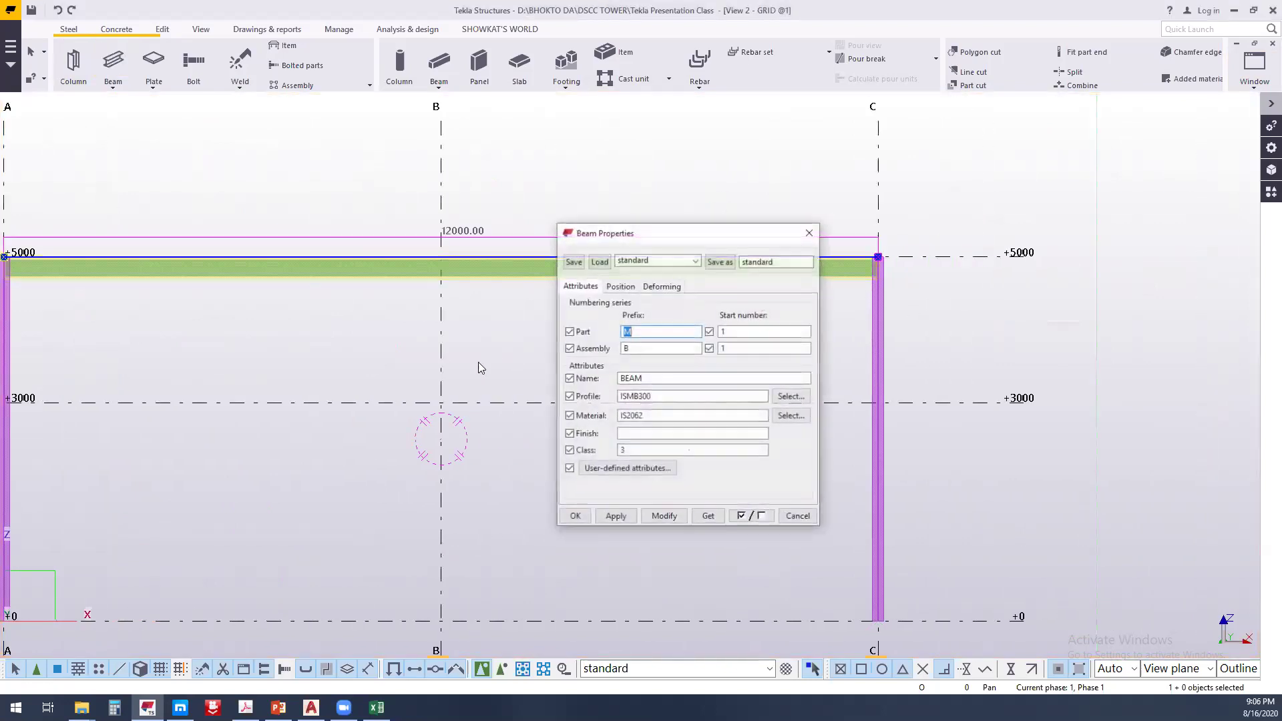
pyautogui.doubleClick(882, 325)
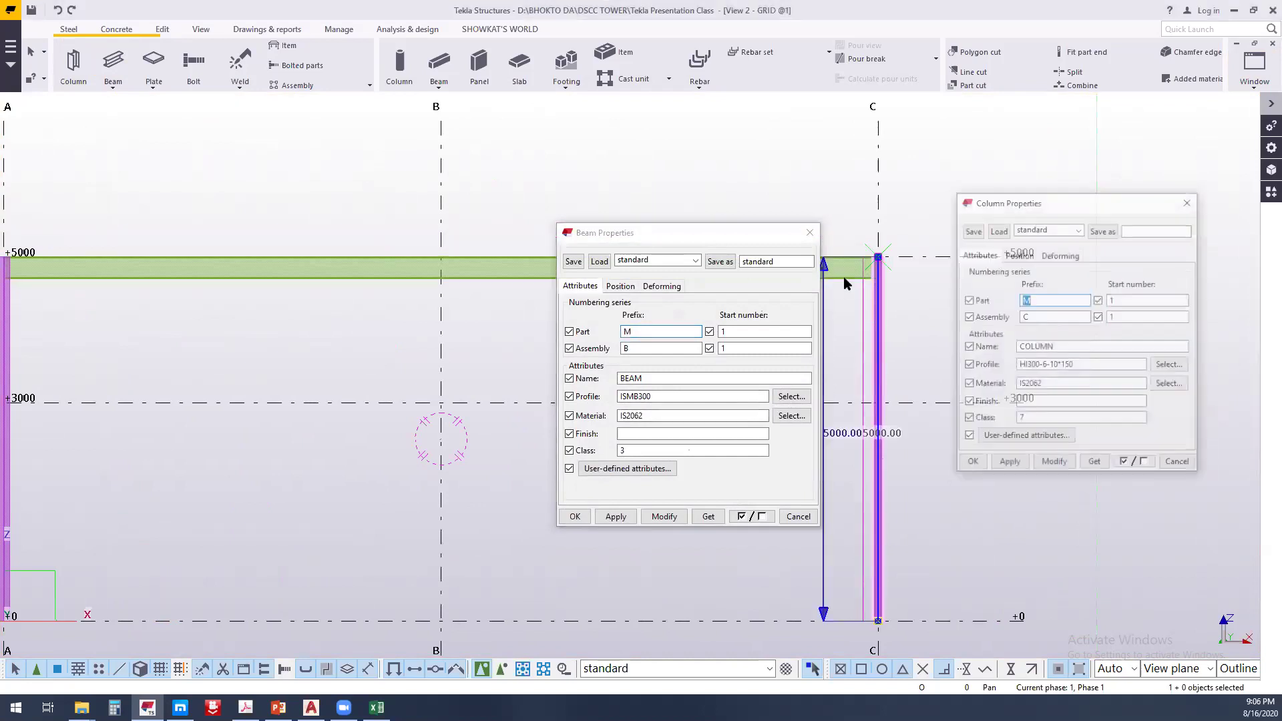
pyautogui.click(1176, 463)
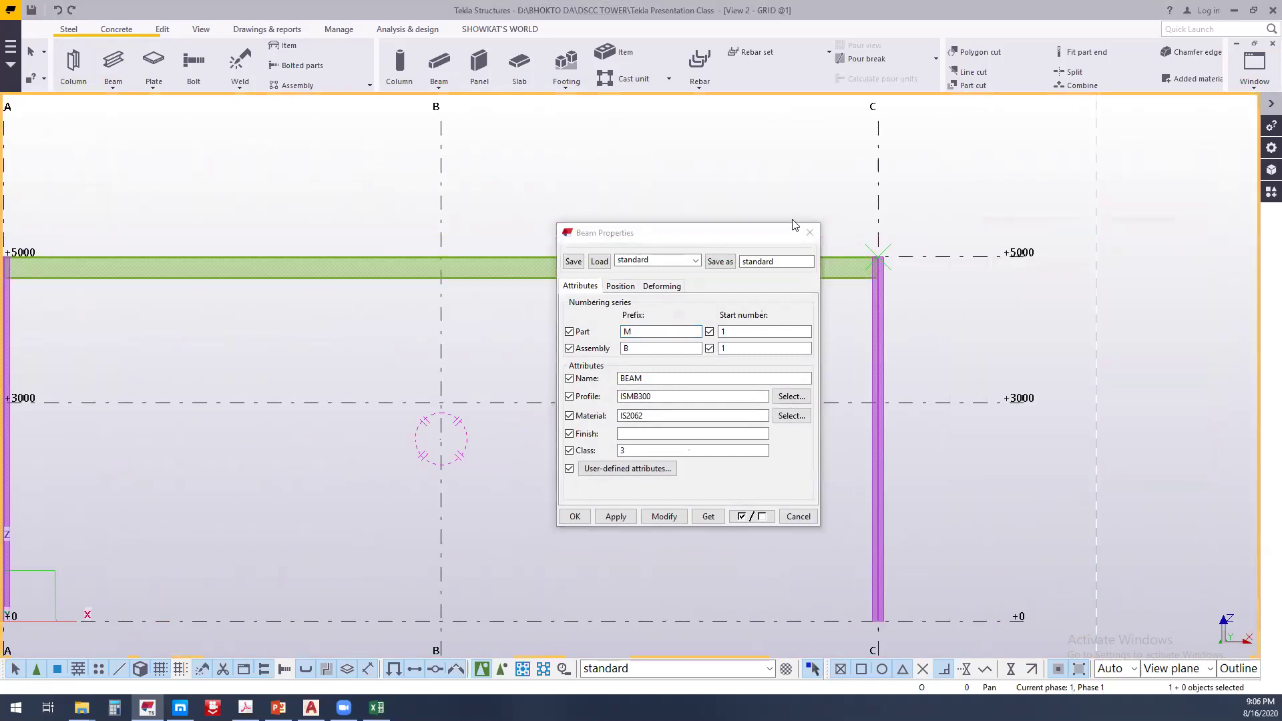
pyautogui.click(810, 232)
# Filter the profile catalog for "hi", set the beam's profile to HI300-15-20*300 and modify the beam
pyautogui.doubleClick(793, 283)
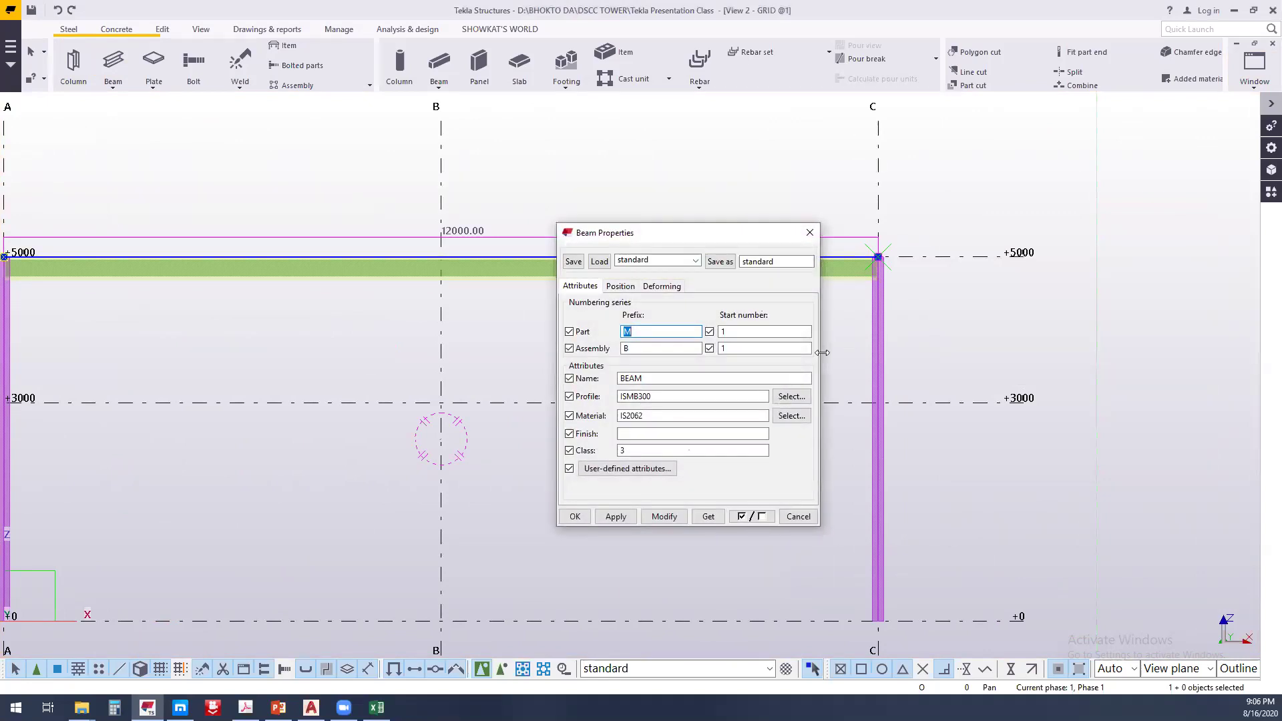
pyautogui.doubleClick(686, 397)
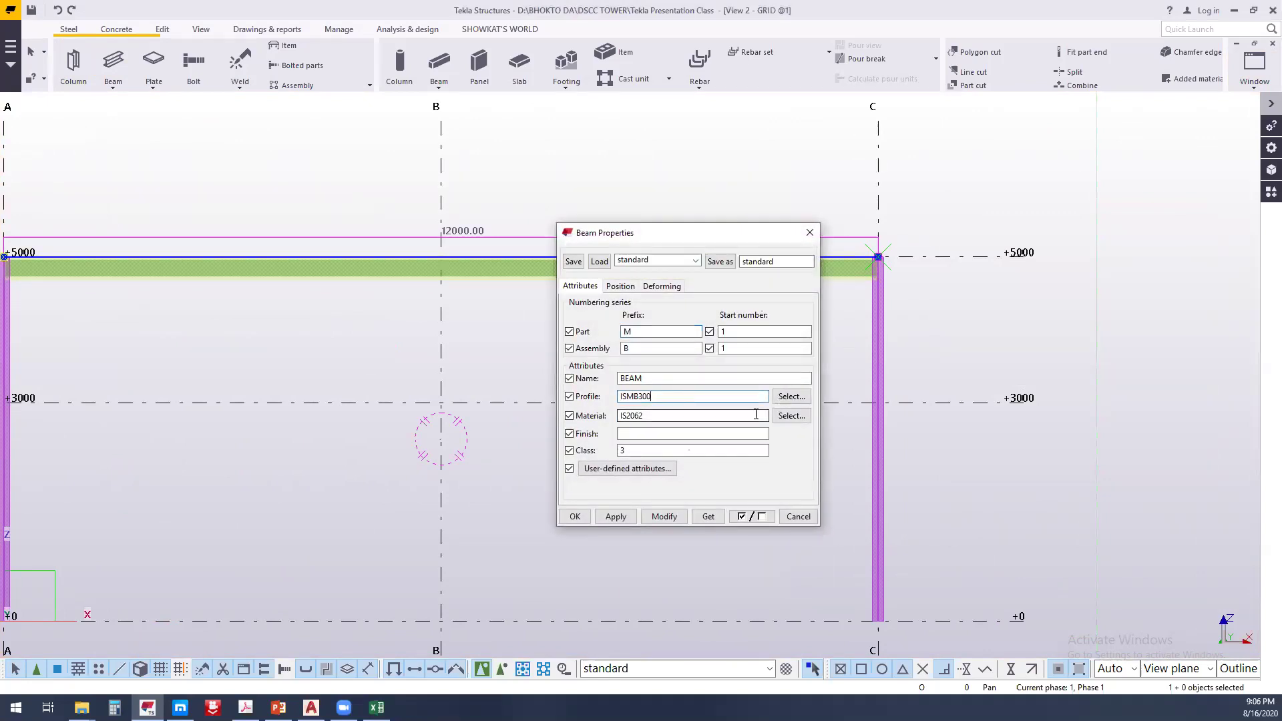
pyautogui.click(793, 397)
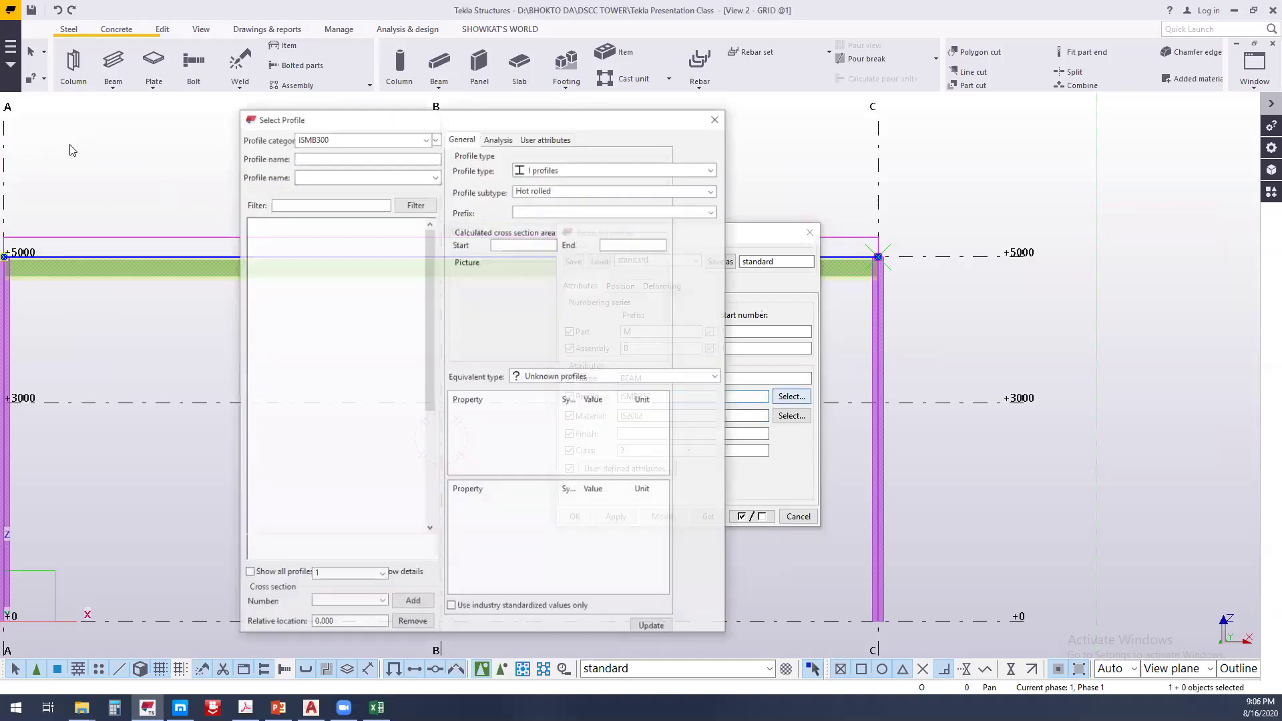
pyautogui.press('Return')
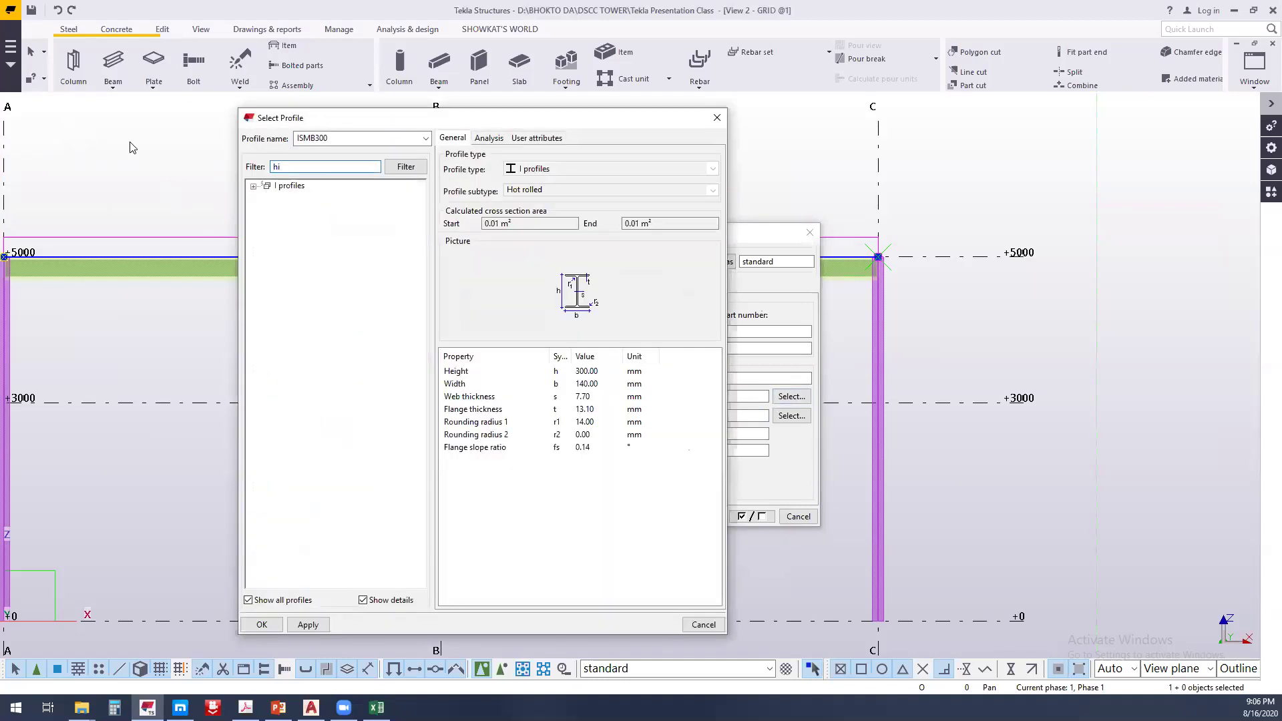
pyautogui.click(253, 186)
pyautogui.click(293, 199)
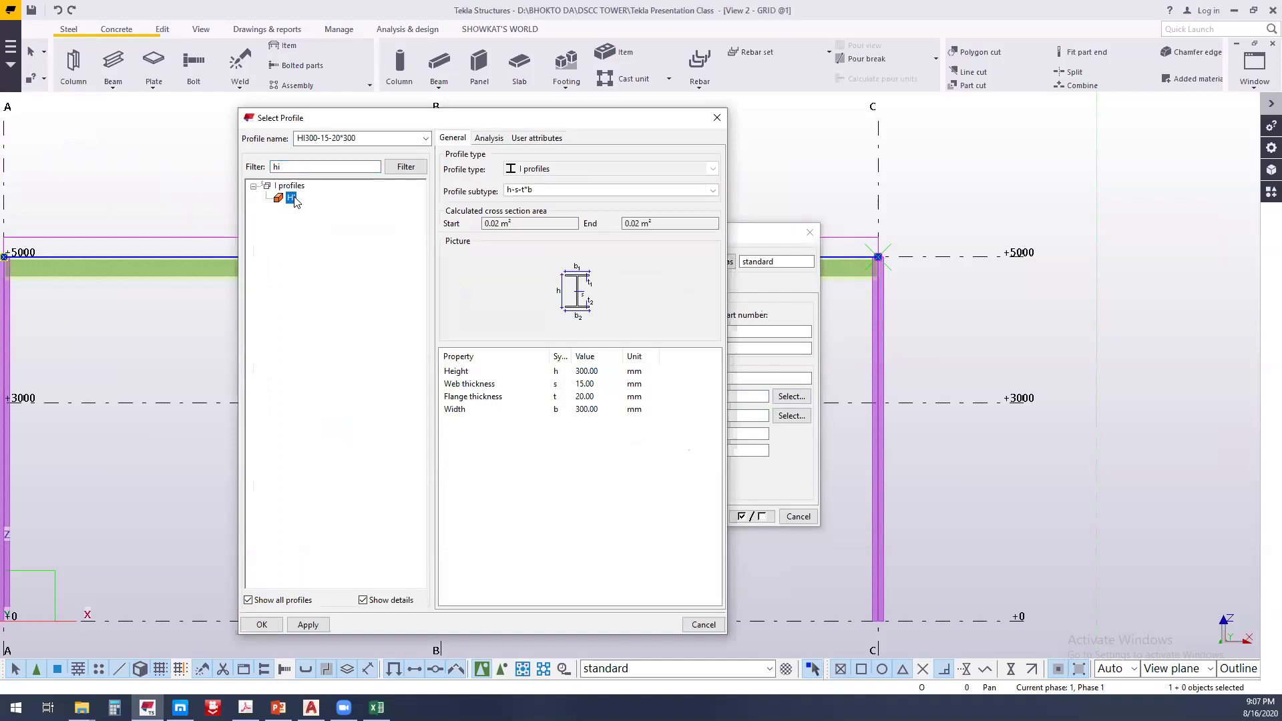
pyautogui.doubleClick(292, 198)
pyautogui.click(663, 517)
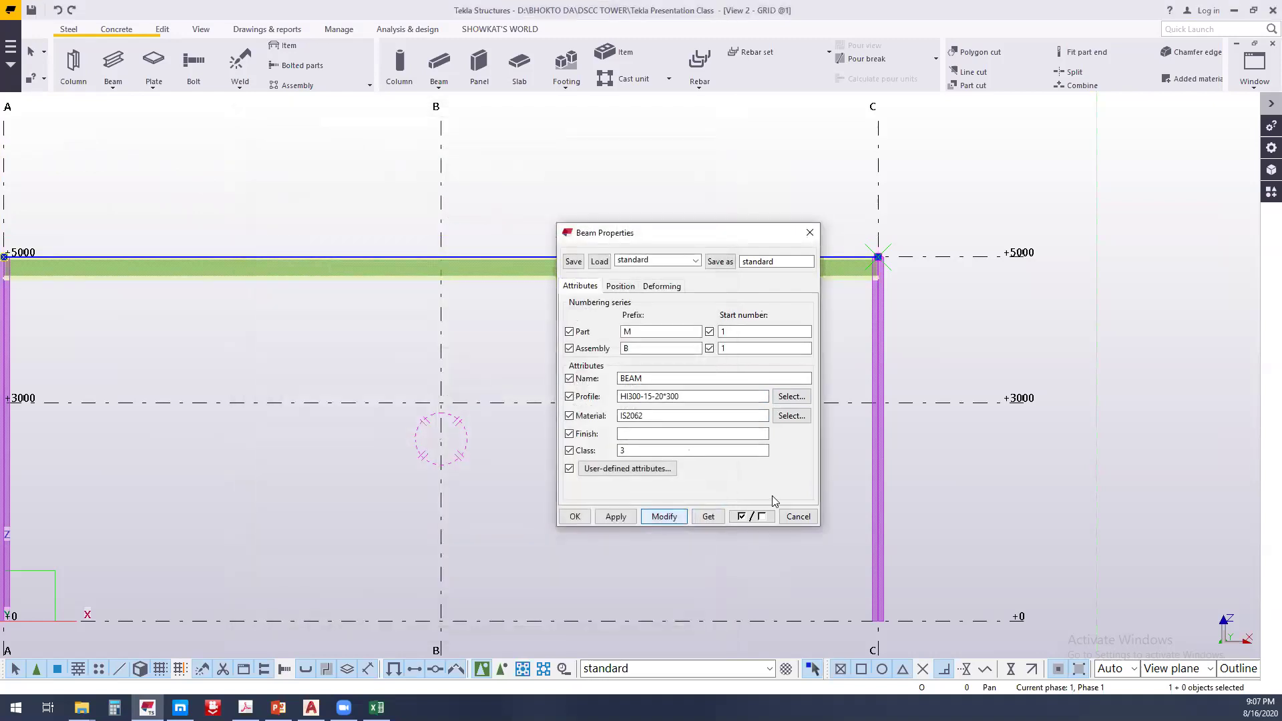
pyautogui.click(798, 516)
# Switch to the 3D view and open the Applications & components catalog with the ungrouped items expanded as thumbnails
pyautogui.click(1254, 66)
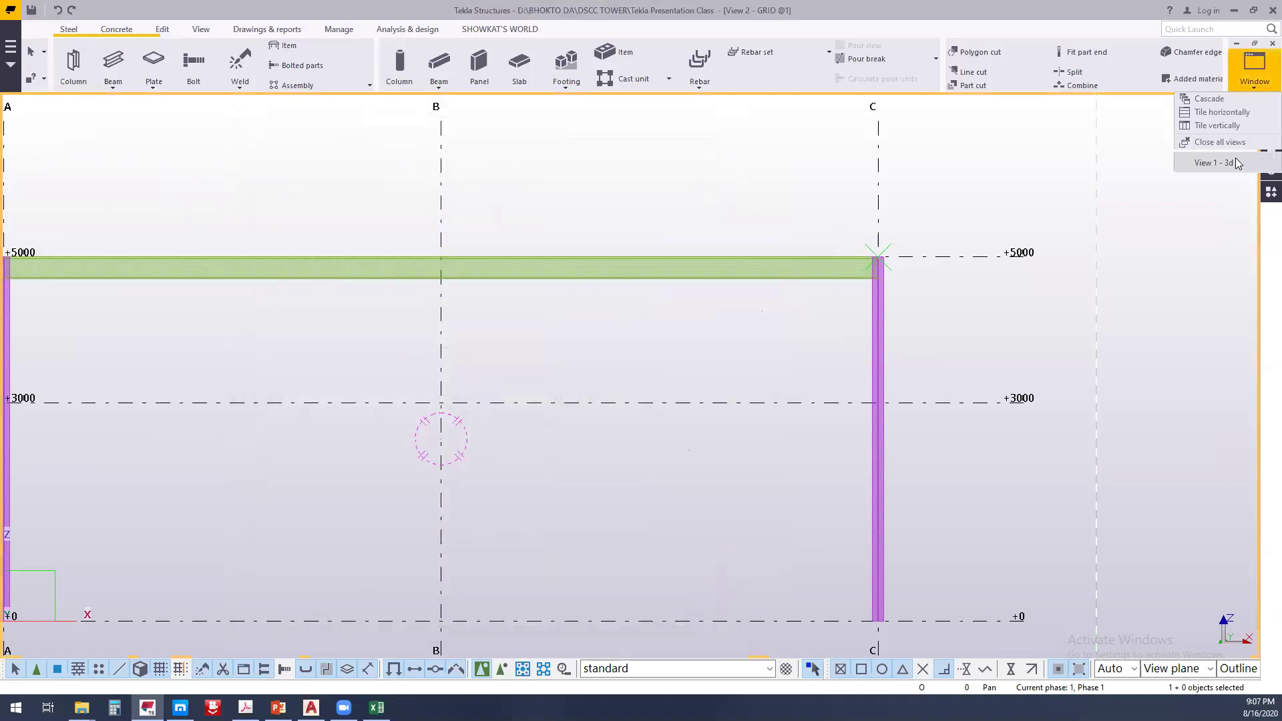
pyautogui.click(1201, 173)
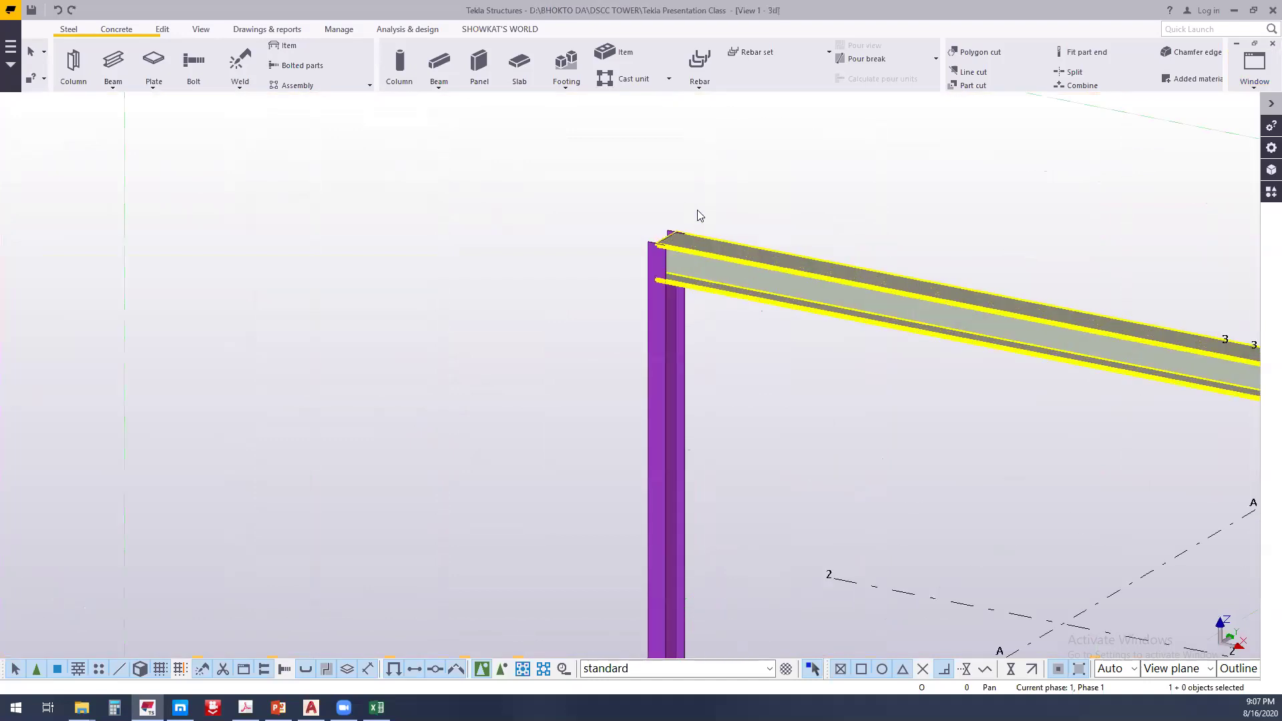
pyautogui.scroll(5, 734, 234)
pyautogui.click(1271, 193)
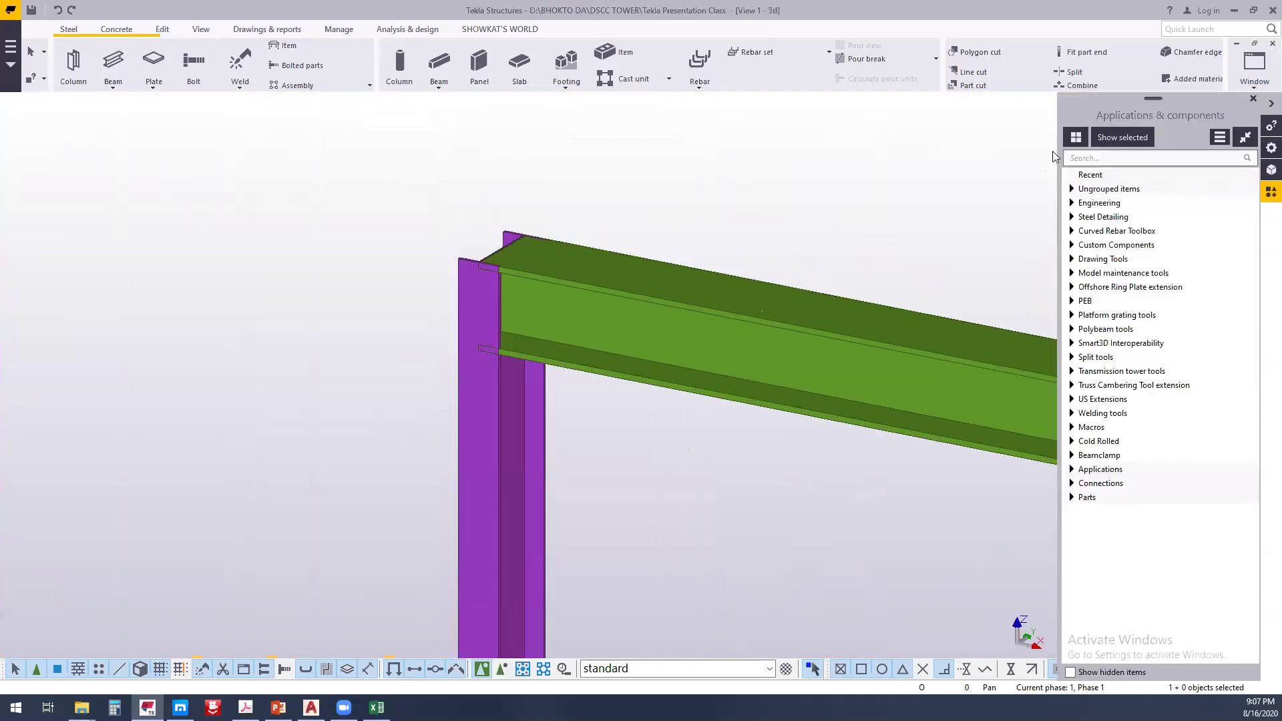
pyautogui.click(1075, 137)
pyautogui.click(1219, 137)
pyautogui.click(1193, 193)
pyautogui.click(1193, 191)
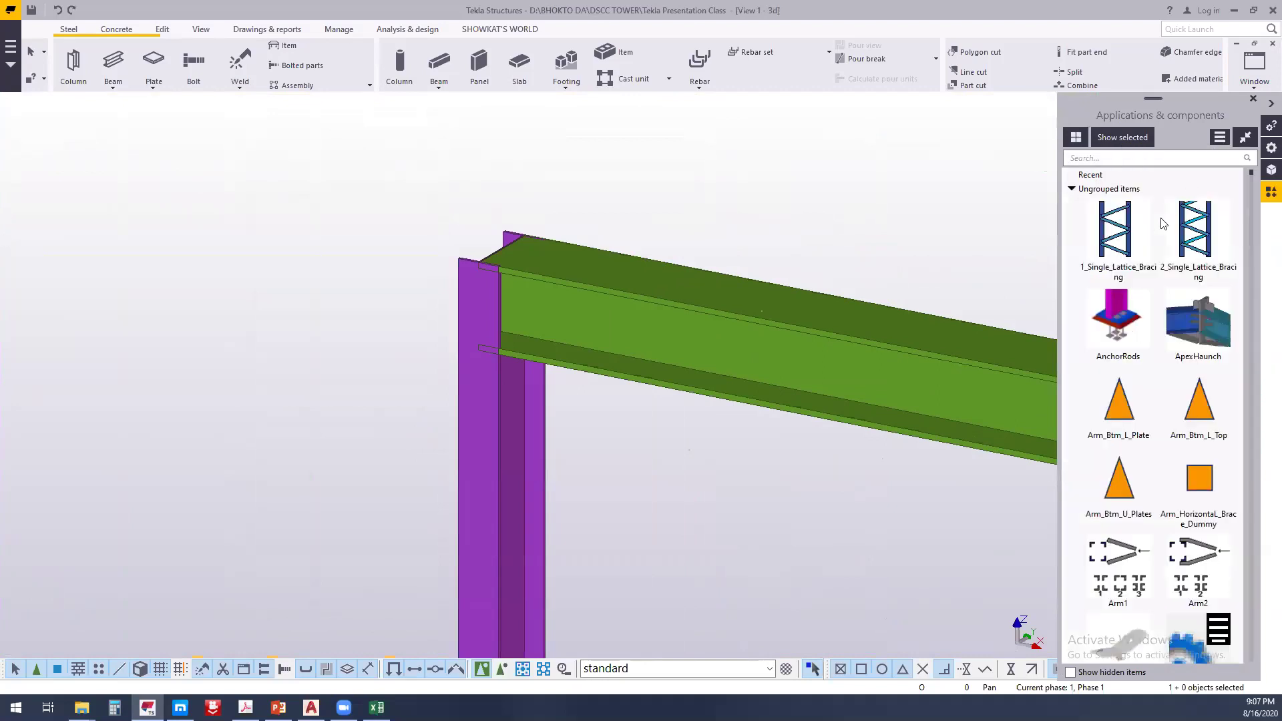
# Search the component catalog for "stu" and apply Stub connection (119) between the grid A column and the beam
pyautogui.scroll(-10, 1199, 323)
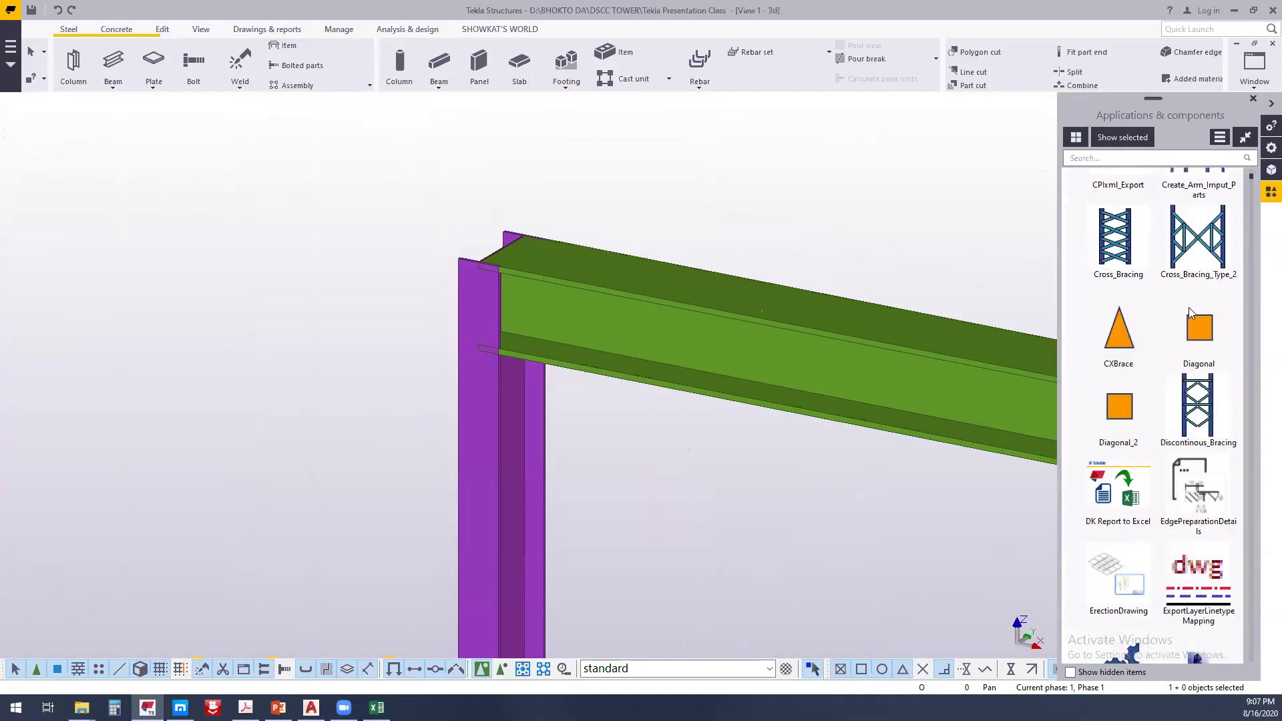
pyautogui.scroll(-15, 1194, 317)
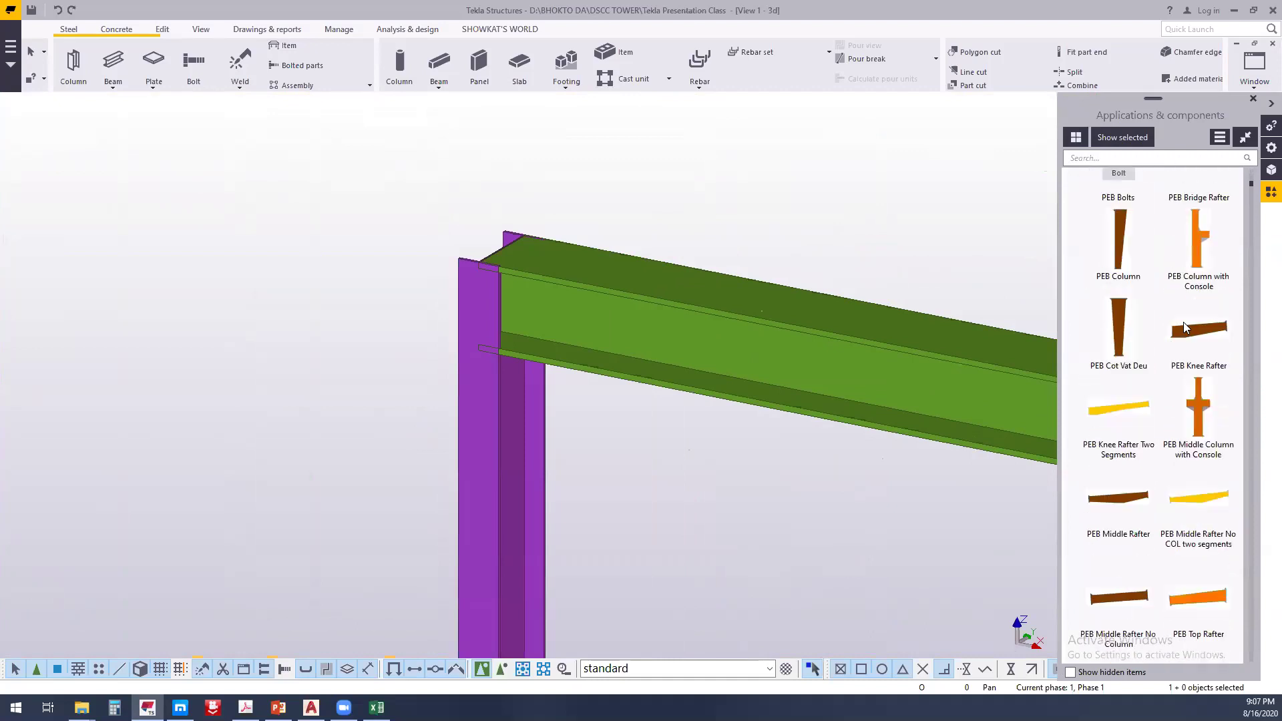
pyautogui.scroll(-10, 1177, 300)
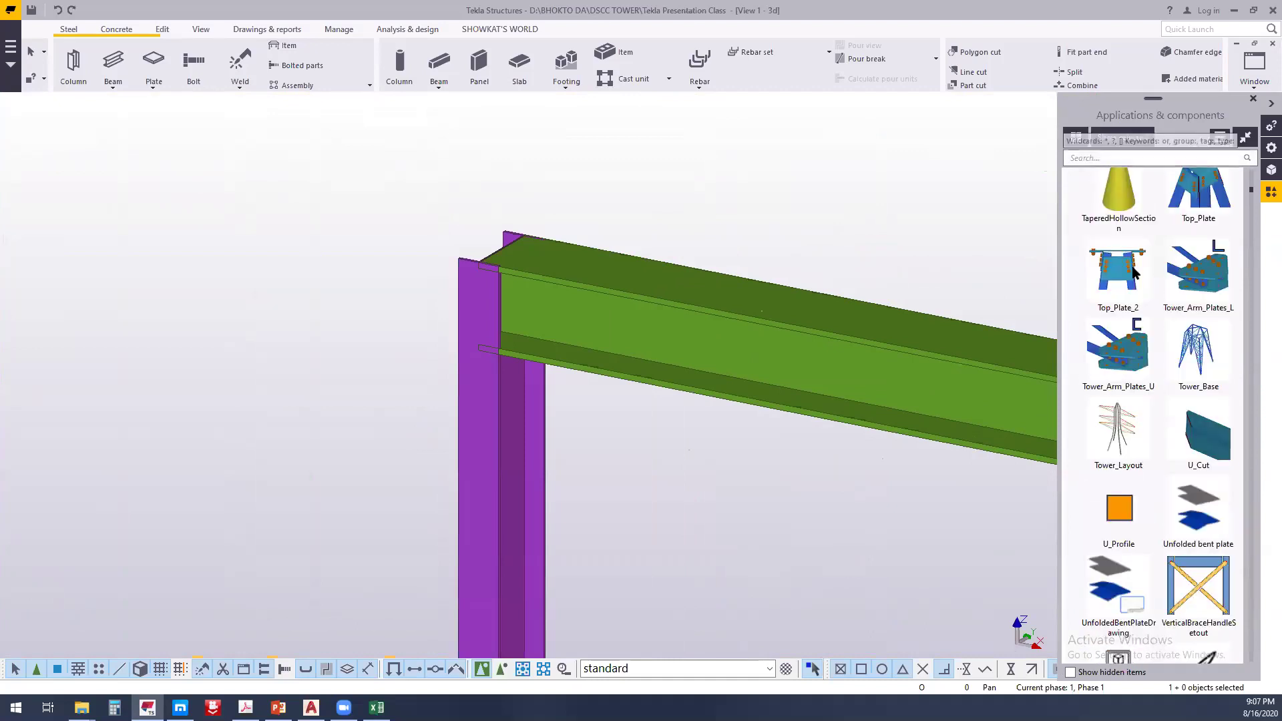
pyautogui.scroll(-4, 1133, 281)
pyautogui.scroll(-10, 1133, 281)
pyautogui.click(1107, 157)
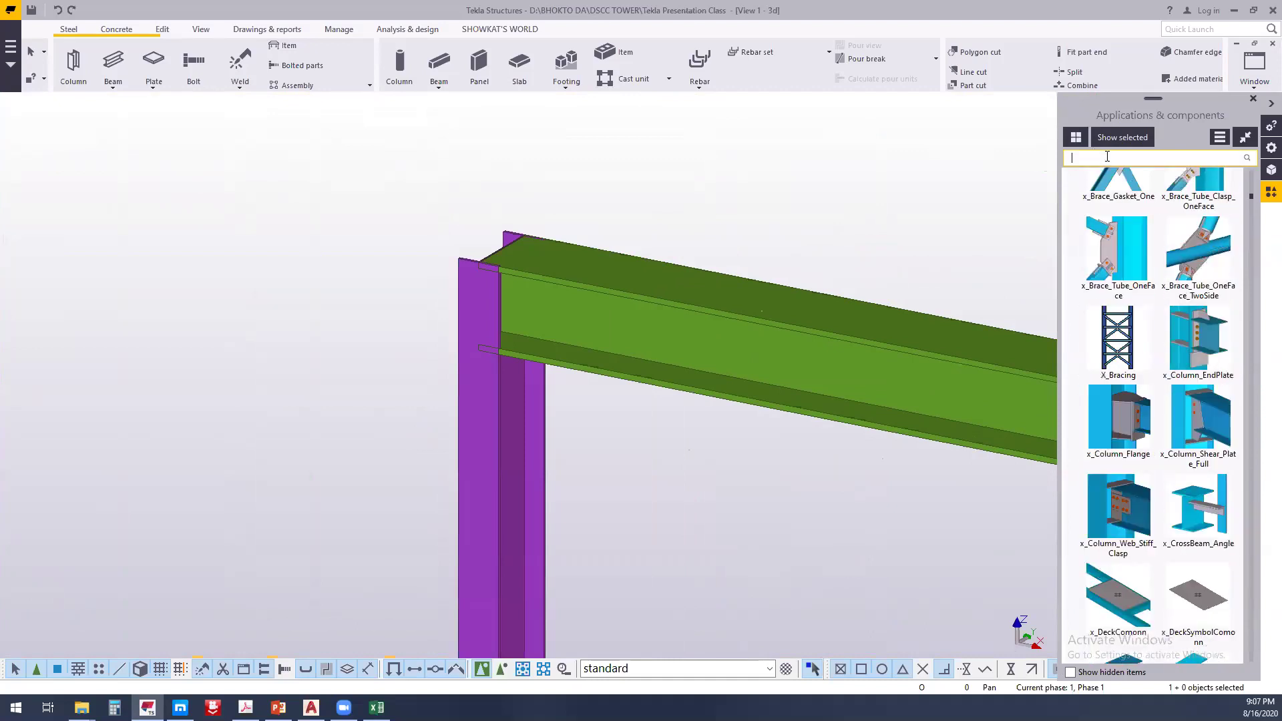
pyautogui.write('stu')
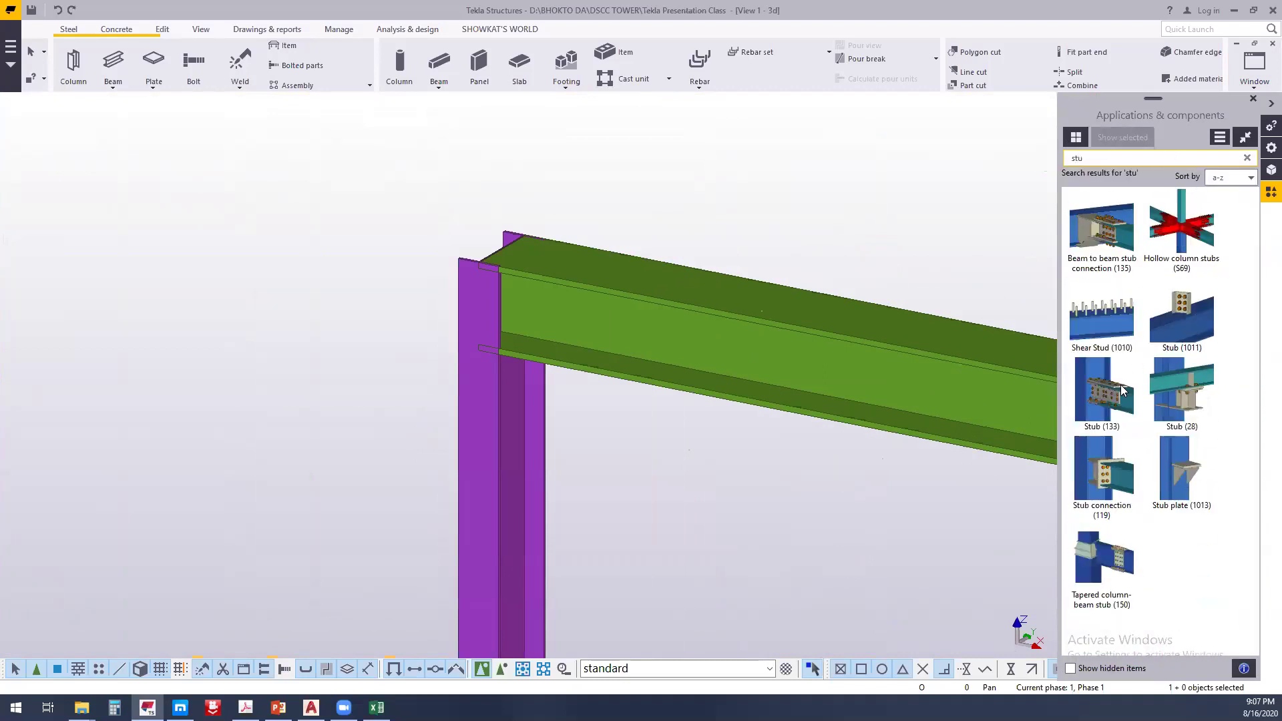
pyautogui.click(1106, 486)
pyautogui.click(466, 289)
pyautogui.click(663, 293)
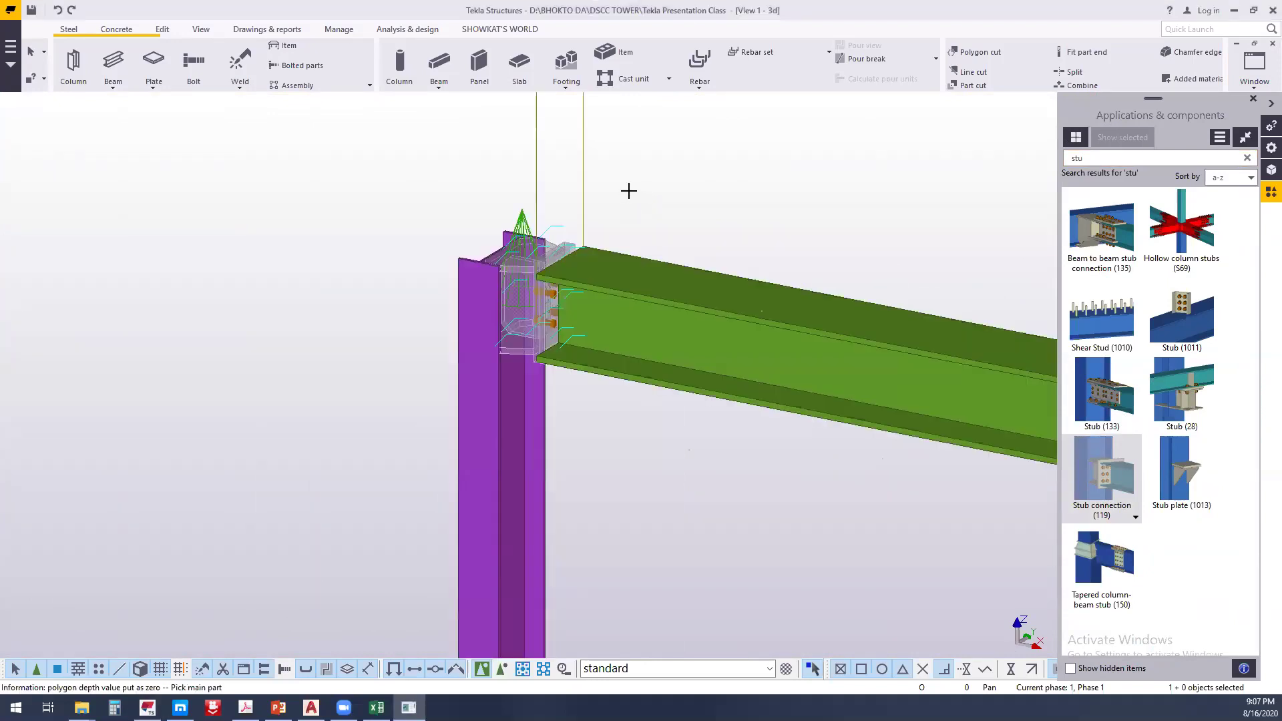
pyautogui.rightClick(629, 191)
pyautogui.click(684, 200)
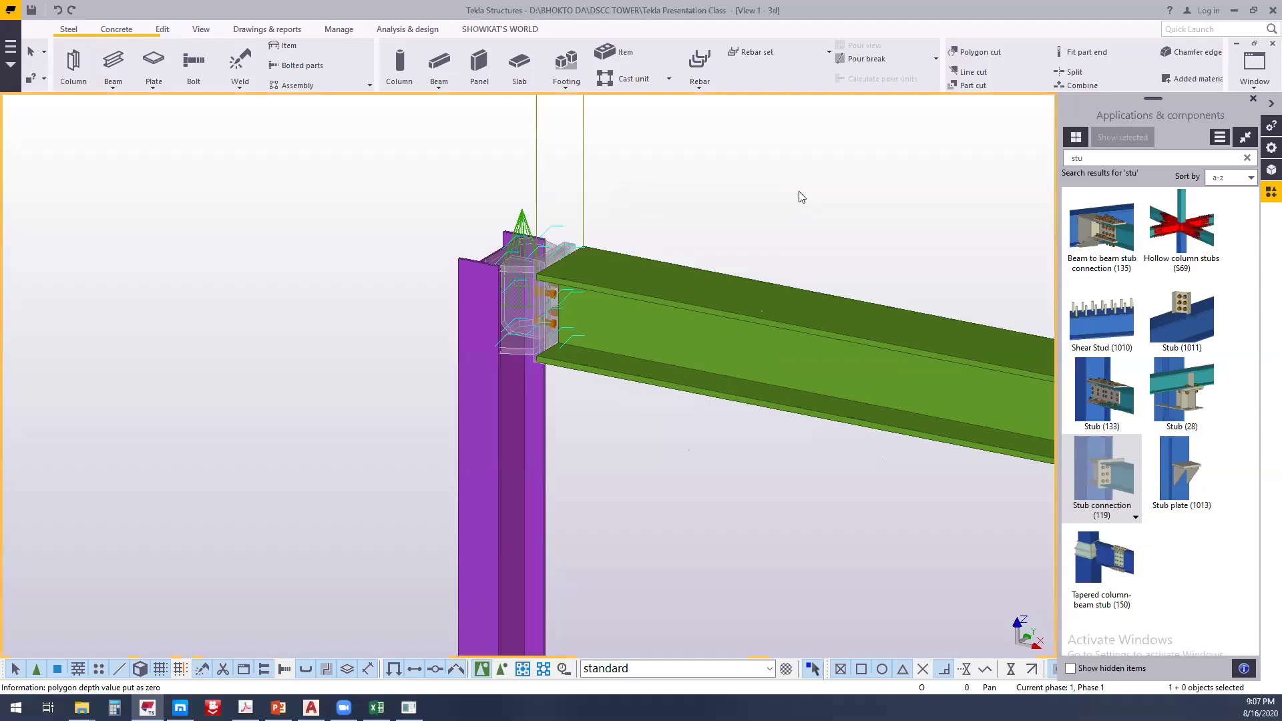
# Open the properties of the stub connection at the grid A column, set the stub length to 500 and modify the connection
pyautogui.rightClick(796, 206)
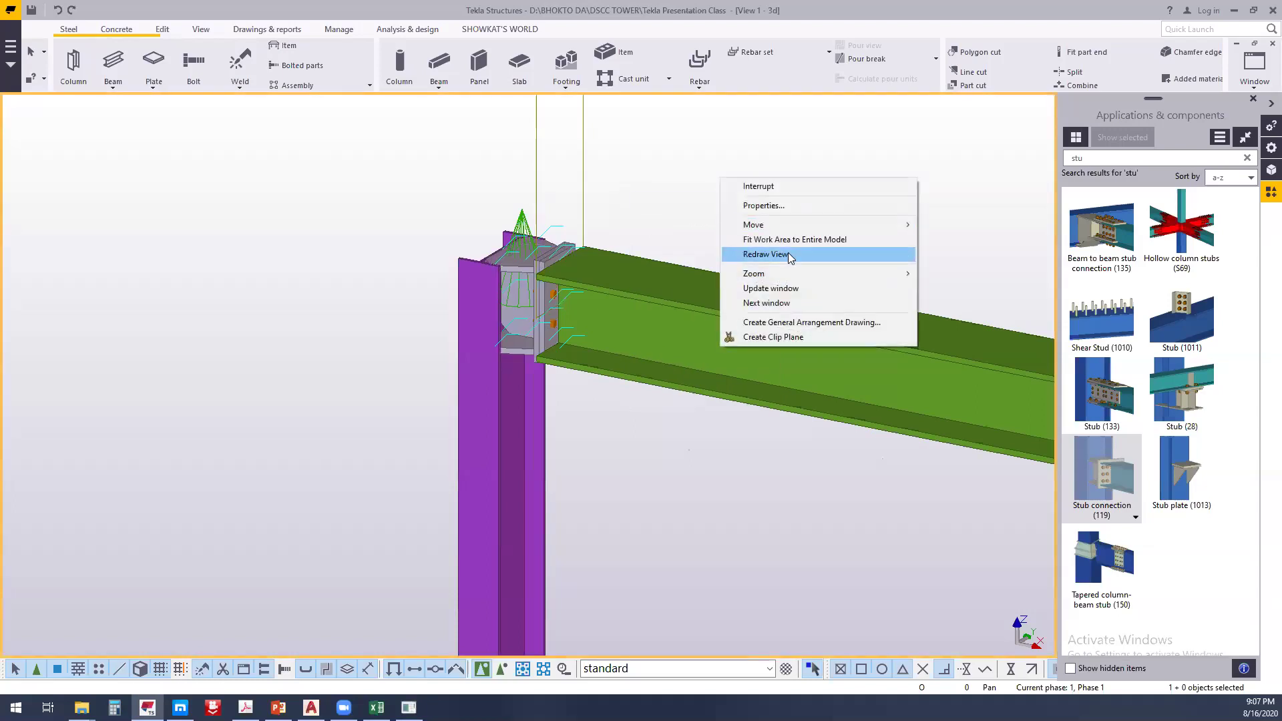
pyautogui.click(789, 255)
pyautogui.scroll(3, 563, 259)
pyautogui.scroll(2, 596, 260)
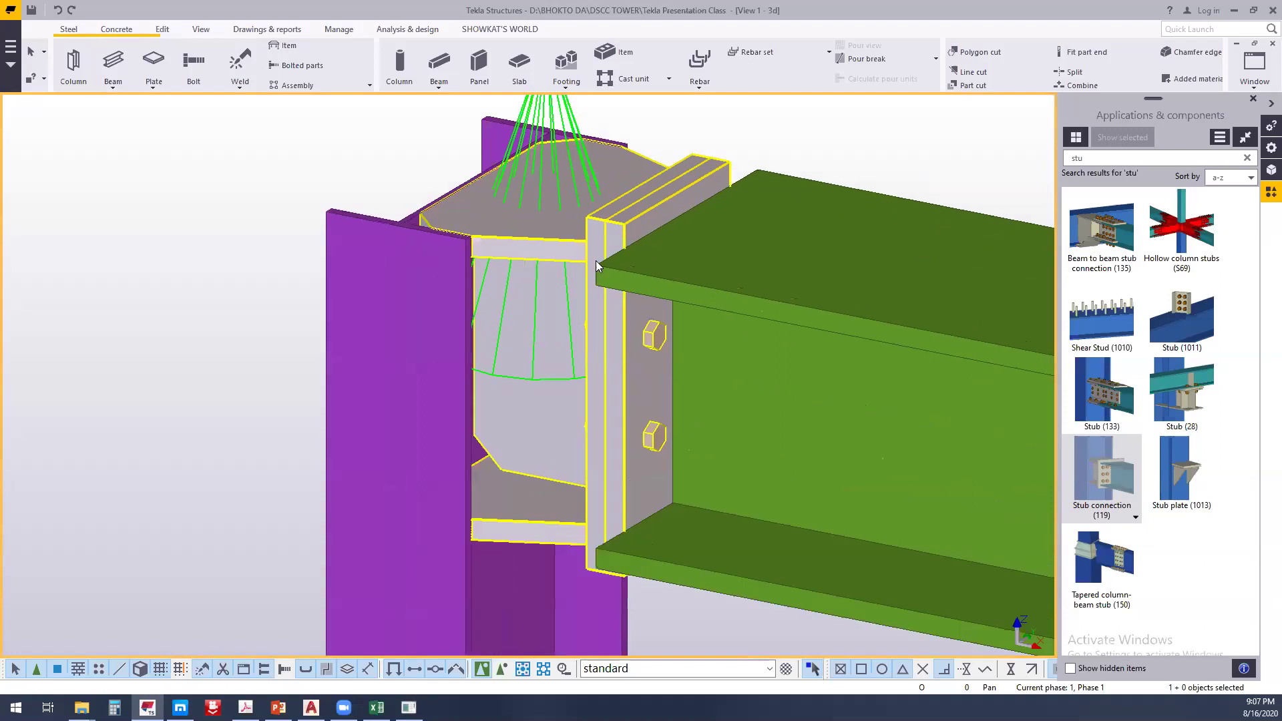
pyautogui.doubleClick(624, 219)
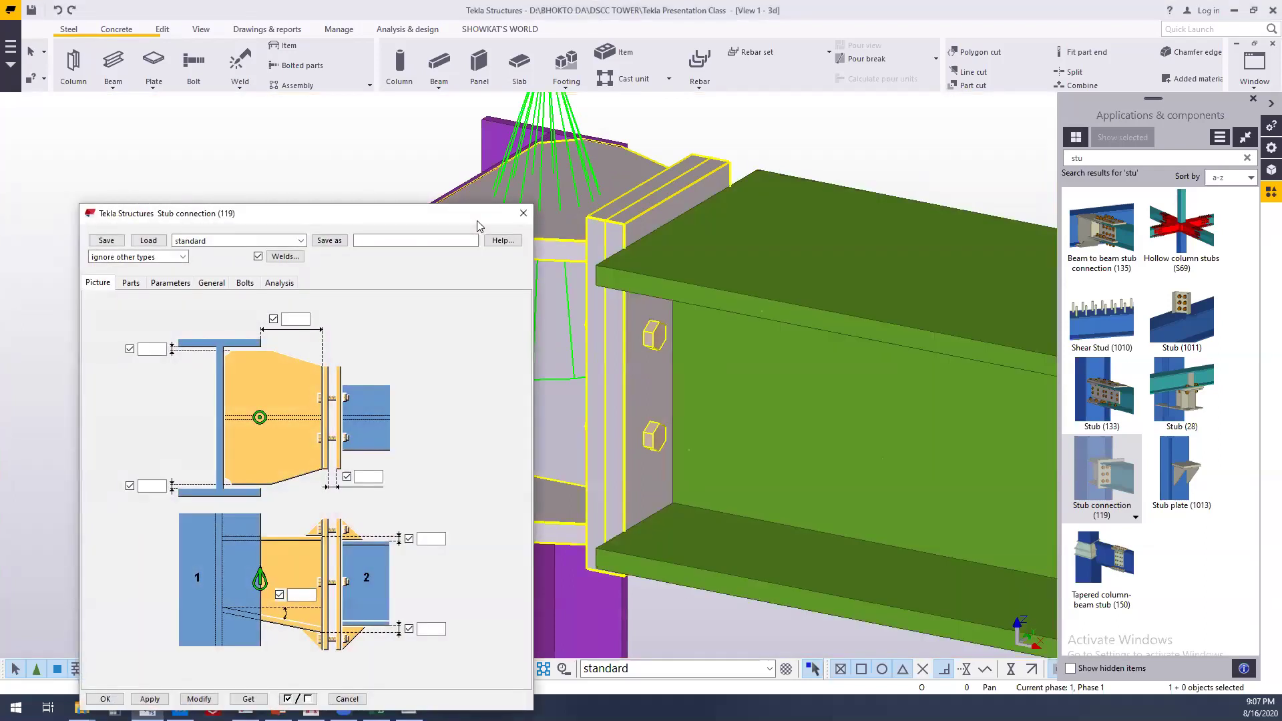
pyautogui.moveTo(478, 220); pyautogui.dragTo(1172, 116)
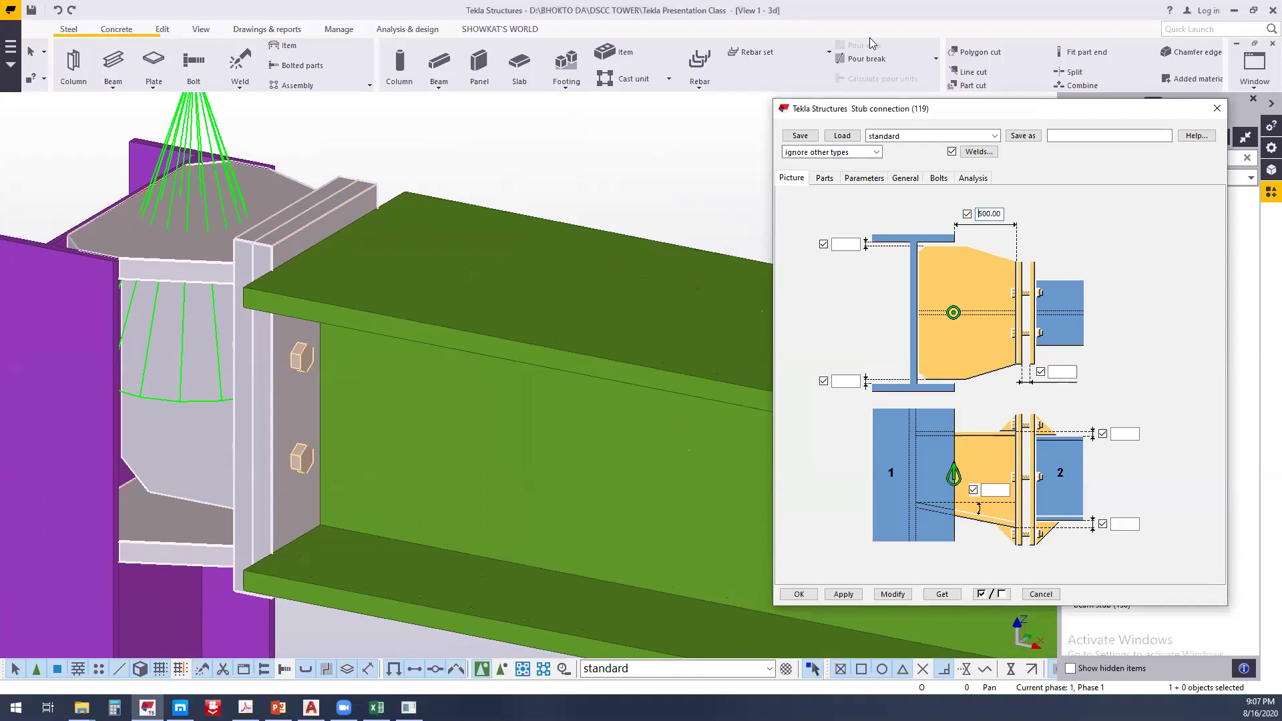
pyautogui.click(887, 593)
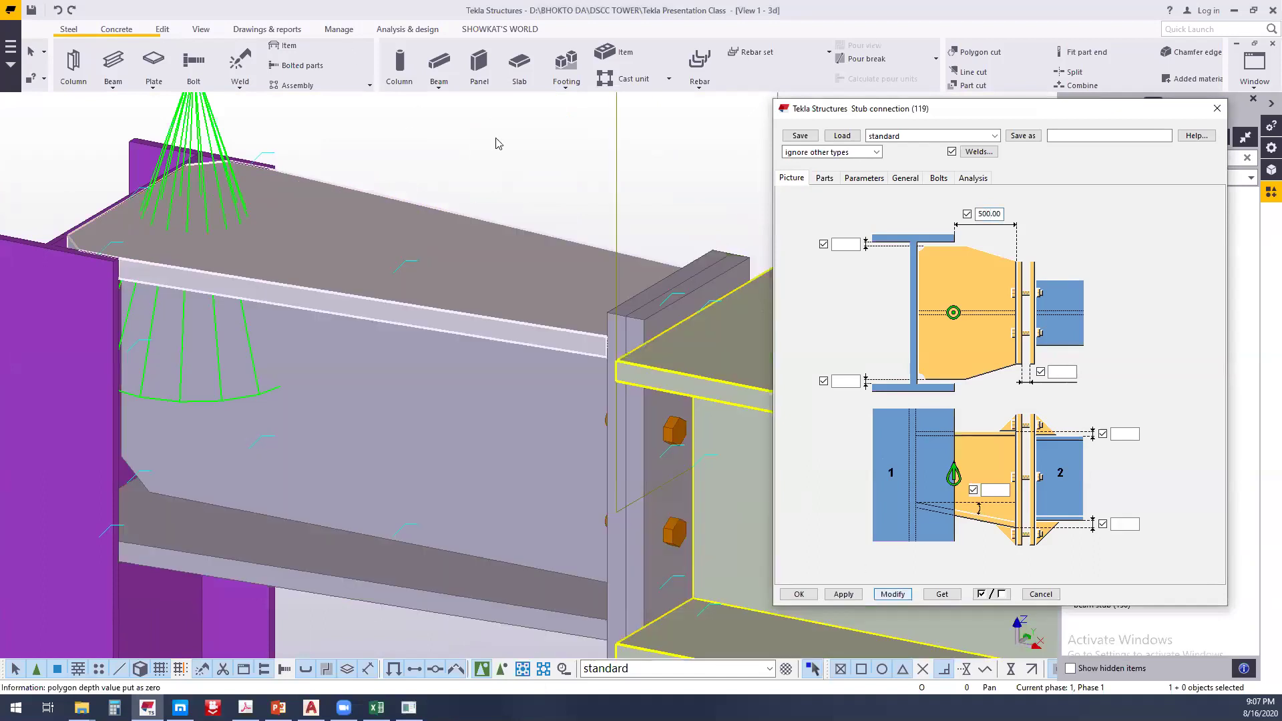
# Set the thickness of the stub's top and bottom plates to 6 mm and modify the connection
pyautogui.click(824, 178)
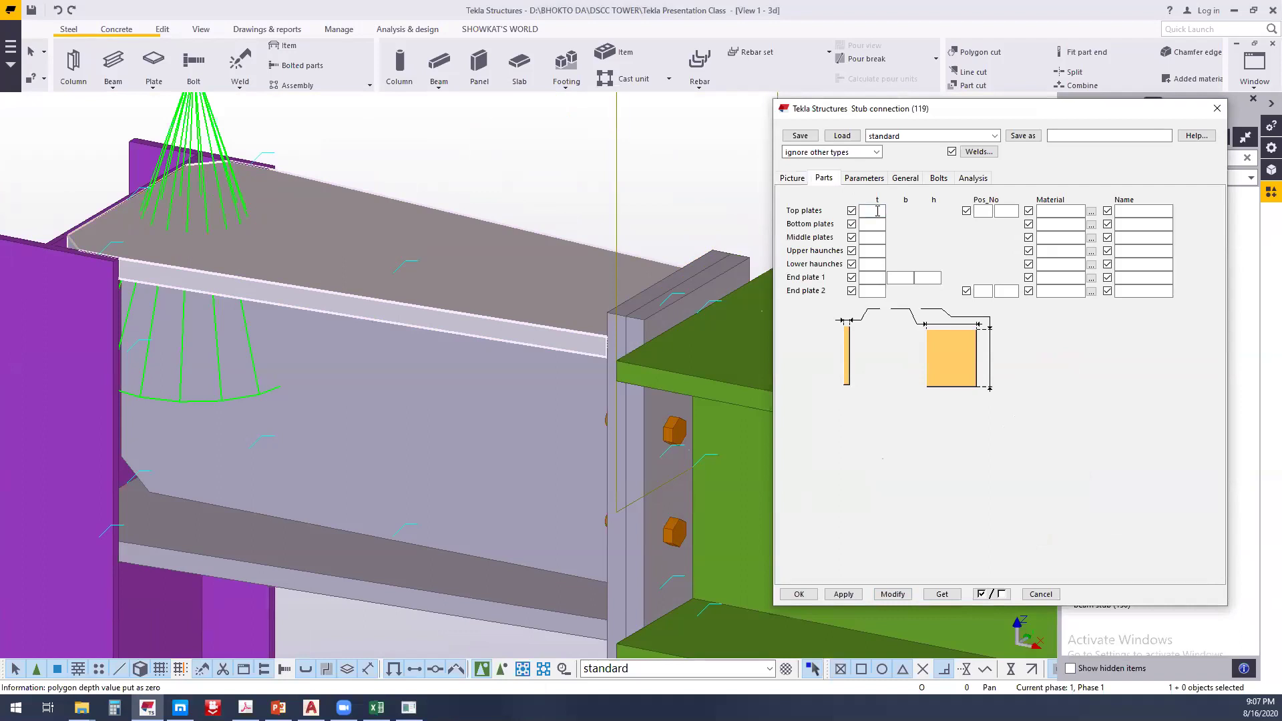
pyautogui.click(868, 224)
pyautogui.click(892, 594)
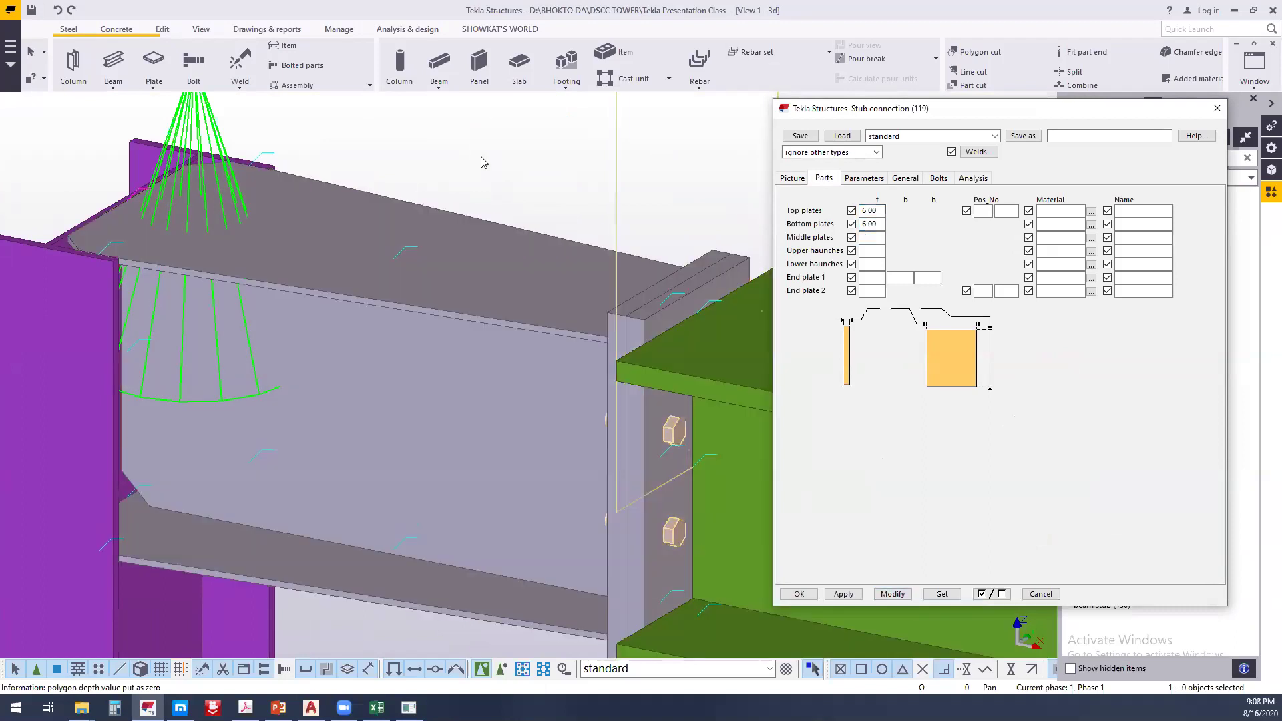
pyautogui.click(484, 162)
pyautogui.click(713, 302)
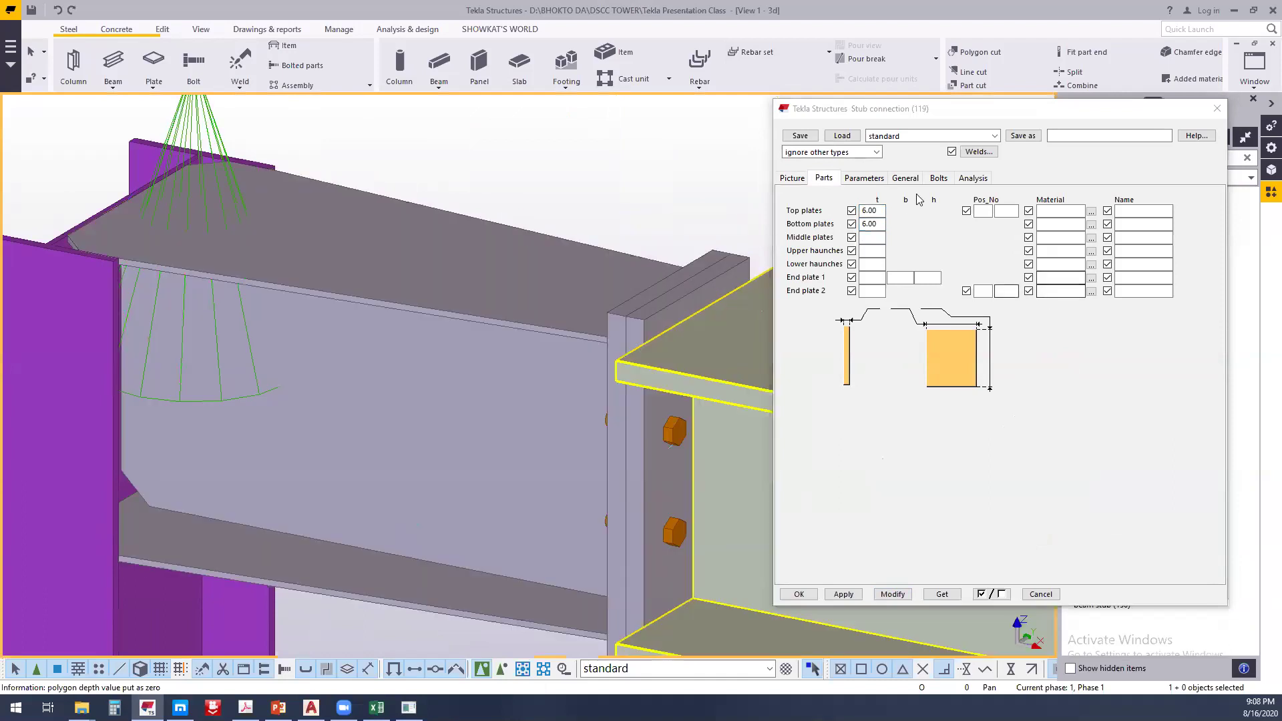
# Set the stub's top, bottom and middle plates to the square-cornered shape without chamfers and modify the connection
pyautogui.click(864, 178)
pyautogui.click(976, 275)
pyautogui.click(986, 405)
pyautogui.click(1135, 272)
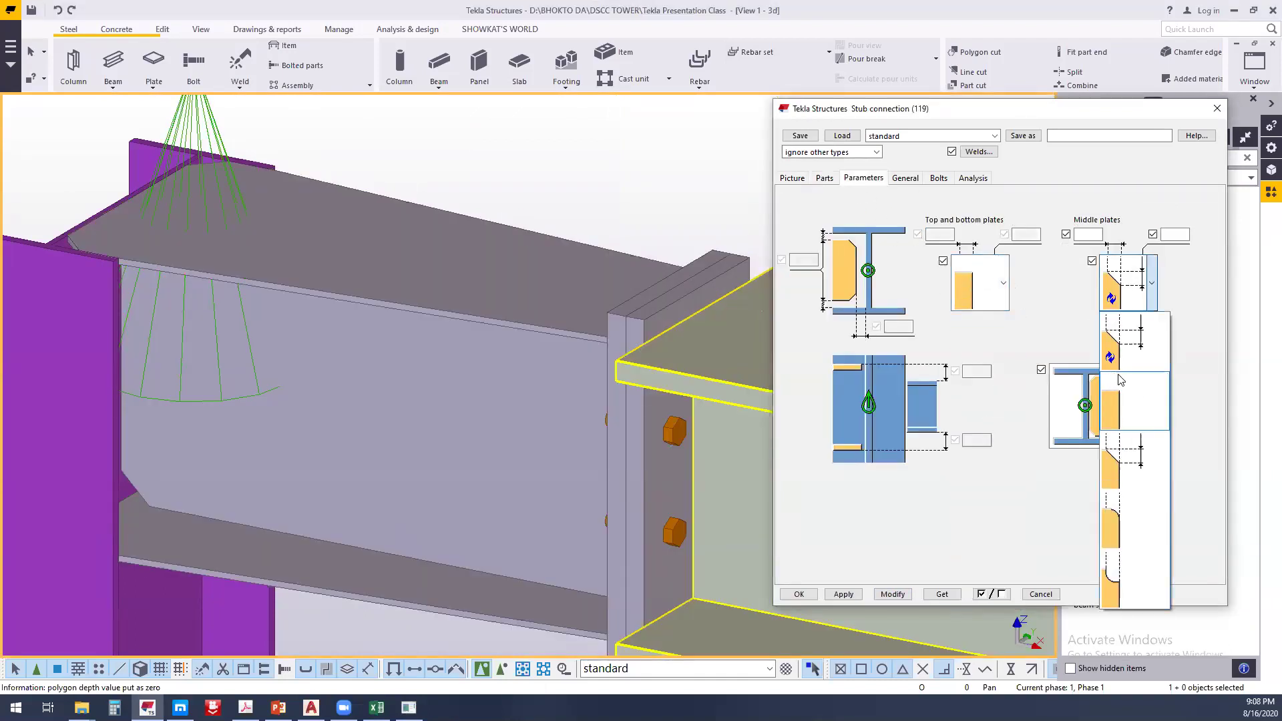
pyautogui.click(1125, 409)
pyautogui.click(895, 595)
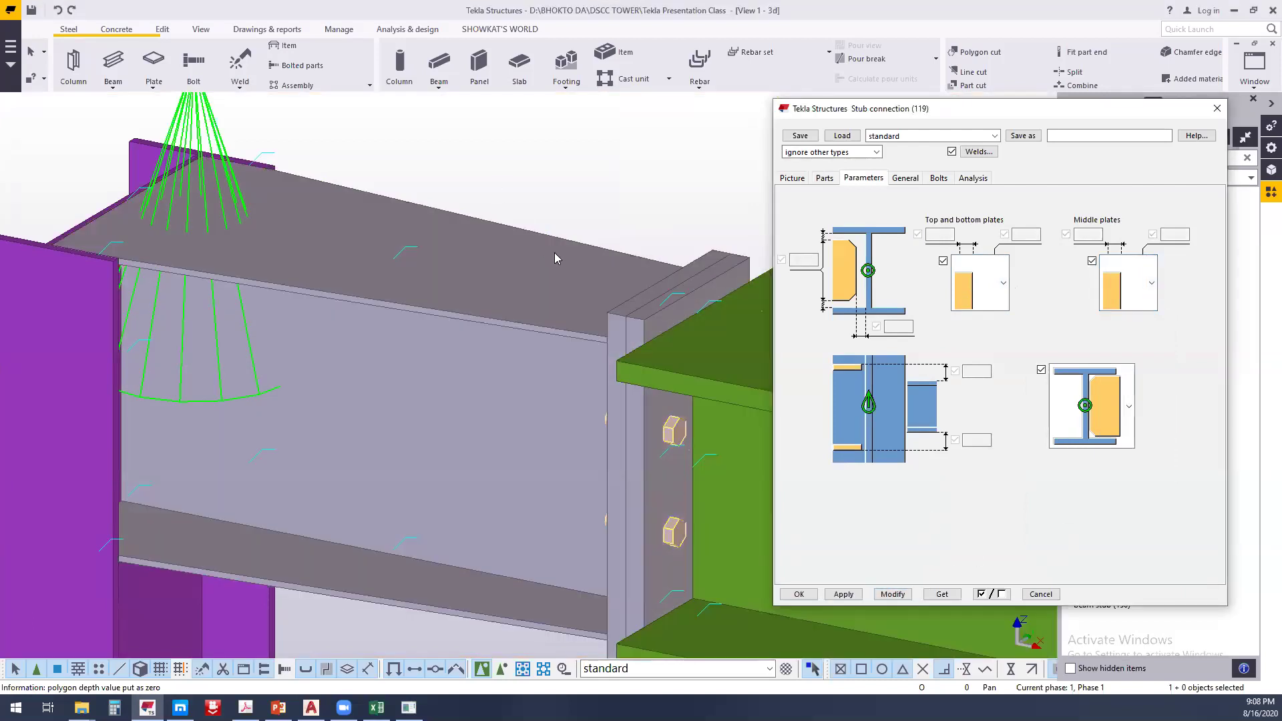
pyautogui.rightClick(502, 163)
pyautogui.click(545, 241)
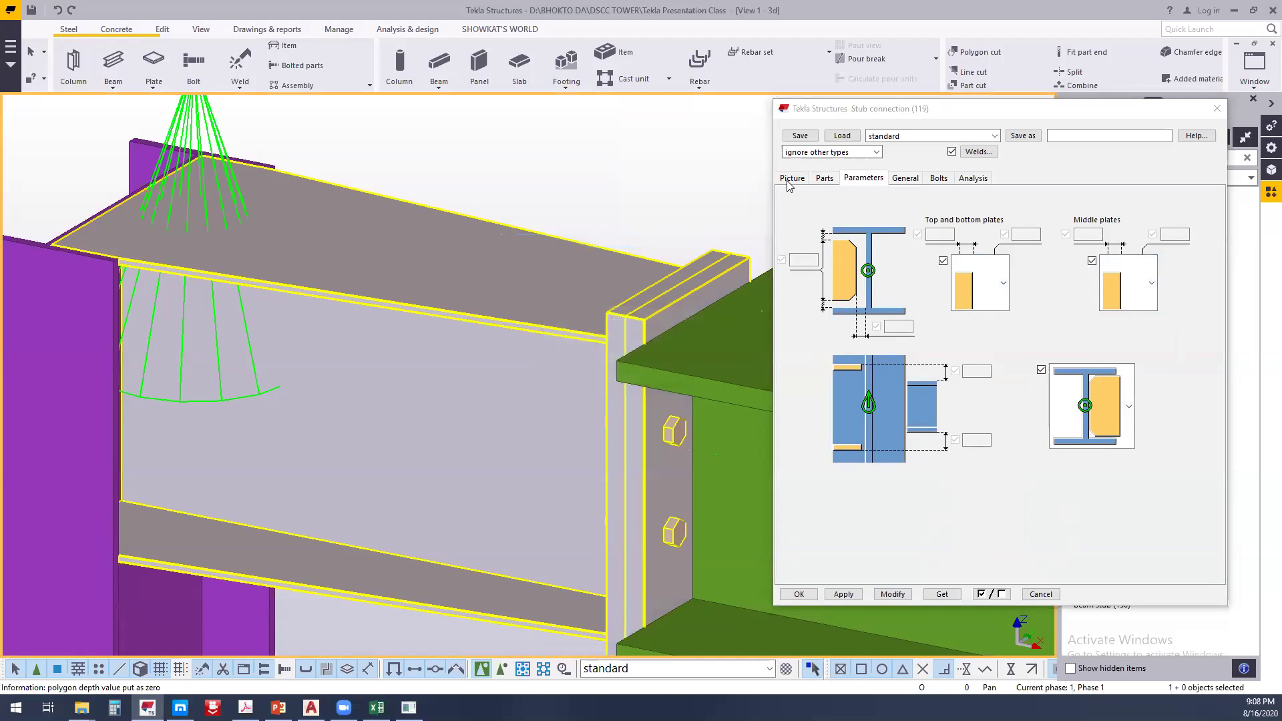
# Set the stub length to 200 and modify the connection
pyautogui.doubleClick(989, 214)
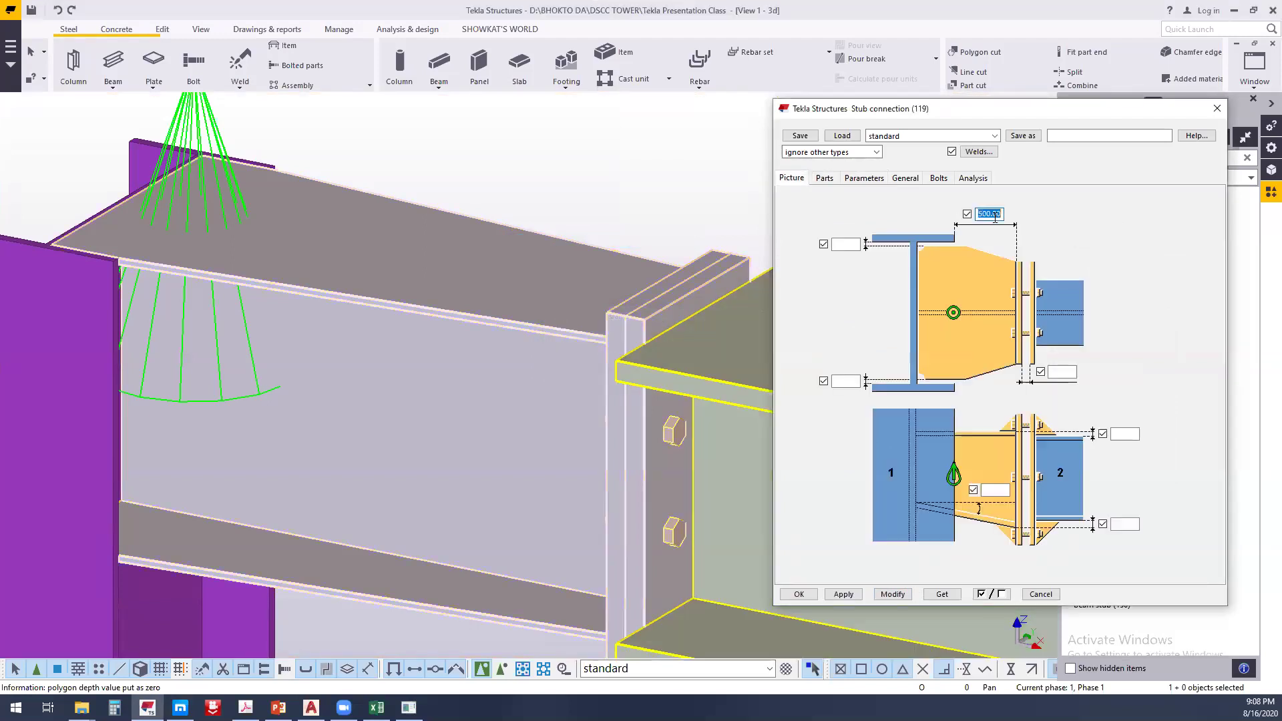
pyautogui.write('200.00')
pyautogui.rightClick(563, 167)
pyautogui.click(761, 227)
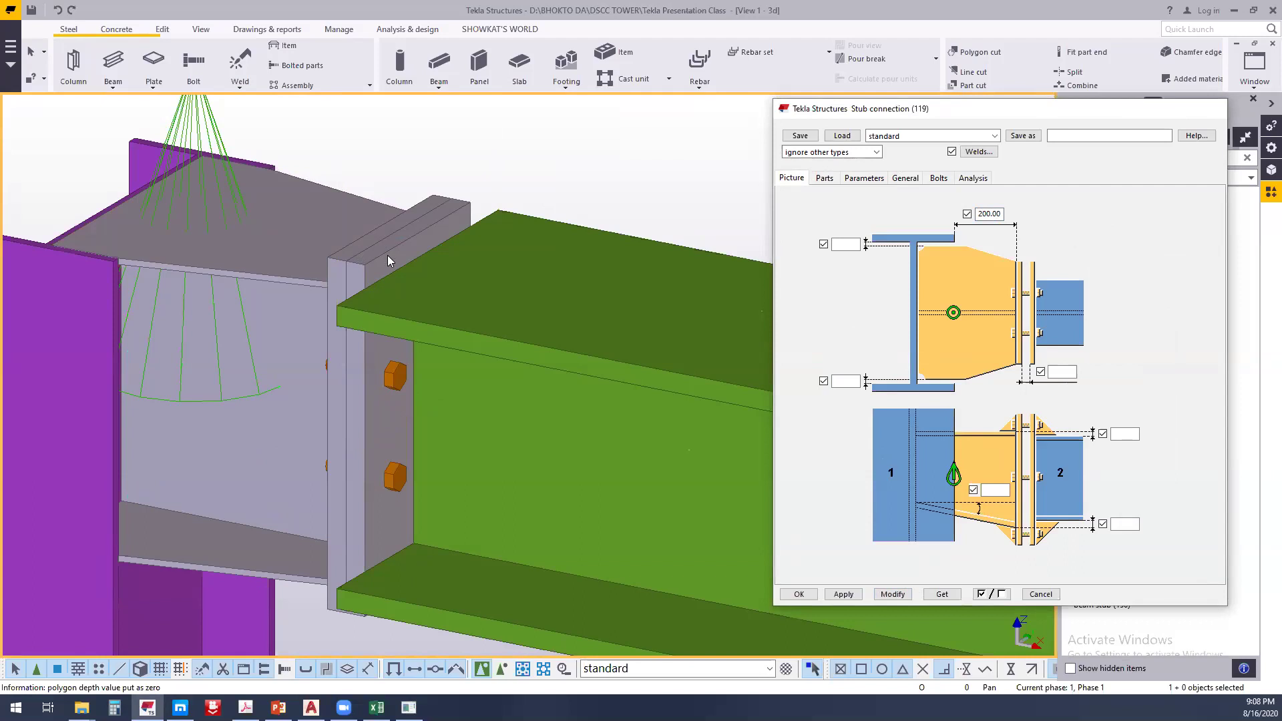
pyautogui.press('Escape')
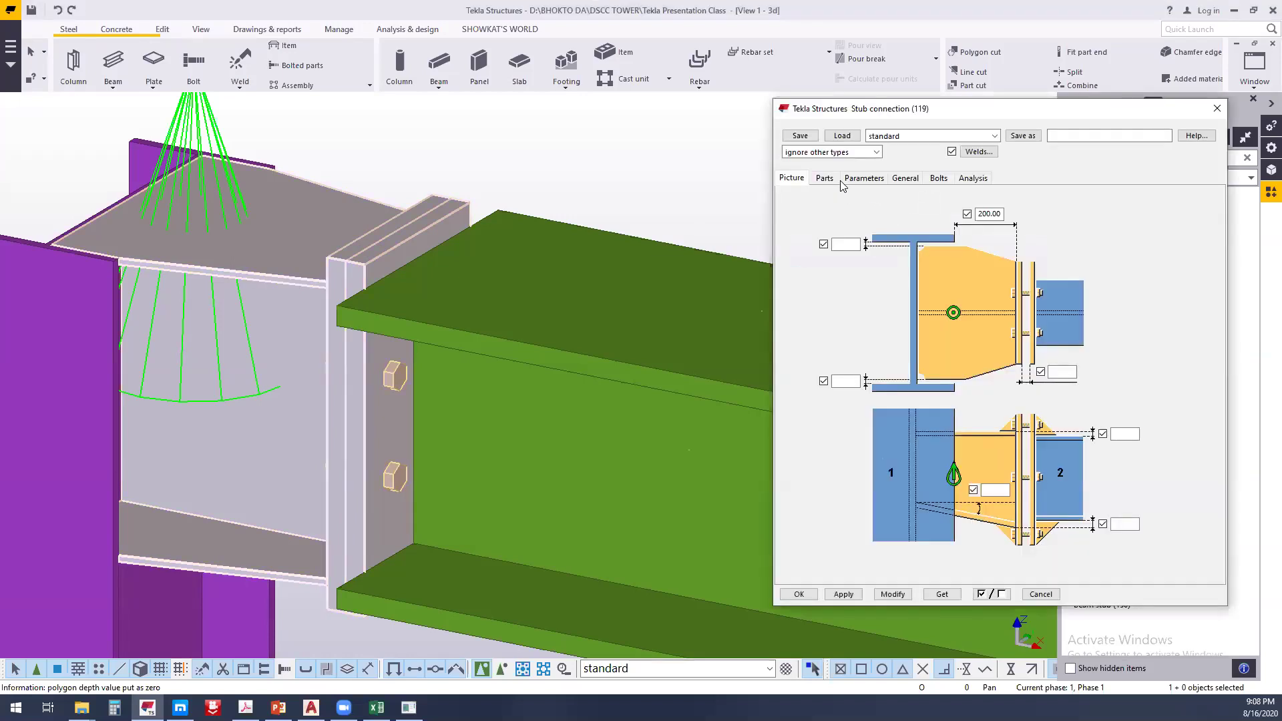
# Review the stub connection's parts, bolt and plate parameter settings and close its properties
pyautogui.click(829, 177)
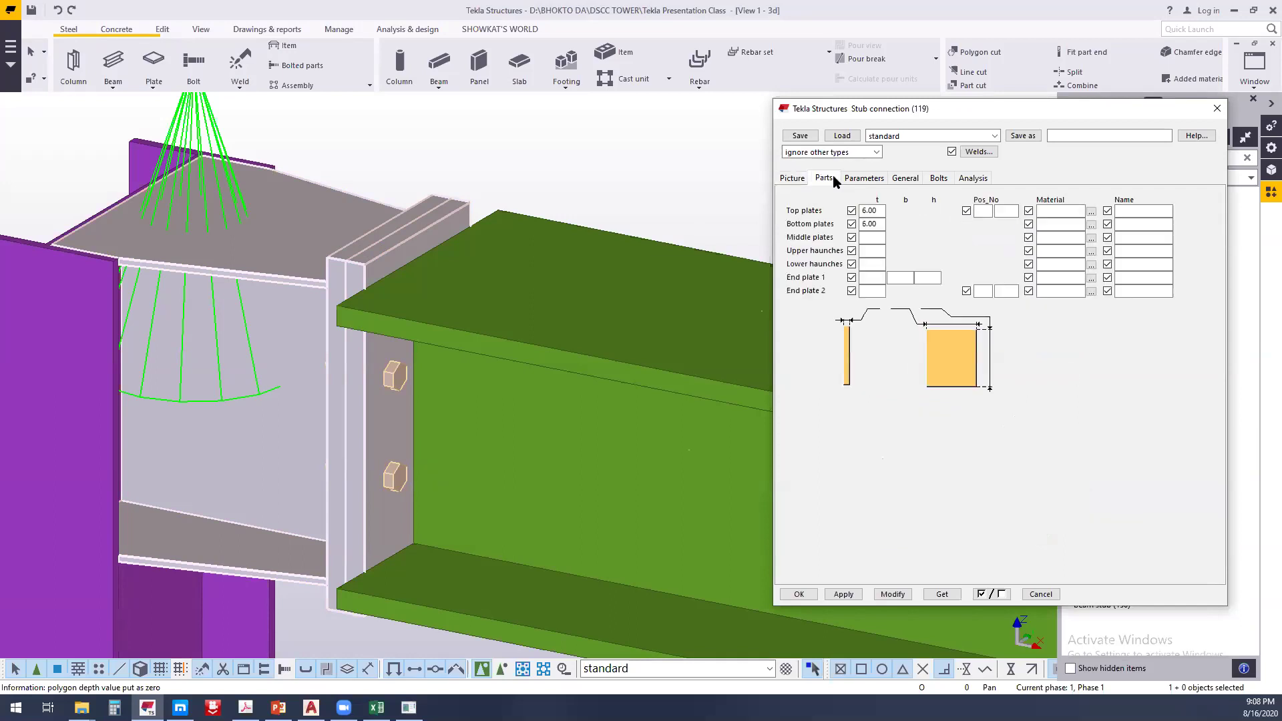
pyautogui.click(938, 179)
pyautogui.click(871, 179)
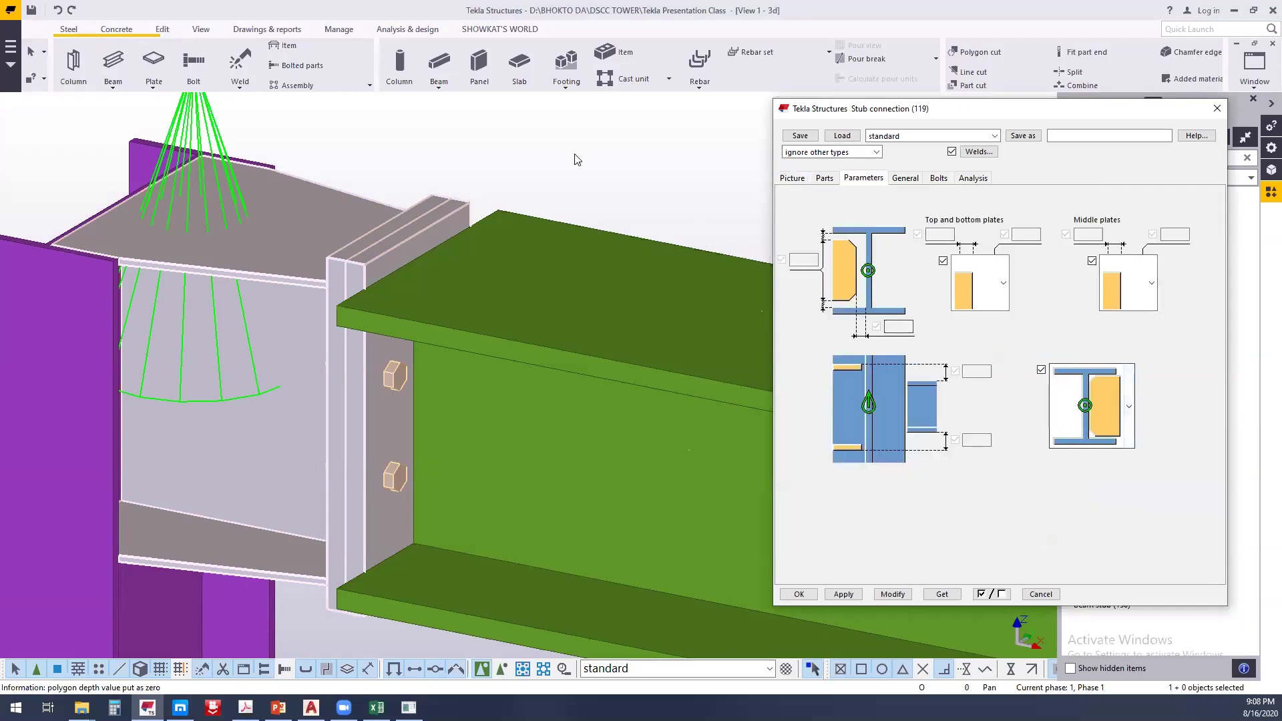
pyautogui.click(794, 178)
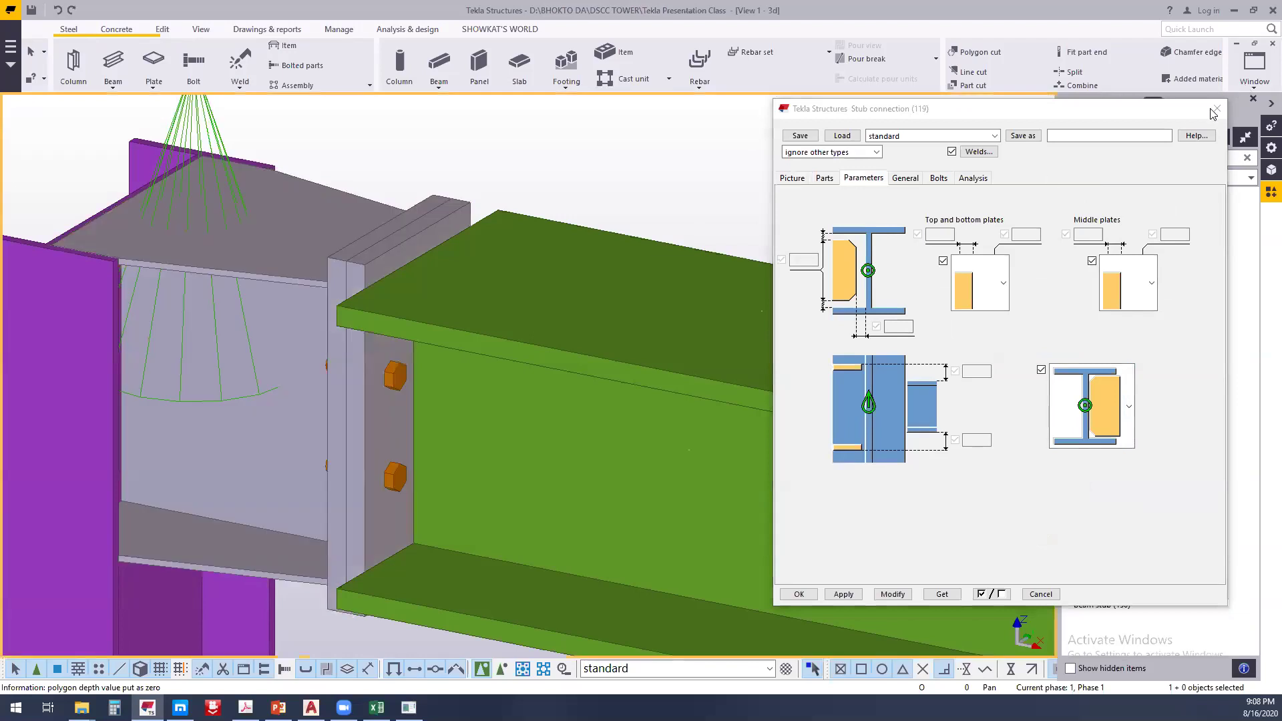
pyautogui.press('Escape')
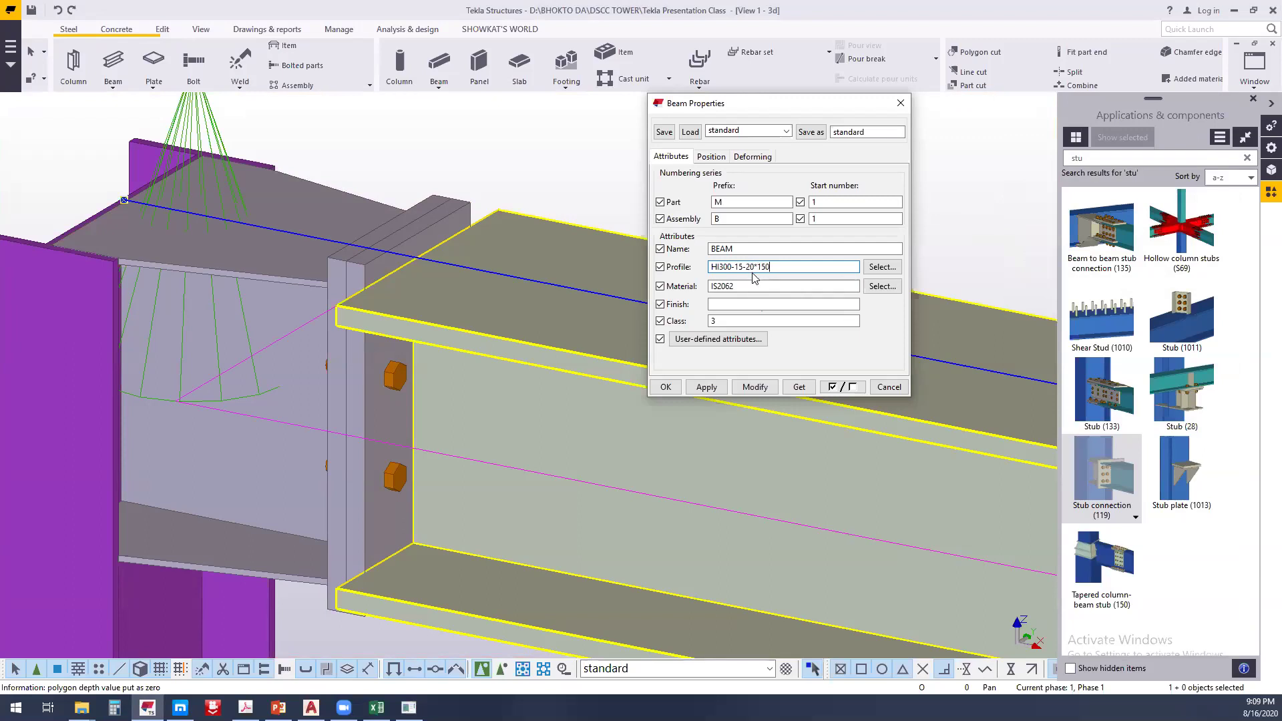
# Set the beam's profile to HI300-6-10*150, modify the beam and close its properties
pyautogui.moveTo(753, 266); pyautogui.dragTo(757, 266)
pyautogui.press('BackSpace')
pyautogui.press('BackSpace')
pyautogui.press('BackSpace')
pyautogui.write('10*')
pyautogui.press('Return')
pyautogui.click(746, 267)
pyautogui.press('BackSpace')
pyautogui.press('BackSpace')
pyautogui.press('BackSpace')
pyautogui.write('6-')
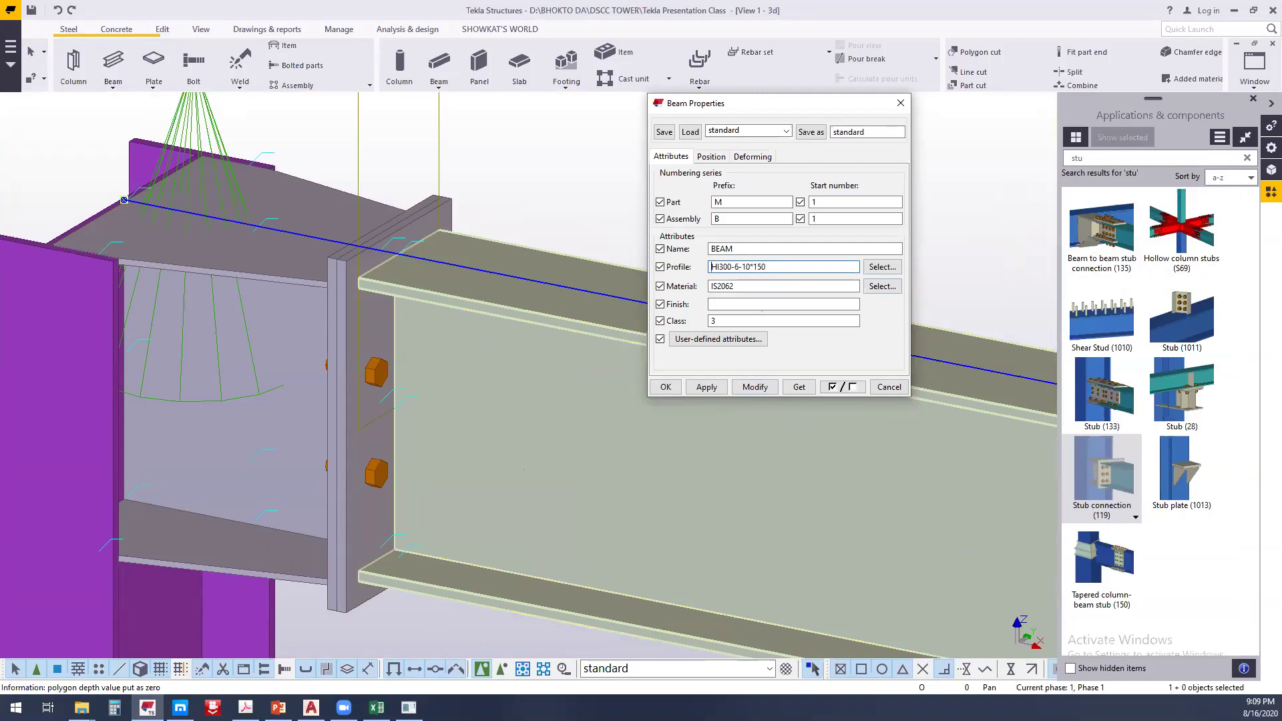
pyautogui.click(755, 388)
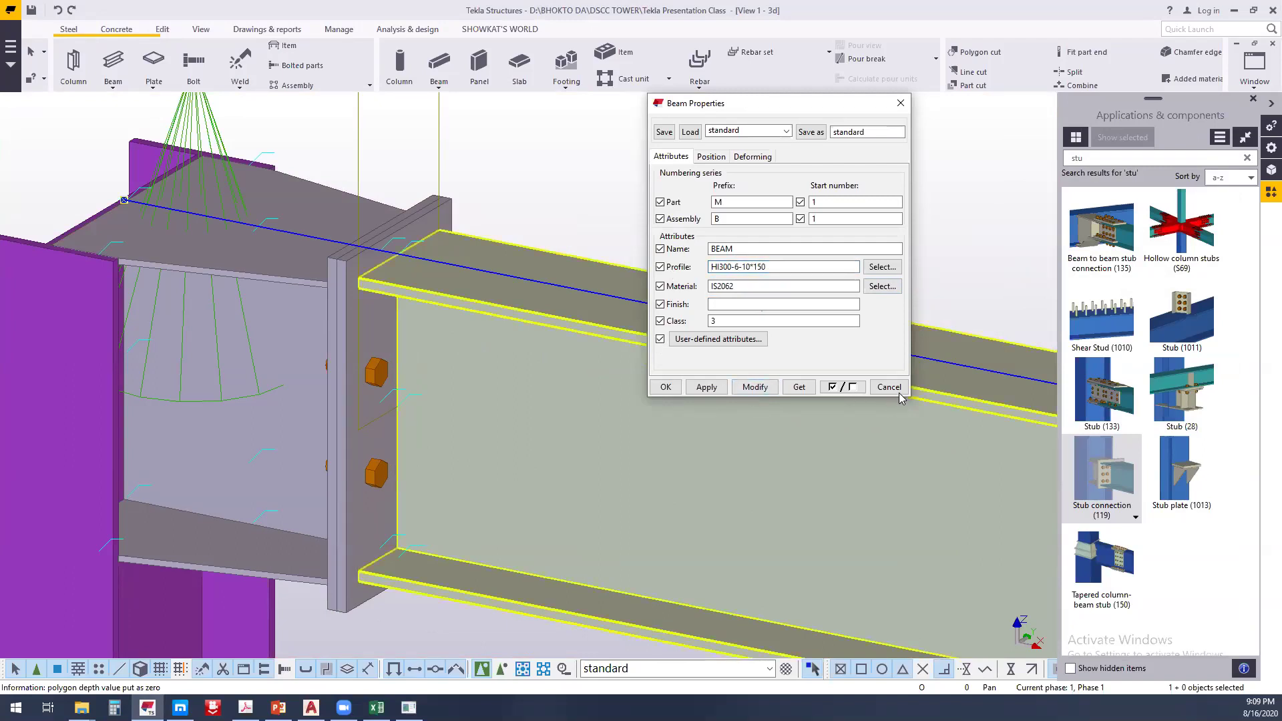
pyautogui.press('Escape')
# Close the component catalog and save the model
pyautogui.rightClick(815, 204)
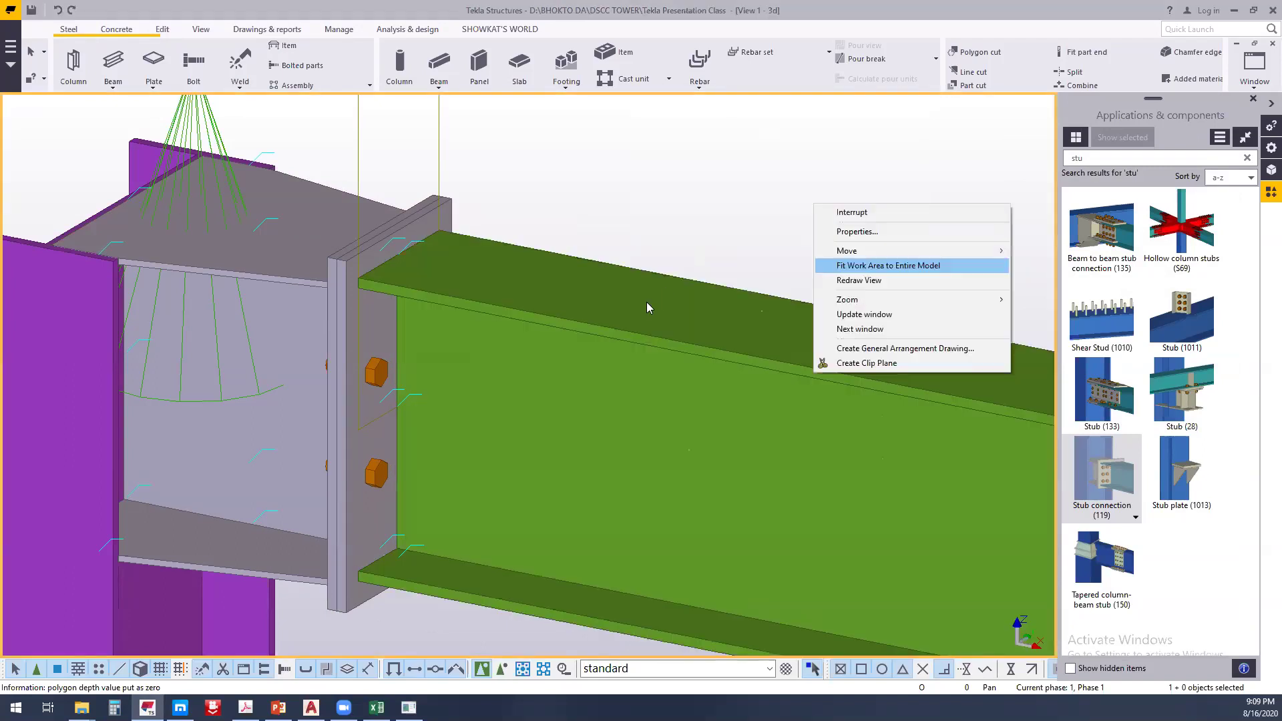
pyautogui.click(831, 265)
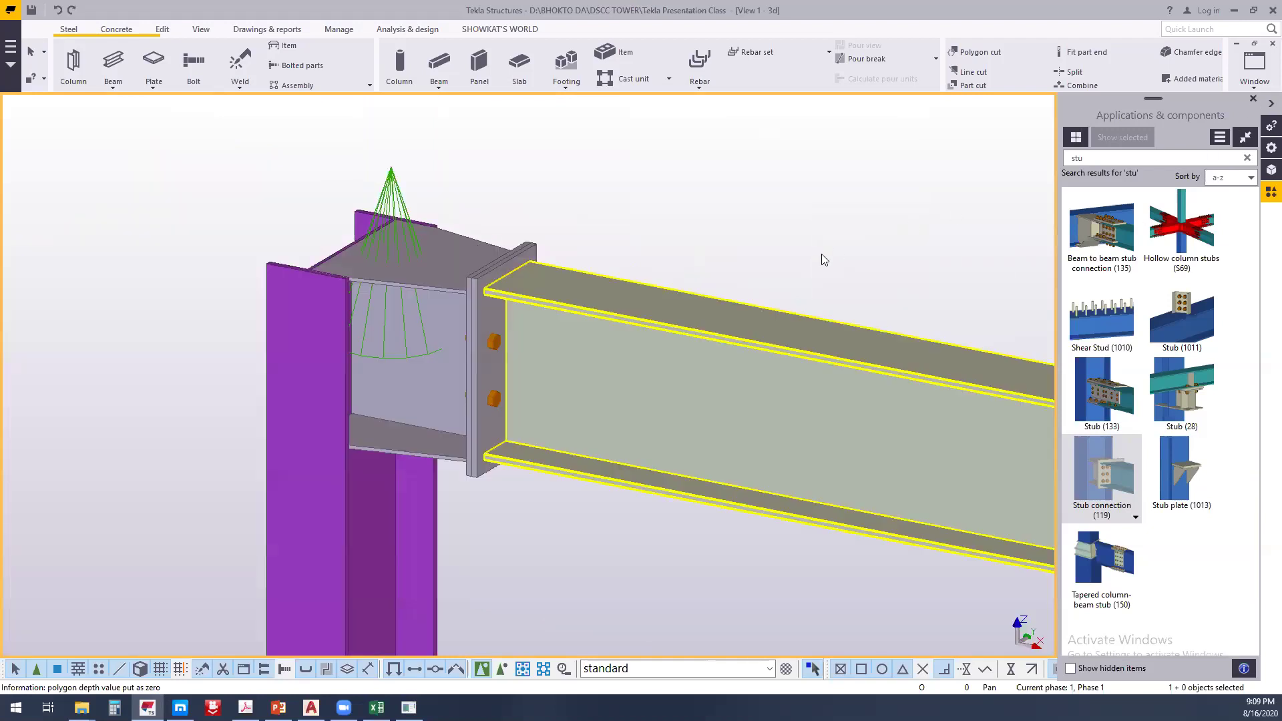
pyautogui.click(1254, 99)
pyautogui.moveTo(662, 303); pyautogui.dragTo(505, 302, button='middle')
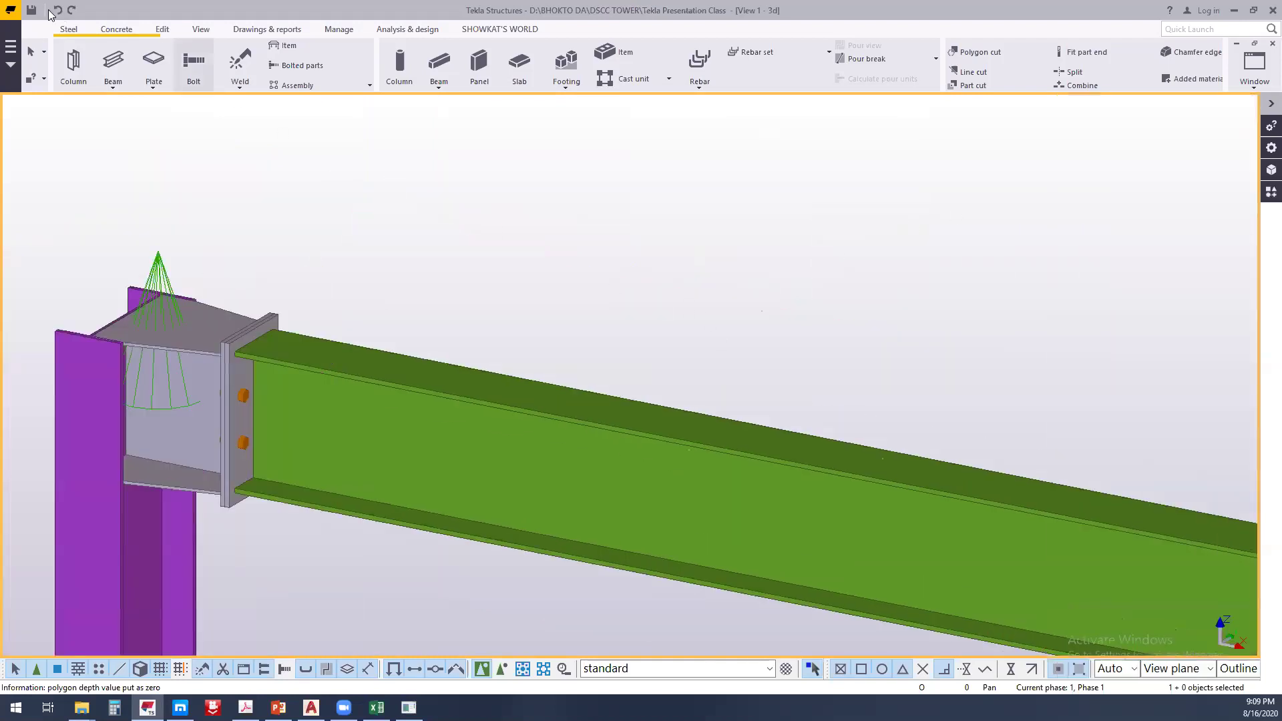
pyautogui.click(31, 9)
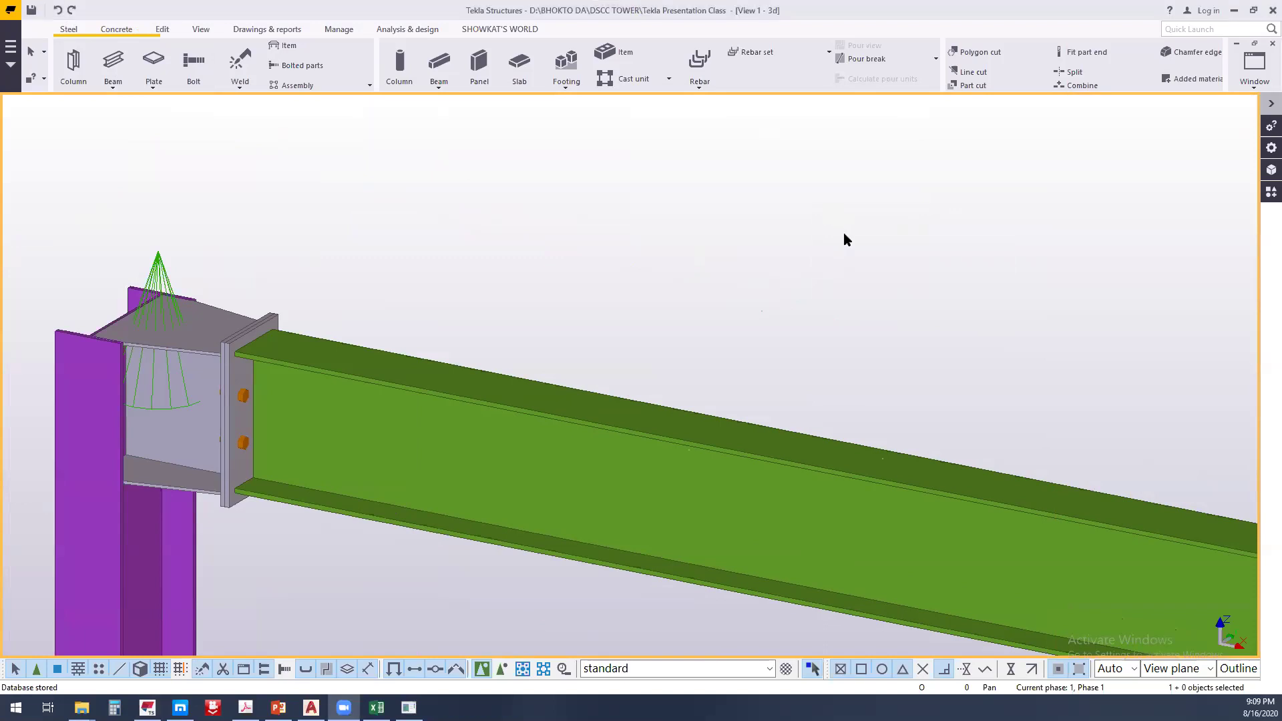
# Examine the stub connection at the grid A column and the overall frame of columns and beam
pyautogui.rightClick(837, 257)
pyautogui.click(862, 329)
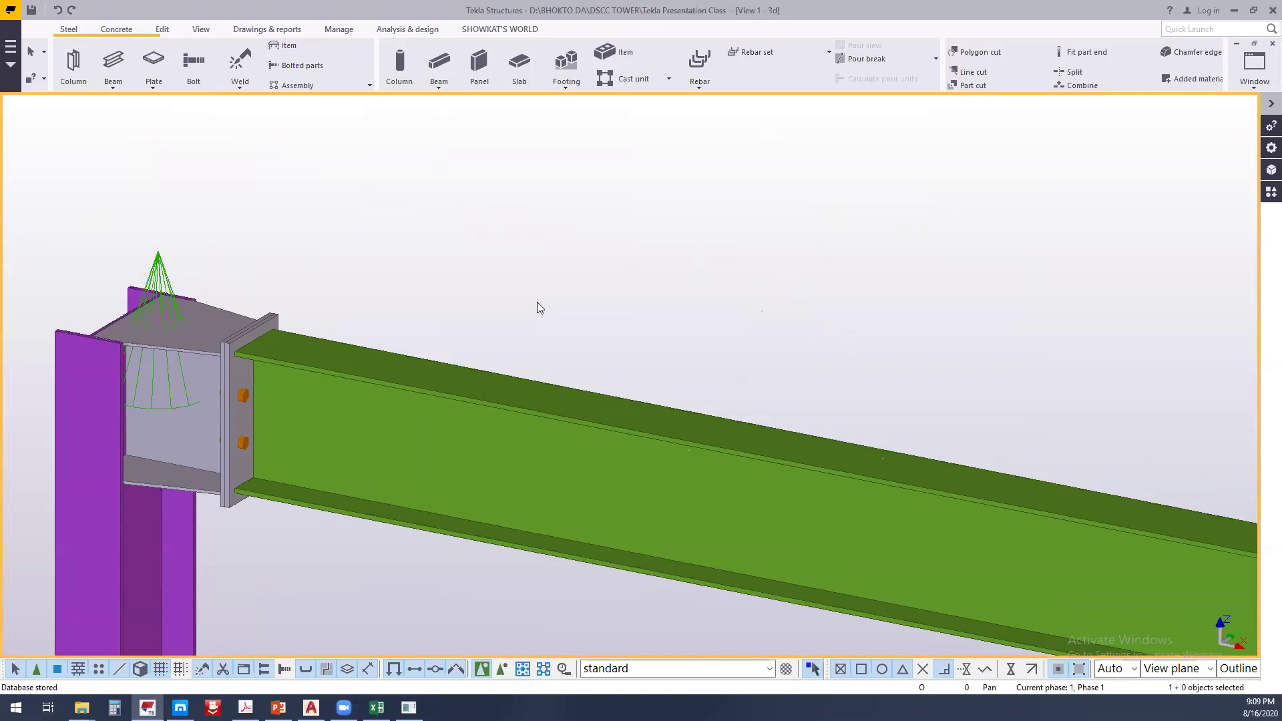
pyautogui.scroll(1, 454, 252)
pyautogui.scroll(2, 734, 212)
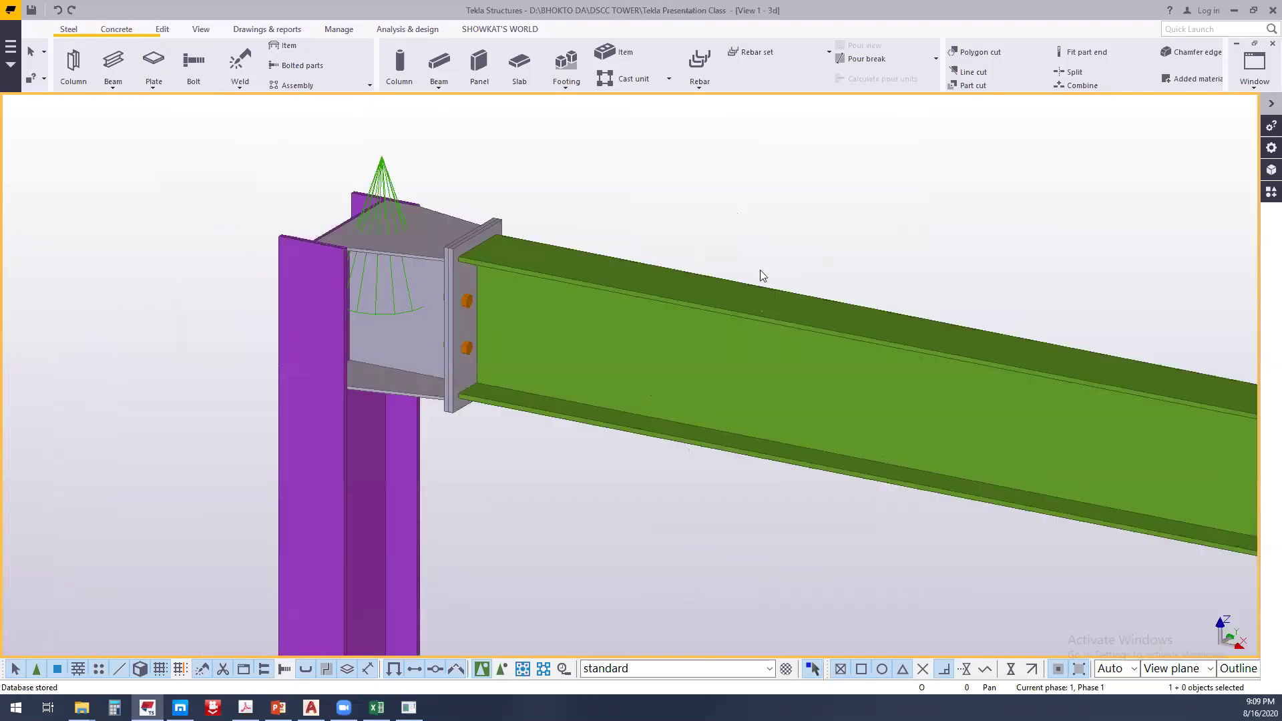
pyautogui.scroll(2, 762, 275)
pyautogui.rightClick(769, 289)
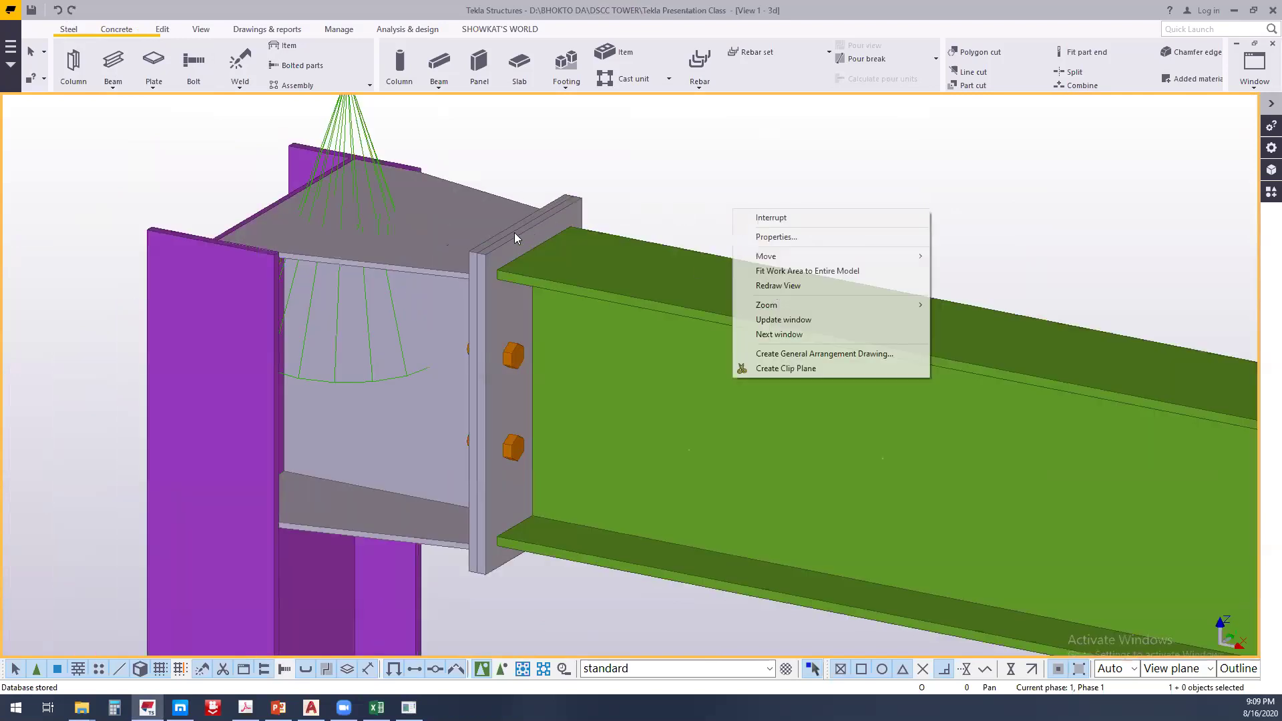
pyautogui.press('Escape')
pyautogui.scroll(-6, 669, 302)
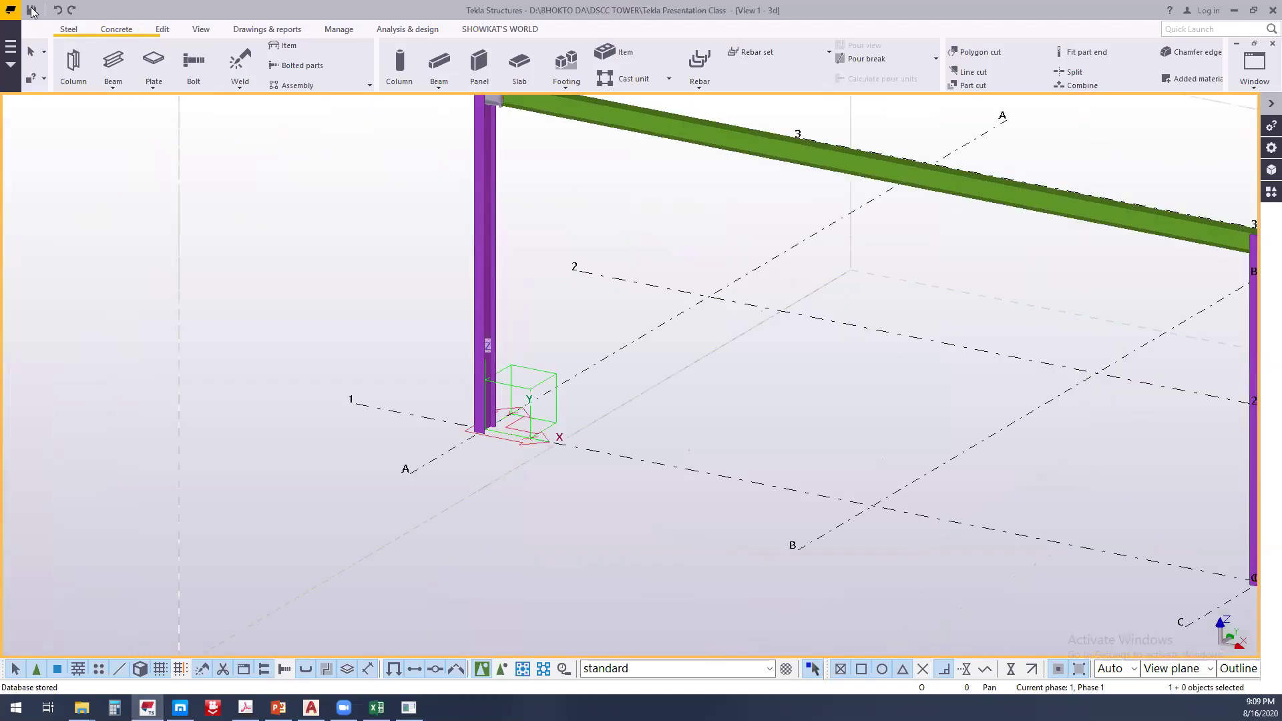
pyautogui.moveTo(631, 203); pyautogui.dragTo(556, 263, button='middle')
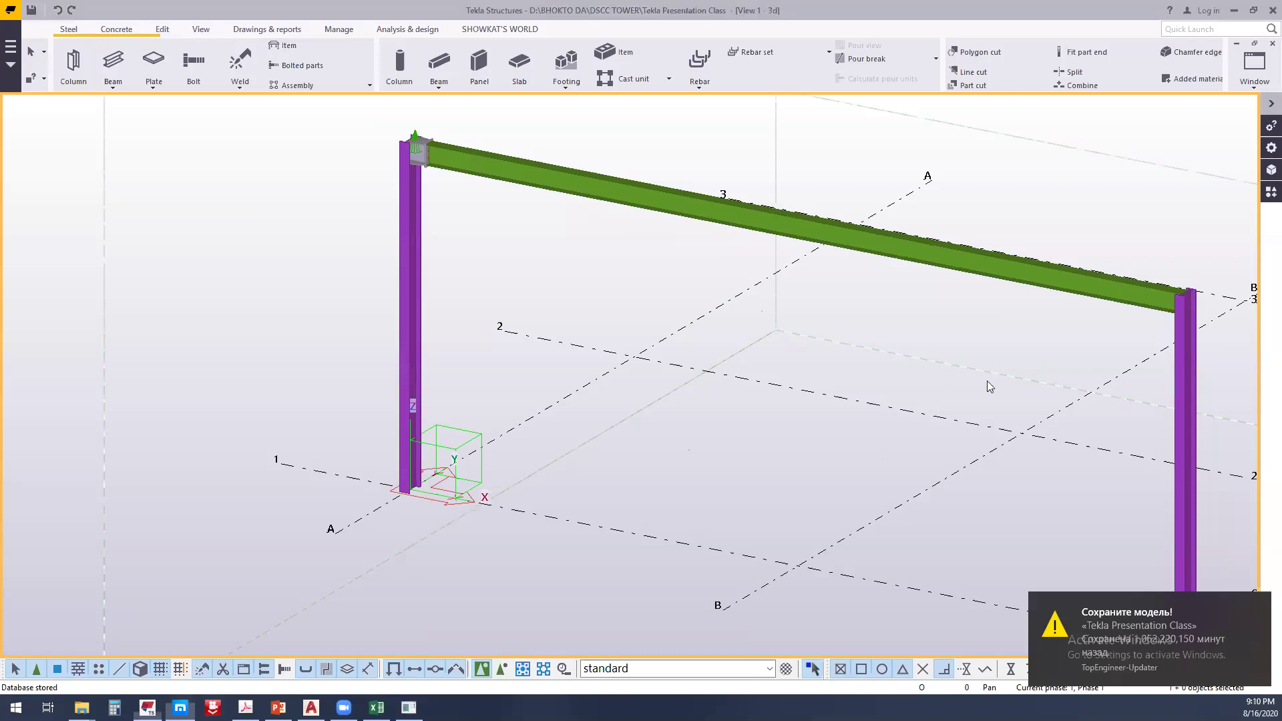
pyautogui.click(1261, 602)
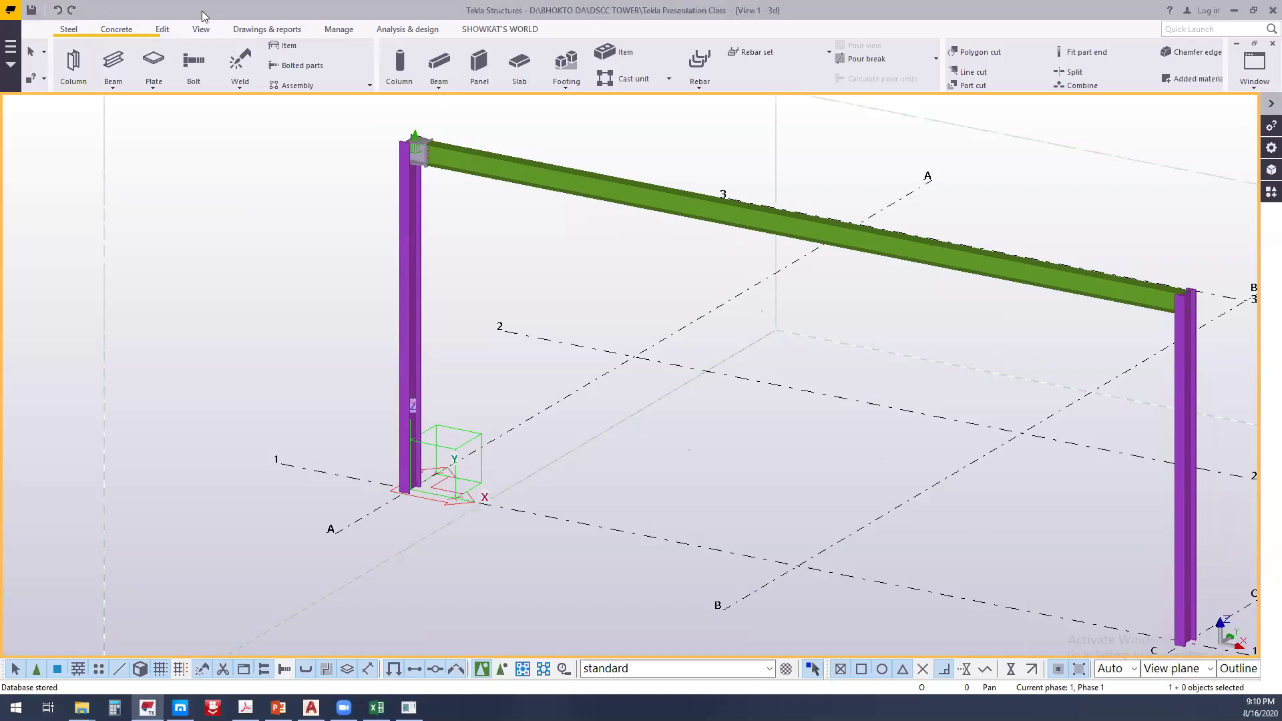
# Place a concrete column at the intersection of grid lines A and 2
pyautogui.click(197, 31)
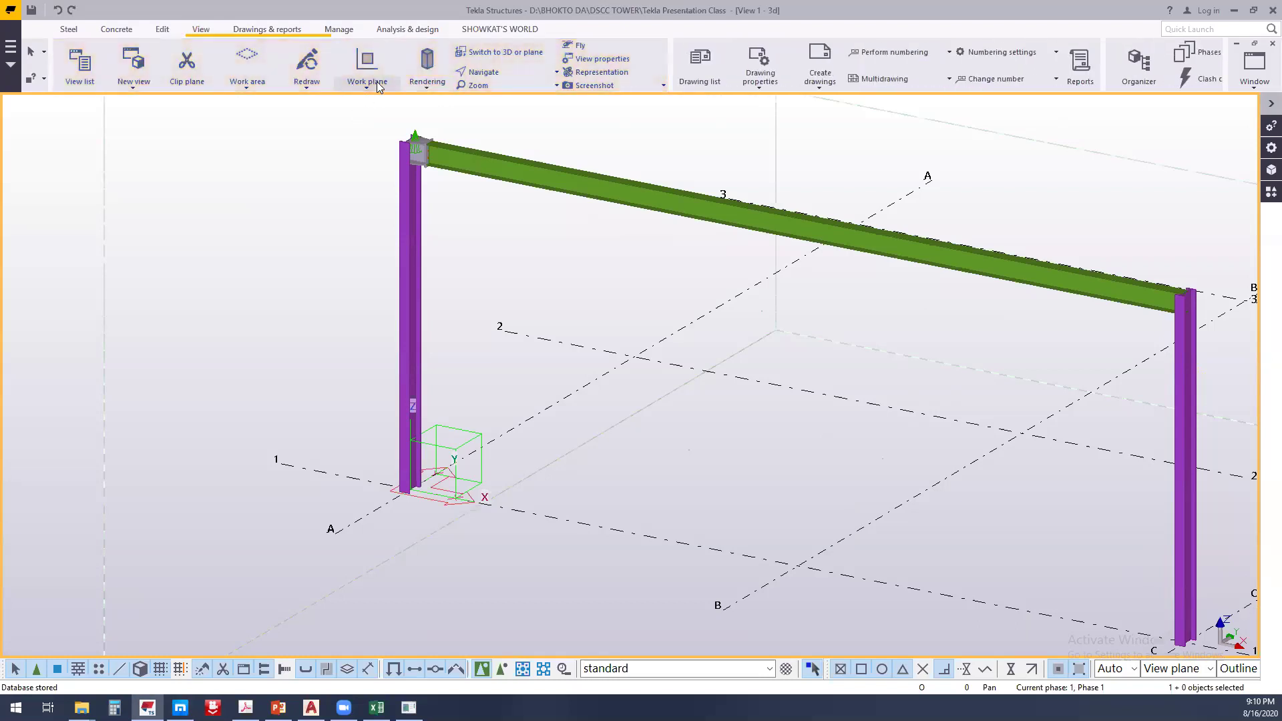
pyautogui.moveTo(557, 275); pyautogui.dragTo(543, 305, button='middle')
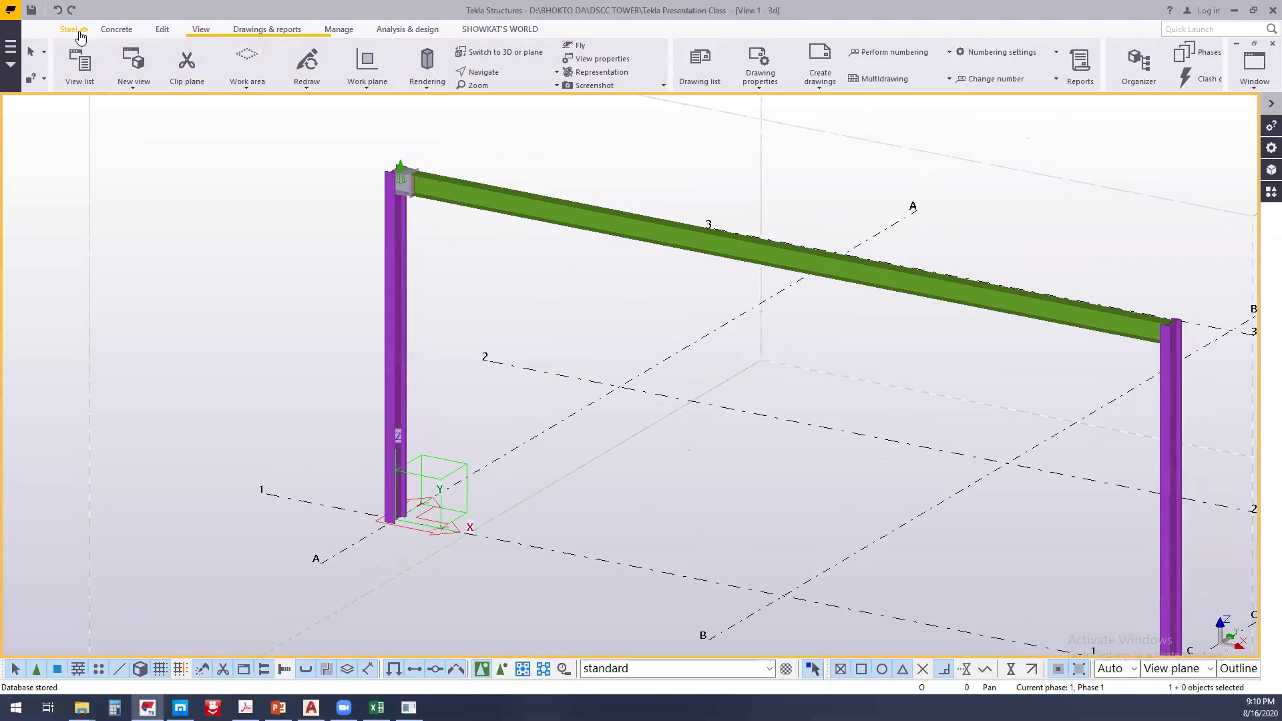
pyautogui.click(111, 30)
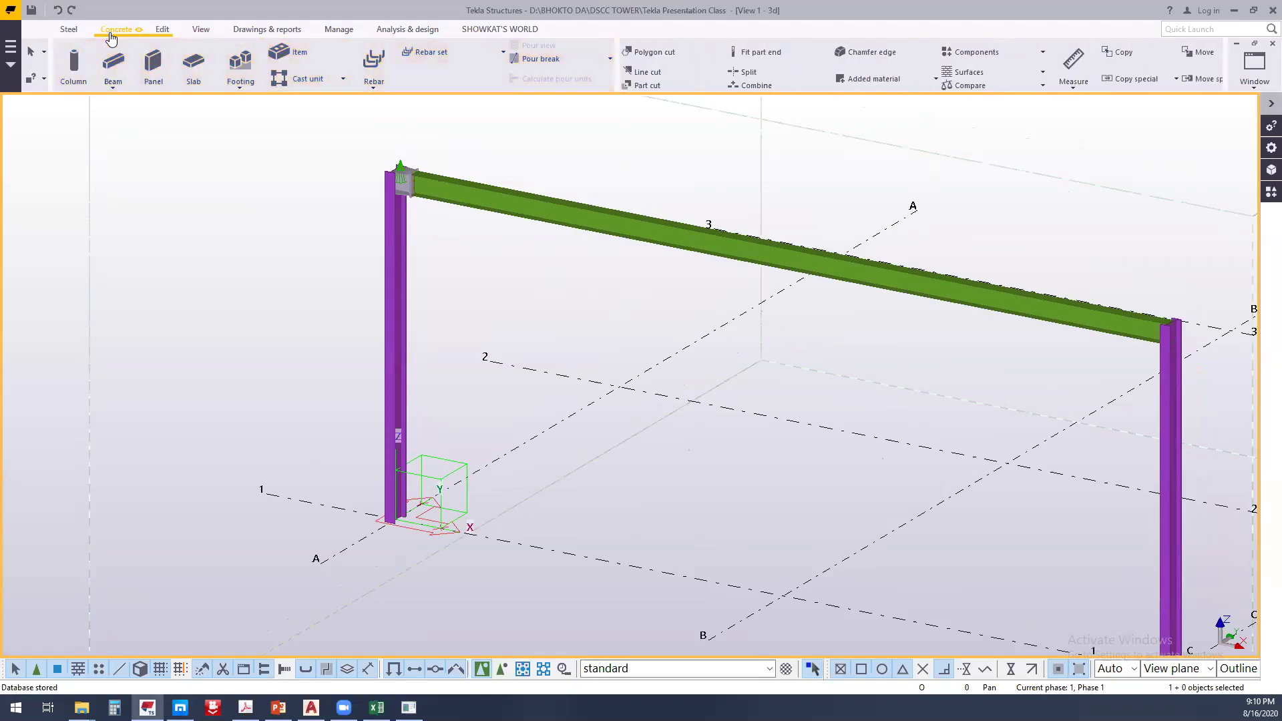
pyautogui.click(80, 62)
pyautogui.scroll(4, 665, 382)
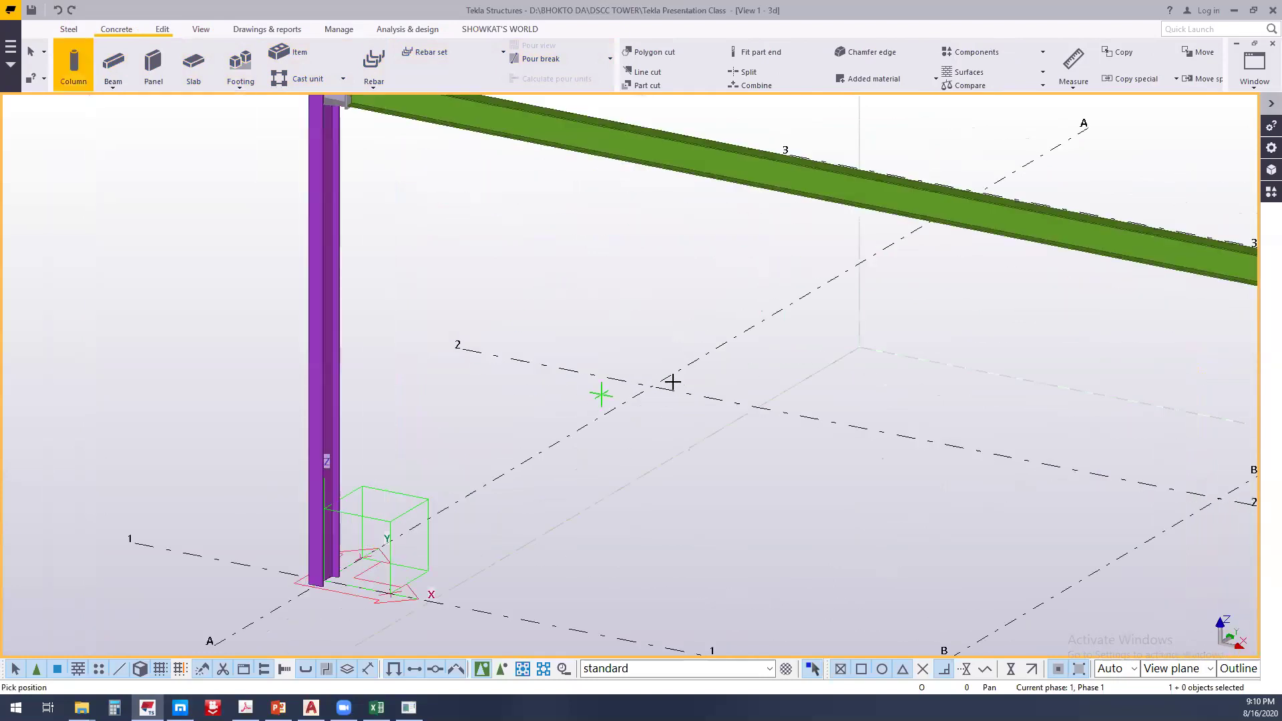
pyautogui.click(664, 382)
pyautogui.press('Escape')
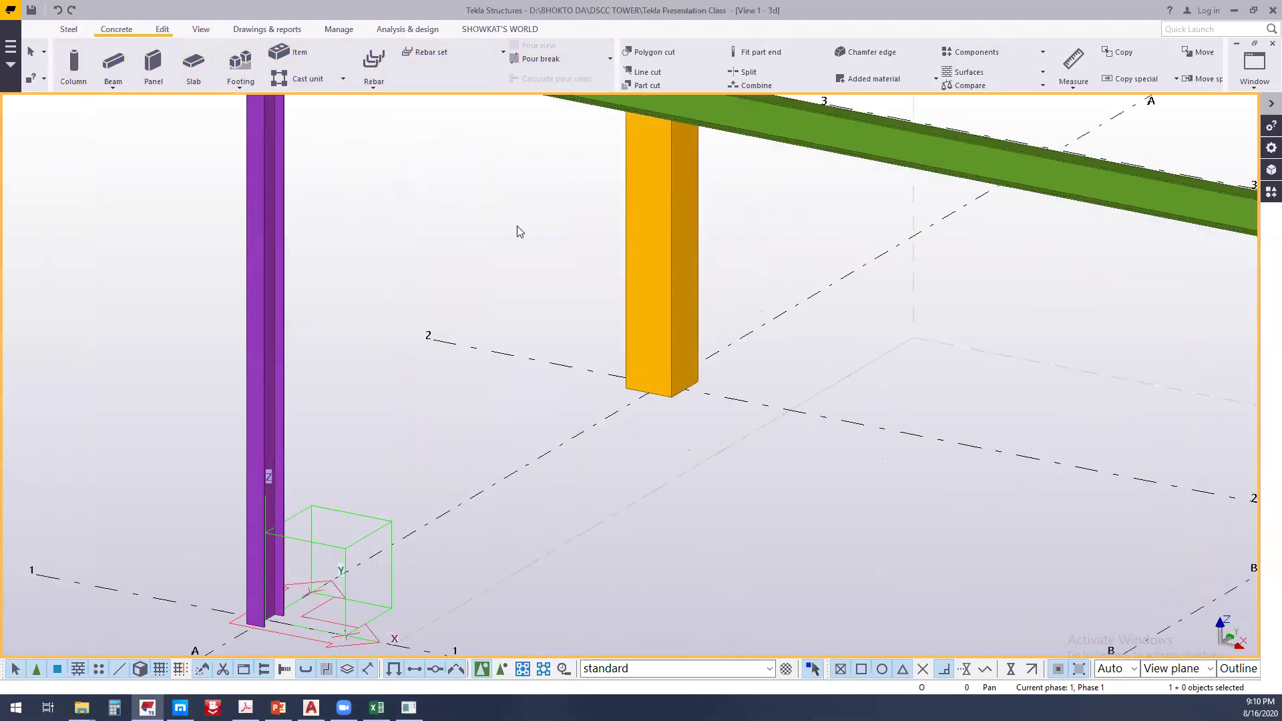
# Search the component catalog for "rei" to list the reinforcement components for the concrete column
pyautogui.click(201, 29)
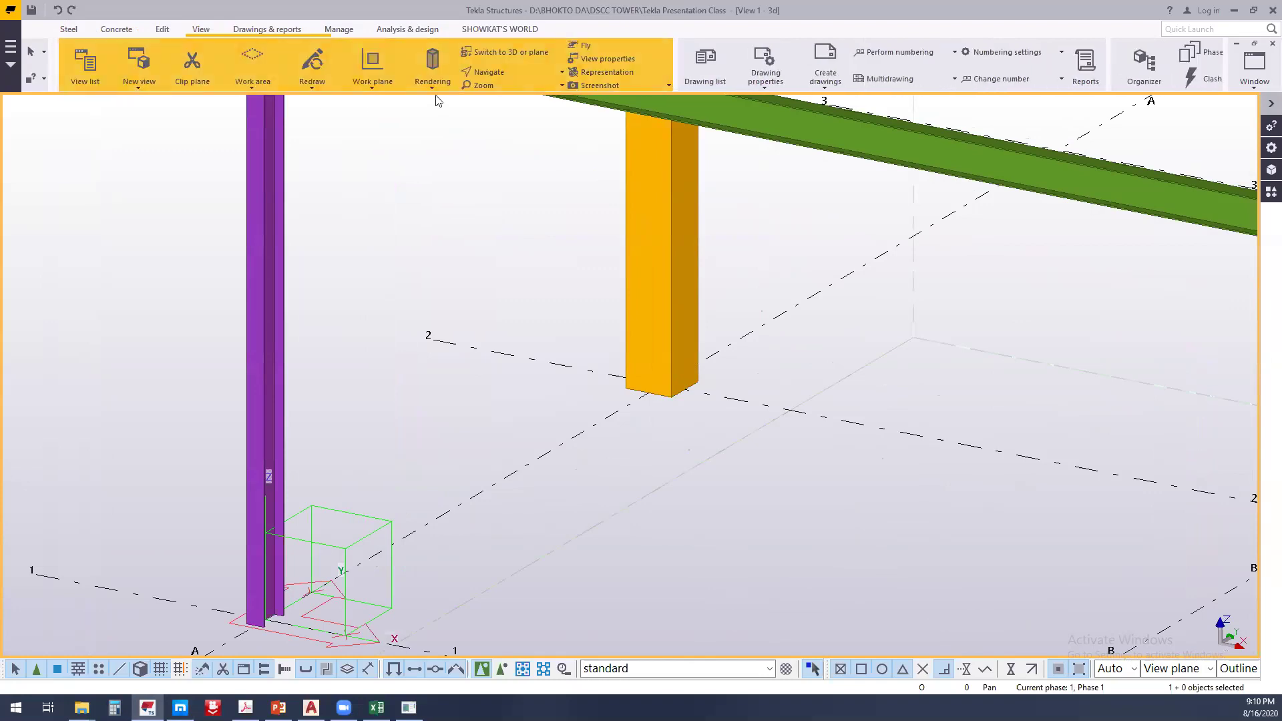
pyautogui.click(489, 74)
pyautogui.click(497, 99)
pyautogui.click(614, 193)
pyautogui.keyDown('ctrl'); pyautogui.moveTo(724, 295); pyautogui.dragTo(659, 357, button='middle'); pyautogui.keyUp('ctrl')
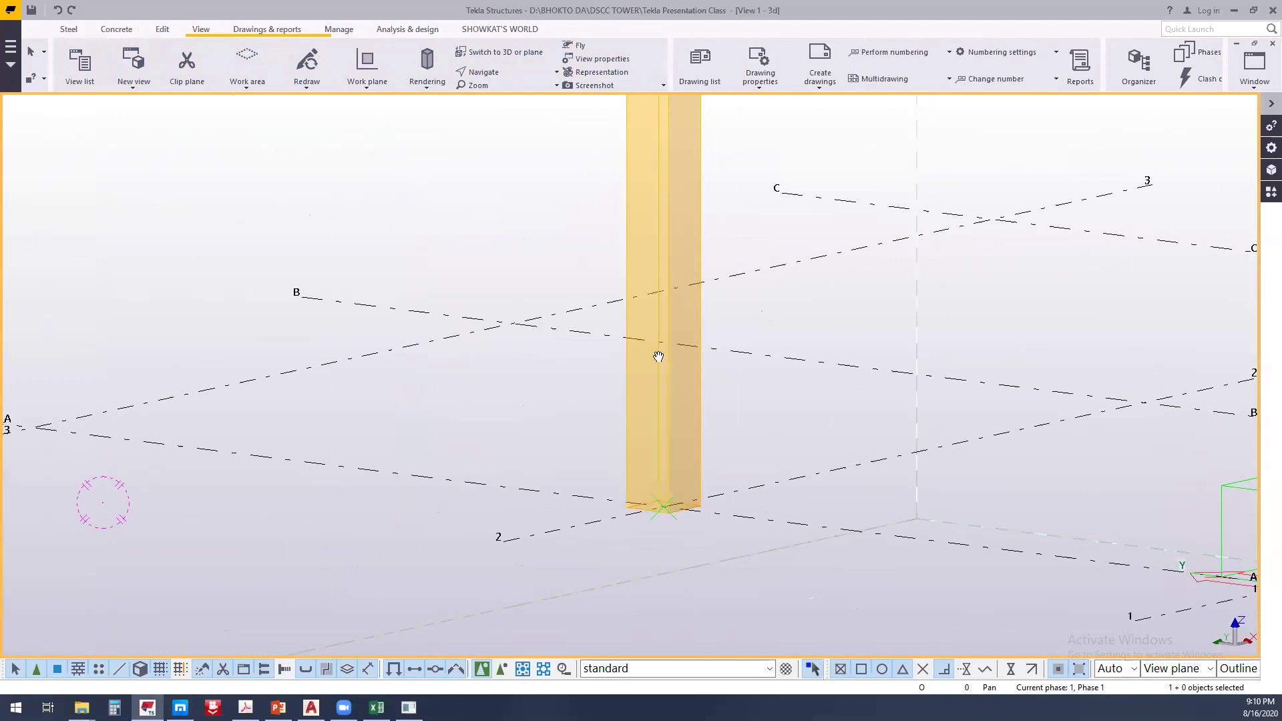
pyautogui.rightClick(578, 130)
pyautogui.click(613, 138)
pyautogui.click(1271, 193)
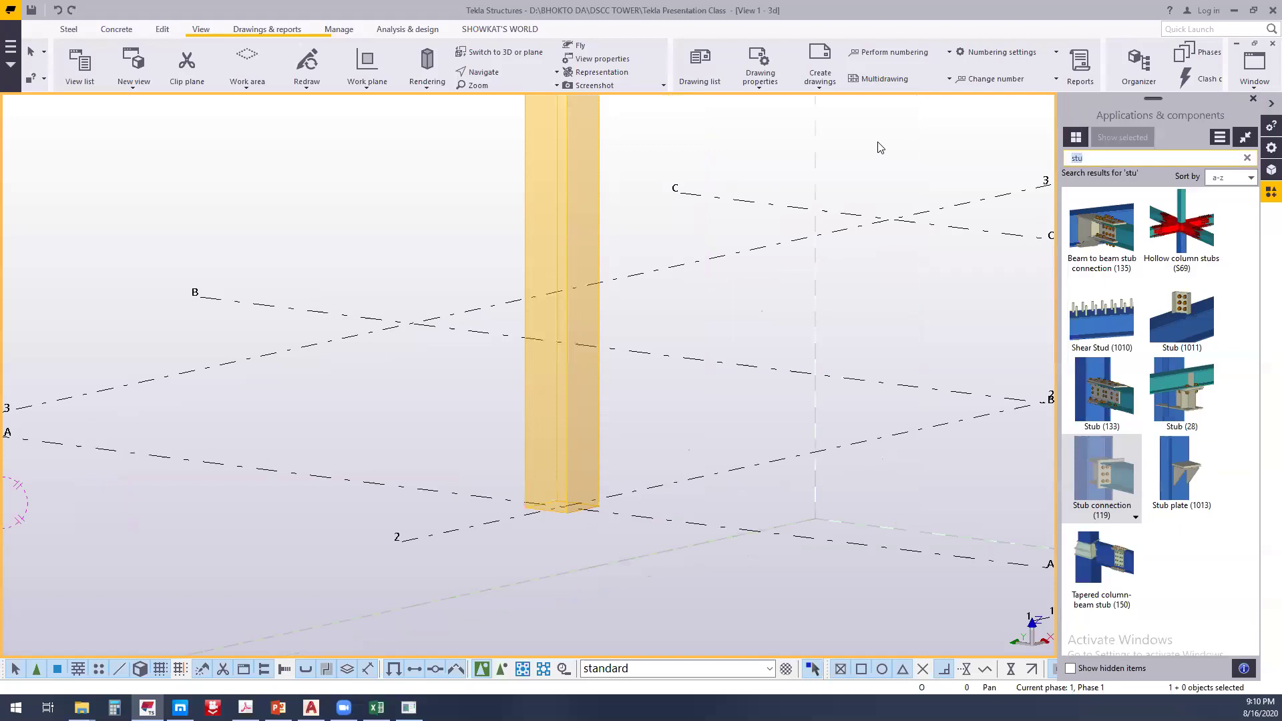
pyautogui.write('c')
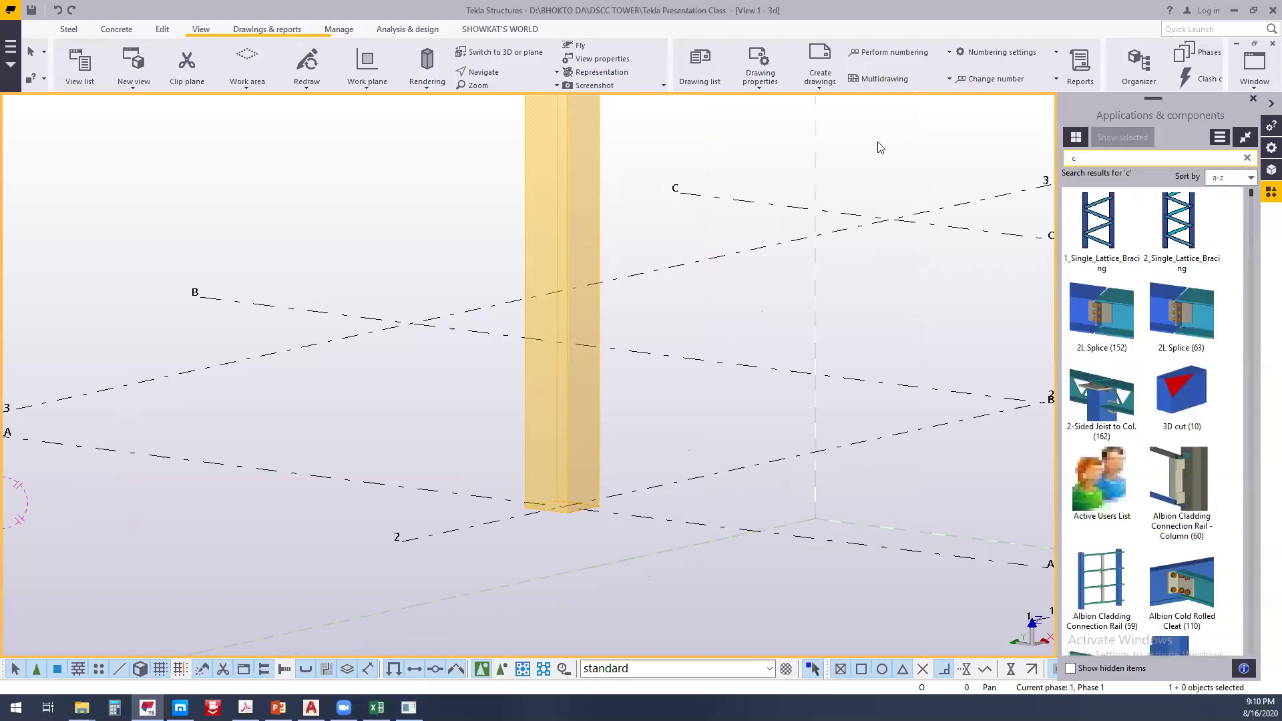
pyautogui.write('olu')
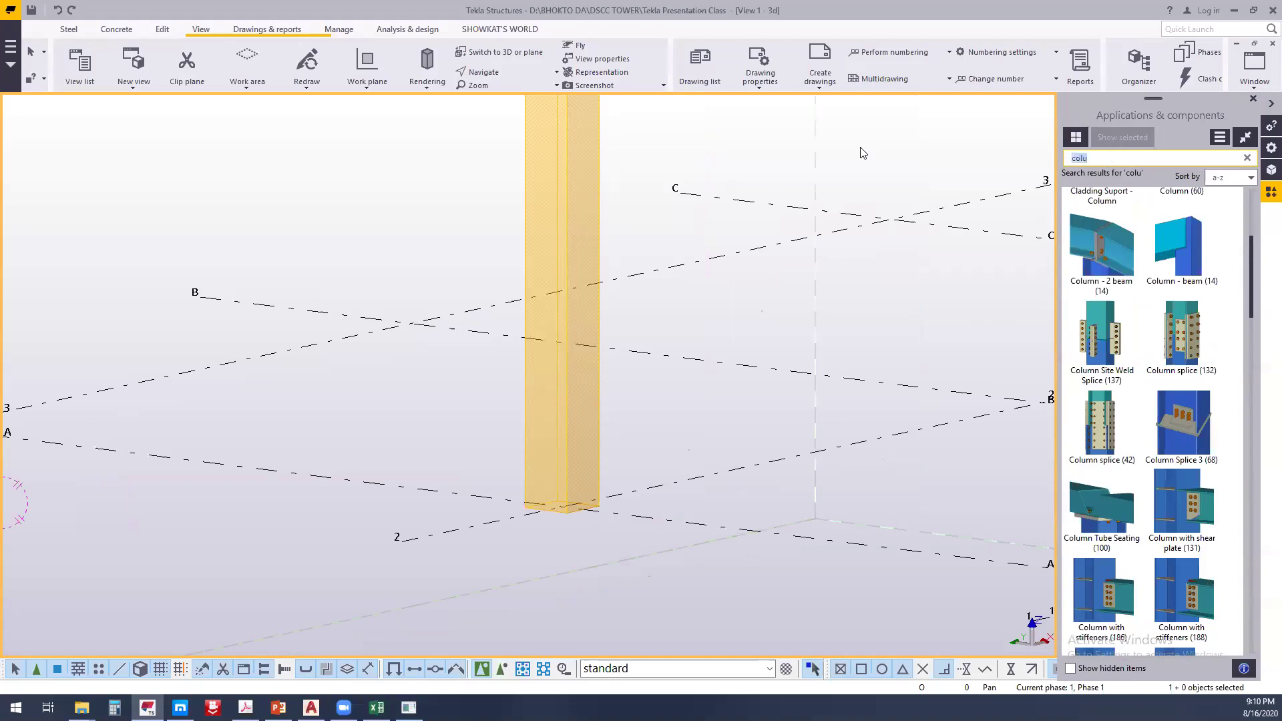
pyautogui.write('re')
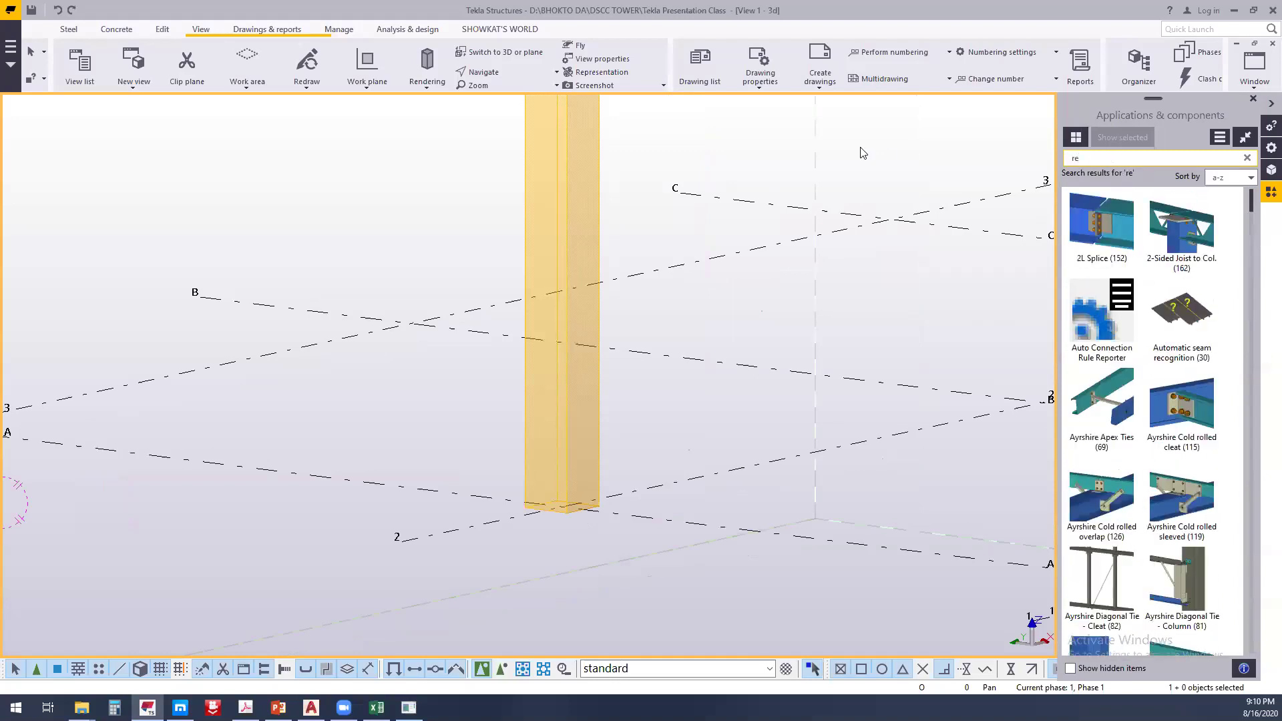
pyautogui.write('n')
pyautogui.press('BackSpace')
pyautogui.write('i')
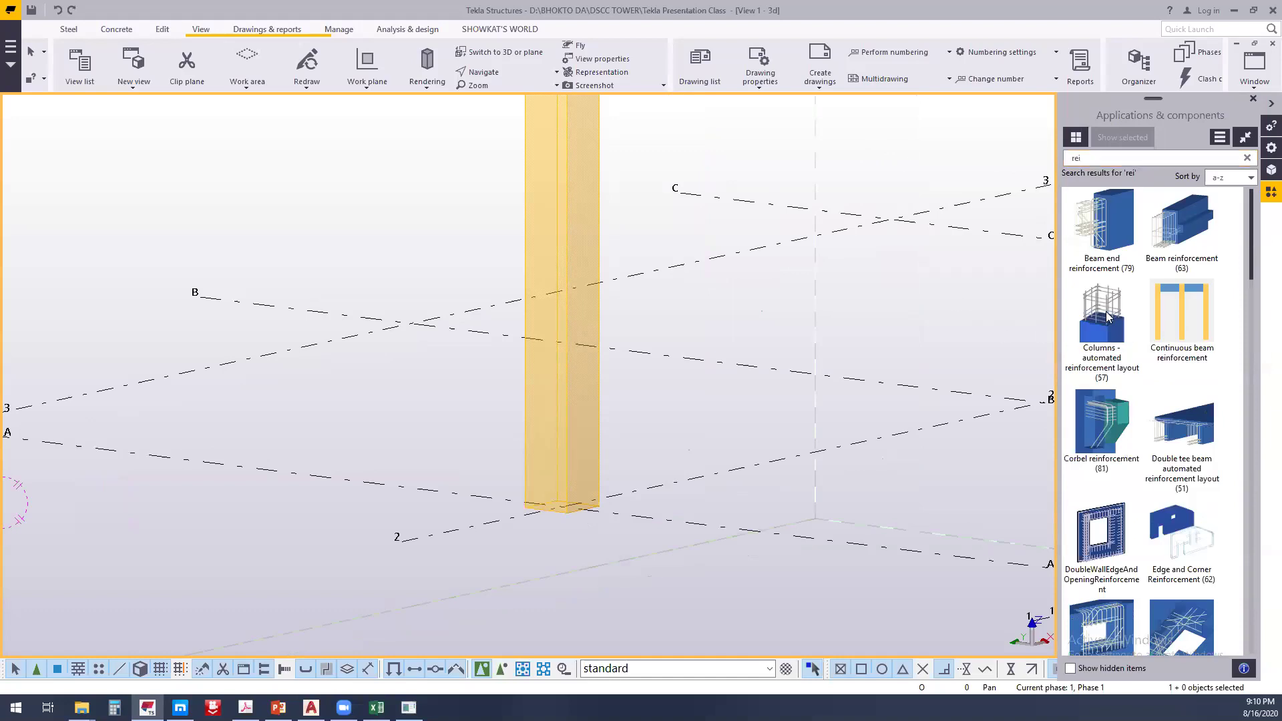
# Apply the Rectangular column reinforcement (83) component to the concrete column at grid A-2
pyautogui.click(1107, 317)
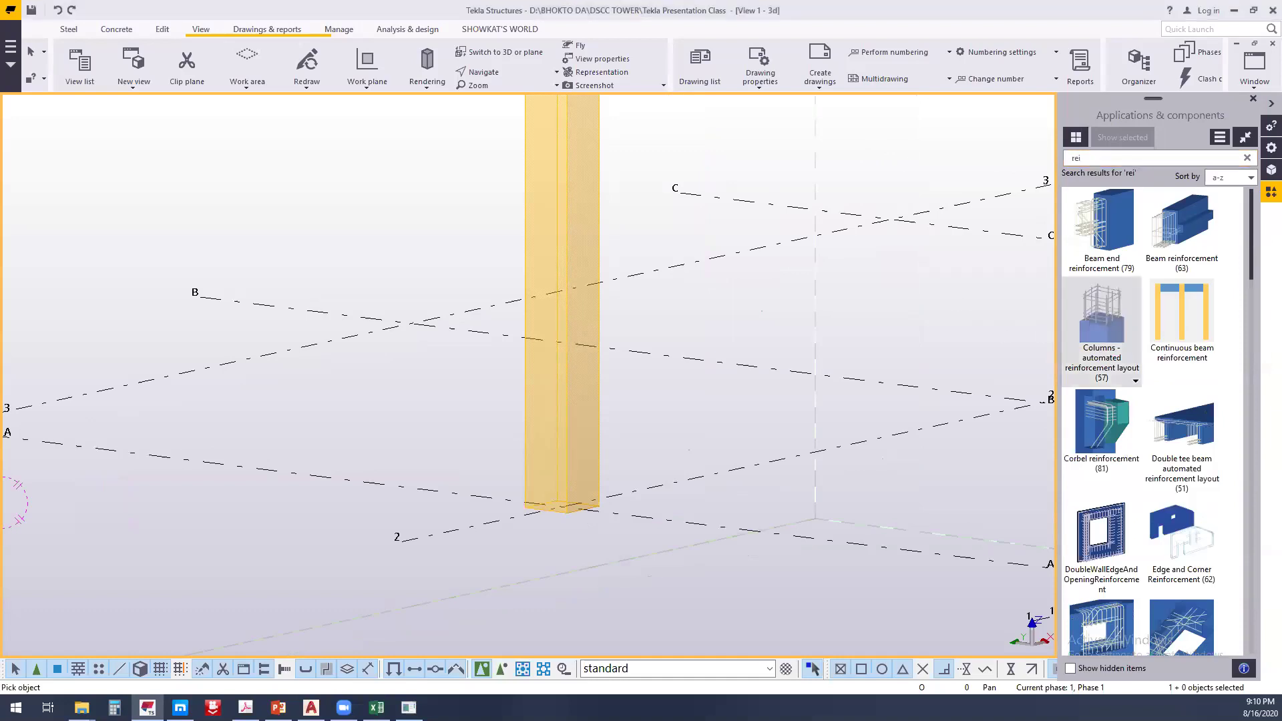
pyautogui.scroll(-10, 1151, 464)
pyautogui.scroll(-10, 1163, 462)
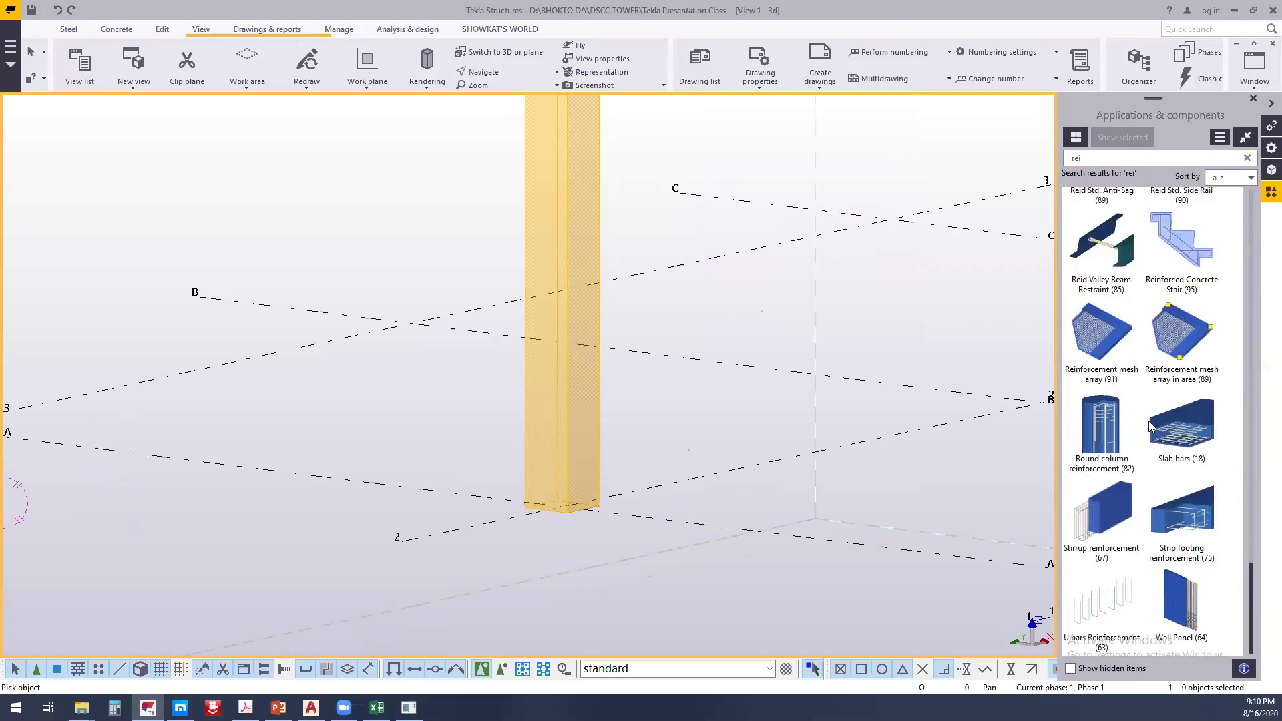
pyautogui.scroll(12, 1149, 427)
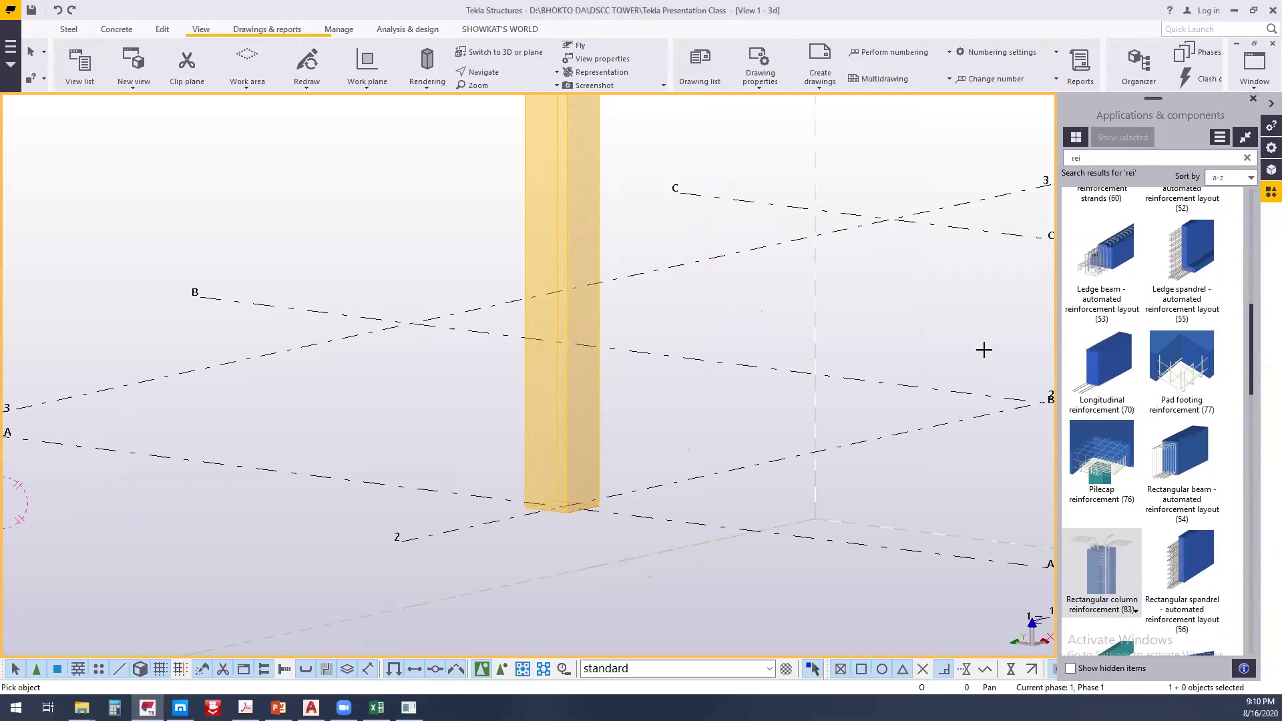
pyautogui.click(570, 189)
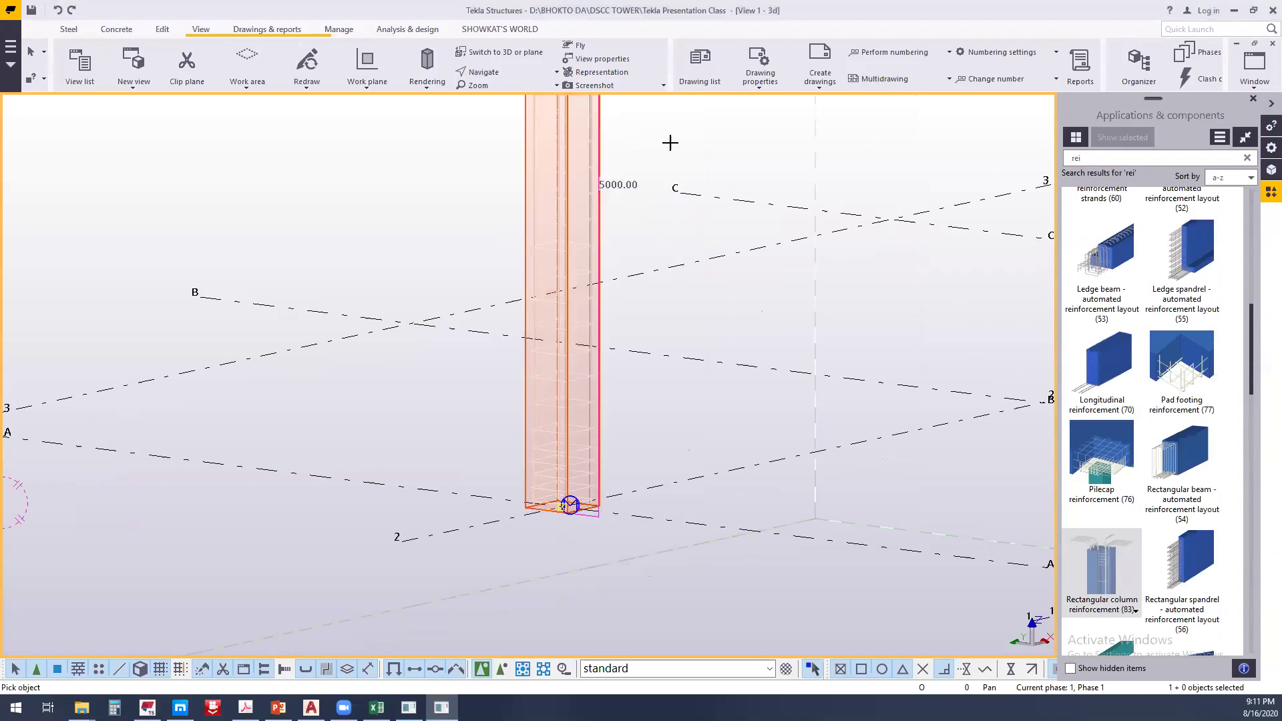
pyautogui.rightClick(693, 145)
pyautogui.click(728, 152)
# Examine the rebar at the concrete column's head and review all setting pages of its reinforcement component
pyautogui.scroll(5, 598, 240)
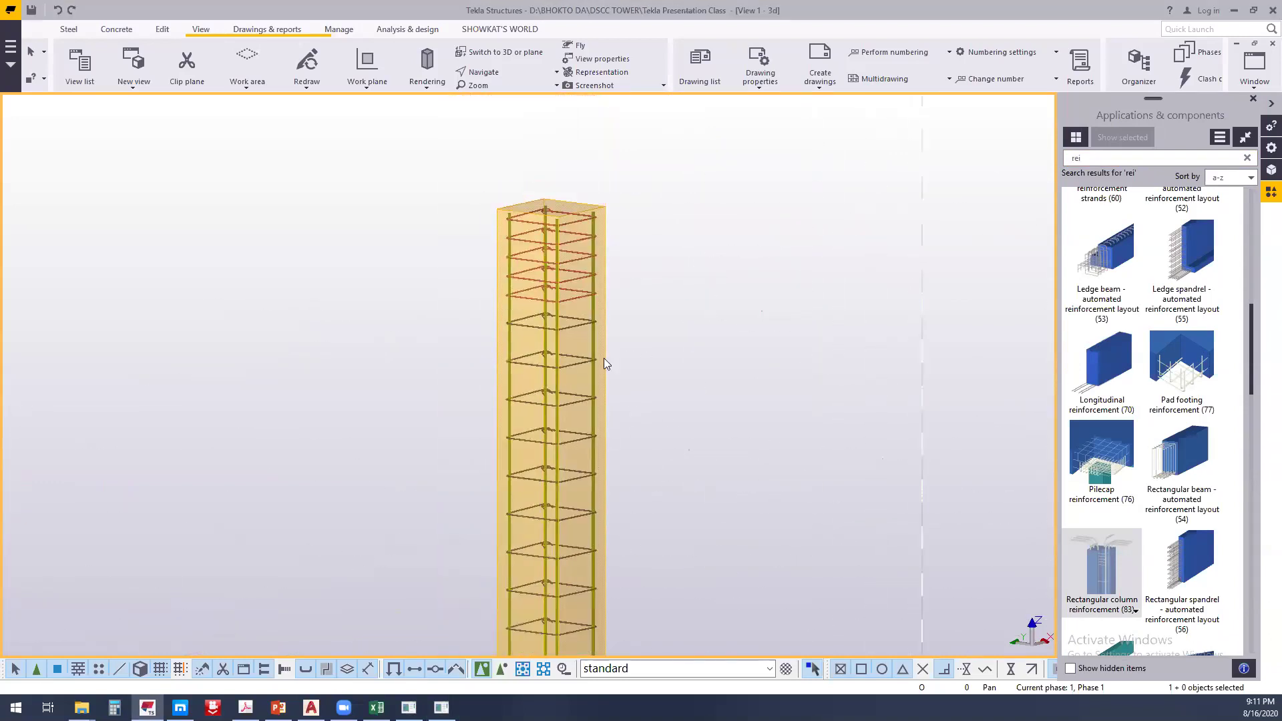
pyautogui.scroll(2, 580, 255)
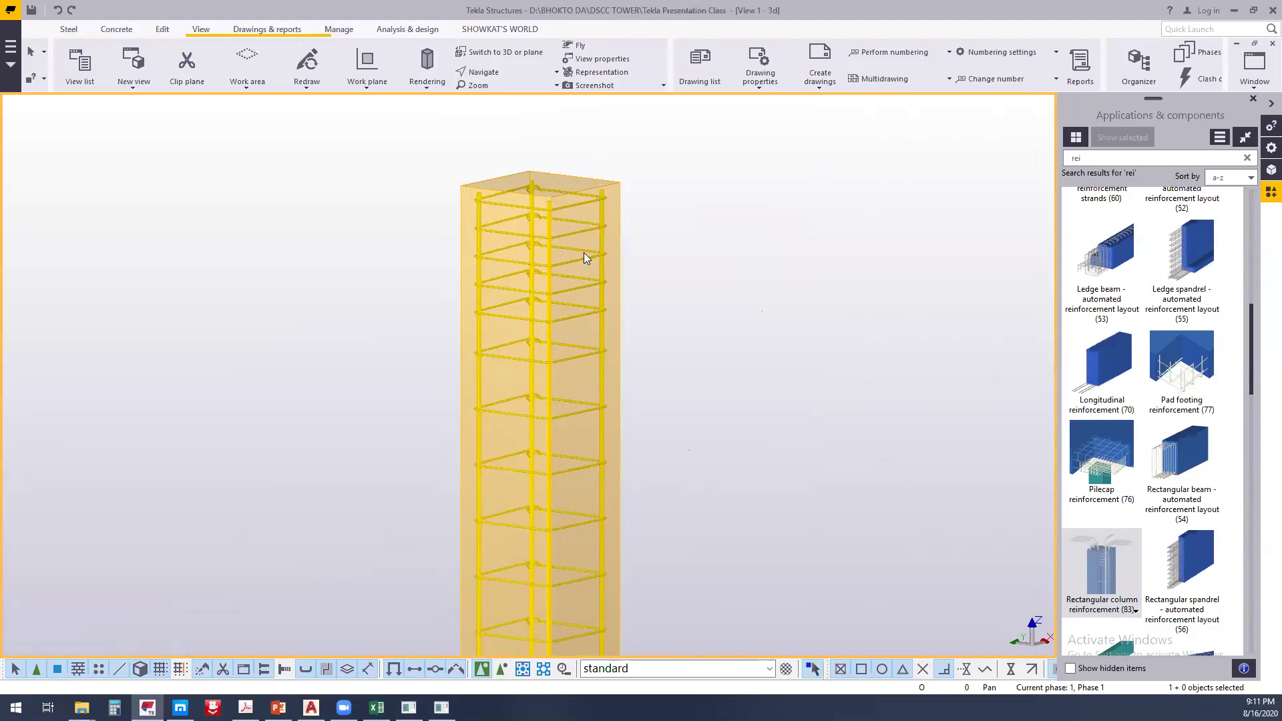
pyautogui.keyDown('ctrl'); pyautogui.moveTo(595, 287); pyautogui.dragTo(550, 281, button='middle'); pyautogui.keyUp('ctrl')
pyautogui.scroll(8, 549, 280)
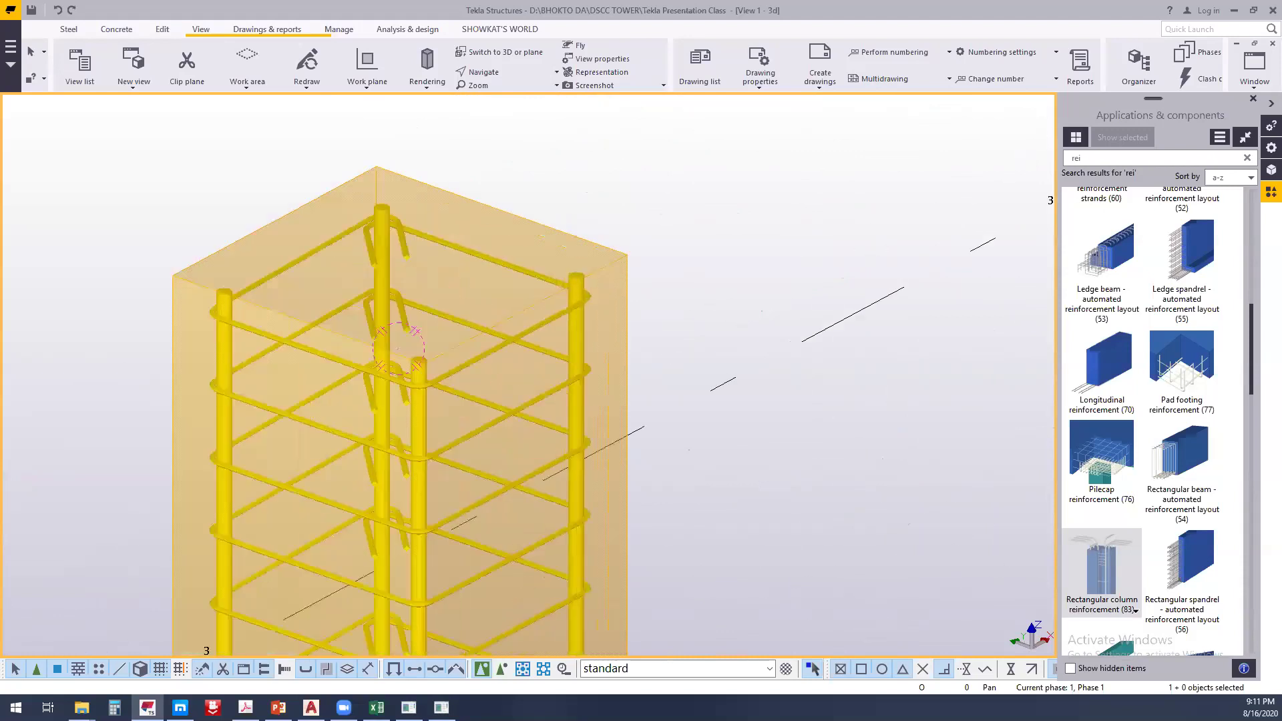
pyautogui.click(465, 160)
pyautogui.click(503, 160)
pyautogui.click(541, 159)
pyautogui.click(594, 160)
pyautogui.click(644, 160)
pyautogui.click(678, 160)
pyautogui.click(423, 159)
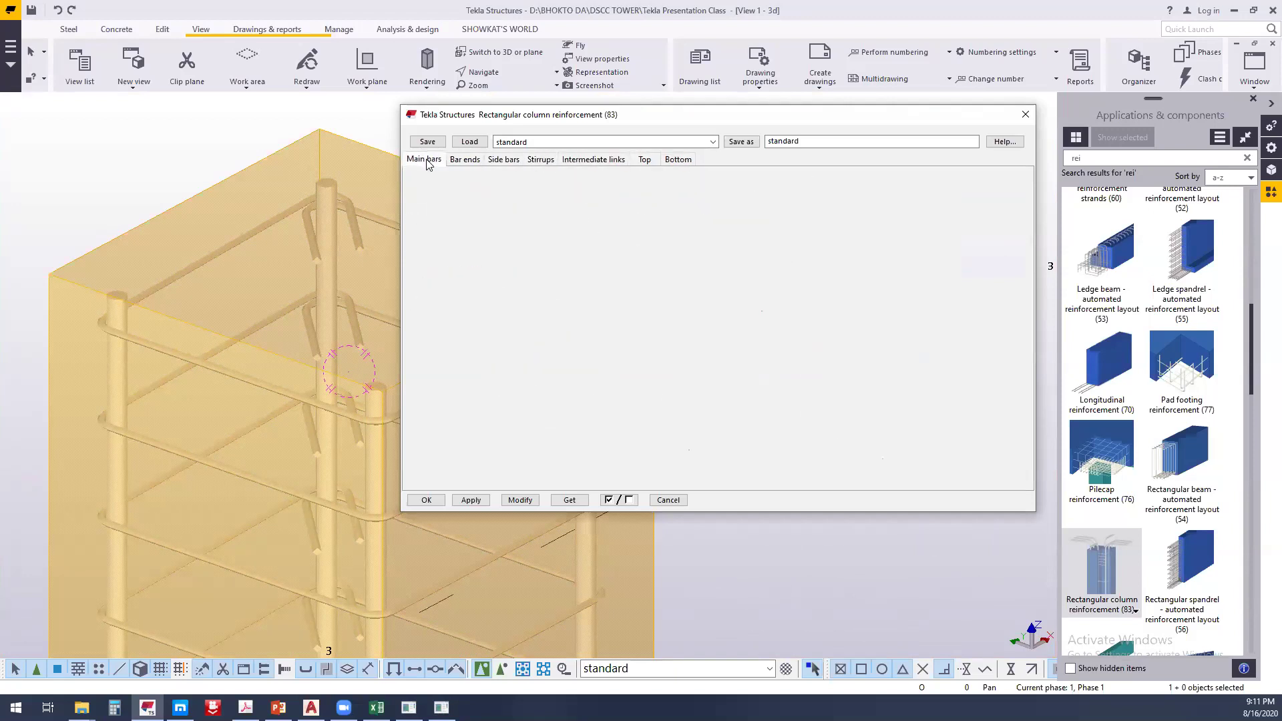
# Set the size of the column's main bars to 16 and modify the reinforcement
pyautogui.scroll(-3, 220, 261)
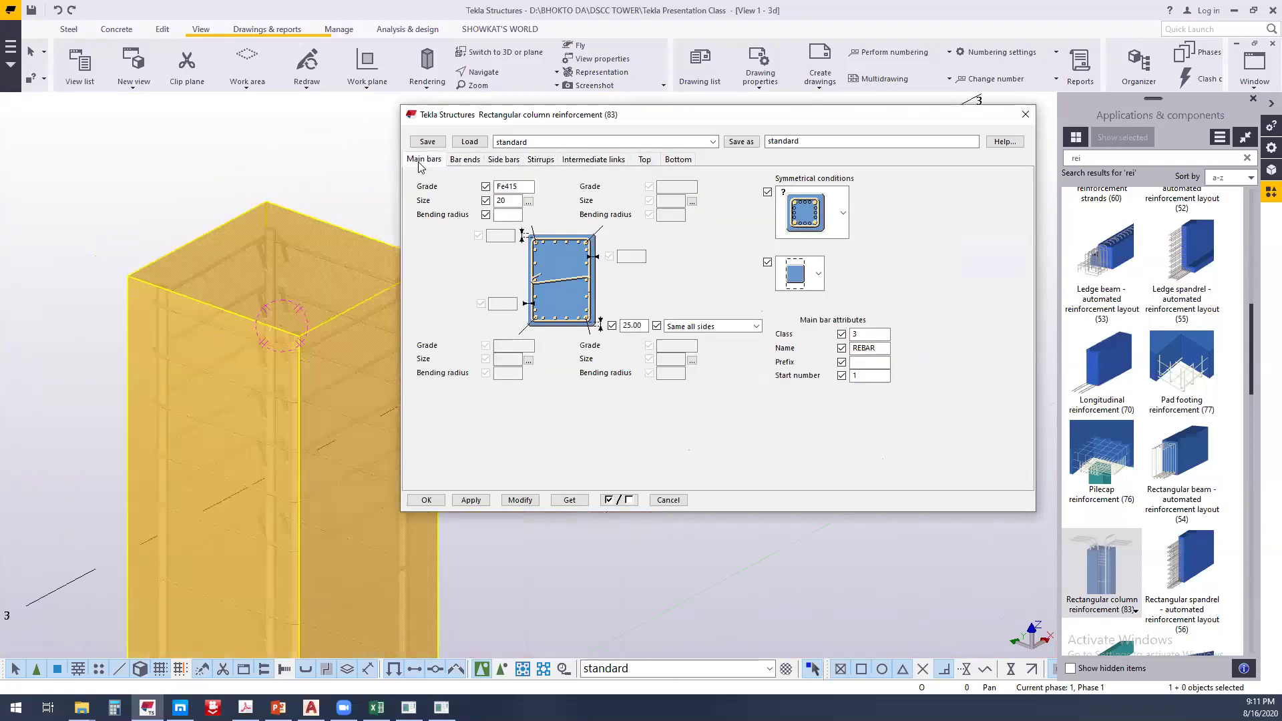
pyautogui.scroll(-2, 389, 205)
pyautogui.doubleClick(507, 201)
pyautogui.write('16')
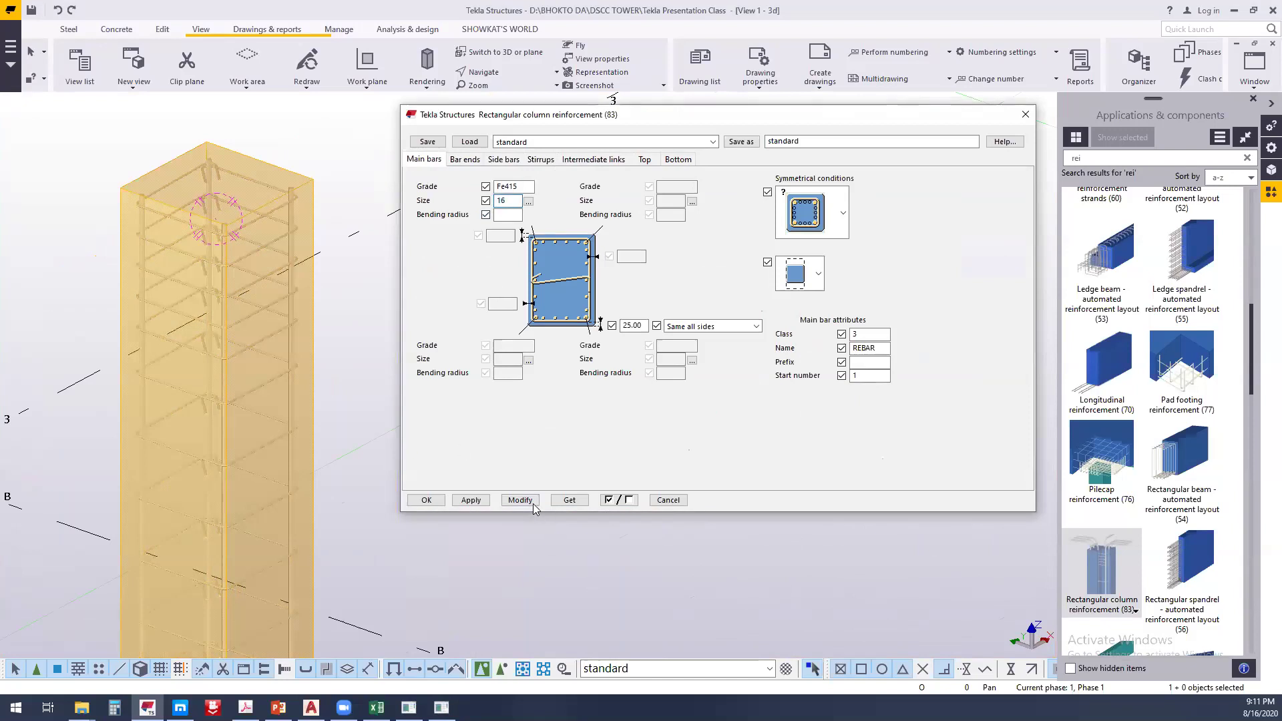
pyautogui.click(520, 501)
pyautogui.scroll(5, 287, 200)
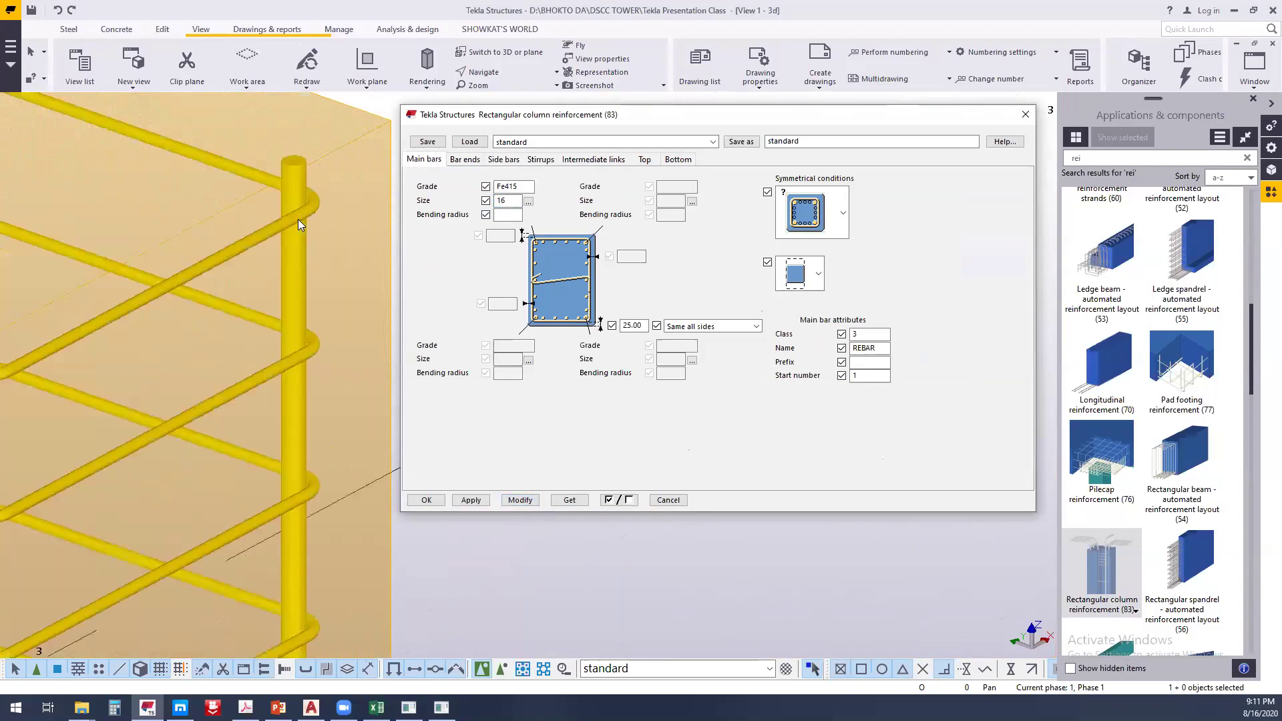
# Review the bar ends and side bars settings, switch the model to plan view and close the reinforcement properties
pyautogui.click(465, 159)
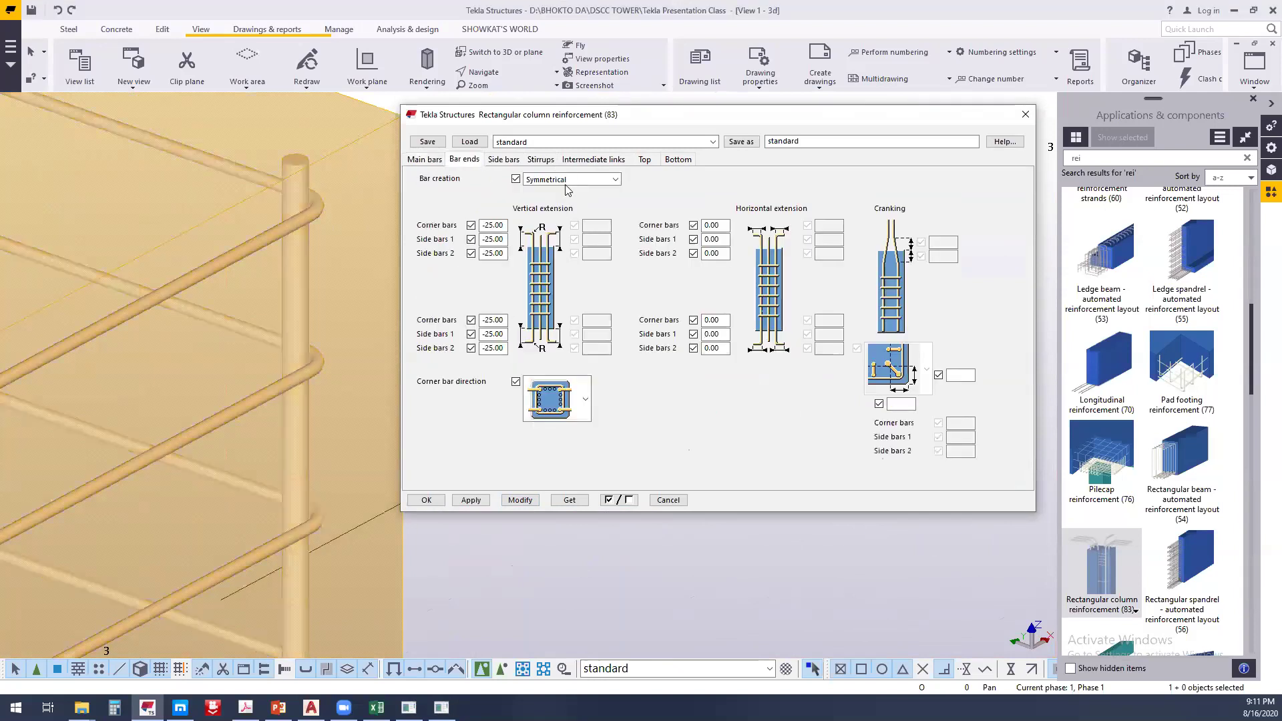
pyautogui.click(502, 160)
pyautogui.scroll(-5, 199, 290)
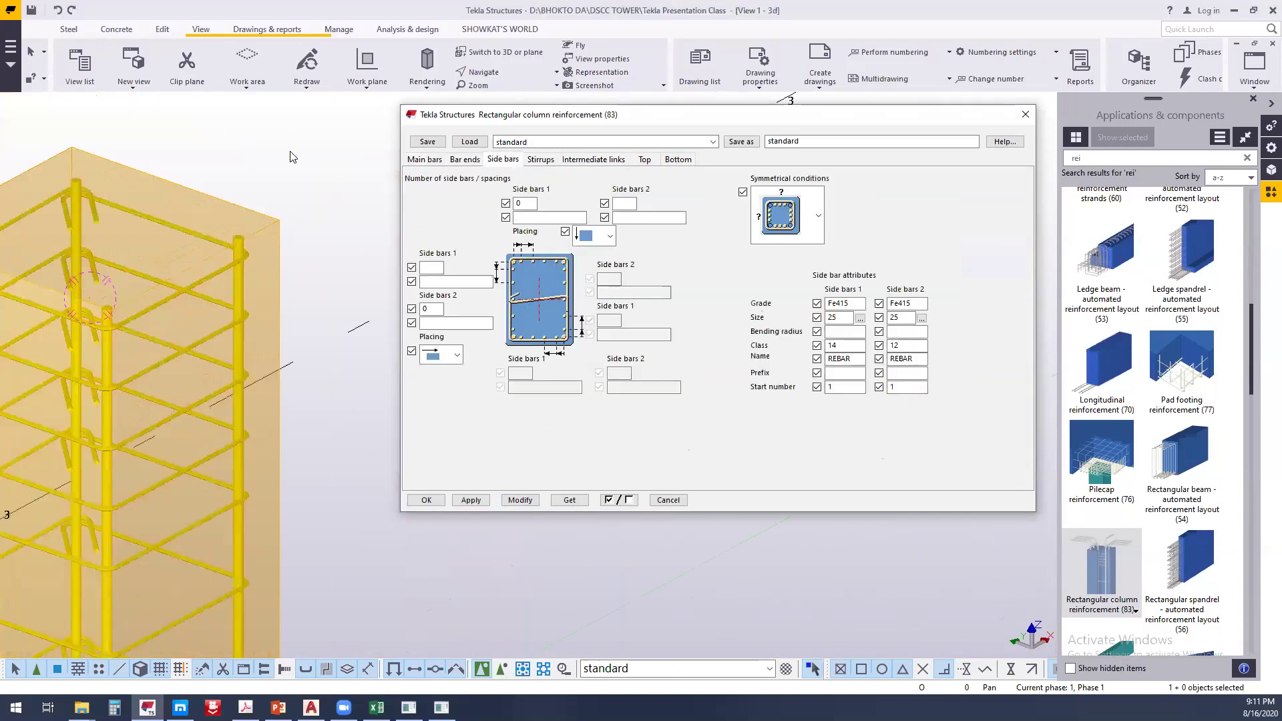
pyautogui.click(290, 157)
pyautogui.hotkey('ctrl', 'p')
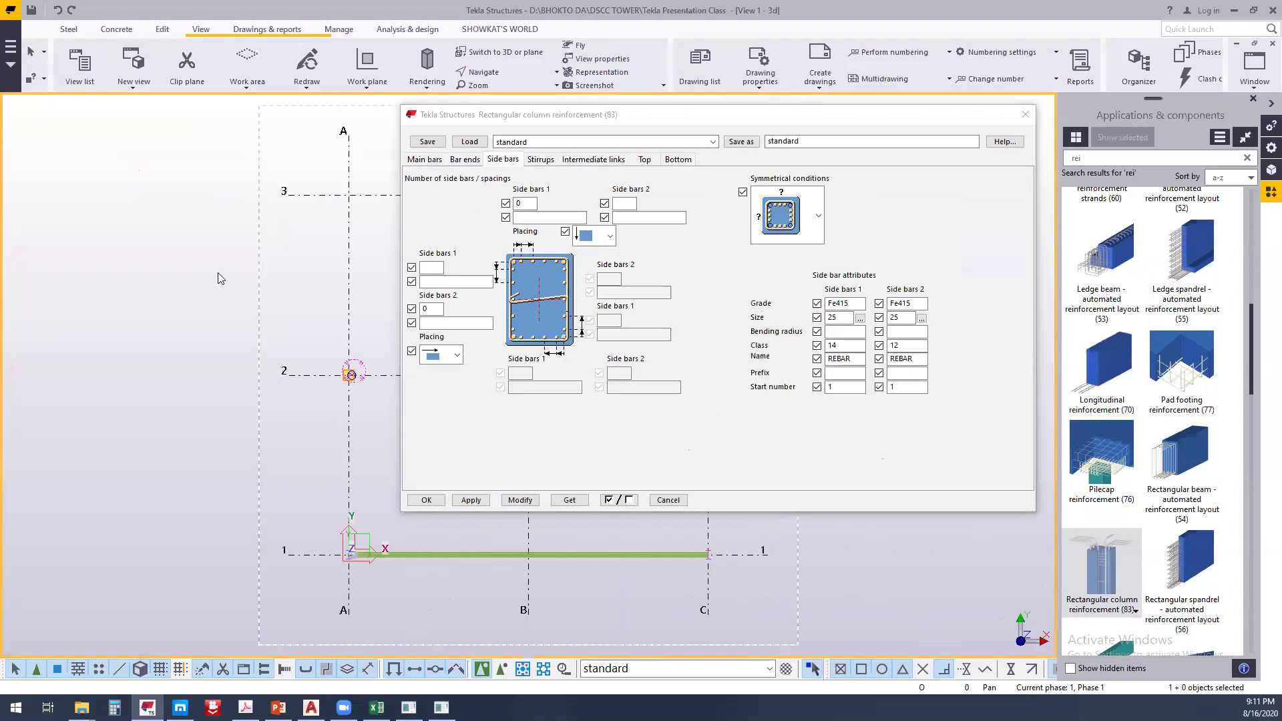
pyautogui.click(1025, 114)
# Measure the concrete cover between the stirrup's outer edge and the column face in plan view, and clear the measurement
pyautogui.scroll(8, 357, 366)
pyautogui.scroll(2, 543, 374)
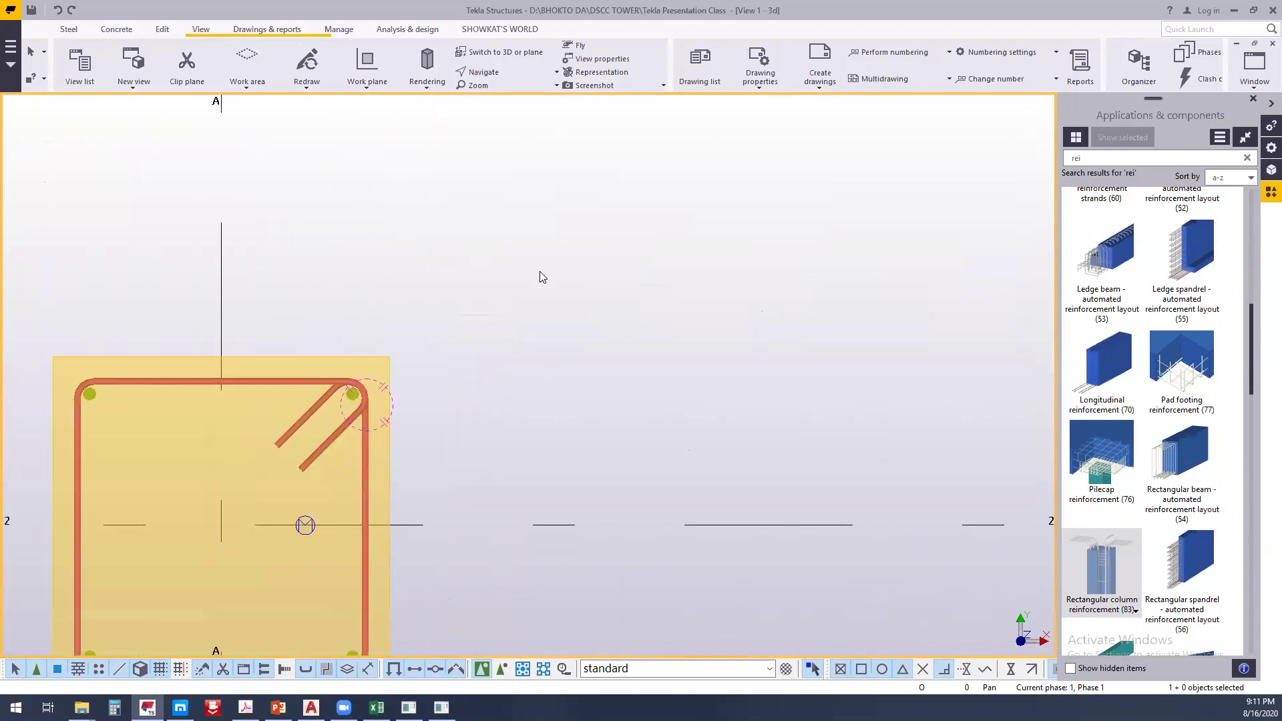
pyautogui.moveTo(283, 461); pyautogui.dragTo(561, 306, button='middle')
pyautogui.click(585, 263)
pyautogui.click(162, 28)
pyautogui.click(507, 87)
pyautogui.click(534, 159)
pyautogui.scroll(3, 383, 209)
pyautogui.scroll(3, 404, 227)
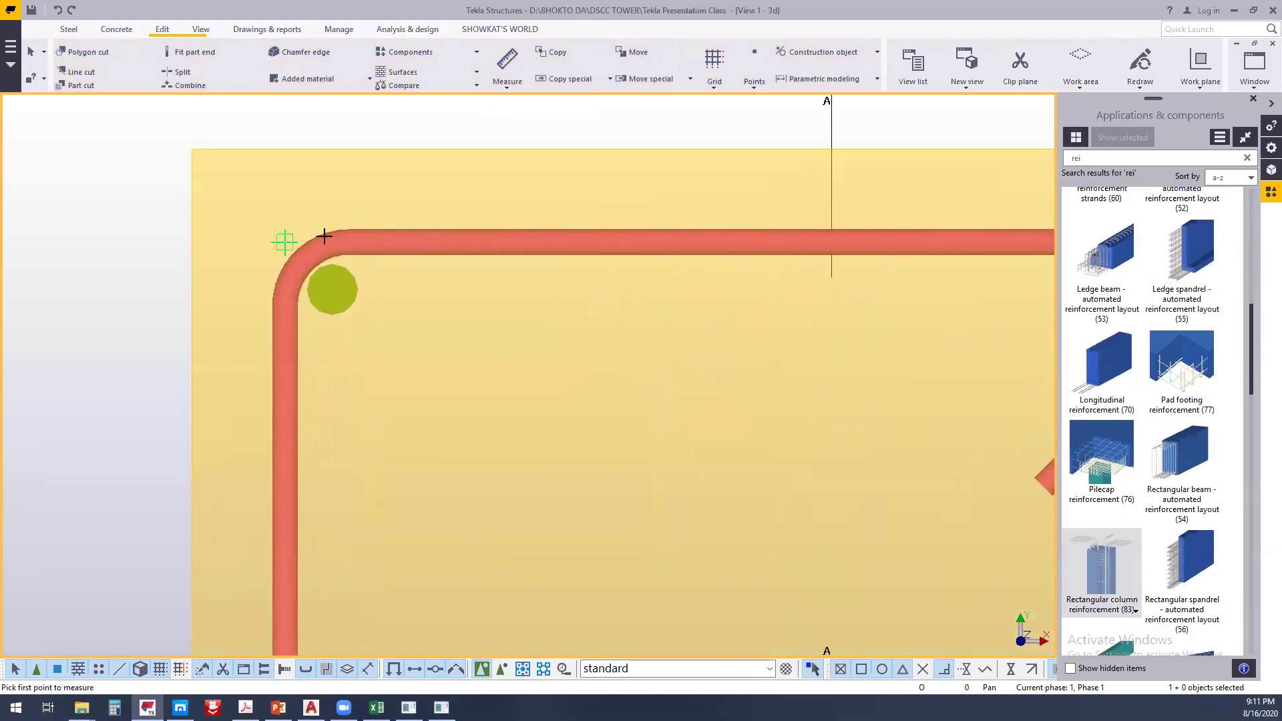
pyautogui.rightClick(444, 195)
pyautogui.click(487, 343)
pyautogui.click(507, 229)
pyautogui.click(504, 149)
pyautogui.click(535, 177)
pyautogui.rightClick(571, 141)
pyautogui.click(607, 150)
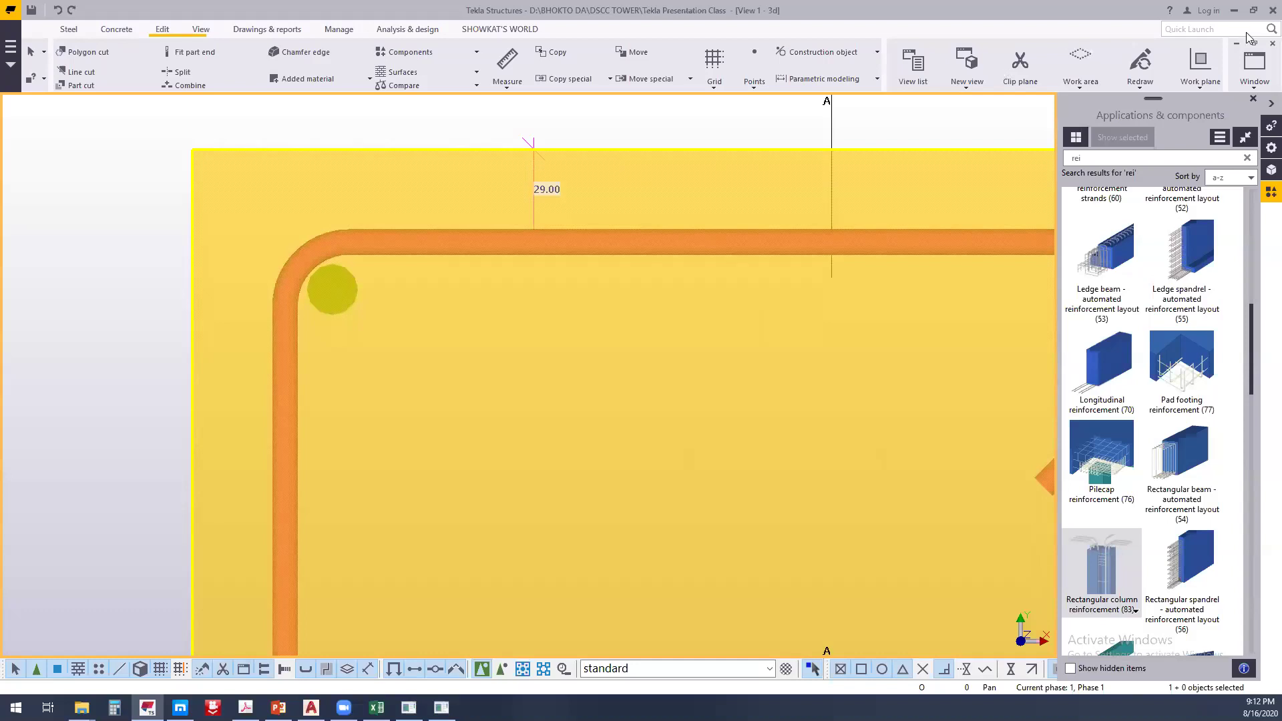
pyautogui.rightClick(1035, 145)
pyautogui.click(1028, 194)
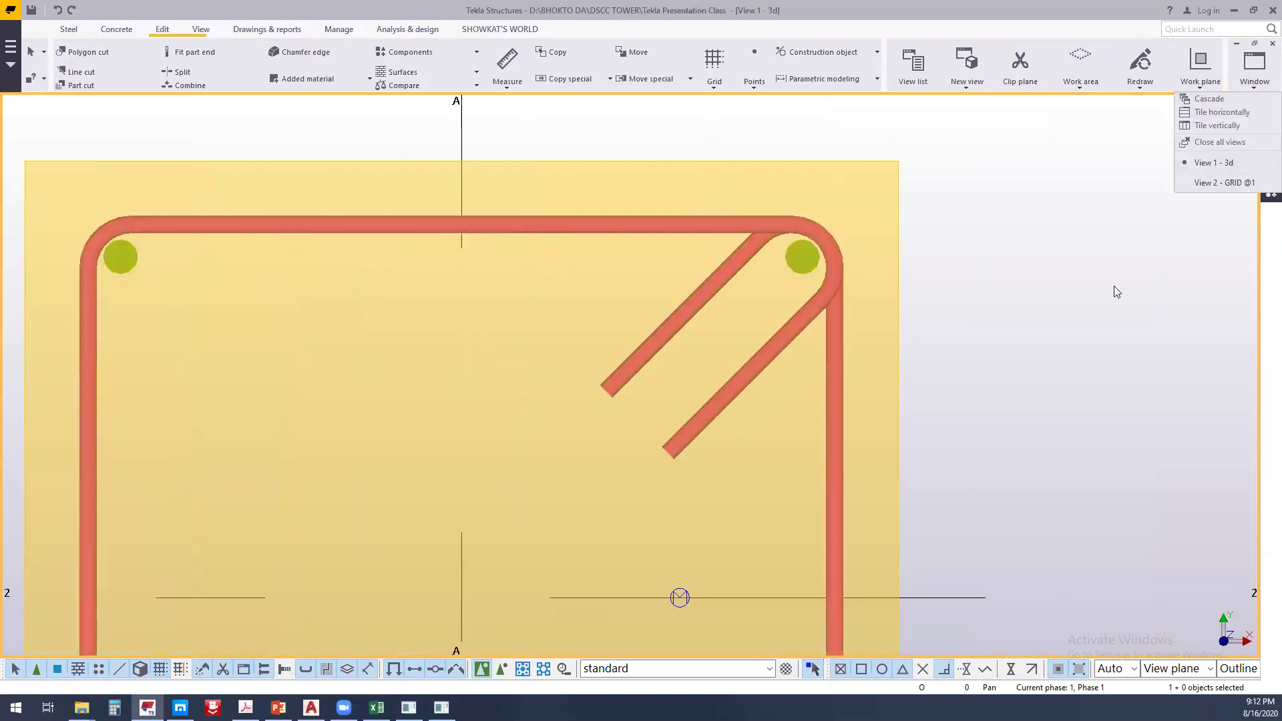
# Return to the 3D view and place a concrete pad footing under the reinforced column at grid A-2
pyautogui.hotkey('ctrl', 'p')
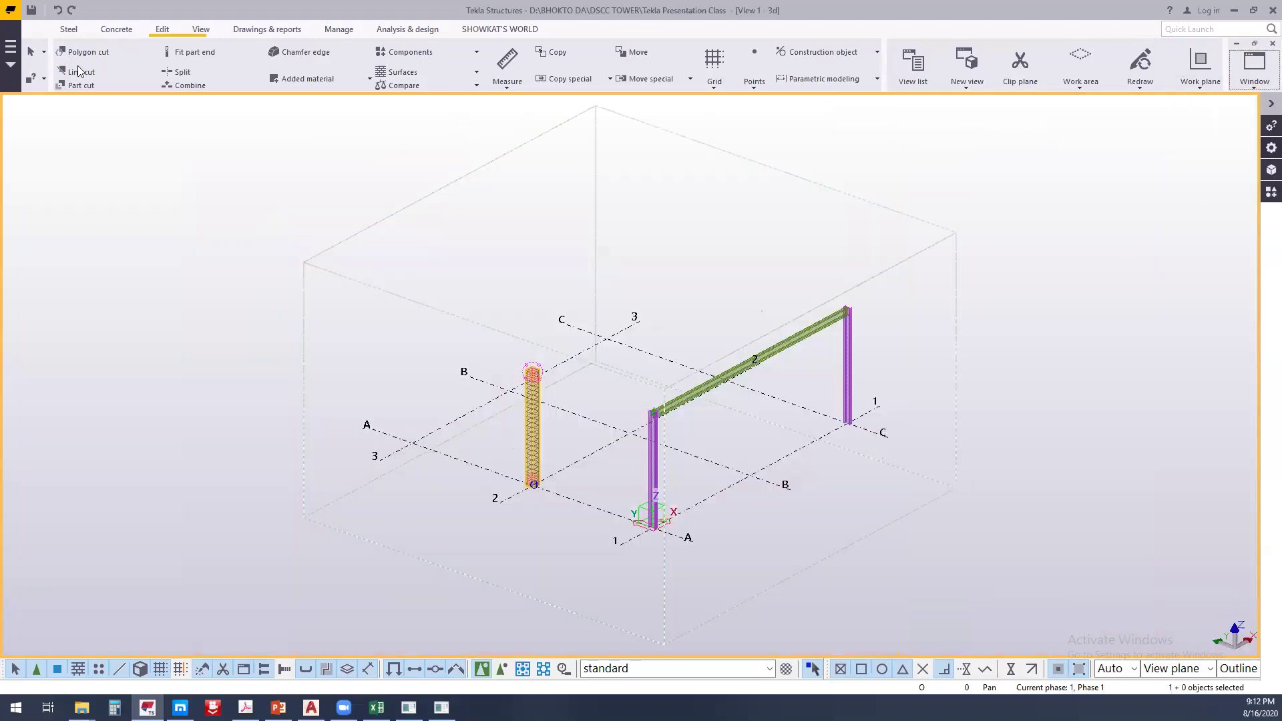
pyautogui.scroll(3, 117, 36)
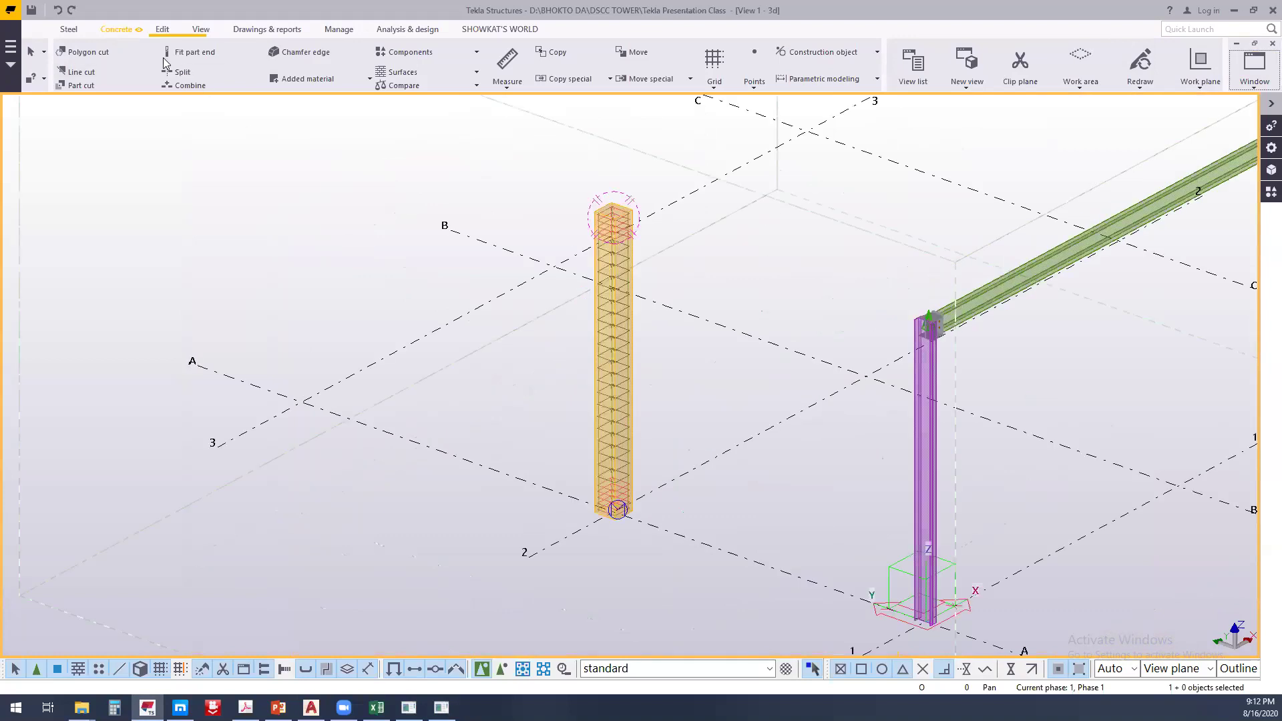
pyautogui.click(118, 31)
pyautogui.click(242, 69)
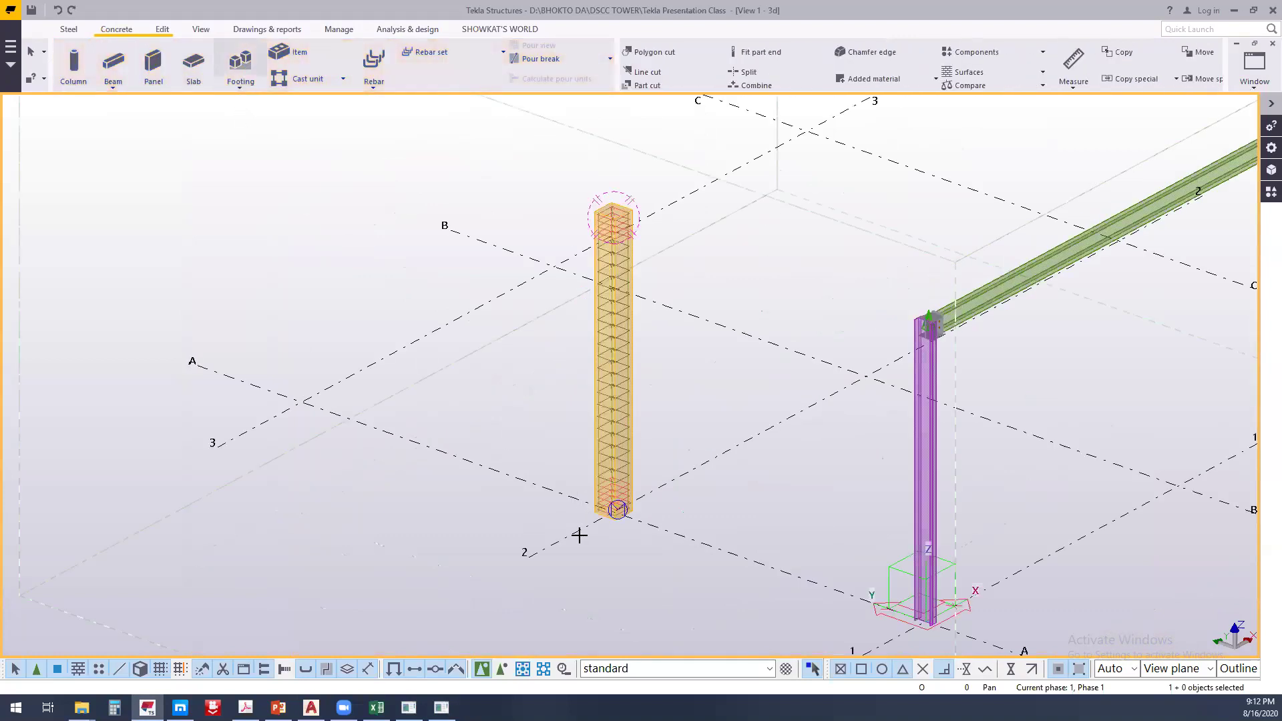
pyautogui.scroll(2, 595, 450)
pyautogui.scroll(4, 595, 450)
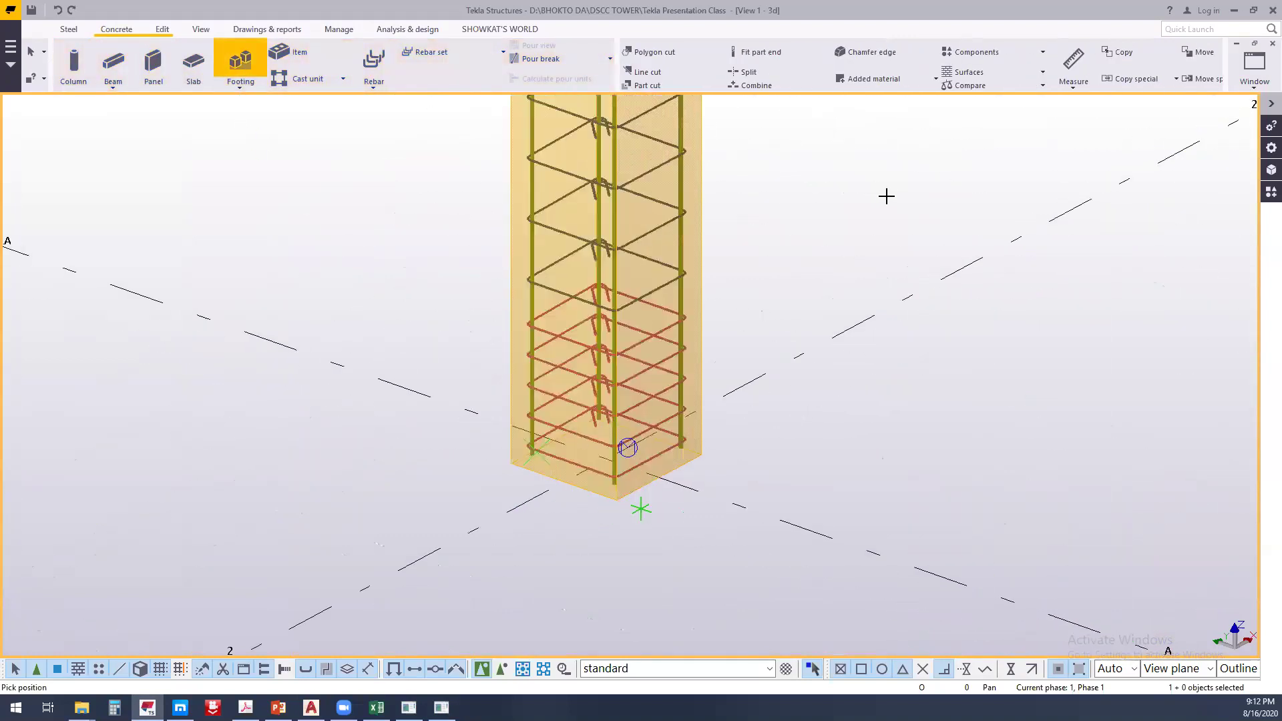
pyautogui.click(1172, 205)
pyautogui.rightClick(881, 193)
pyautogui.click(910, 202)
pyautogui.scroll(-2, 1119, 229)
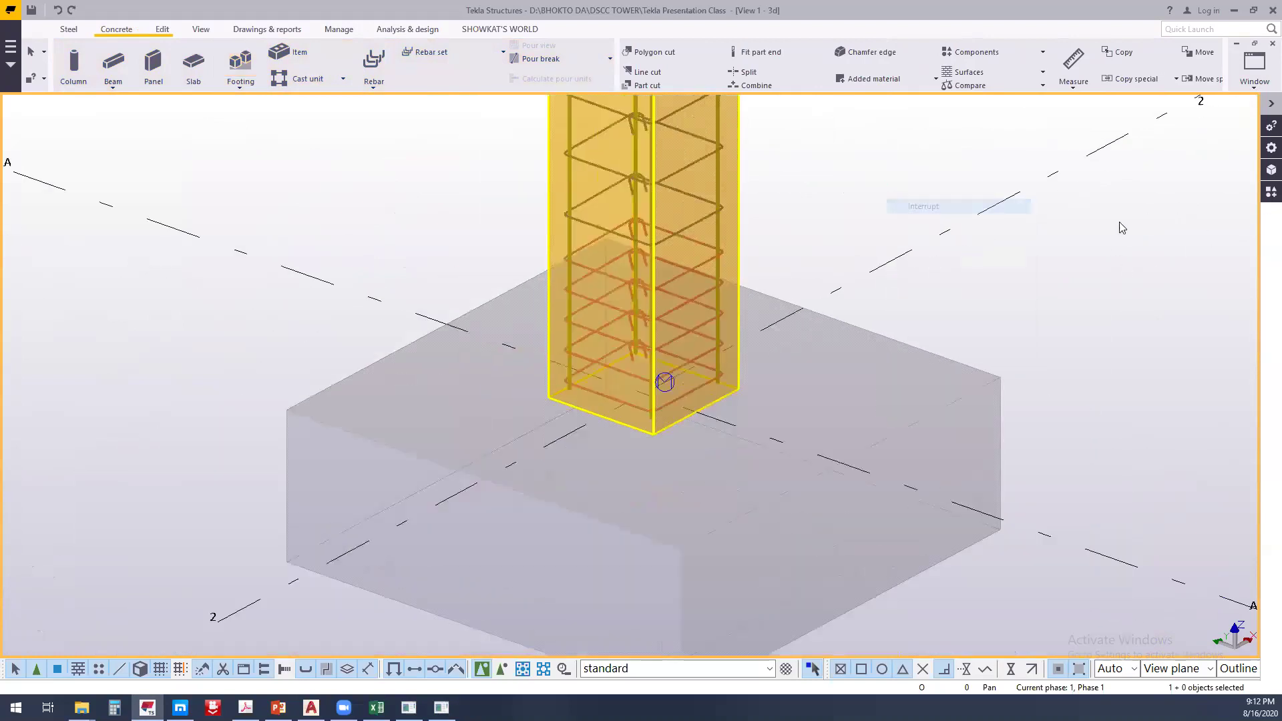
# Search the component catalog for "foo" and apply Starter bars for footing (87) to the concrete column
pyautogui.click(1271, 191)
pyautogui.click(1083, 157)
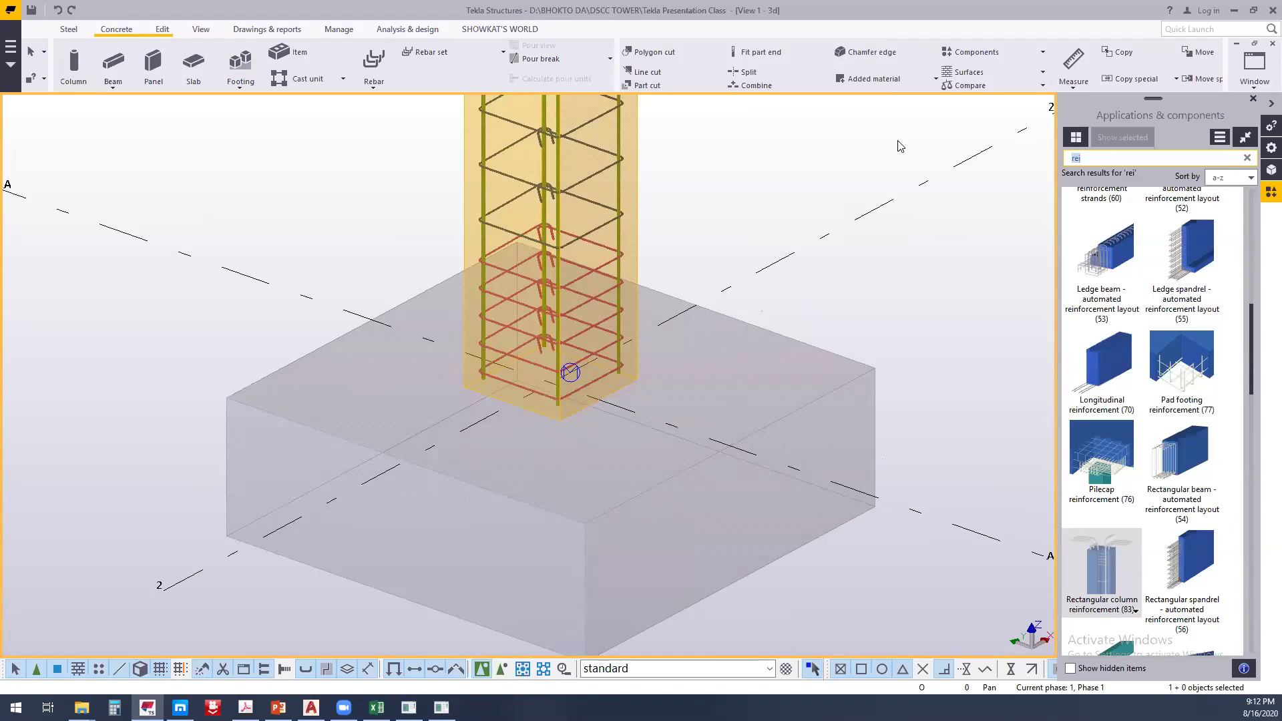
pyautogui.write('fo')
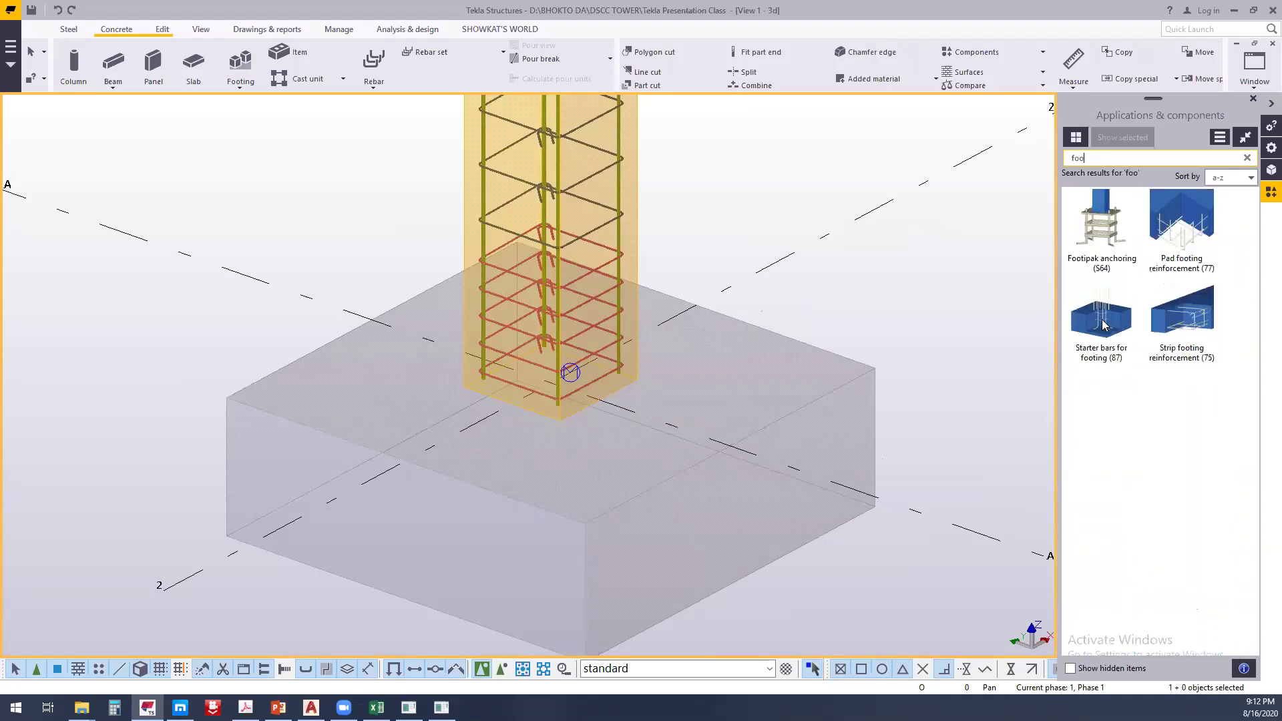
pyautogui.write('o')
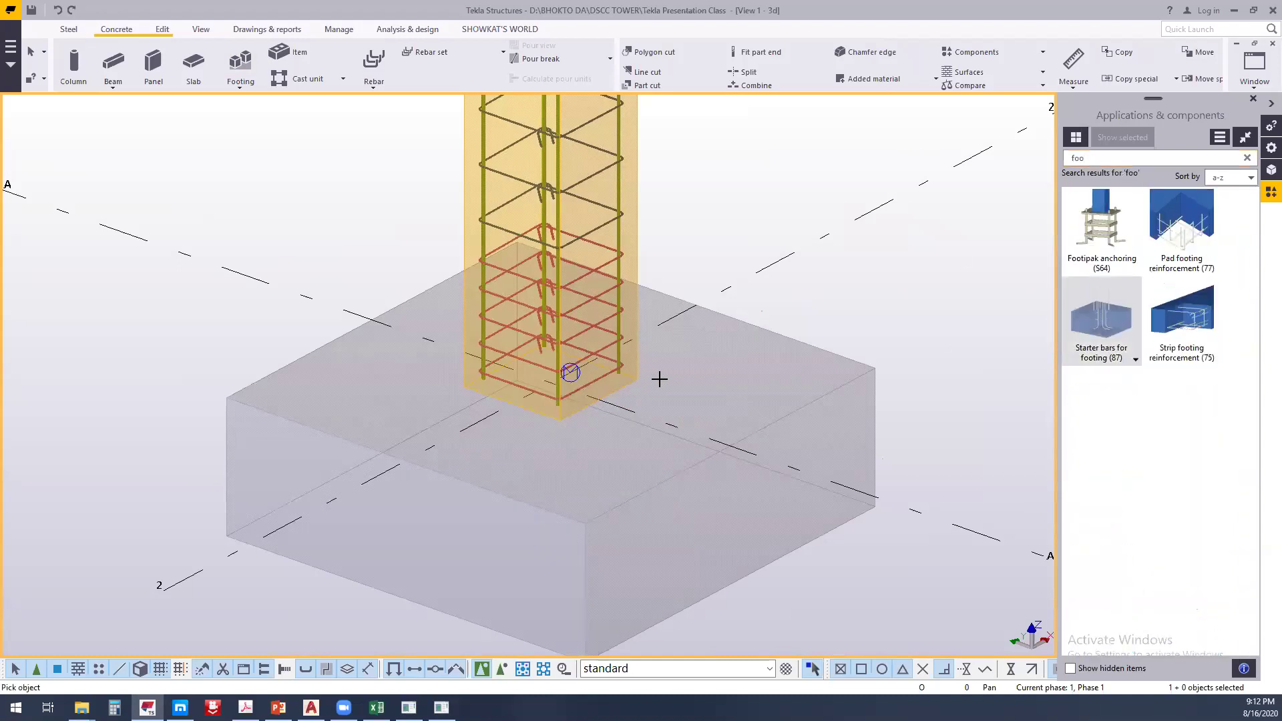
pyautogui.scroll(2, 651, 382)
pyautogui.click(562, 408)
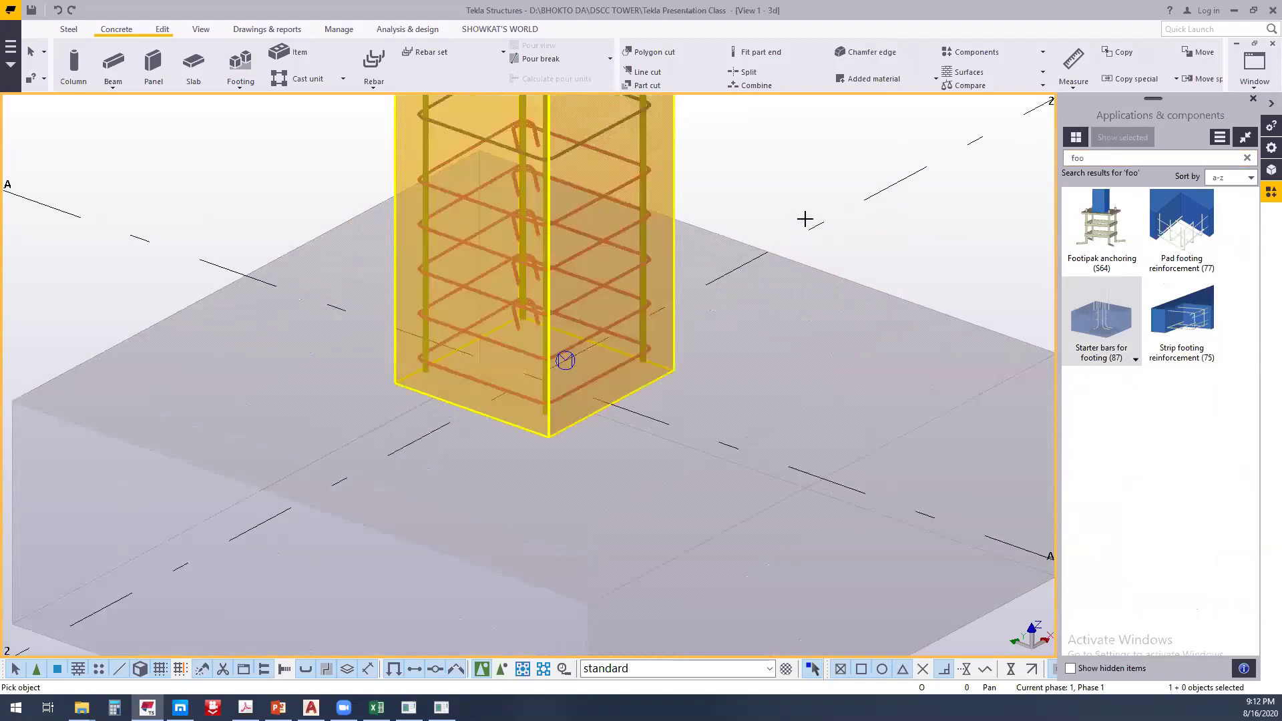
pyautogui.rightClick(807, 221)
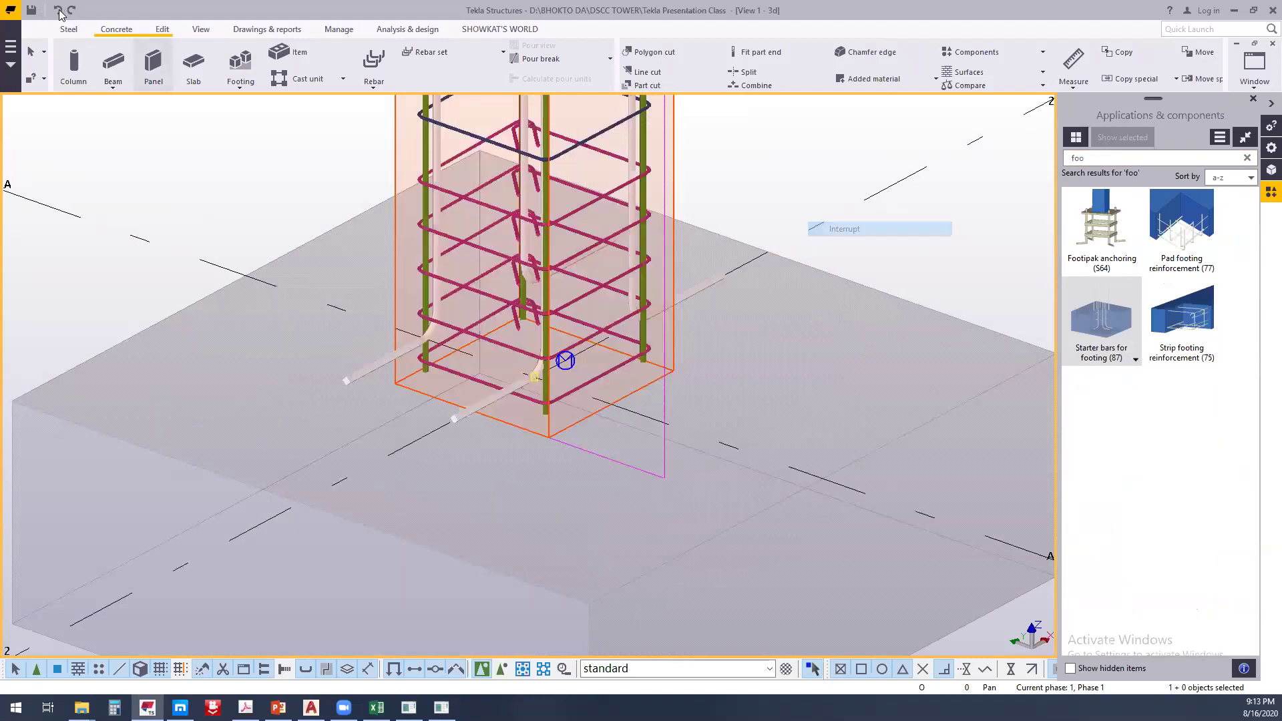
# Undo the starter bars created on the column and apply Starter bars for footing (87) to the column and pad footing
pyautogui.click(822, 228)
pyautogui.hotkey('ctrl', 'z')
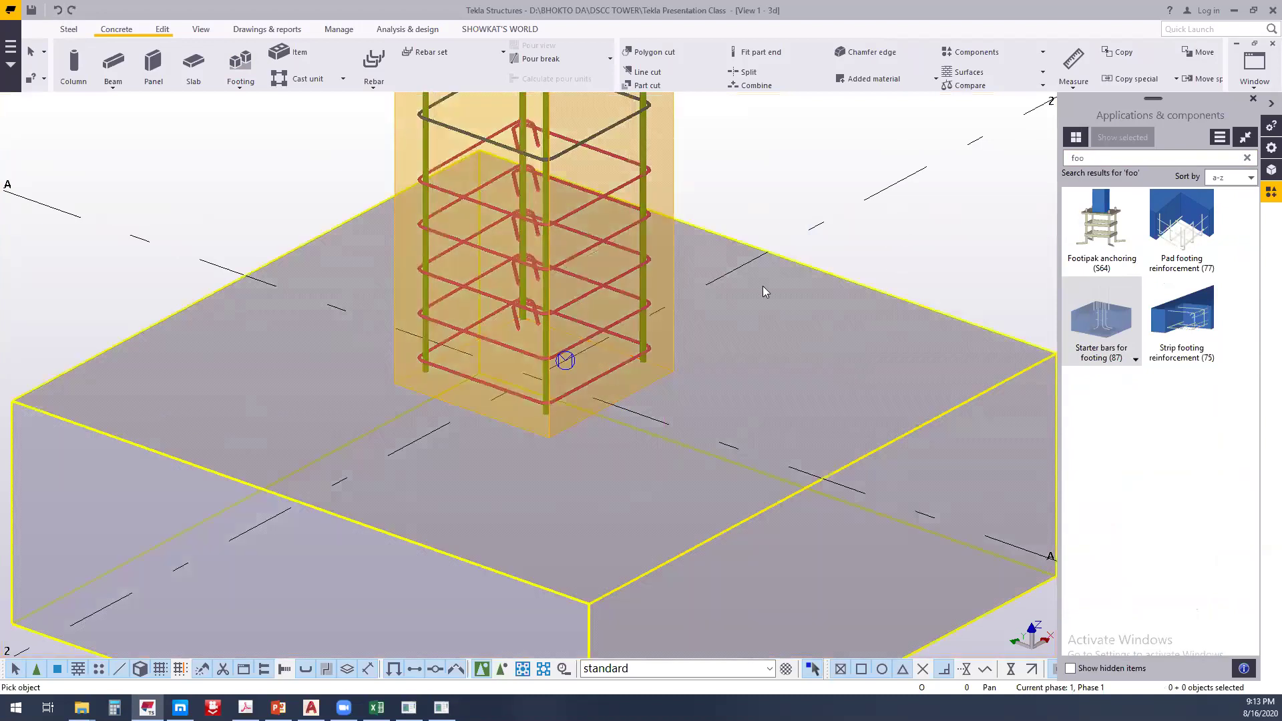
pyautogui.click(888, 306)
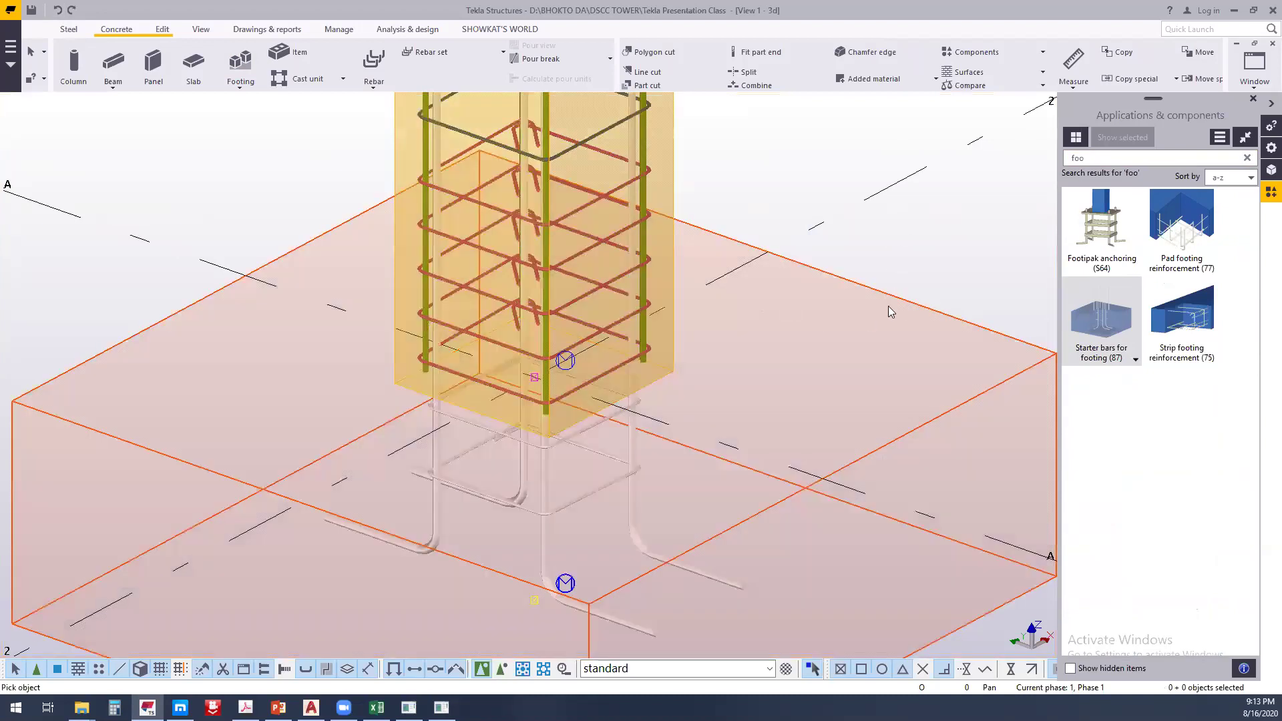
pyautogui.scroll(-4, 761, 354)
pyautogui.press('Escape')
pyautogui.scroll(-4, 665, 380)
pyautogui.scroll(3, 663, 379)
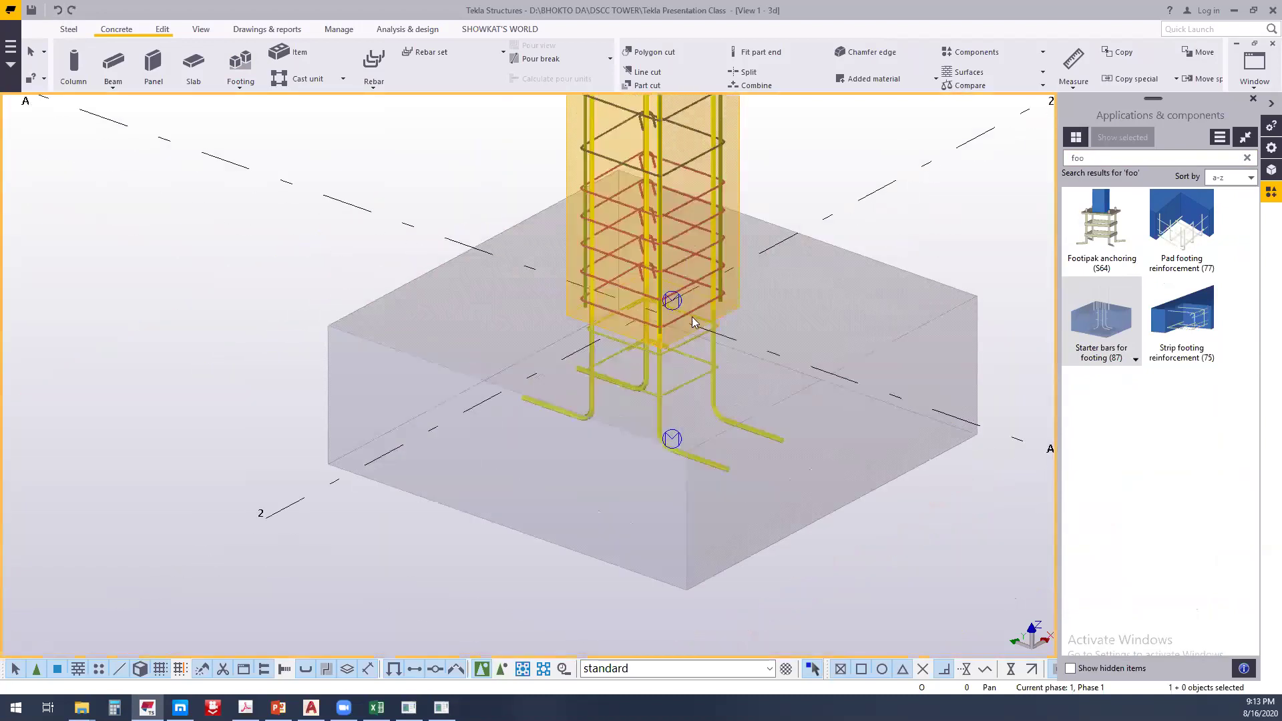
# Open the footing's starter bars component properties and review the bar and stirrup settings beside the model
pyautogui.scroll(-3, 657, 570)
pyautogui.scroll(5, 596, 535)
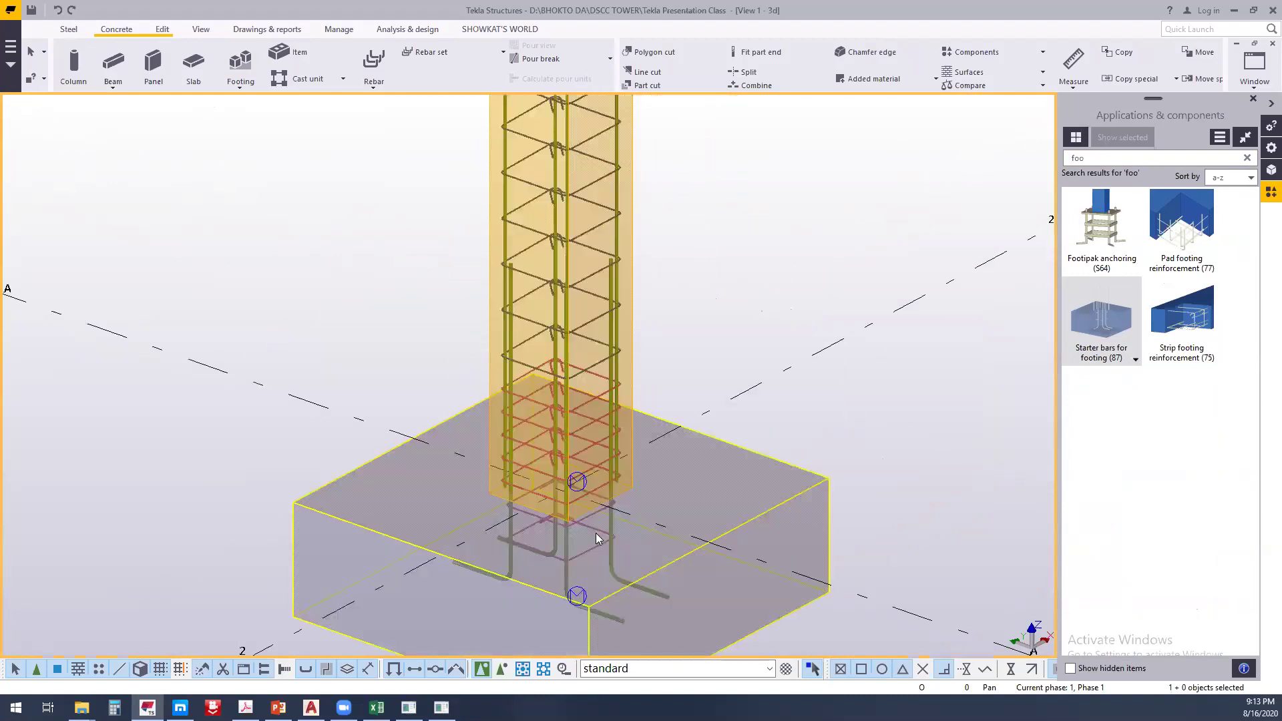
pyautogui.doubleClick(599, 538)
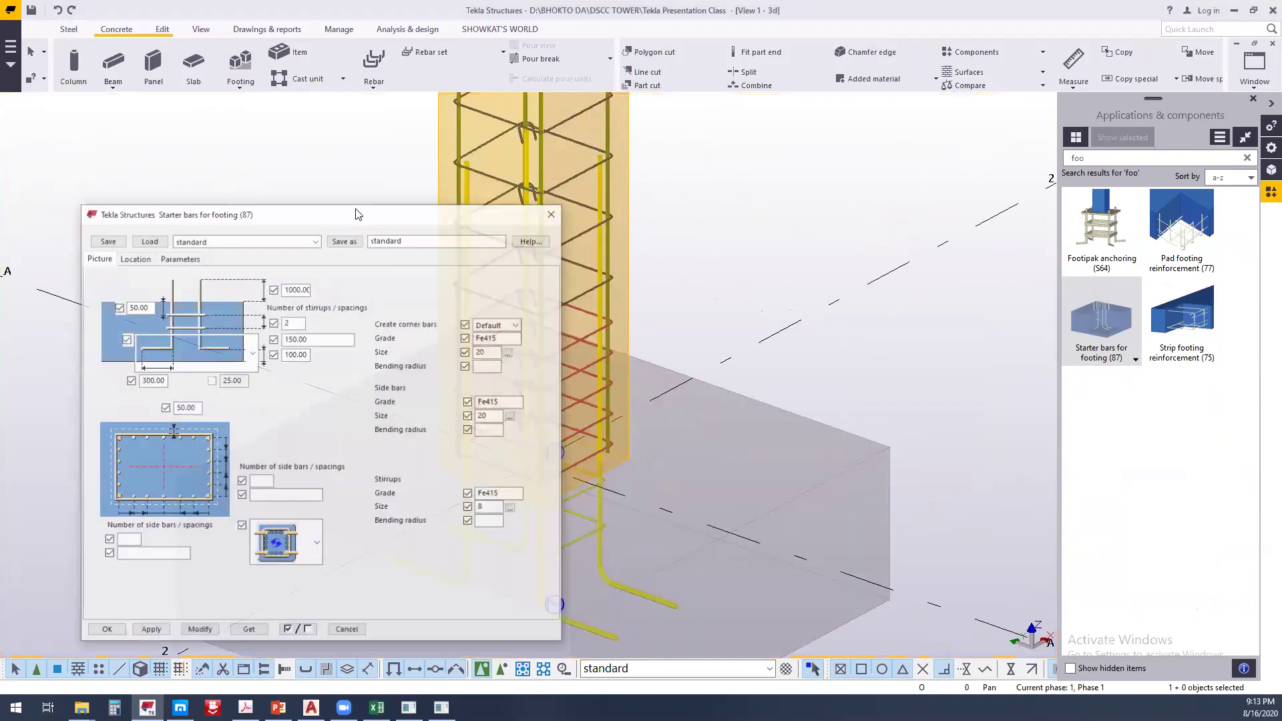
pyautogui.moveTo(216, 222); pyautogui.dragTo(1087, 148)
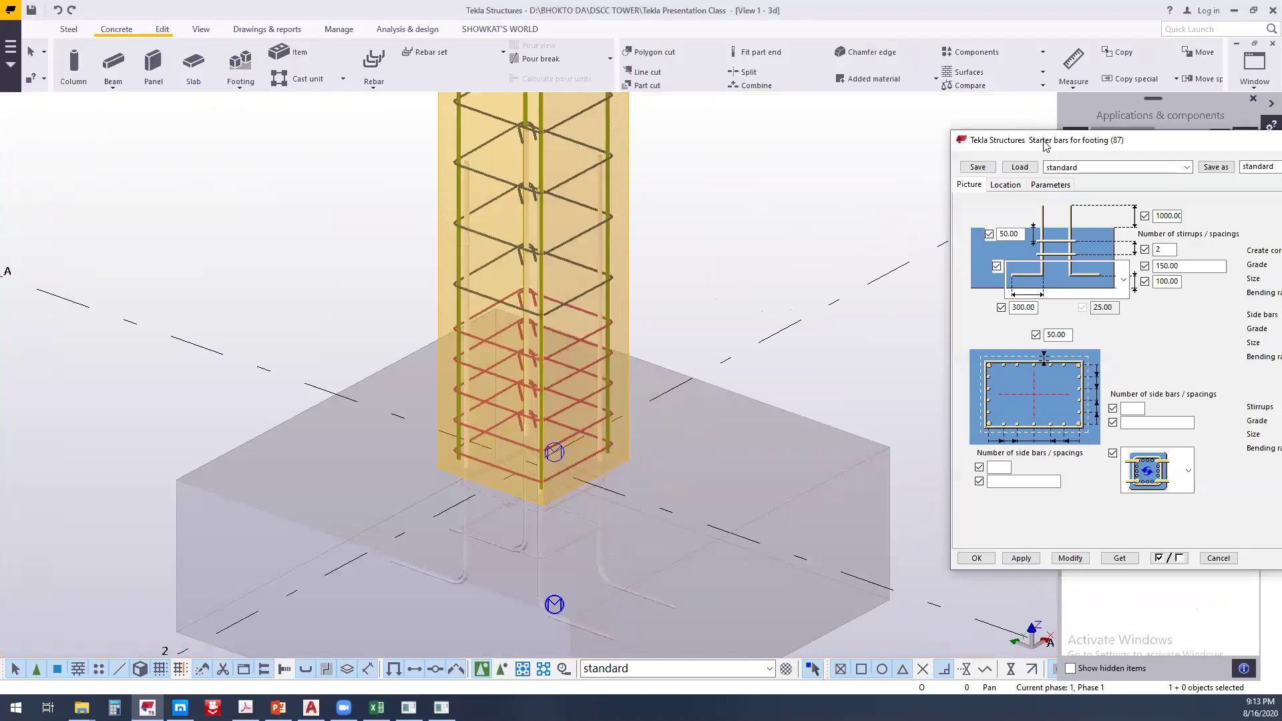
pyautogui.moveTo(810, 150); pyautogui.dragTo(666, 87, button='middle')
pyautogui.moveTo(1034, 142); pyautogui.dragTo(638, 93)
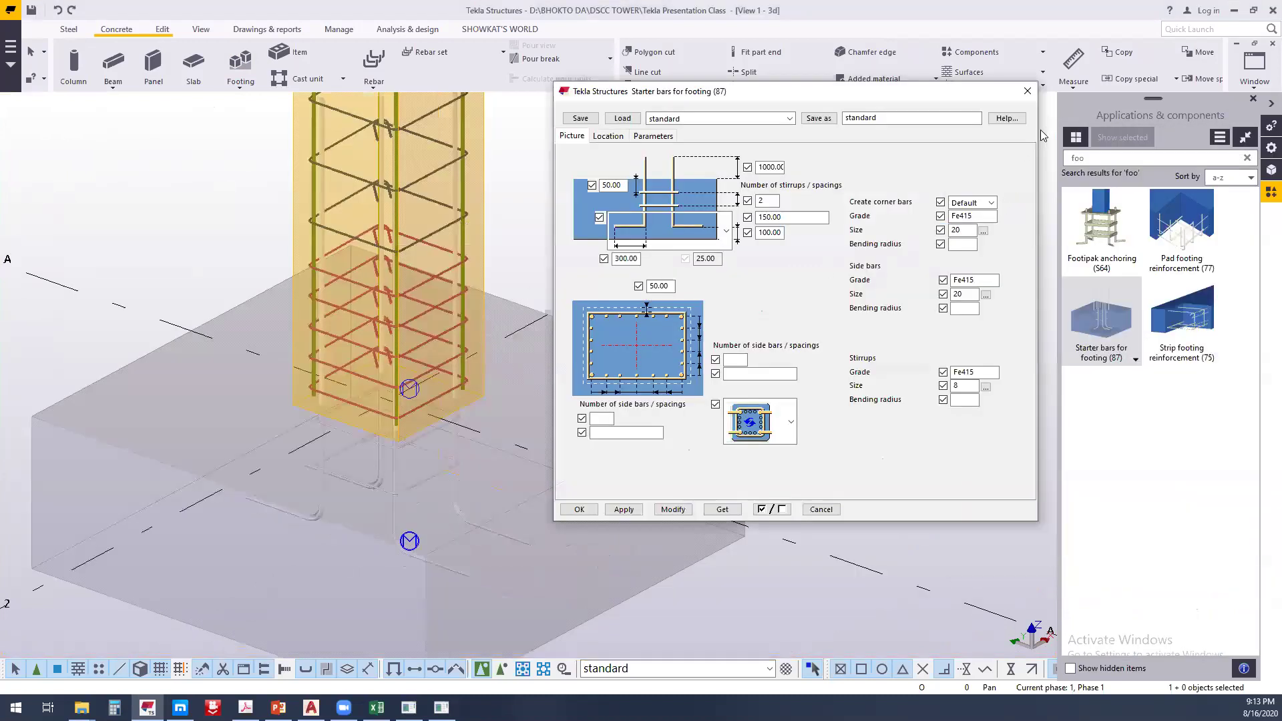
# Apply the Pad footing reinforcement (77) component to the concrete pad footing at grid A-2
pyautogui.click(1175, 222)
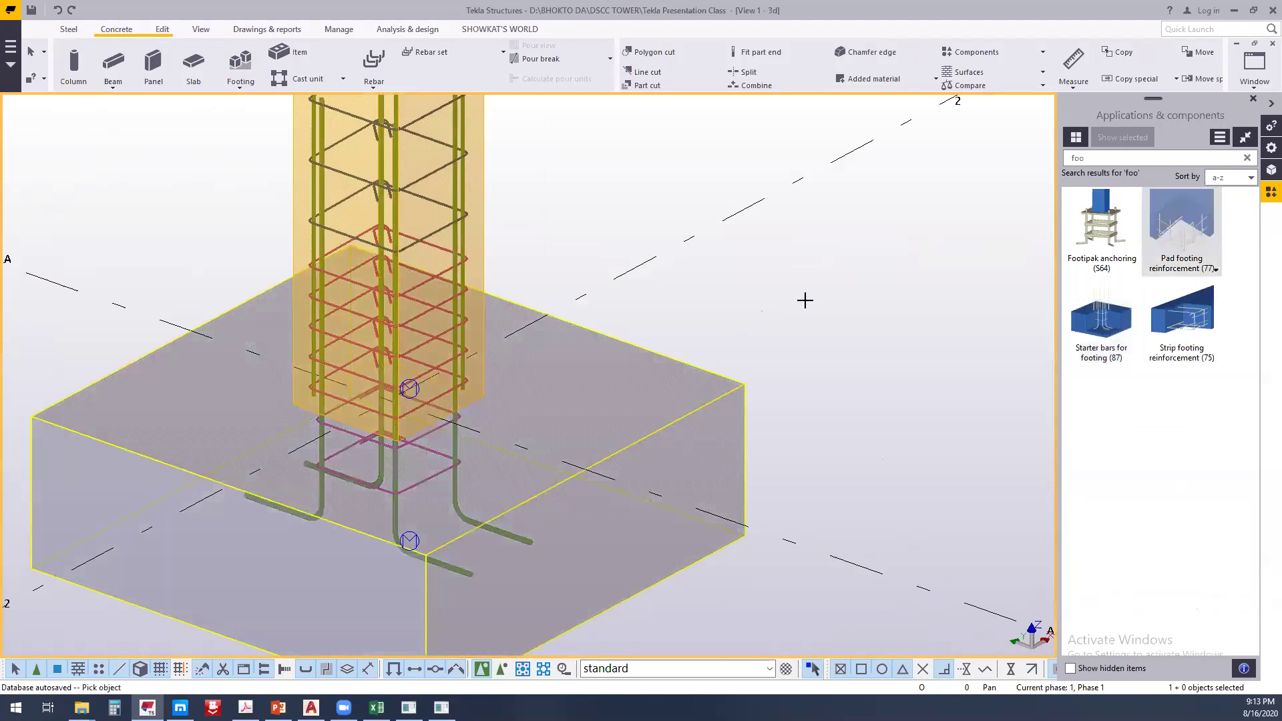
pyautogui.click(745, 356)
pyautogui.click(745, 548)
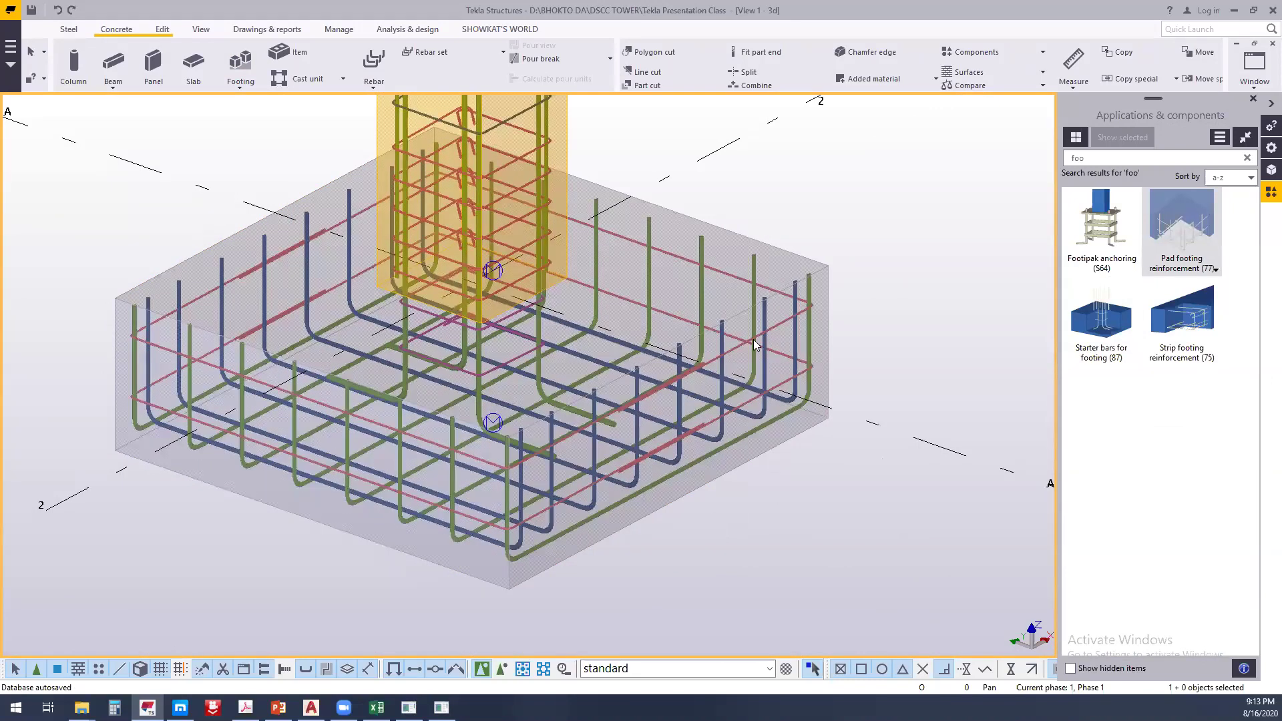
# Open the pad footing reinforcement properties and review the cover, primary bar and secondary bar settings
pyautogui.doubleClick(772, 289)
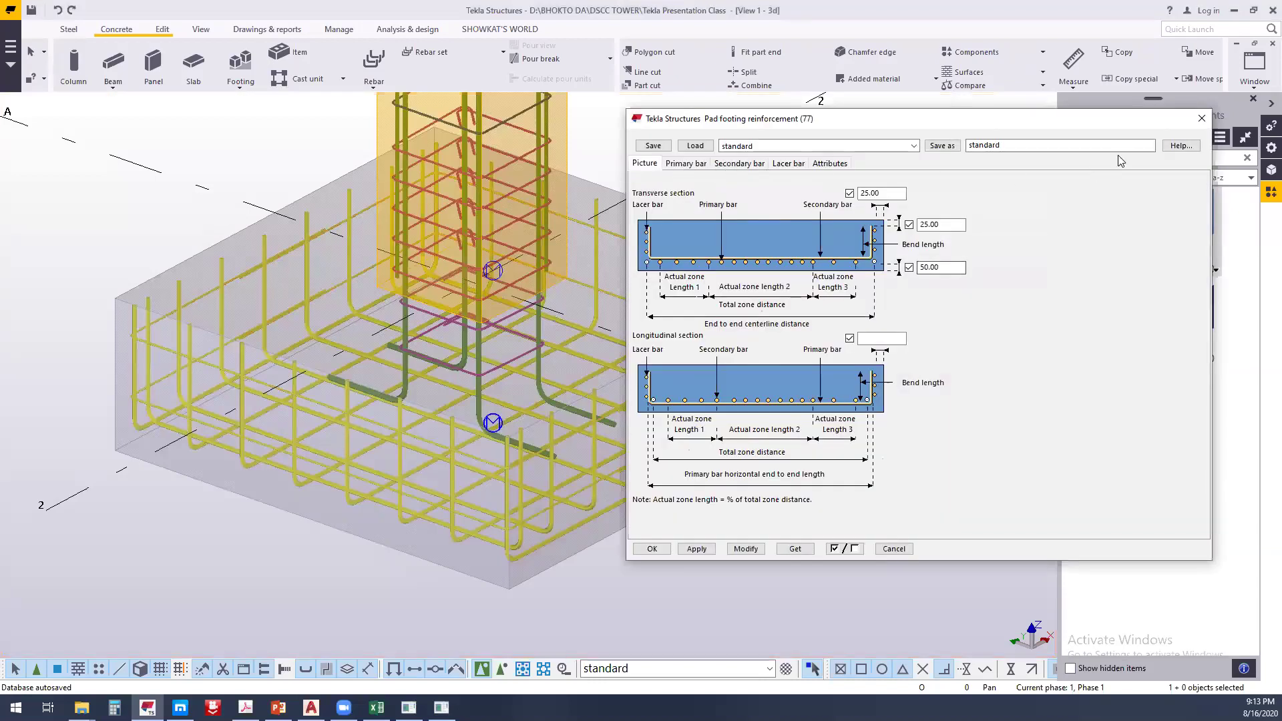
pyautogui.click(686, 164)
pyautogui.click(739, 164)
pyautogui.click(835, 241)
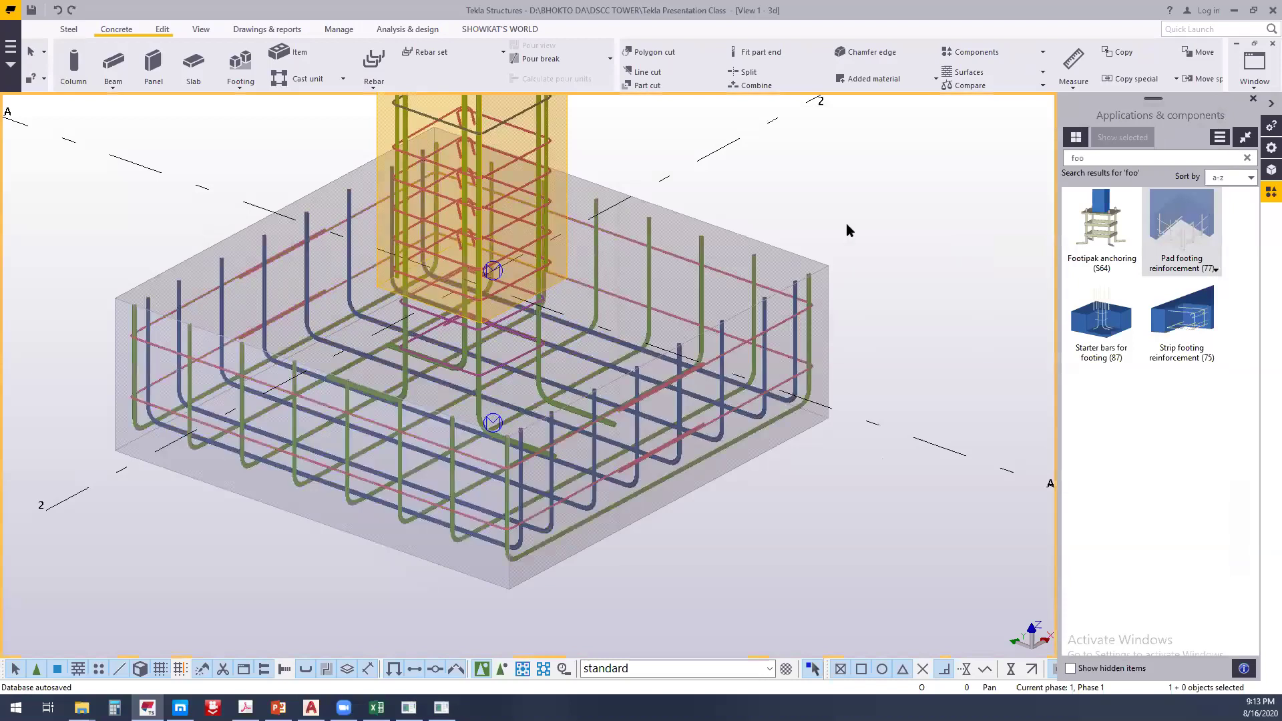
# Examine the footing reinforcement's corner cover in plan view with the Measure tool started, and cancel the command
pyautogui.hotkey('ctrl', 'p')
pyautogui.scroll(8, 267, 361)
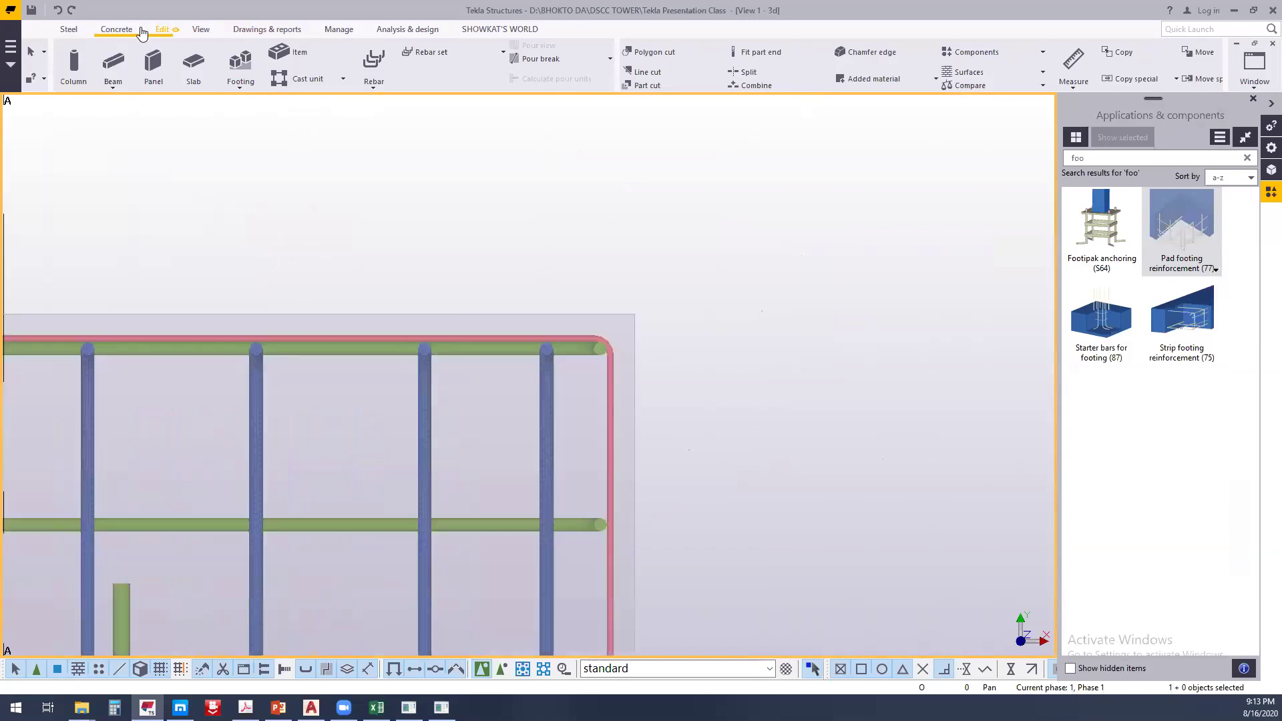
pyautogui.click(163, 29)
pyautogui.click(510, 63)
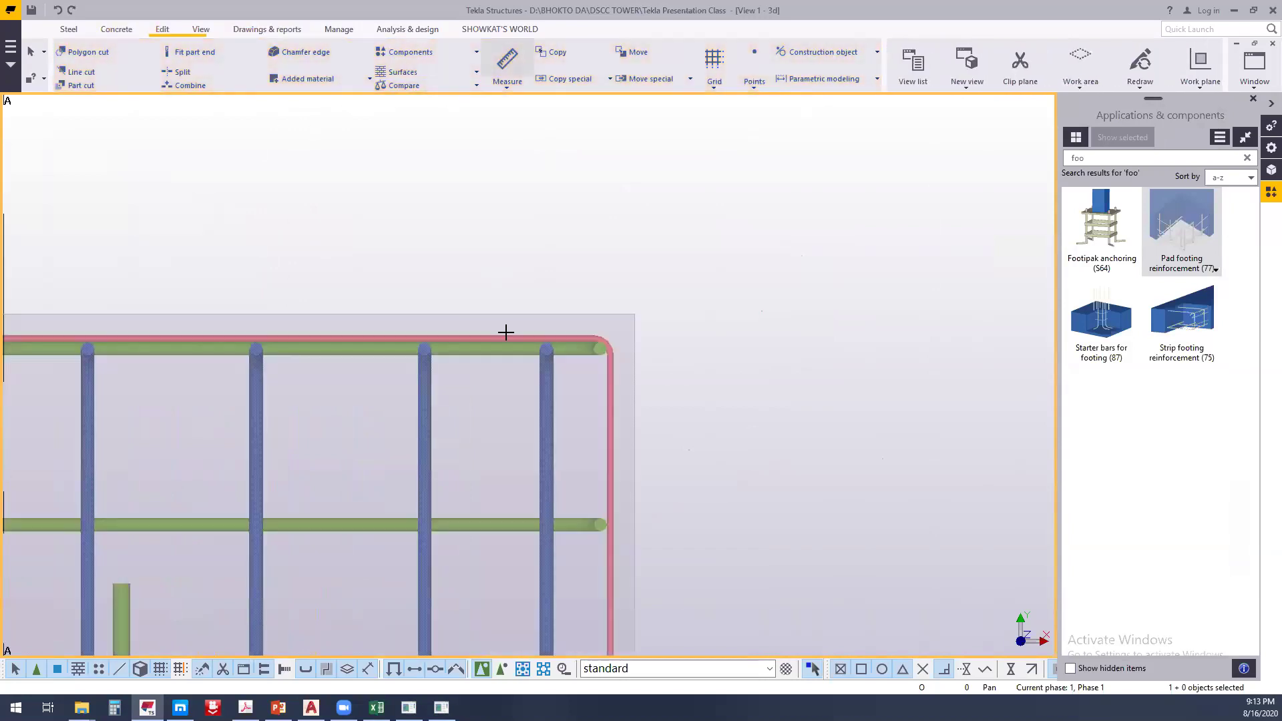
pyautogui.scroll(4, 690, 341)
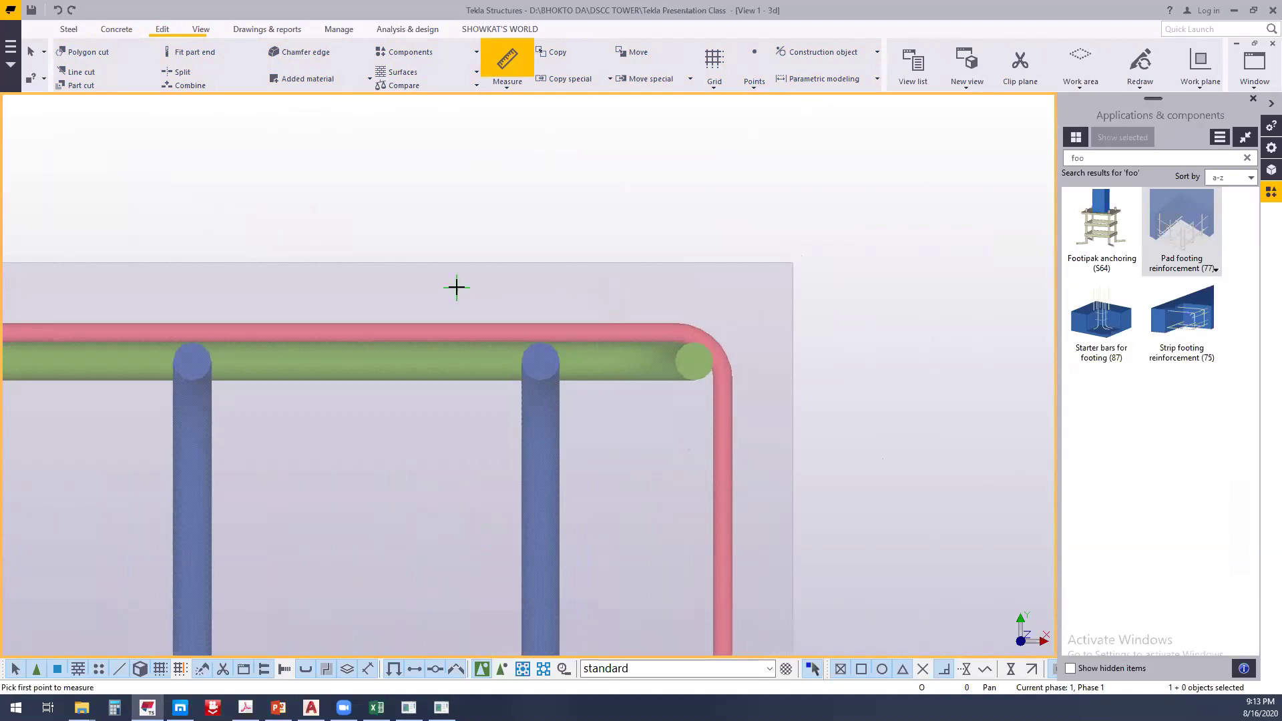
pyautogui.rightClick(667, 204)
pyautogui.click(700, 211)
pyautogui.rightClick(582, 189)
pyautogui.click(634, 266)
pyautogui.hotkey('ctrl', 'p')
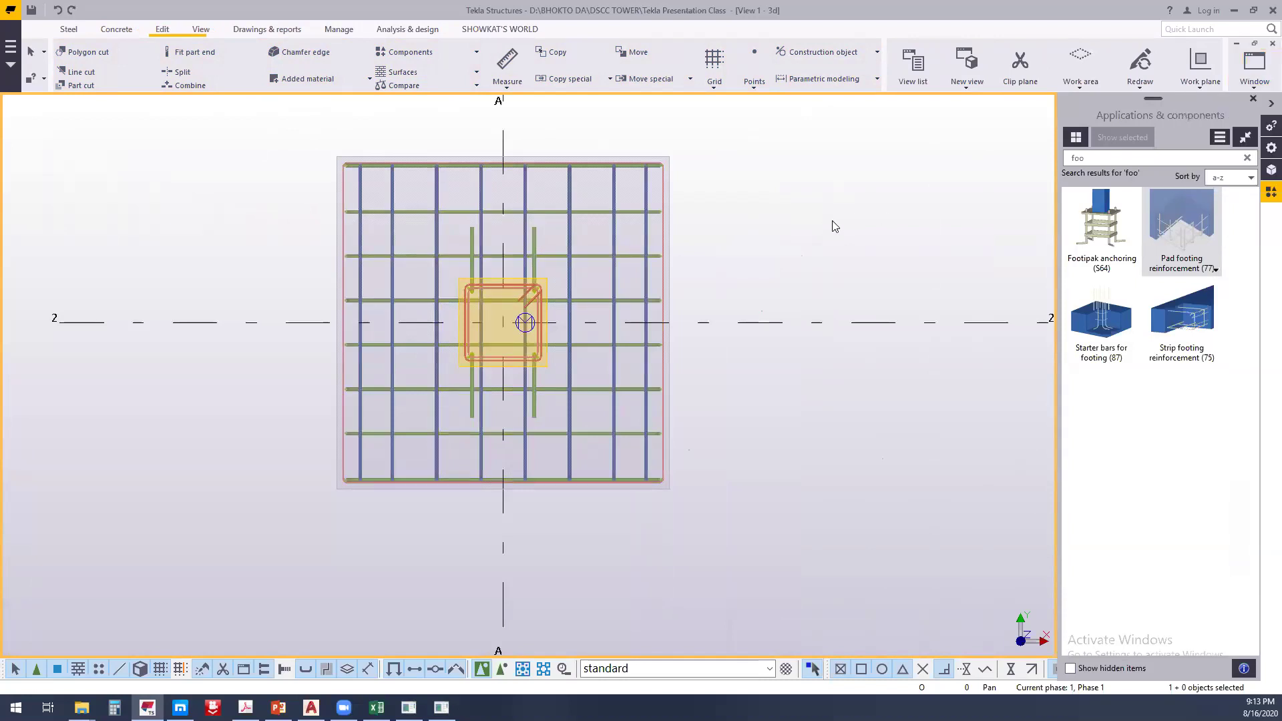
# Add the PLAN @+0 view to the visible views
pyautogui.hotkey('ctrl', 'i')
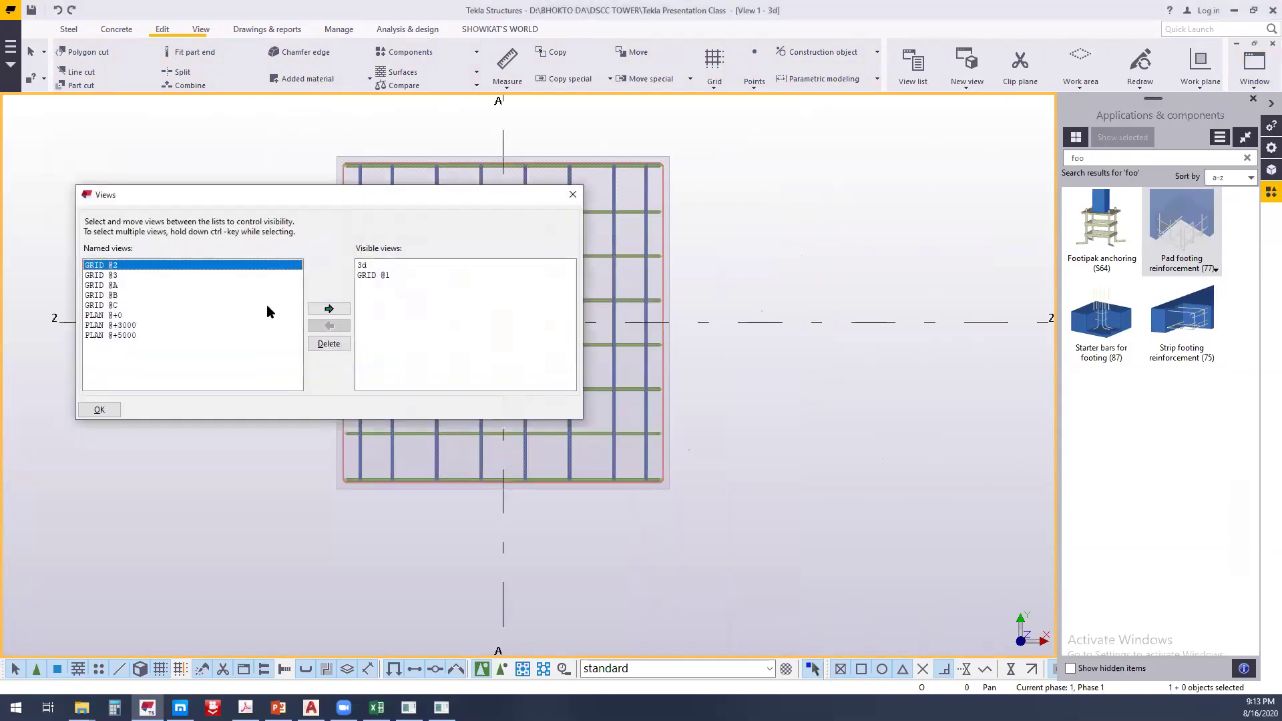
pyautogui.click(106, 314)
pyautogui.click(329, 309)
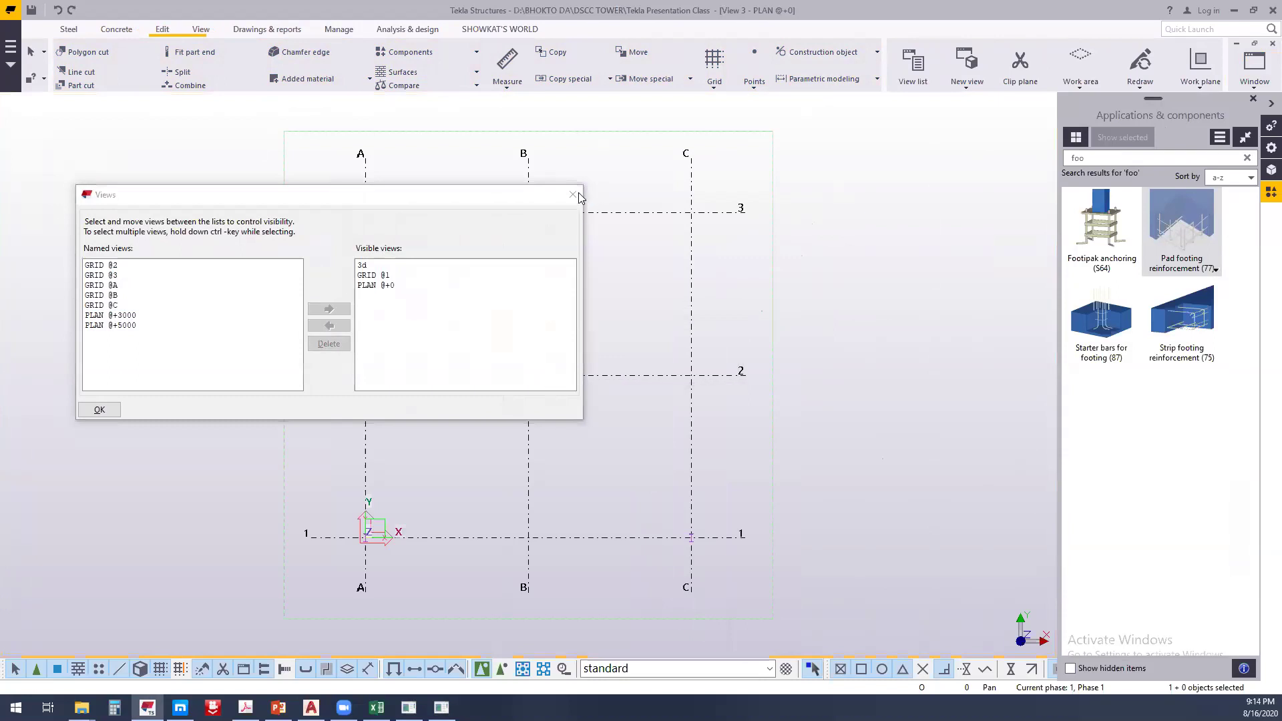
# Create a general arrangement drawing from the PLAN @+0 view and open it
pyautogui.scroll(5, 421, 315)
pyautogui.rightClick(546, 239)
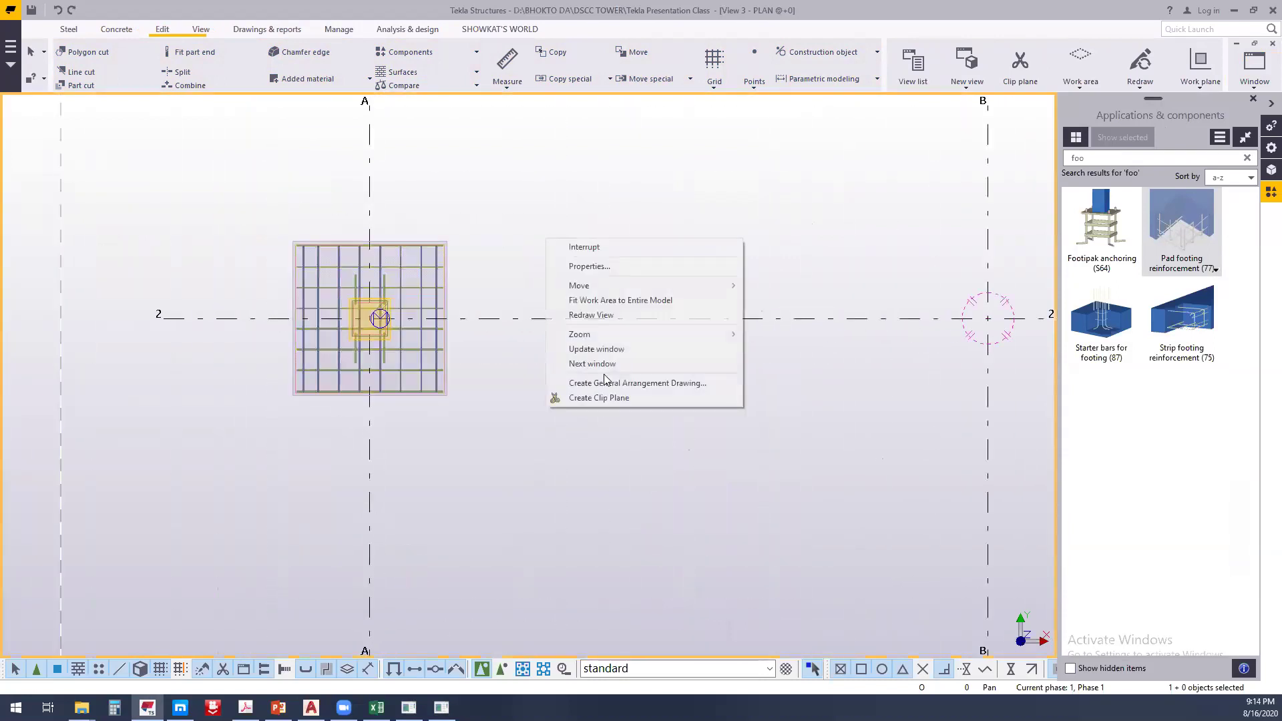
pyautogui.click(602, 382)
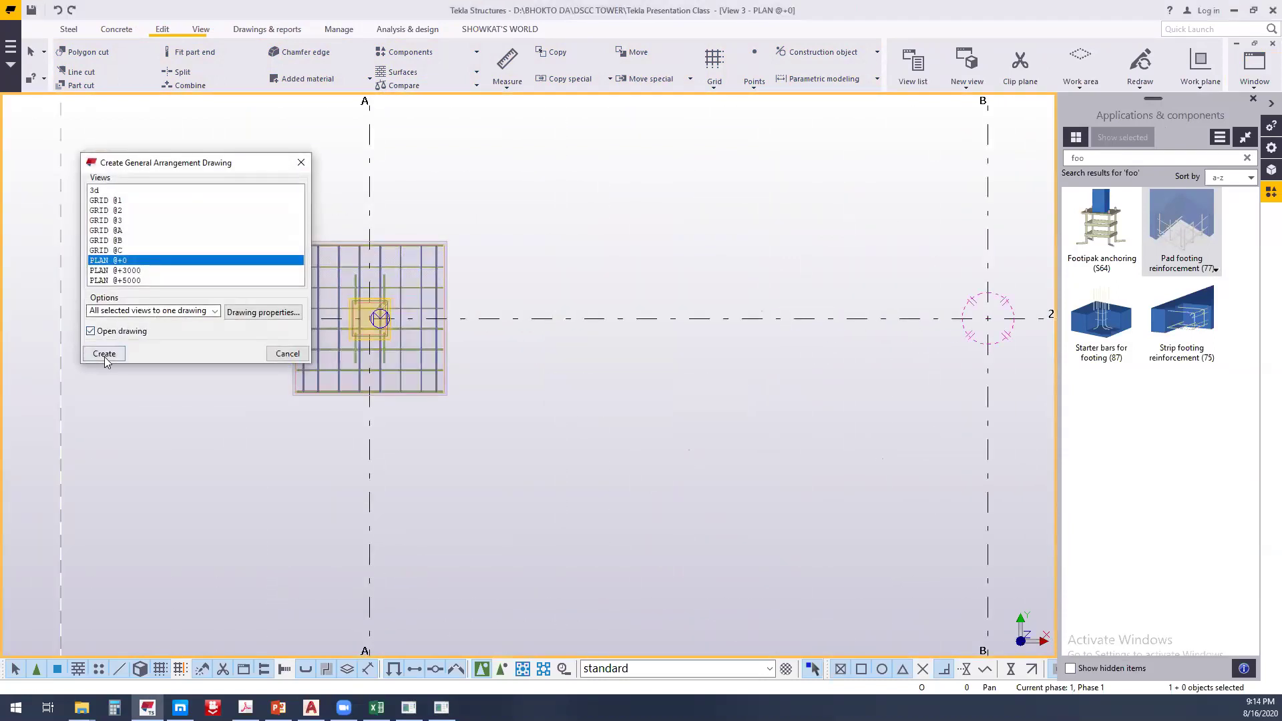
pyautogui.press('Return')
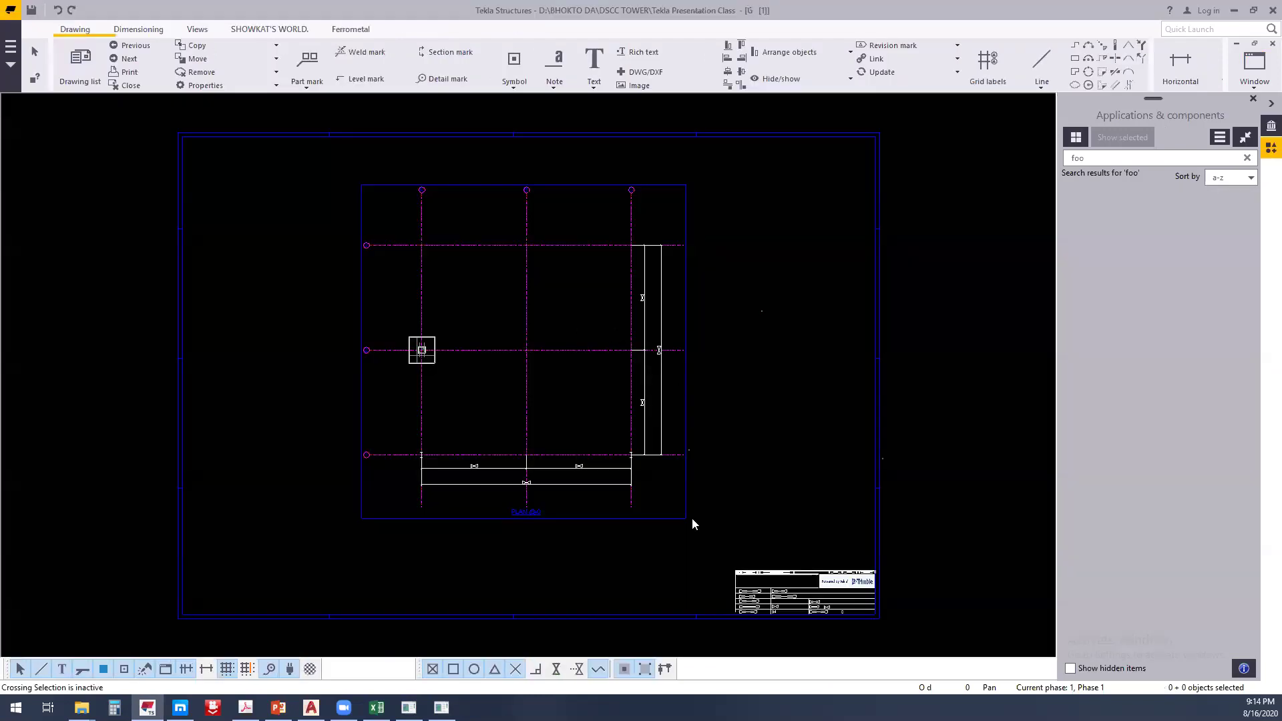
# Set the scale of the drawing's PLAN @+0 view to 1/25
pyautogui.scroll(3, 692, 367)
pyautogui.click(693, 344)
pyautogui.rightClick(694, 337)
pyautogui.click(720, 368)
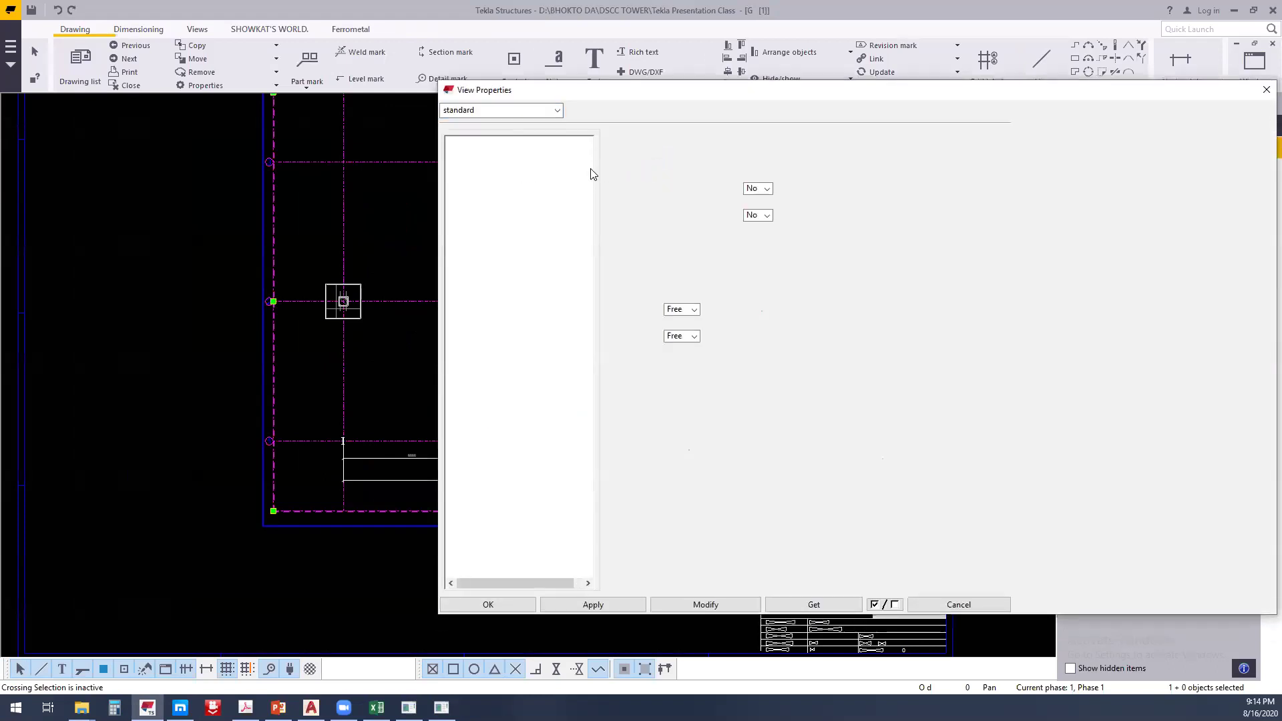
pyautogui.doubleClick(746, 171)
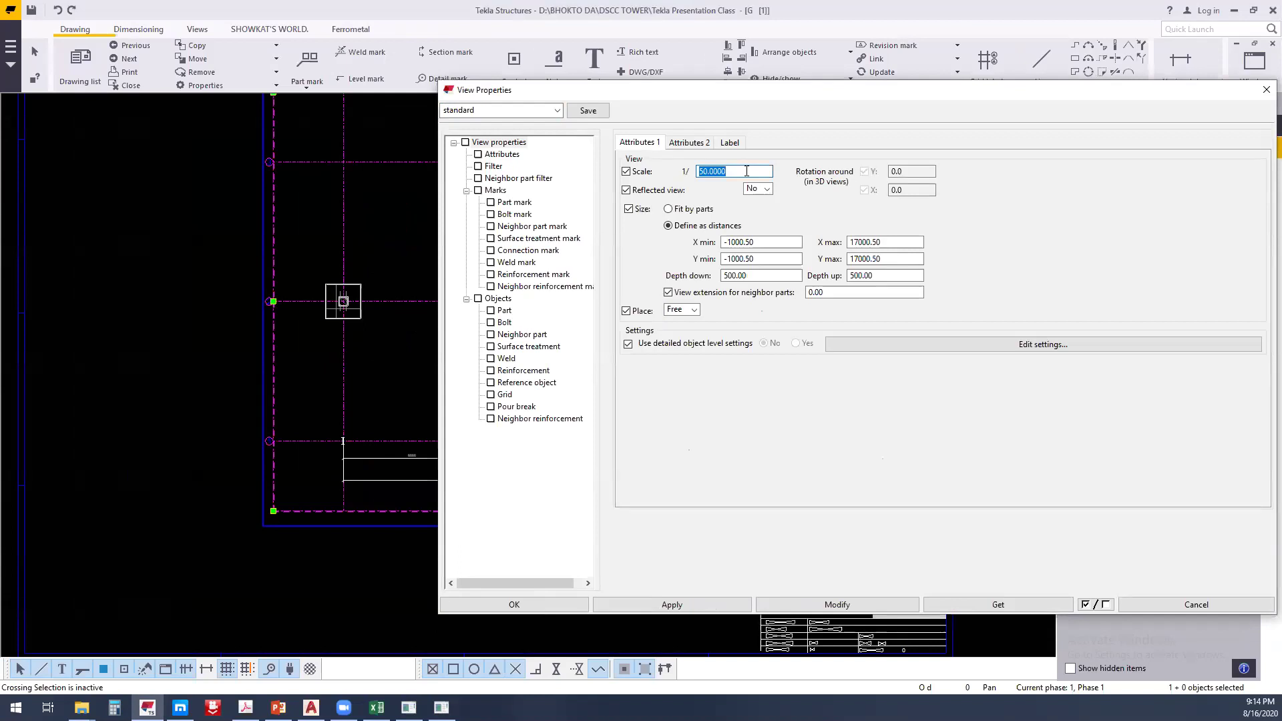
pyautogui.write('2')
pyautogui.click(839, 605)
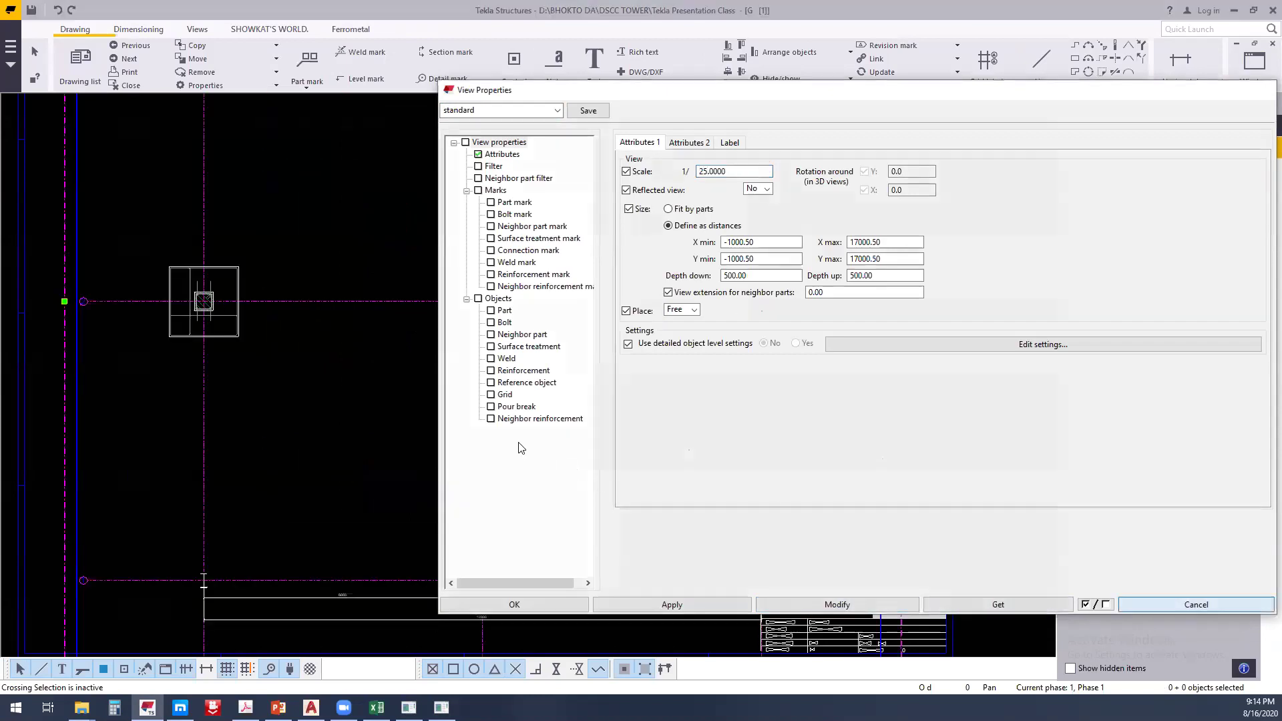
pyautogui.click(1167, 605)
# Shrink the drawing view's boundary so its lower, right and upper edges lie on grid lines 1, C and 3
pyautogui.click(910, 438)
pyautogui.moveTo(910, 438); pyautogui.dragTo(966, 327)
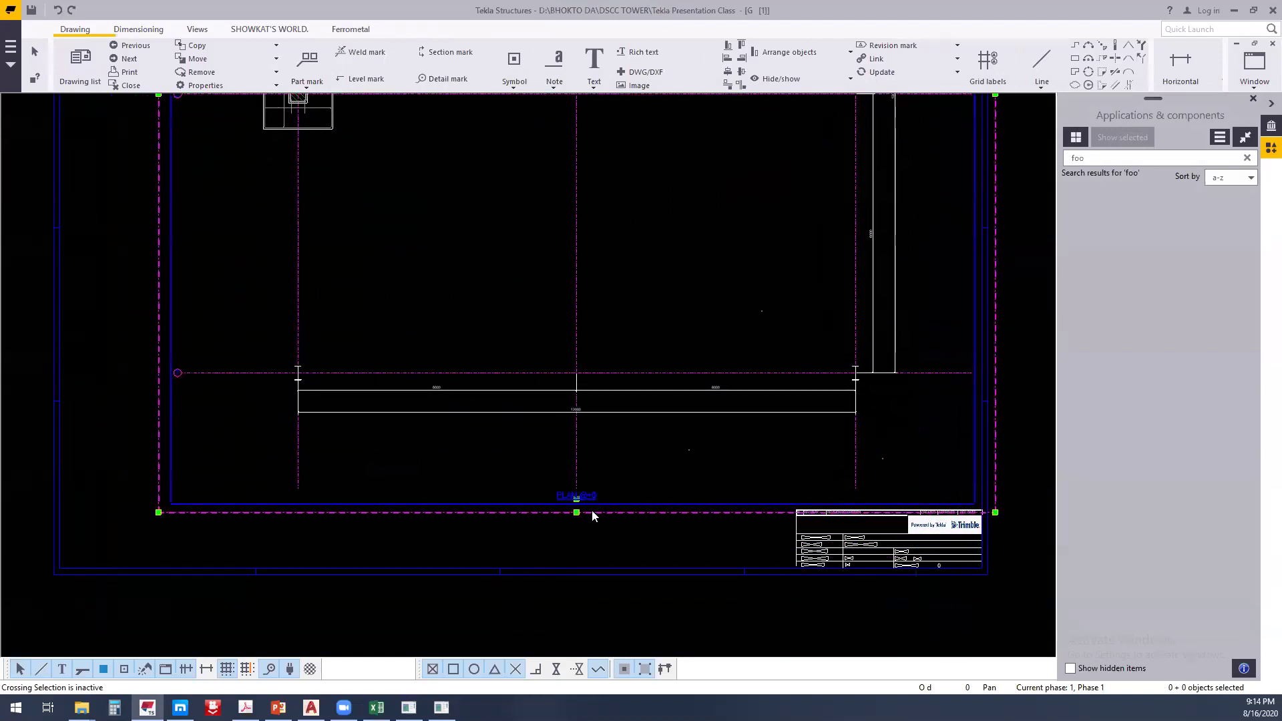
pyautogui.scroll(2, 591, 510)
pyautogui.press('Escape')
pyautogui.scroll(-3, 647, 392)
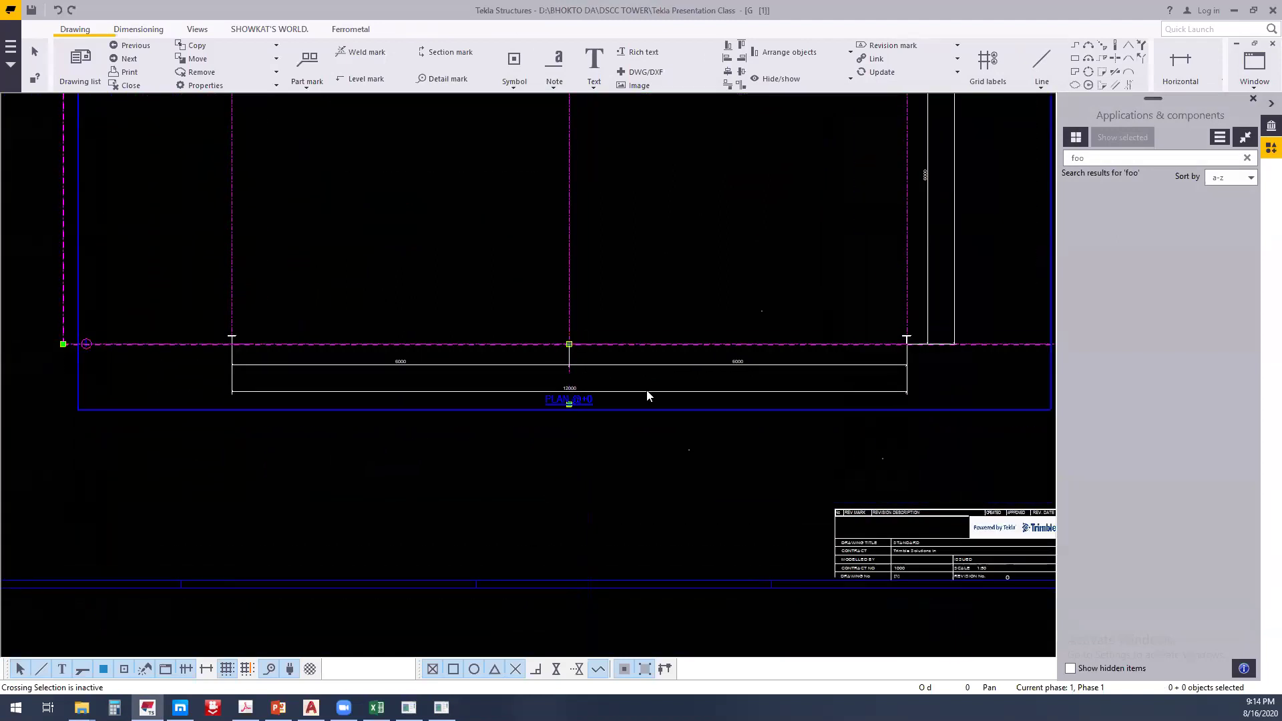
pyautogui.scroll(6, 767, 349)
pyautogui.moveTo(762, 324)
pyautogui.mouseDown()
pyautogui.moveTo(541, 420)
pyautogui.moveTo(558, 427)
pyautogui.mouseUp()
pyautogui.scroll(-5, 601, 535)
pyautogui.scroll(4, 404, 260)
pyautogui.moveTo(386, 278); pyautogui.dragTo(471, 443)
pyautogui.scroll(-3, 481, 420)
pyautogui.scroll(-3, 501, 386)
pyautogui.scroll(9, 472, 458)
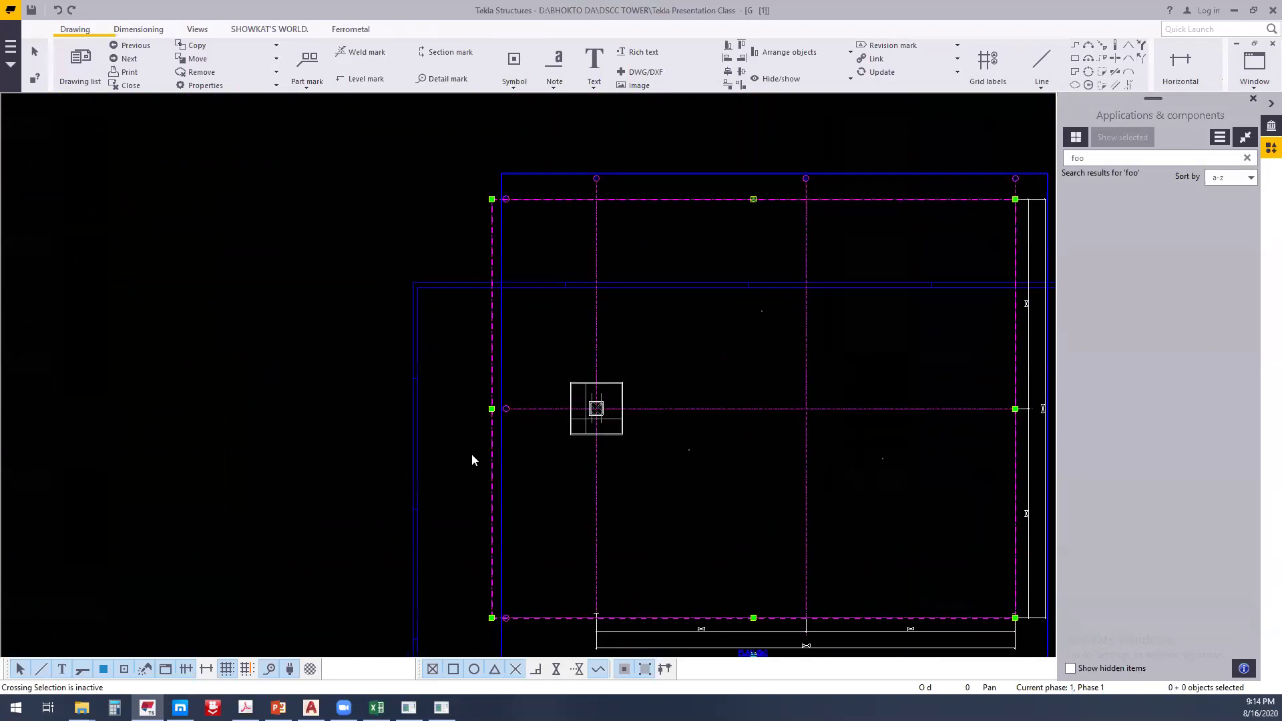
# Set the representation of the footing and column reinforcing bars in the drawing to double lines with filled ends
pyautogui.scroll(4, 807, 325)
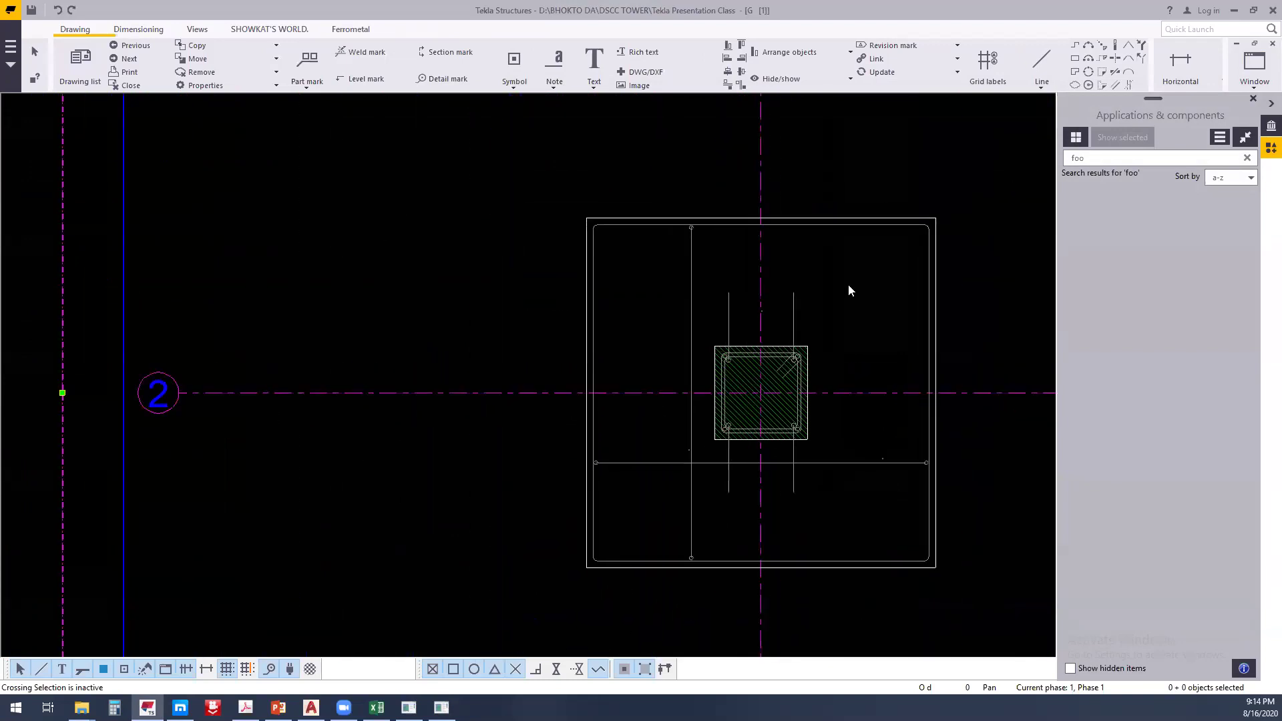
pyautogui.doubleClick(705, 212)
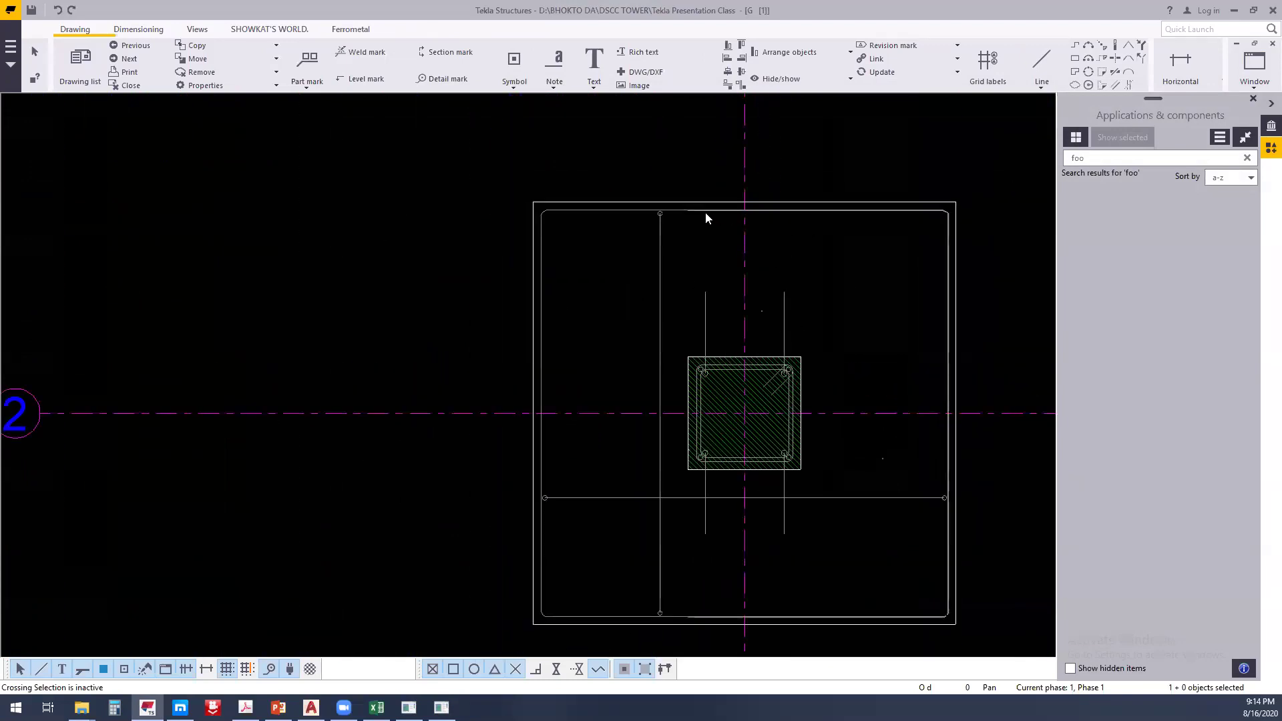
pyautogui.click(248, 245)
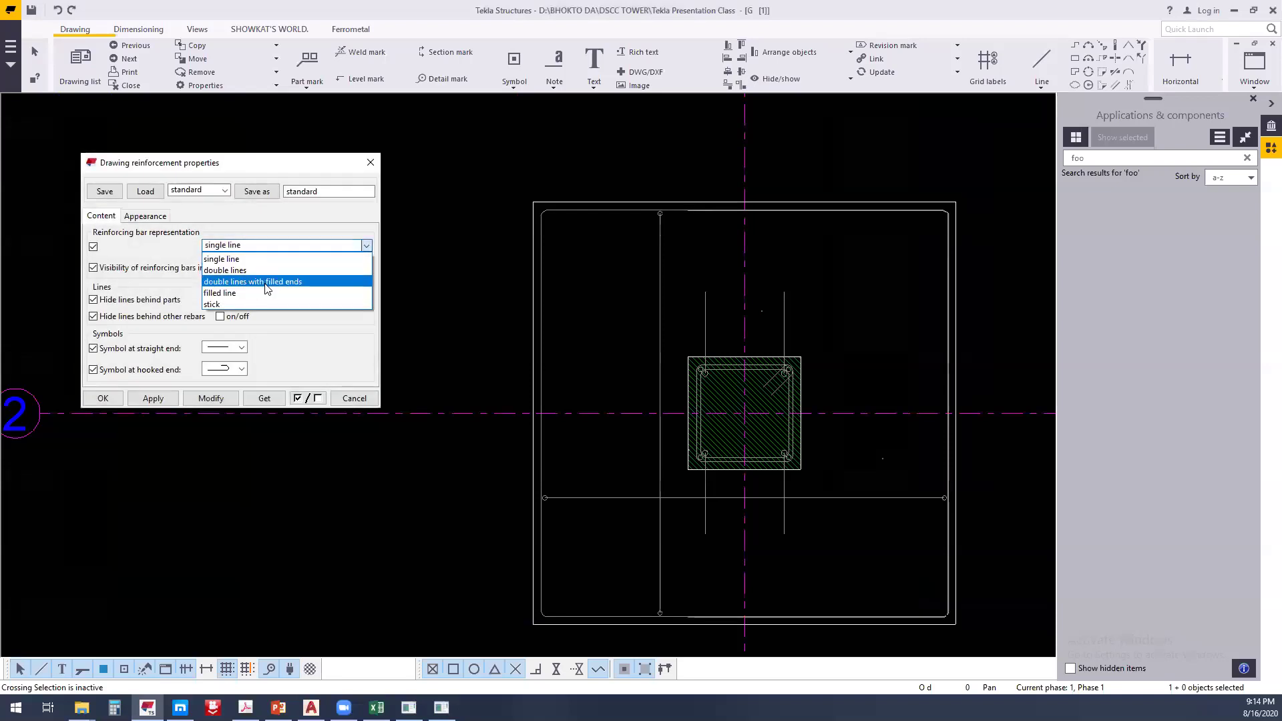
pyautogui.click(249, 282)
pyautogui.click(211, 398)
pyautogui.scroll(-4, 632, 274)
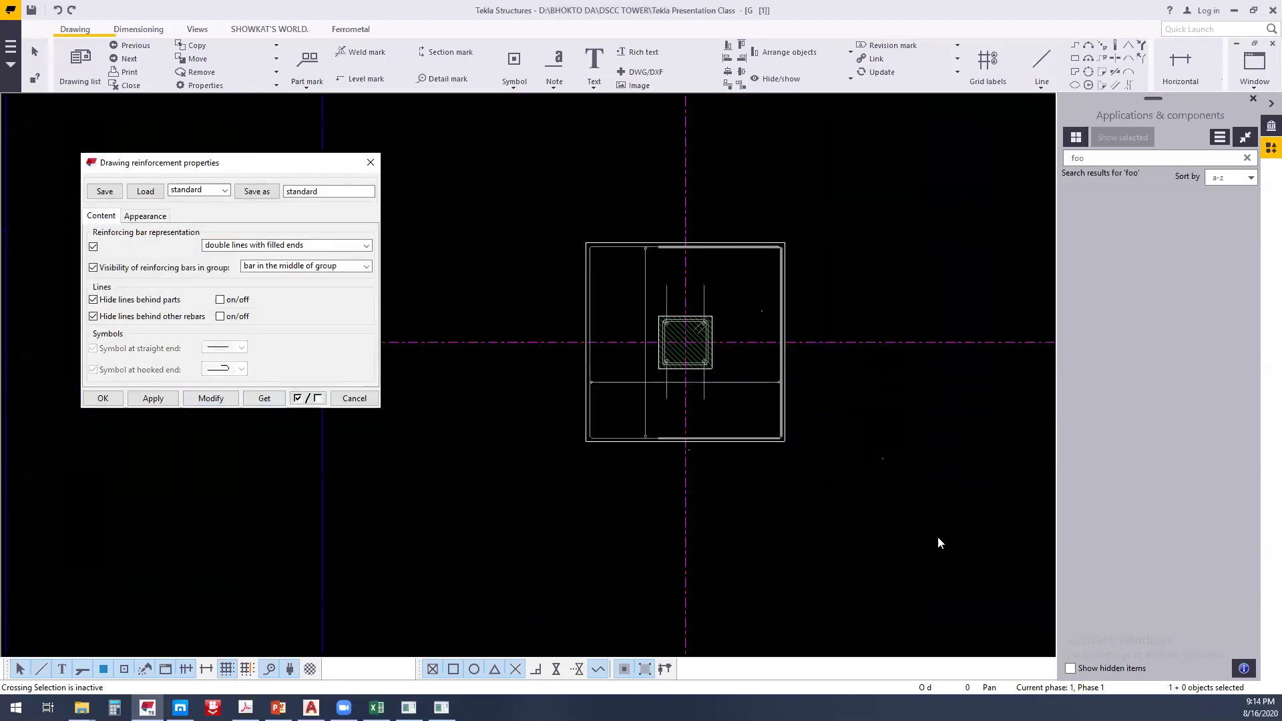
pyautogui.click(355, 398)
# Examine the reinforcing bars in the footing plan and close the Applications & components pane
pyautogui.scroll(4, 684, 277)
pyautogui.scroll(5, 618, 213)
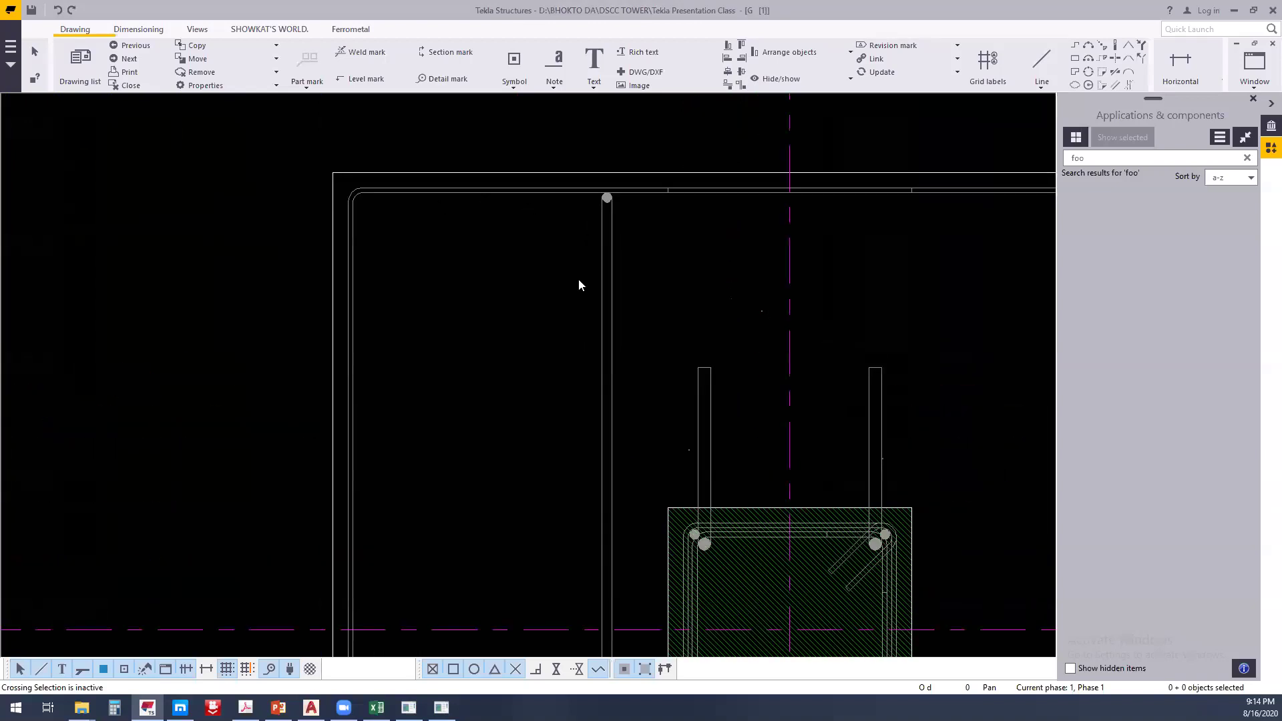
pyautogui.scroll(-3, 553, 323)
pyautogui.scroll(-2, 553, 323)
pyautogui.scroll(4, 597, 298)
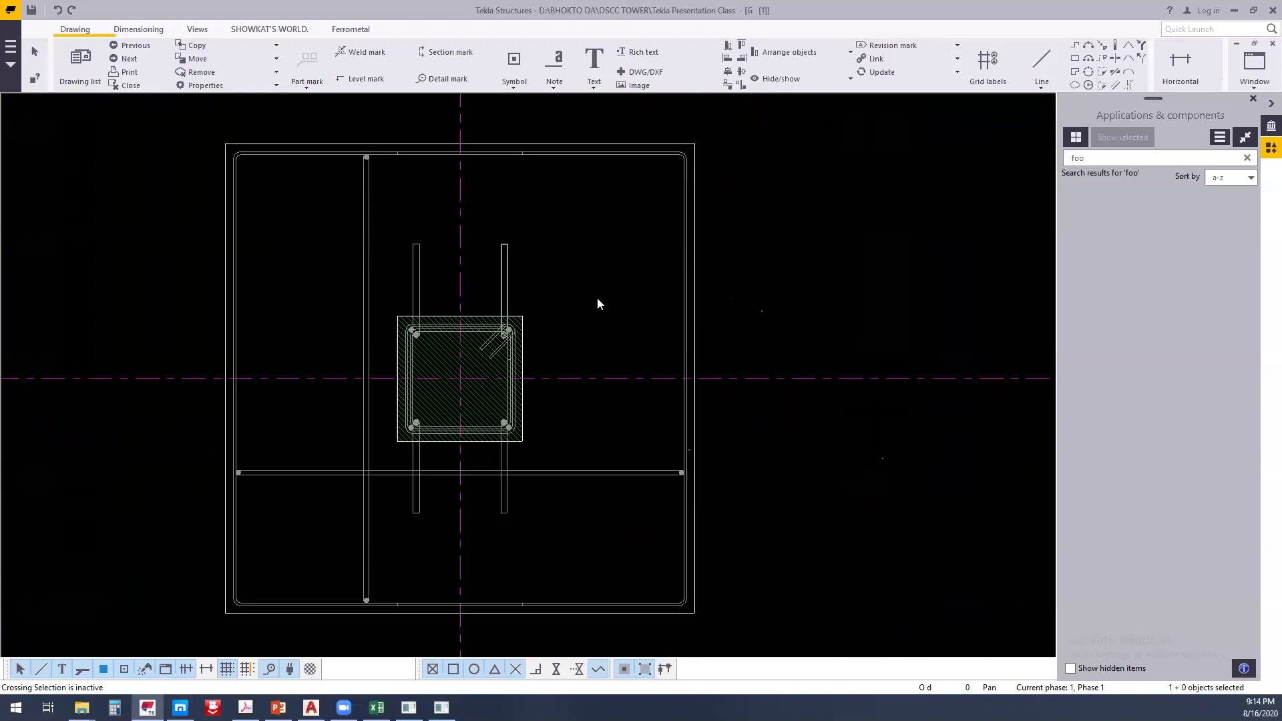
pyautogui.scroll(-4, 637, 384)
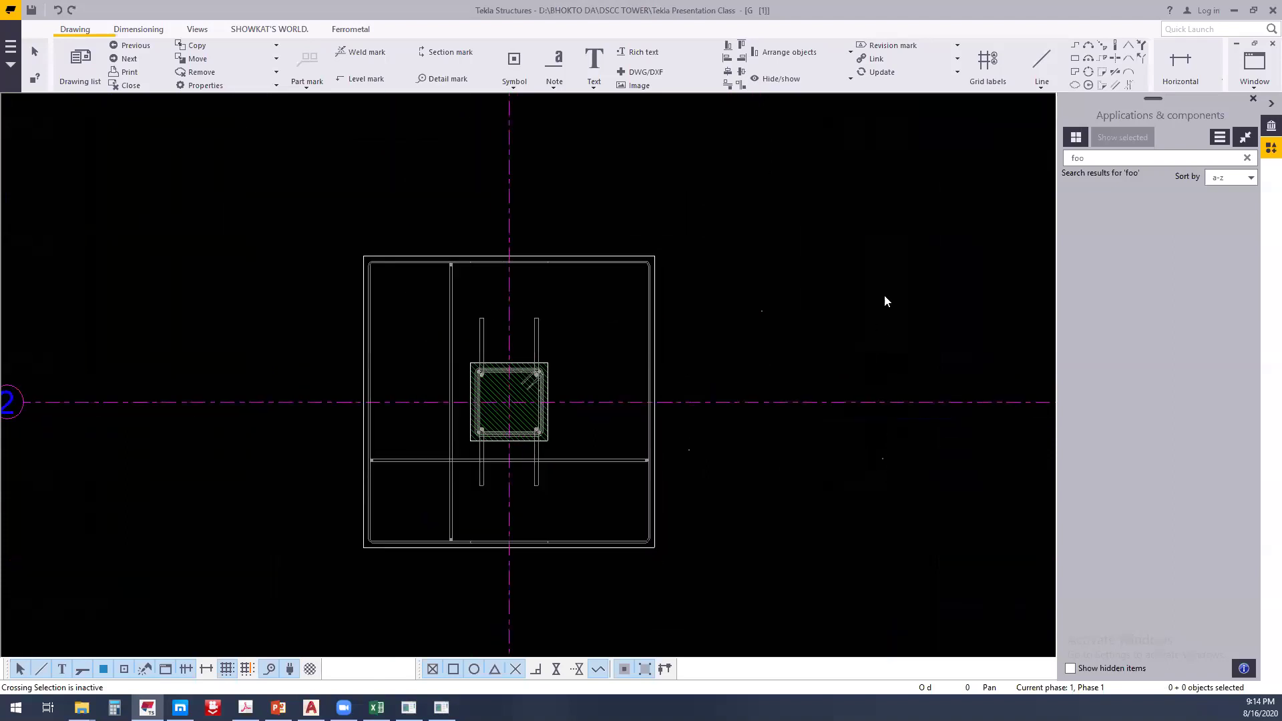
pyautogui.click(1254, 98)
pyautogui.scroll(-2, 875, 262)
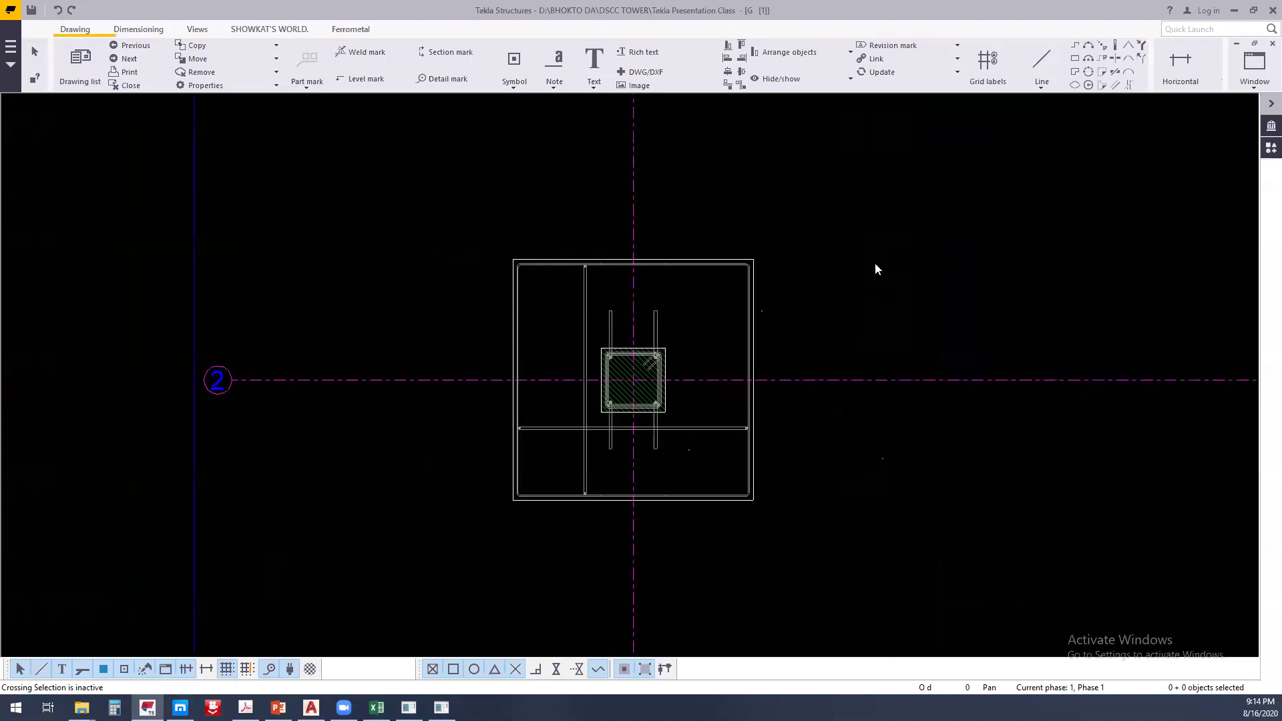
pyautogui.moveTo(758, 302); pyautogui.dragTo(635, 361, button='middle')
pyautogui.scroll(-2, 952, 94)
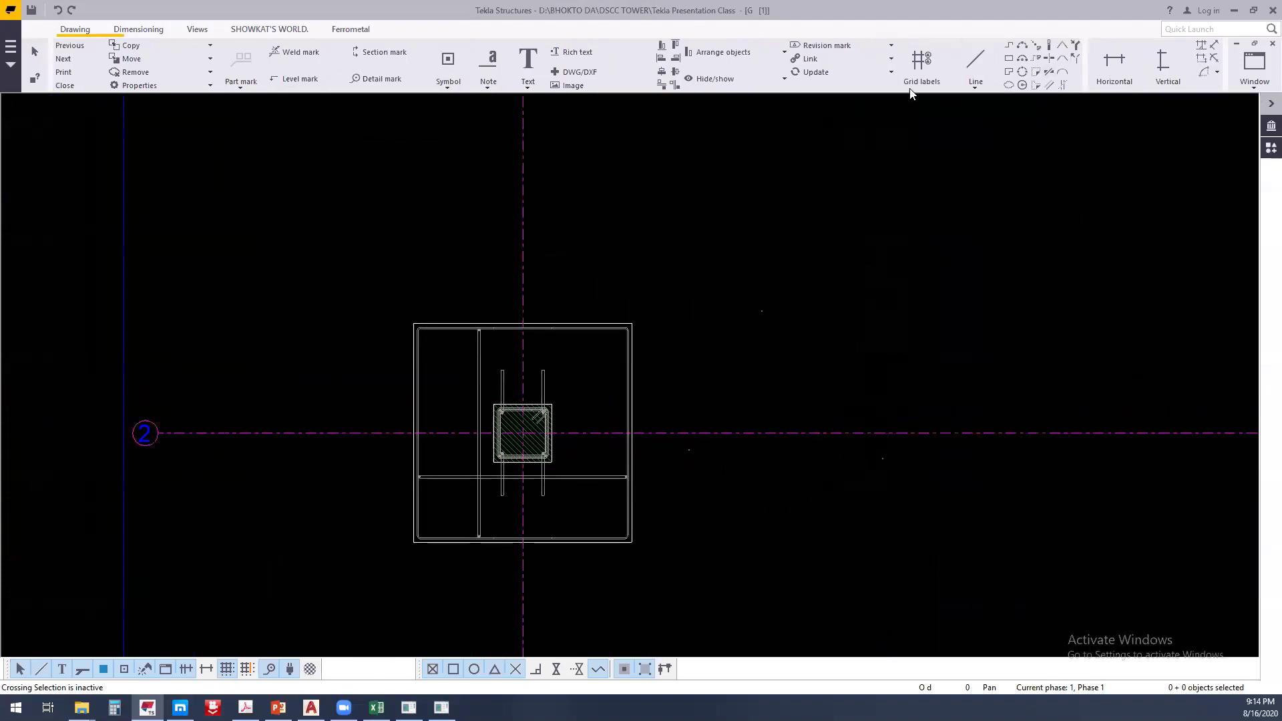
pyautogui.click(899, 63)
pyautogui.scroll(8, 601, 327)
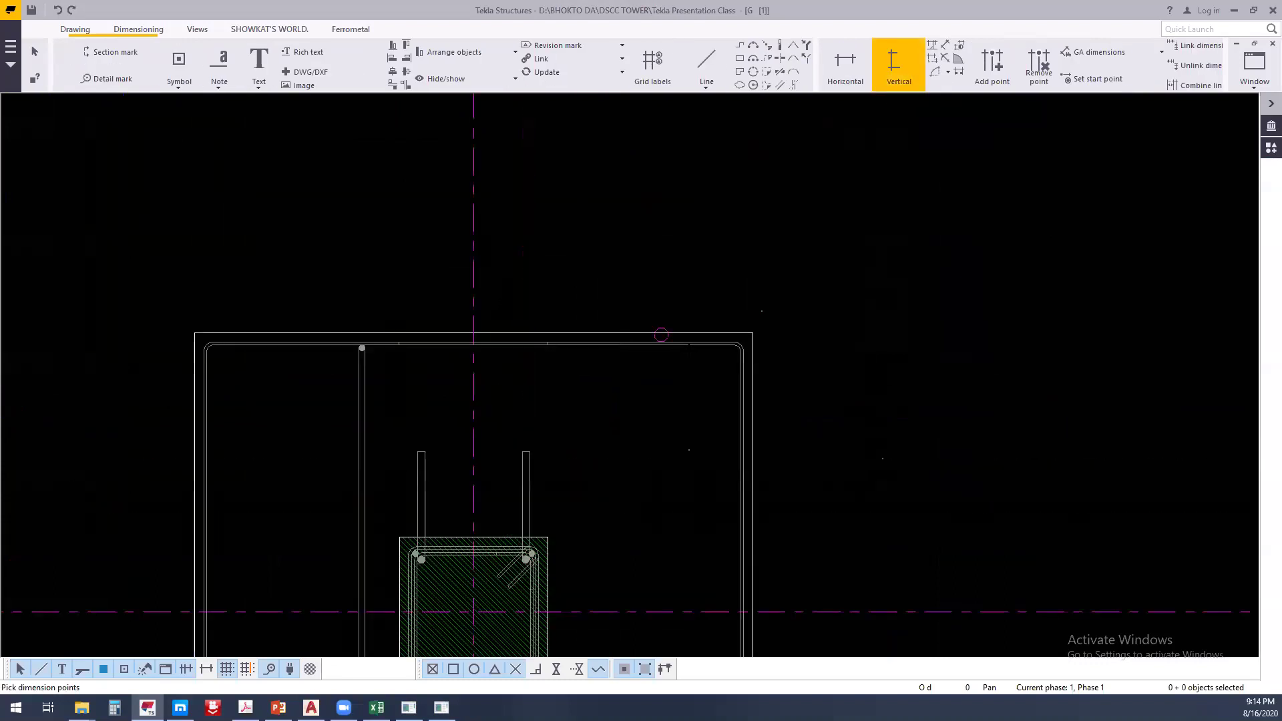
pyautogui.rightClick(689, 352)
pyautogui.click(692, 326)
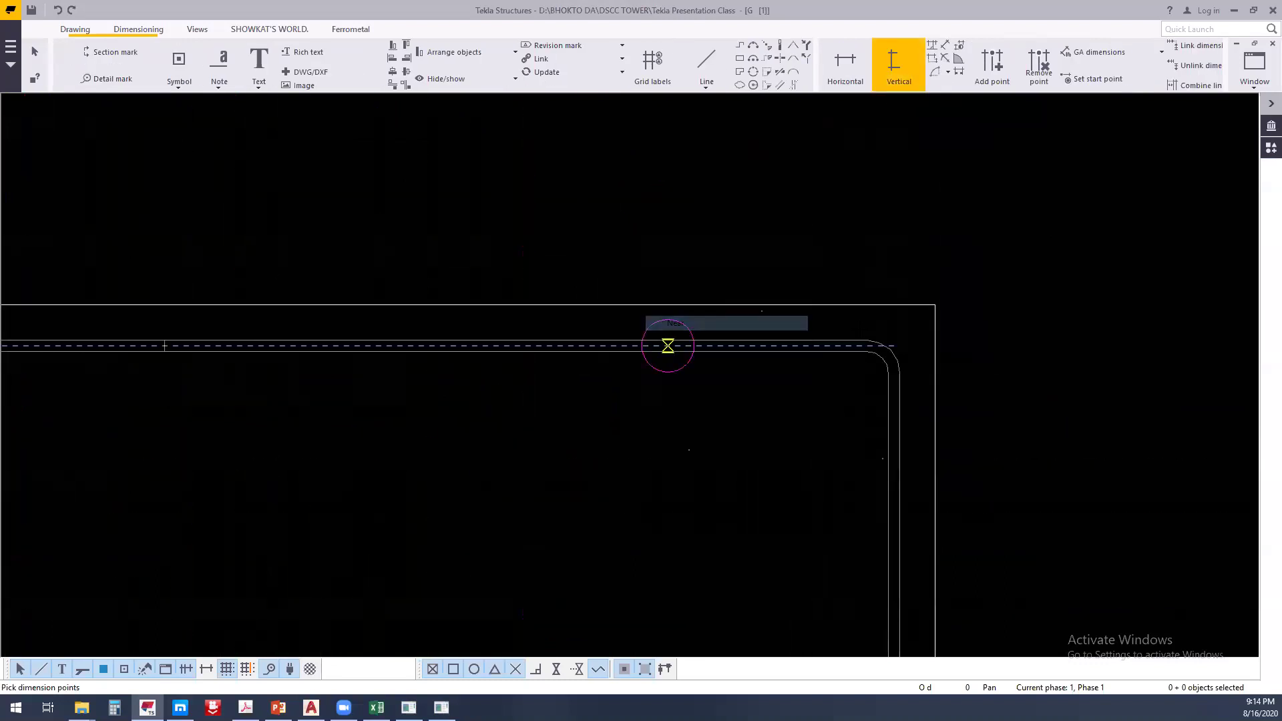
pyautogui.scroll(2, 801, 330)
pyautogui.scroll(1, 795, 336)
pyautogui.click(811, 350)
pyautogui.scroll(-3, 657, 294)
pyautogui.scroll(3, 657, 295)
pyautogui.rightClick(802, 242)
pyautogui.press('Escape')
pyautogui.scroll(-3, 642, 356)
pyautogui.scroll(2, 643, 357)
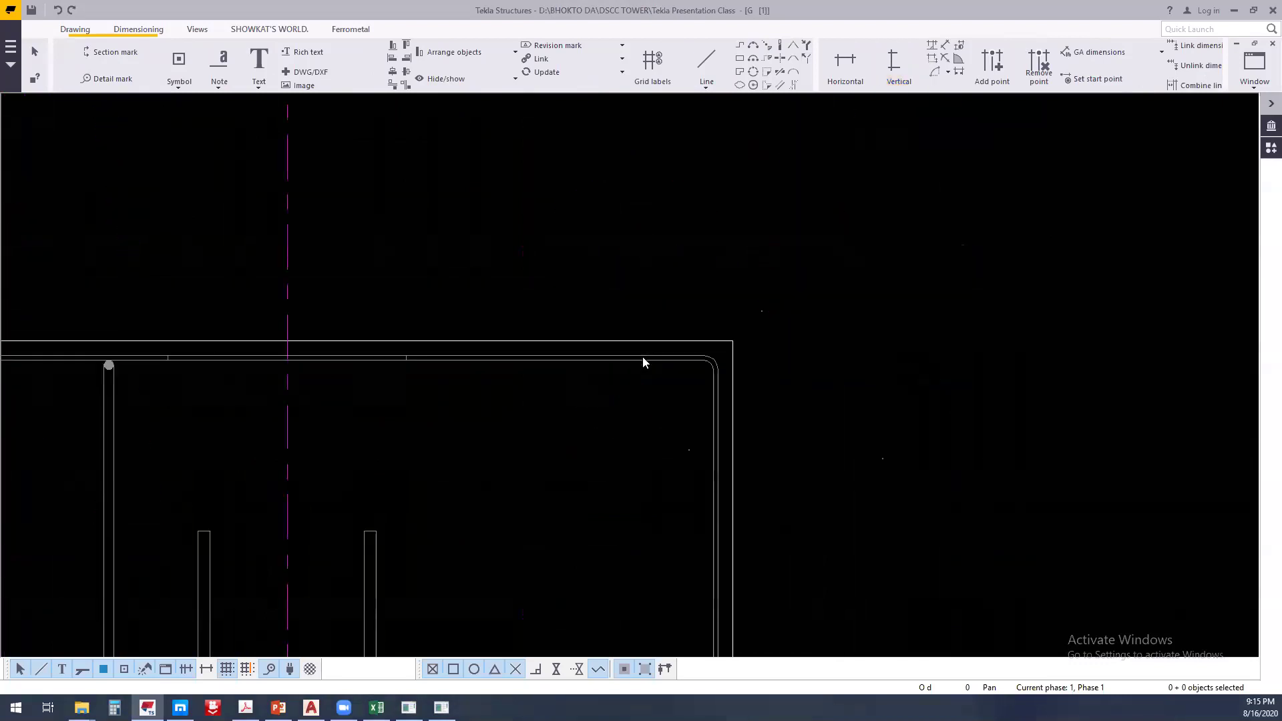
pyautogui.scroll(-3, 643, 357)
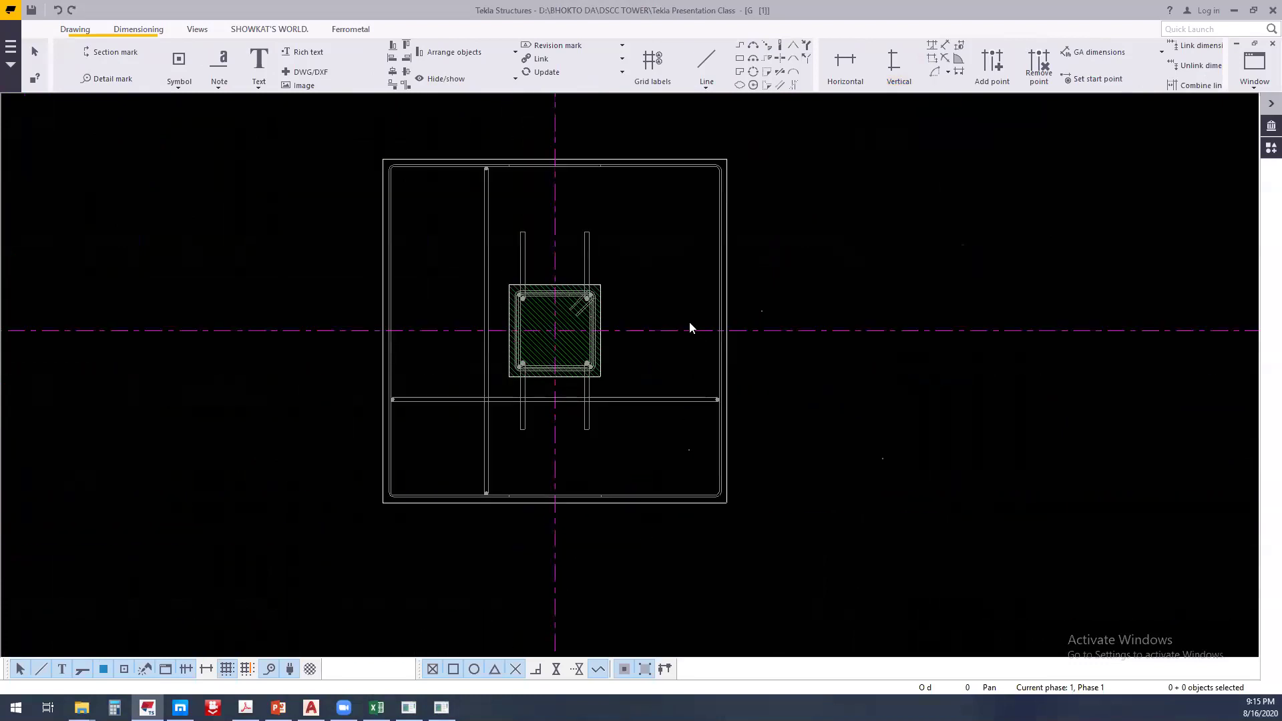
# Pull the left edge of the plan view's boundary in to just outside the footing, with X min at about 906
pyautogui.scroll(-5, 689, 327)
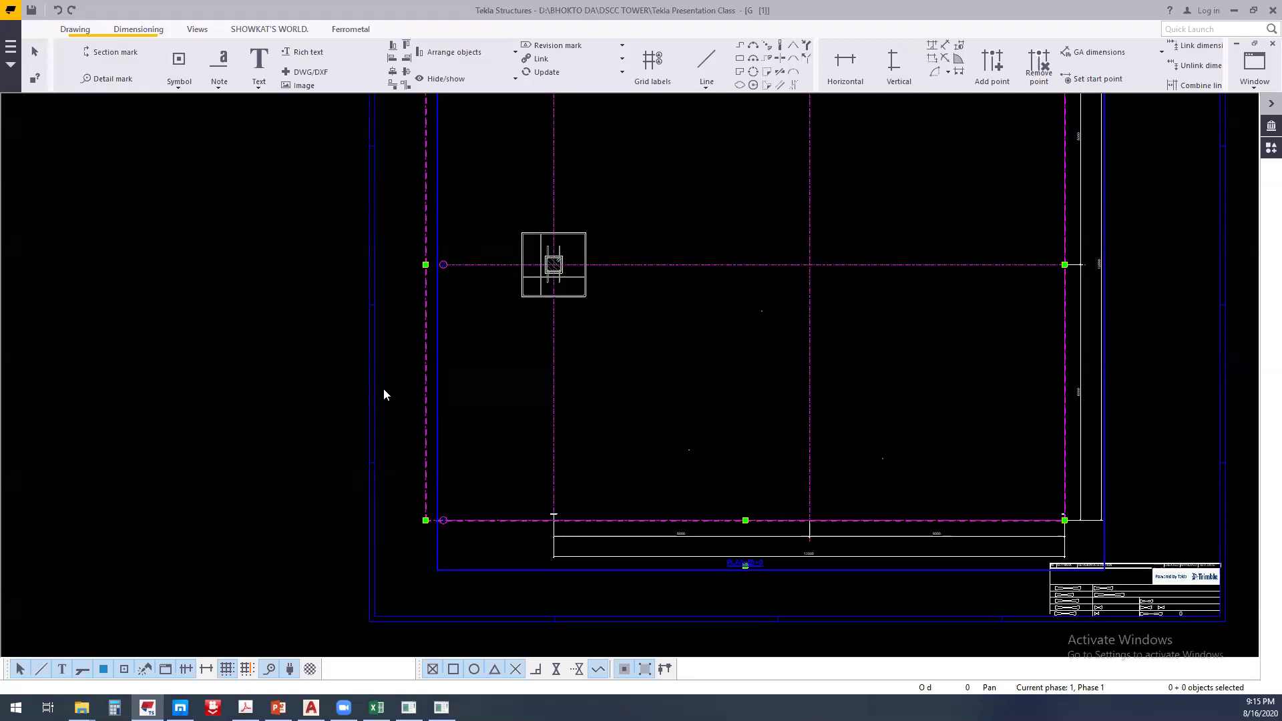
pyautogui.moveTo(421, 229); pyautogui.dragTo(399, 377, button='middle')
pyautogui.scroll(4, 404, 375)
pyautogui.moveTo(750, 254)
pyautogui.mouseDown(button='middle')
pyautogui.moveTo(712, 320)
pyautogui.moveTo(731, 226)
pyautogui.mouseUp(button='middle')
pyautogui.scroll(6, 361, 434)
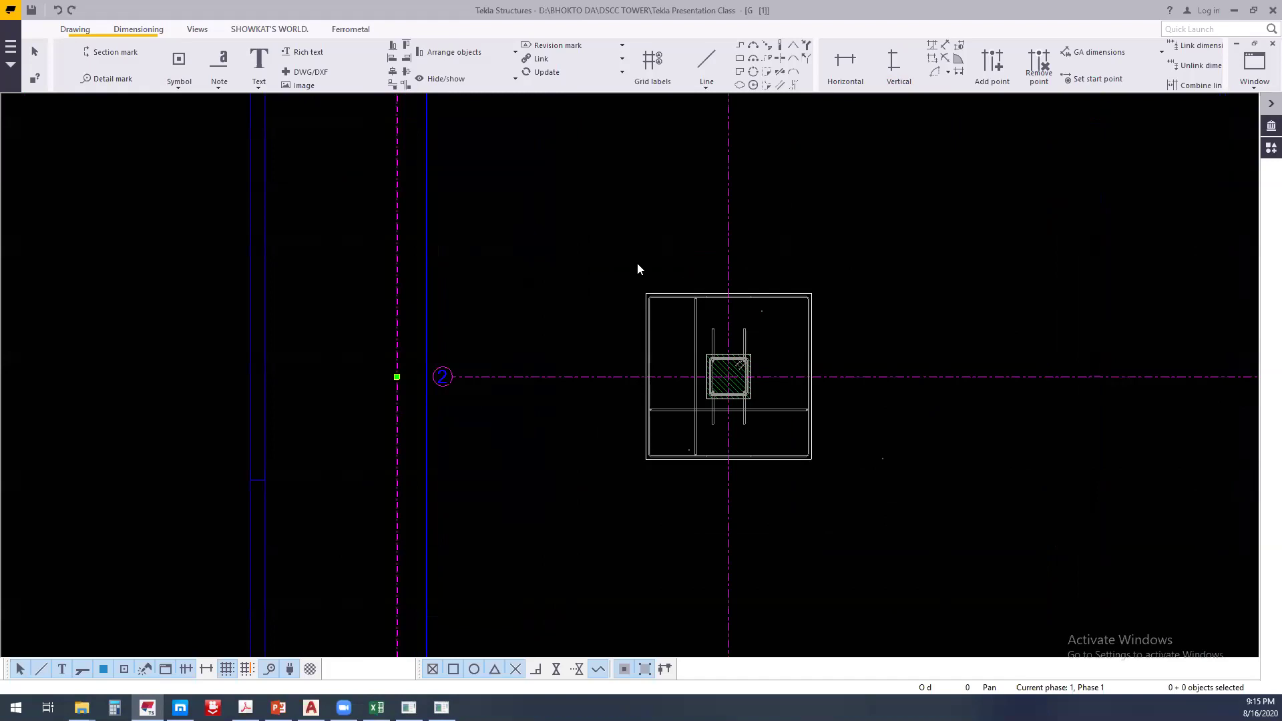
pyautogui.moveTo(755, 312); pyautogui.dragTo(735, 389)
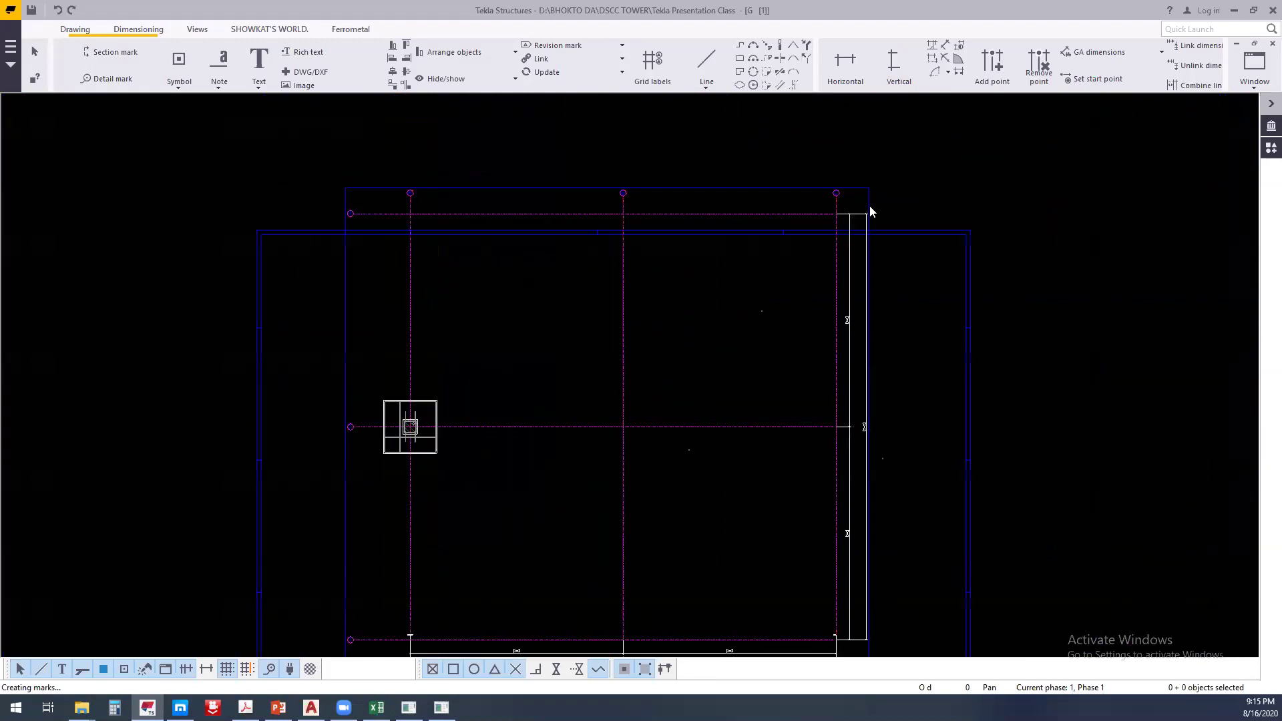
# Set the scale of the footing plan view to 1/35
pyautogui.scroll(-3, 859, 229)
pyautogui.scroll(2, 896, 271)
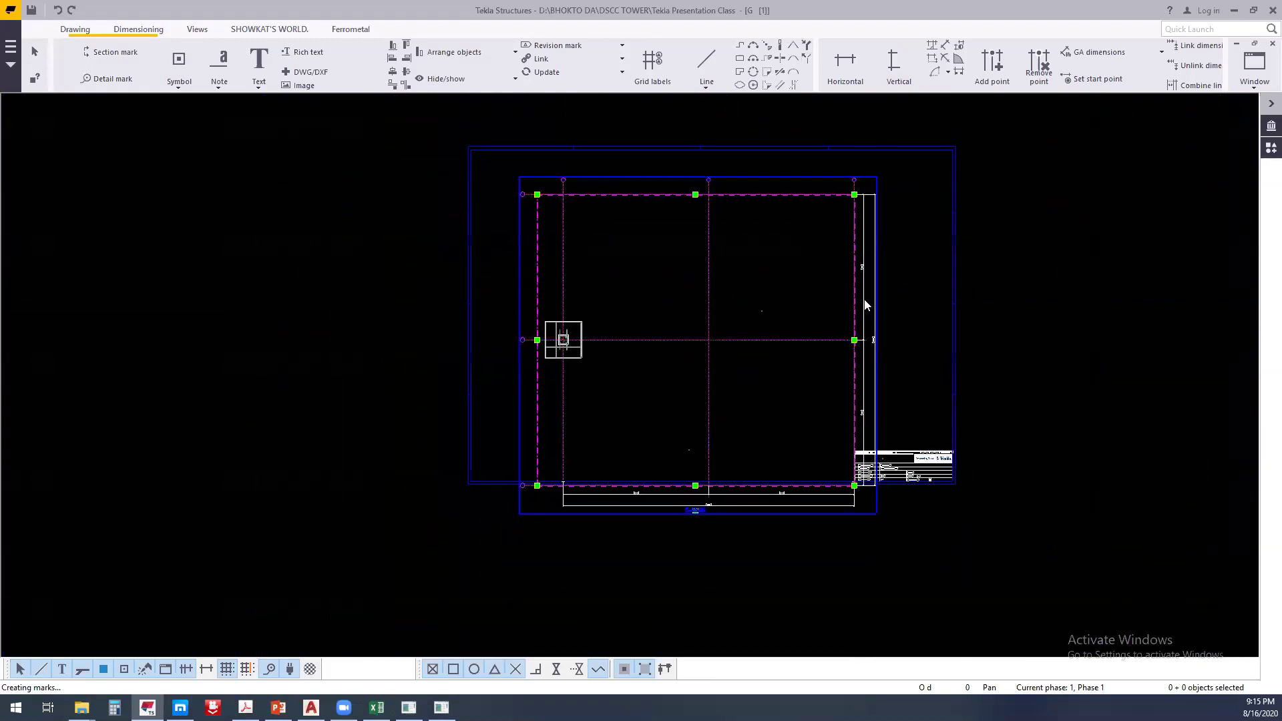
pyautogui.rightClick(767, 223)
pyautogui.click(765, 250)
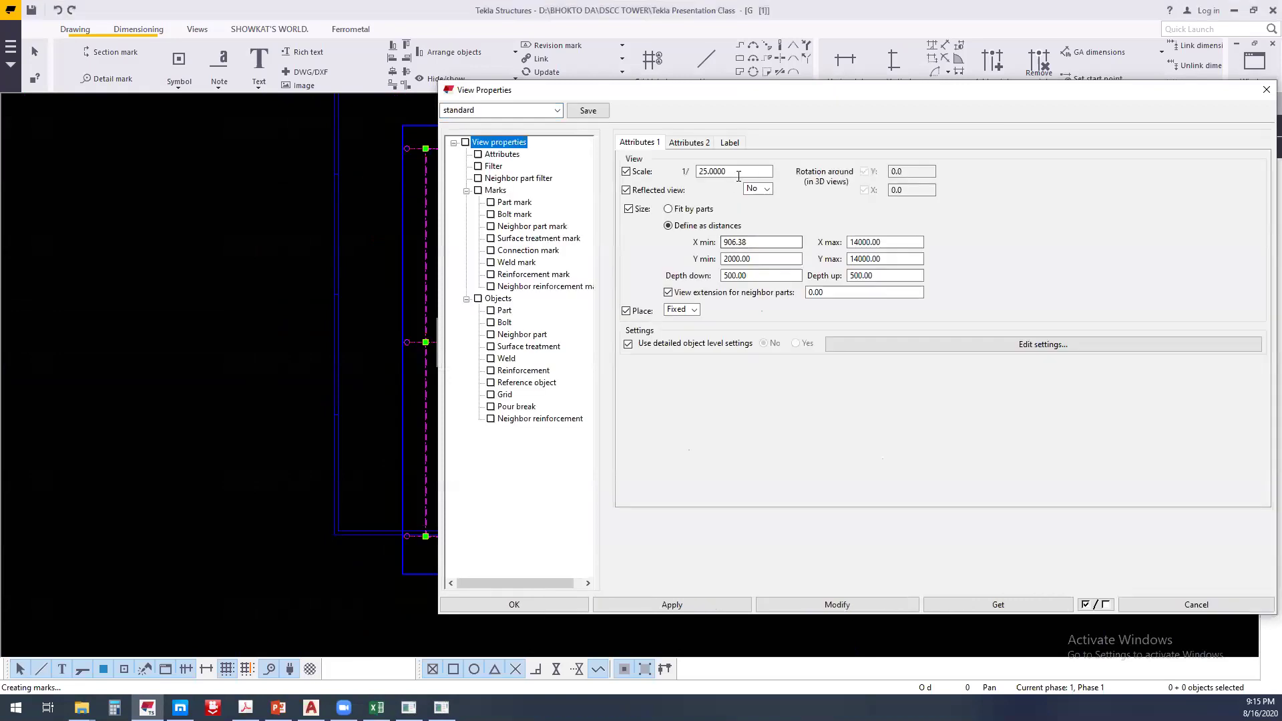
pyautogui.doubleClick(735, 172)
pyautogui.write('35.0000')
pyautogui.click(895, 604)
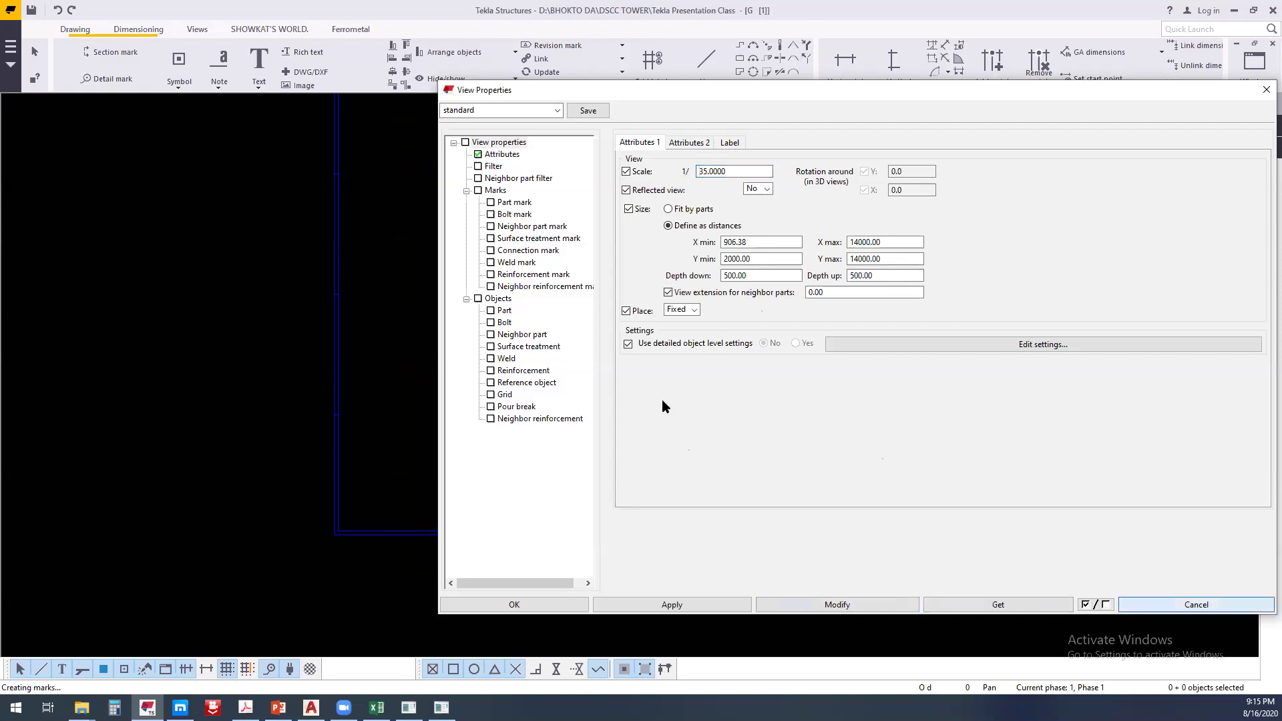
pyautogui.press('Escape')
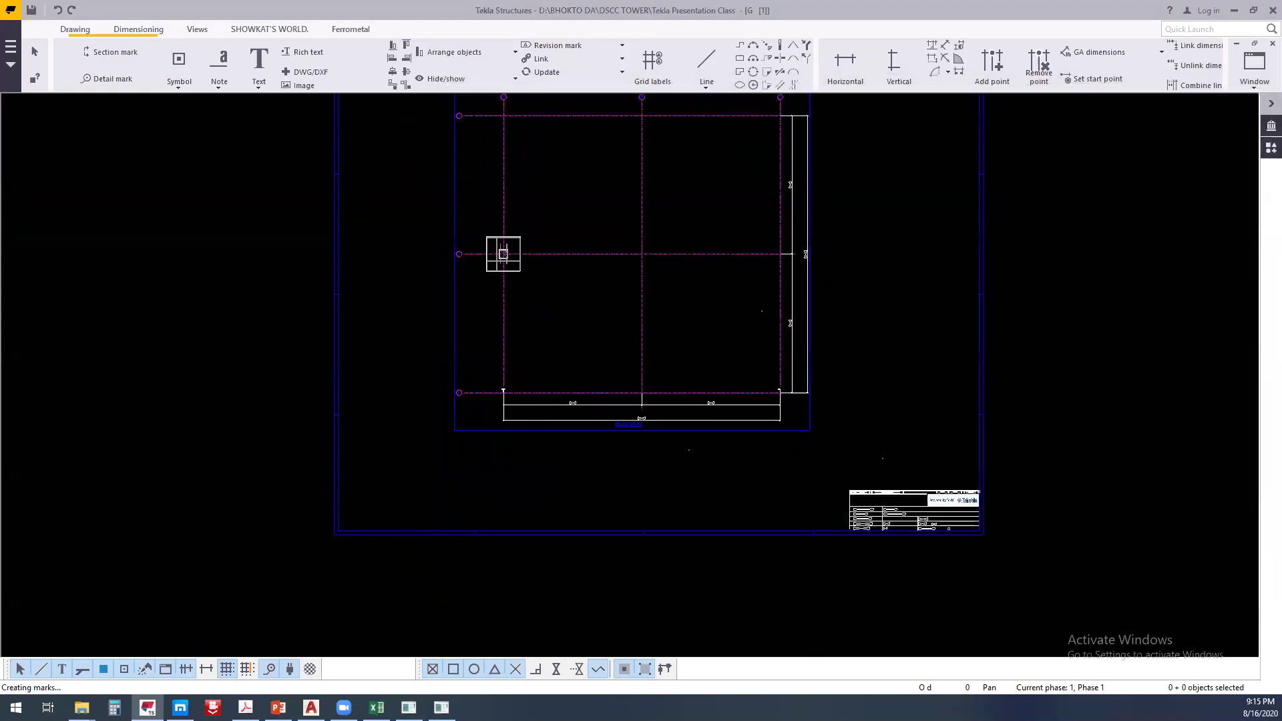
# Check the rescaled plan view's position inside the drawing frame and save the drawing
pyautogui.scroll(2, 773, 386)
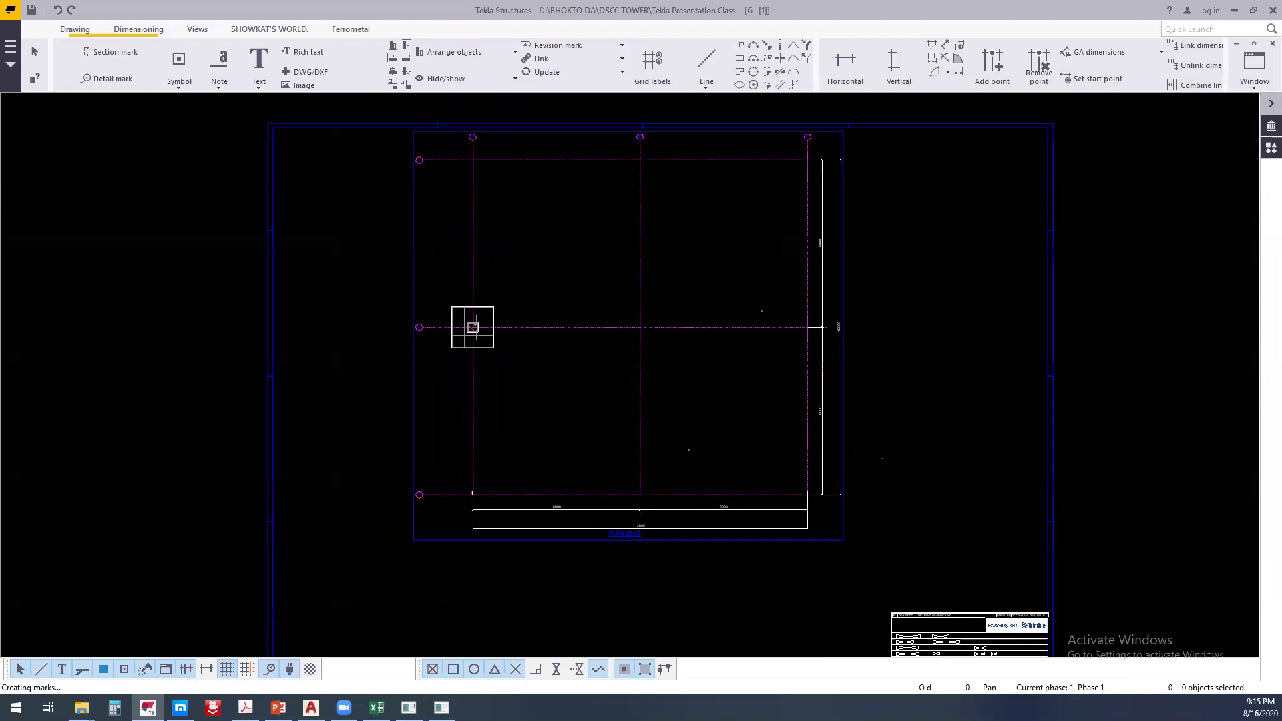
pyautogui.moveTo(833, 464); pyautogui.dragTo(840, 398, button='middle')
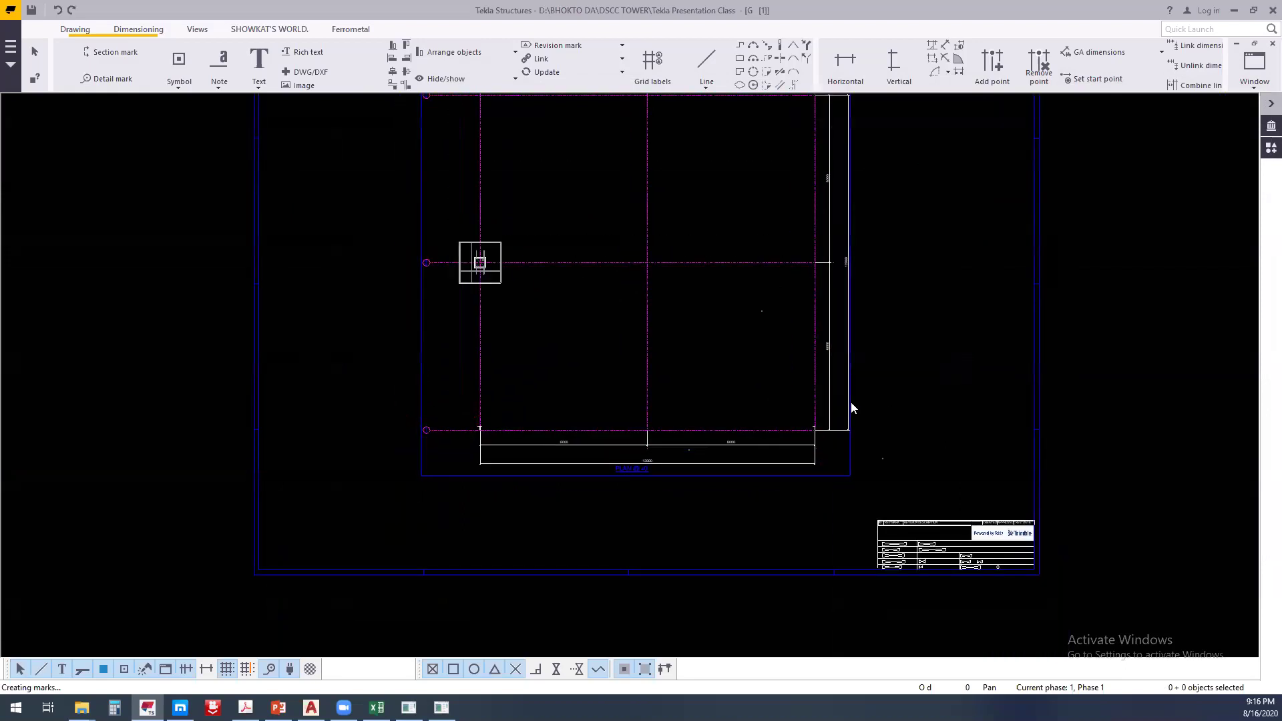
pyautogui.click(857, 454)
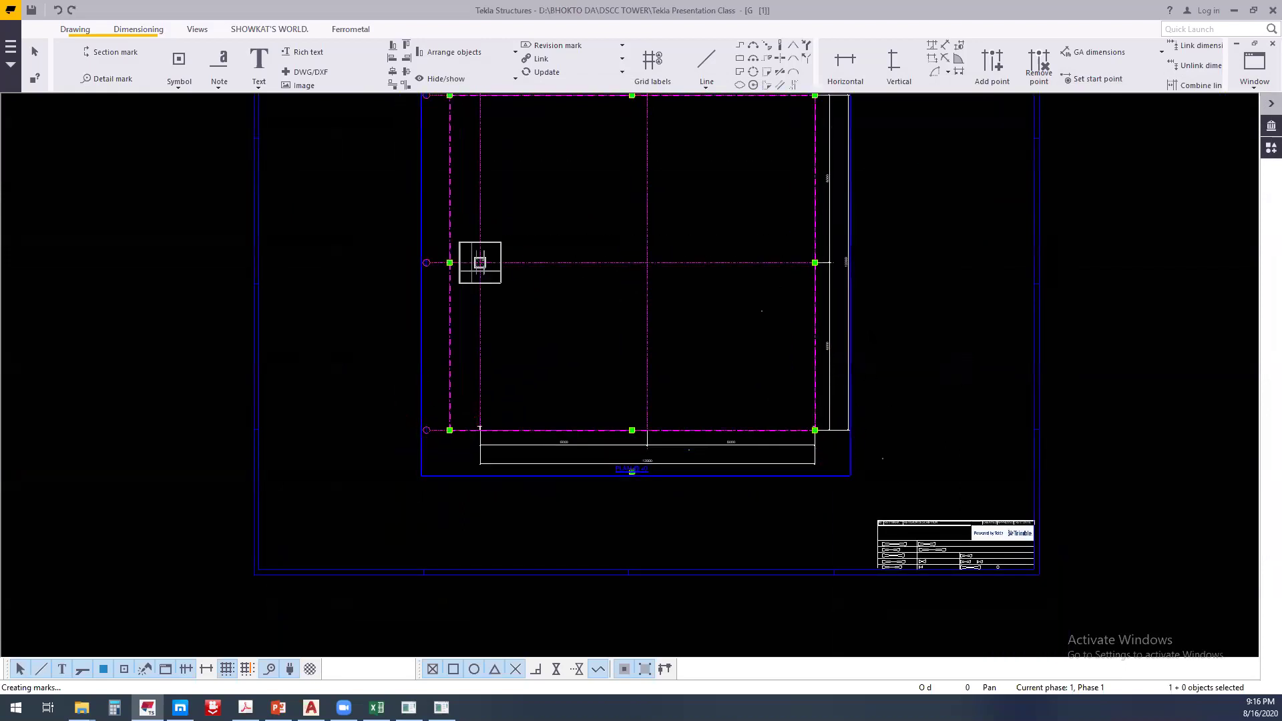
pyautogui.click(935, 285)
pyautogui.moveTo(716, 178); pyautogui.dragTo(712, 259, button='middle')
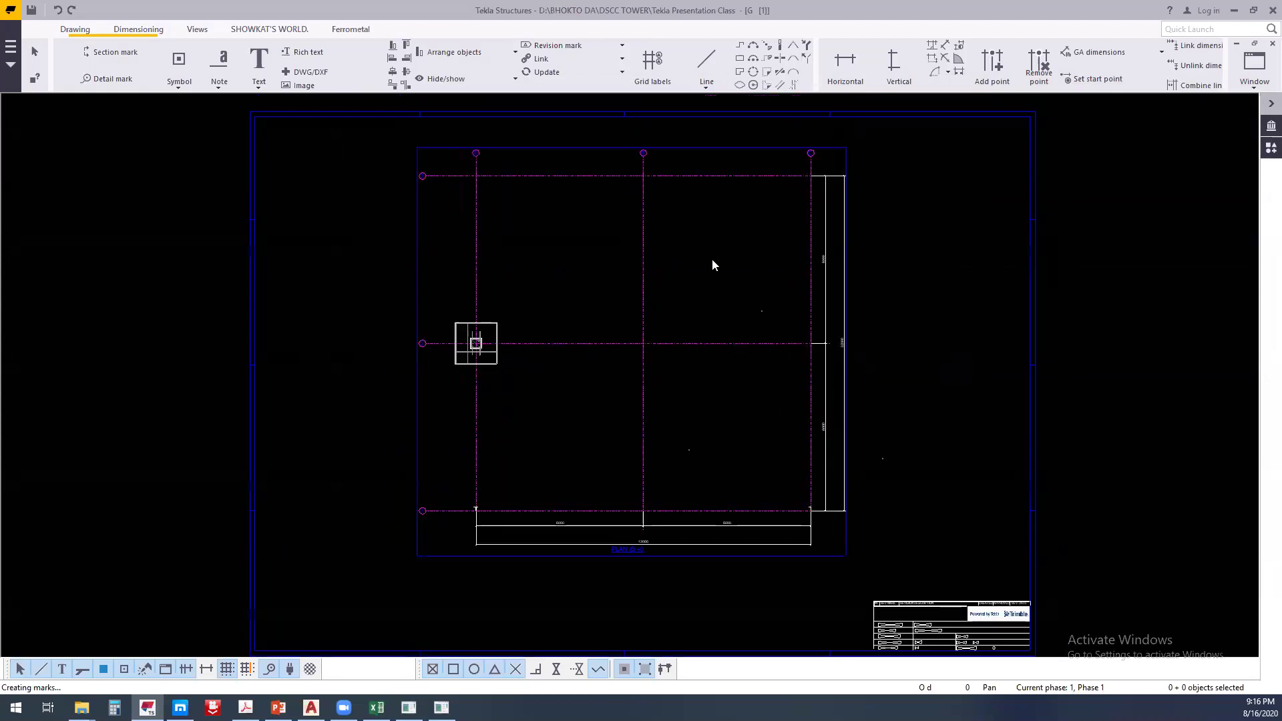
pyautogui.click(34, 11)
pyautogui.hotkey('alt', 'Tab')
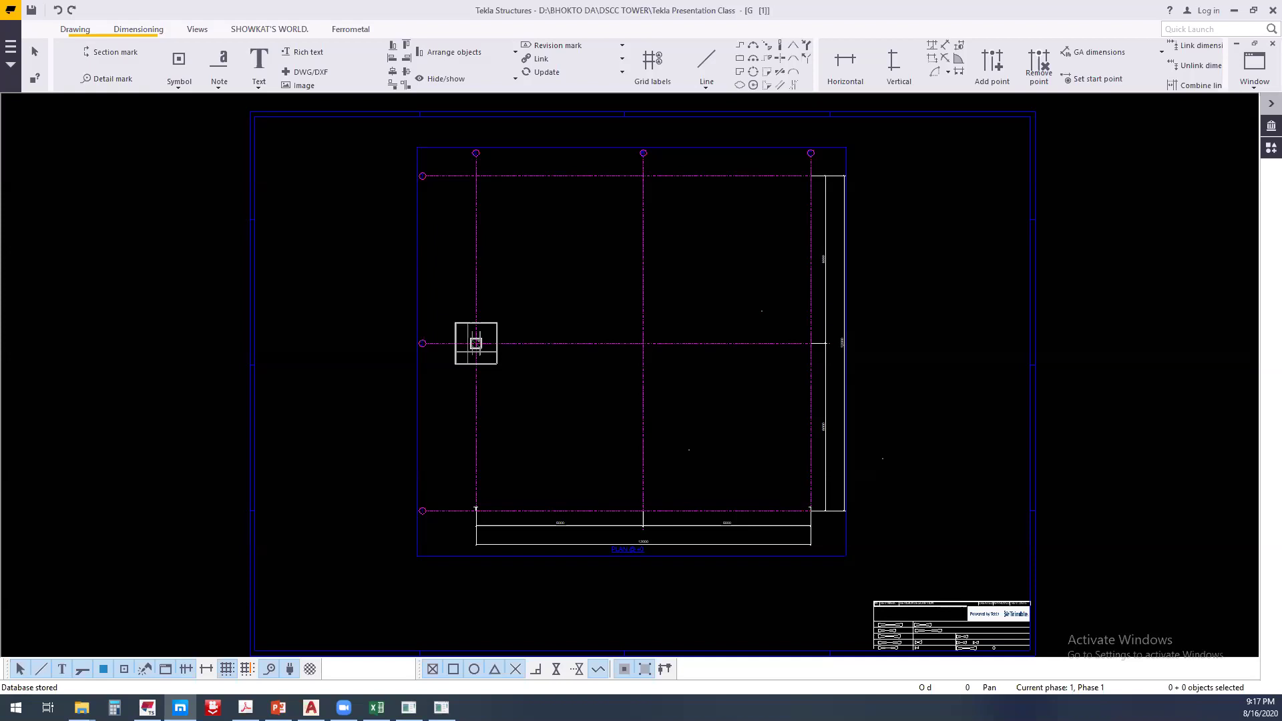
pyautogui.click(748, 267)
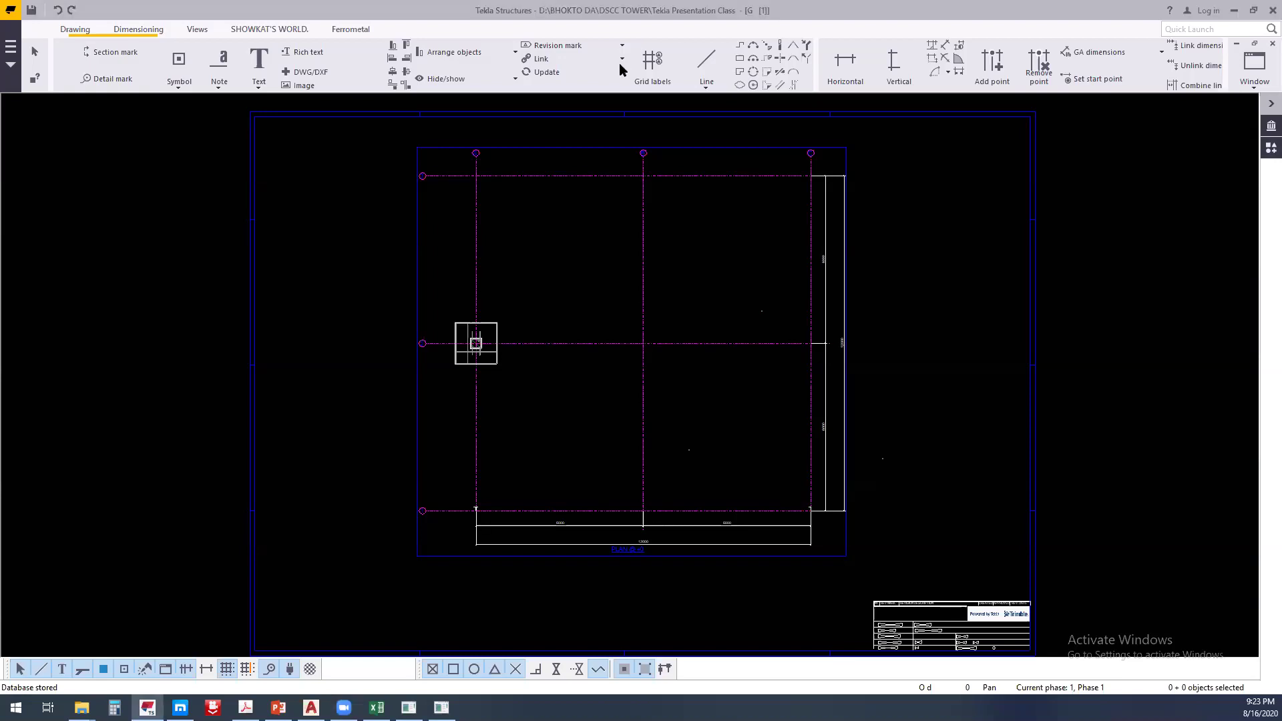
pyautogui.click(654, 66)
# Show the desktop, switch to PowerPoint and close Presentation1 without saving its changes
pyautogui.press('super+d')
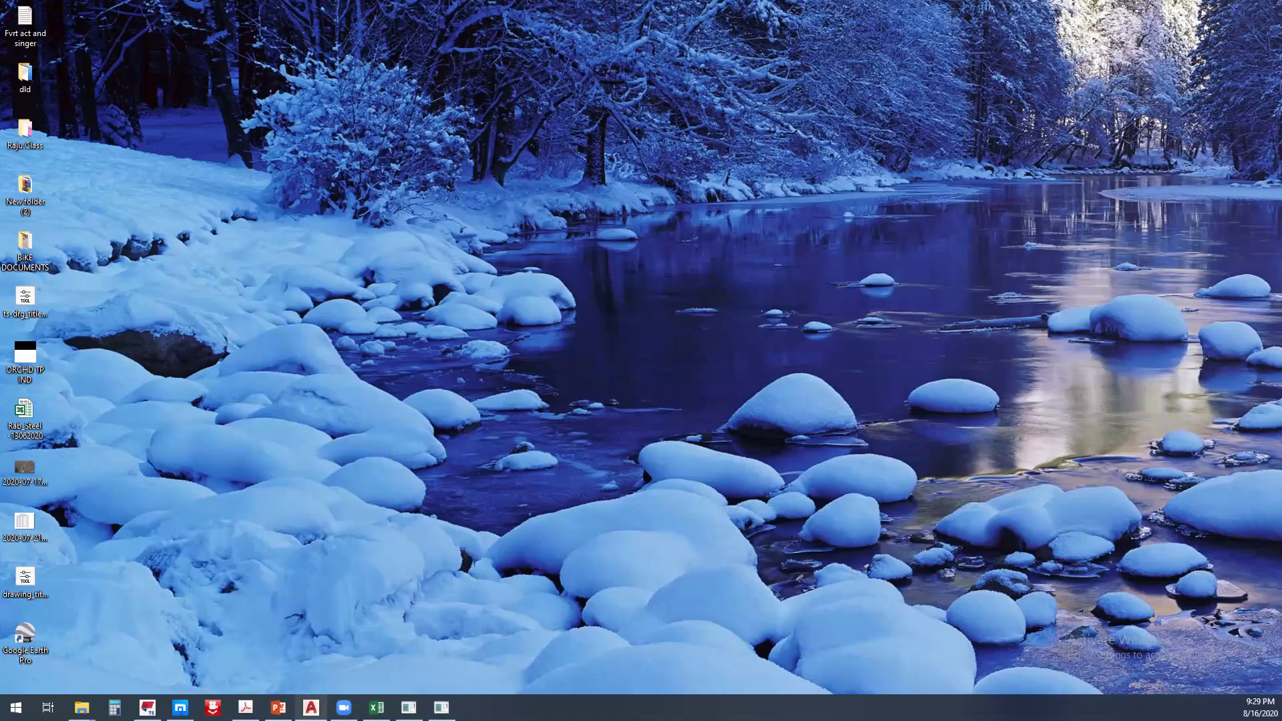
pyautogui.click(279, 707)
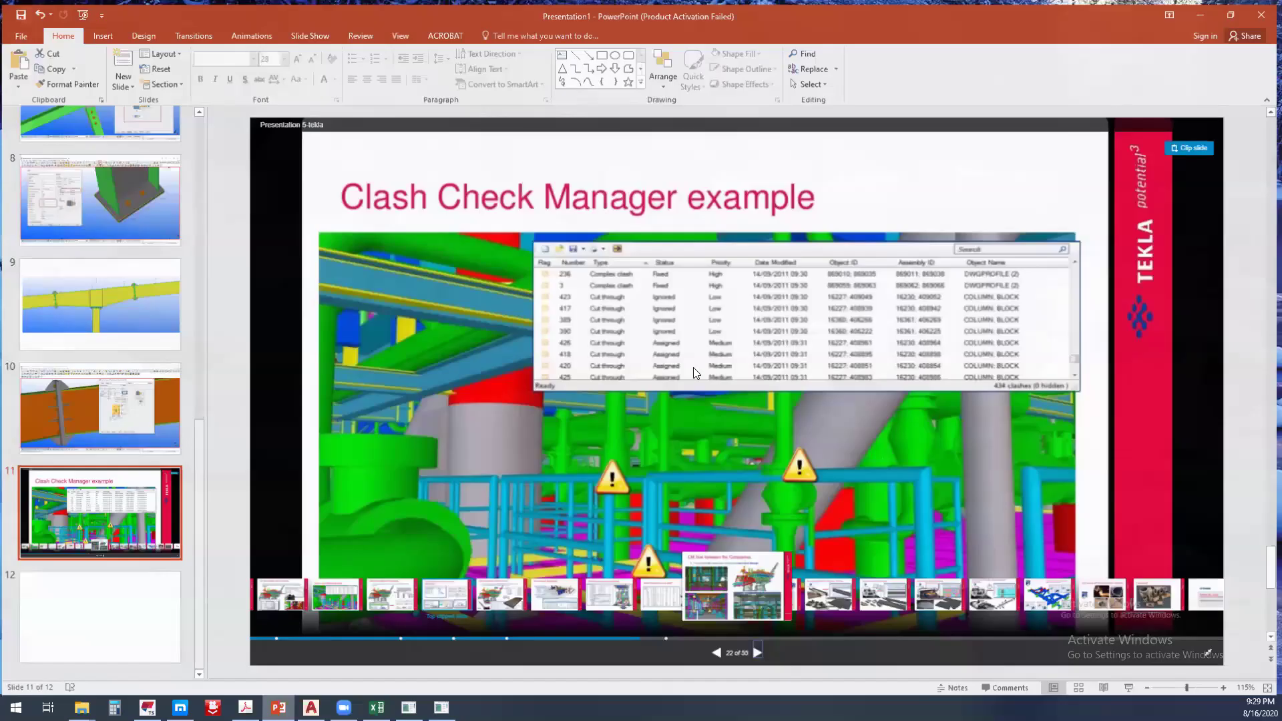
pyautogui.hotkey('alt', 'F4')
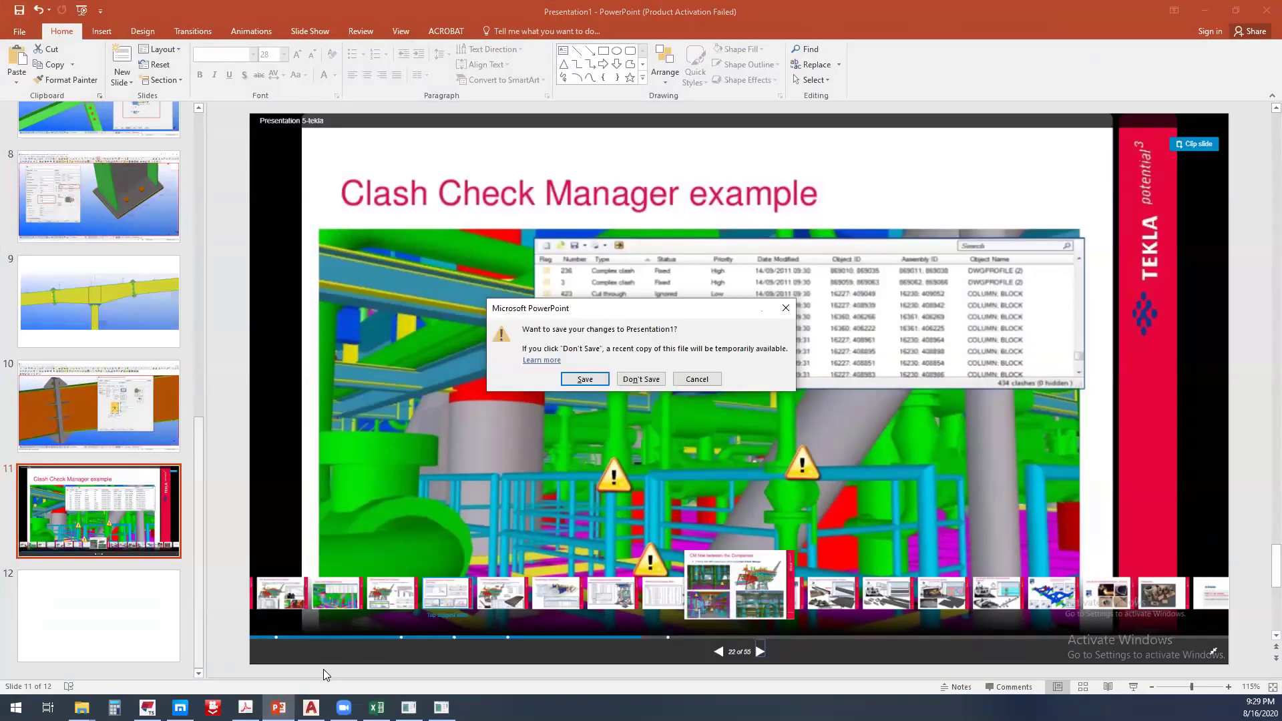
pyautogui.press('n')
# Switch to Excel and close the Material Summary_list workbook without saving its changes
pyautogui.click(344, 707)
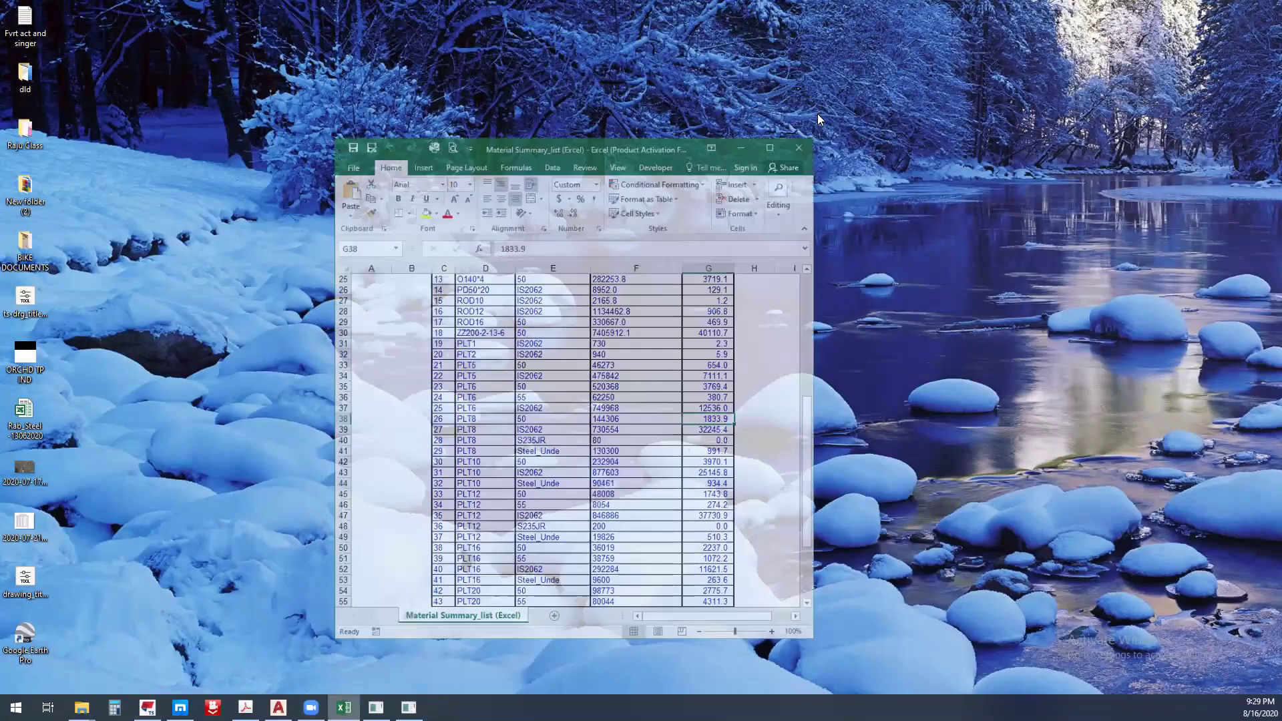
pyautogui.hotkey('alt', 'F4')
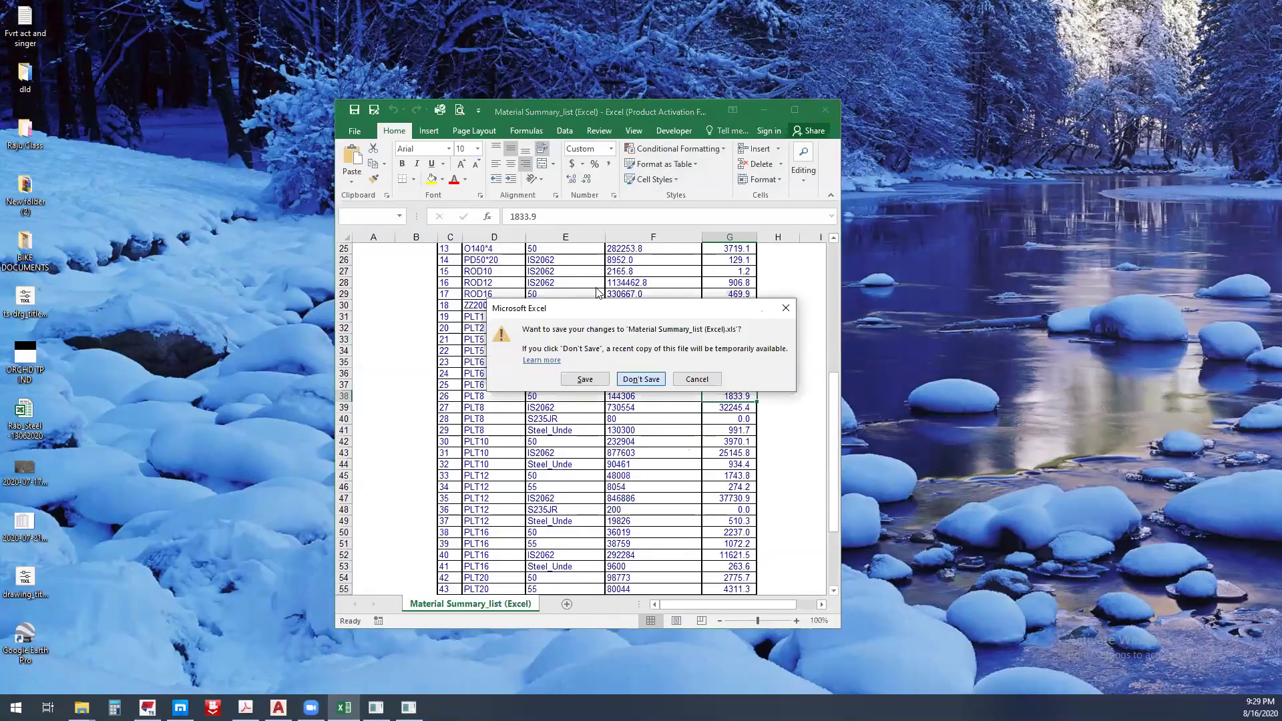
pyautogui.press('n')
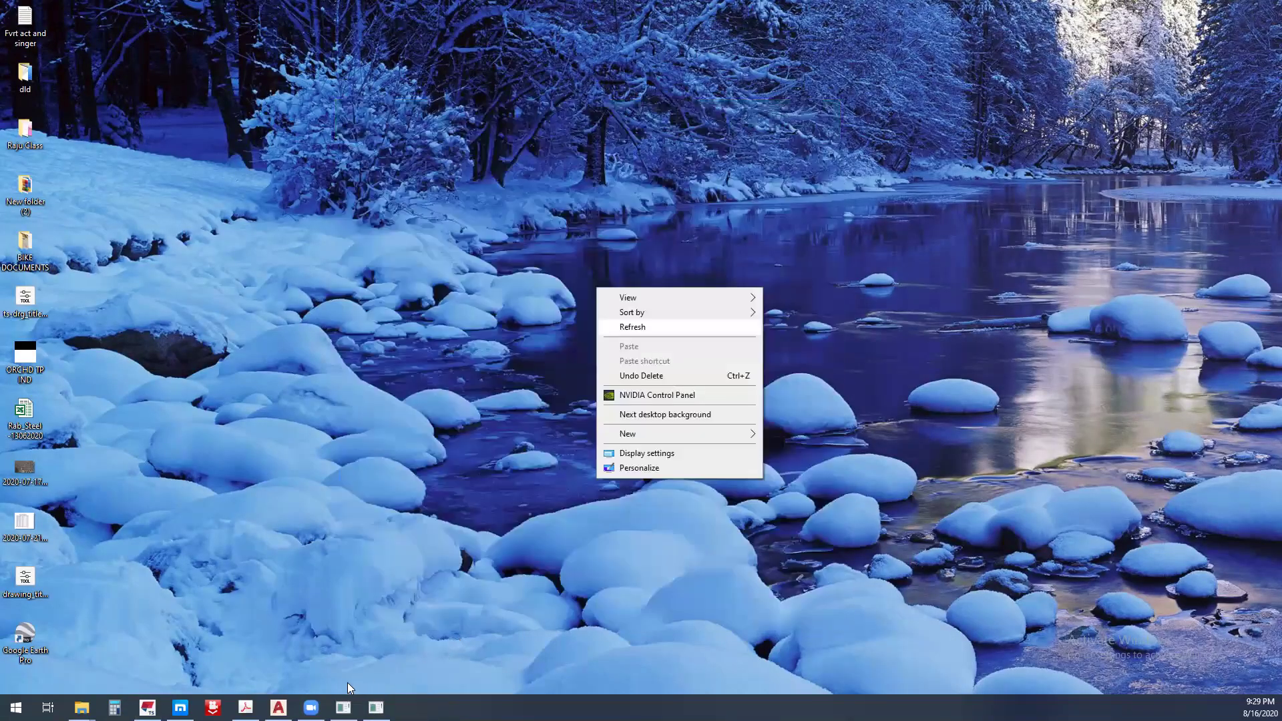
# Switch to AutoCAD and exit it, discarding the changes to pr.dwg
pyautogui.click(278, 707)
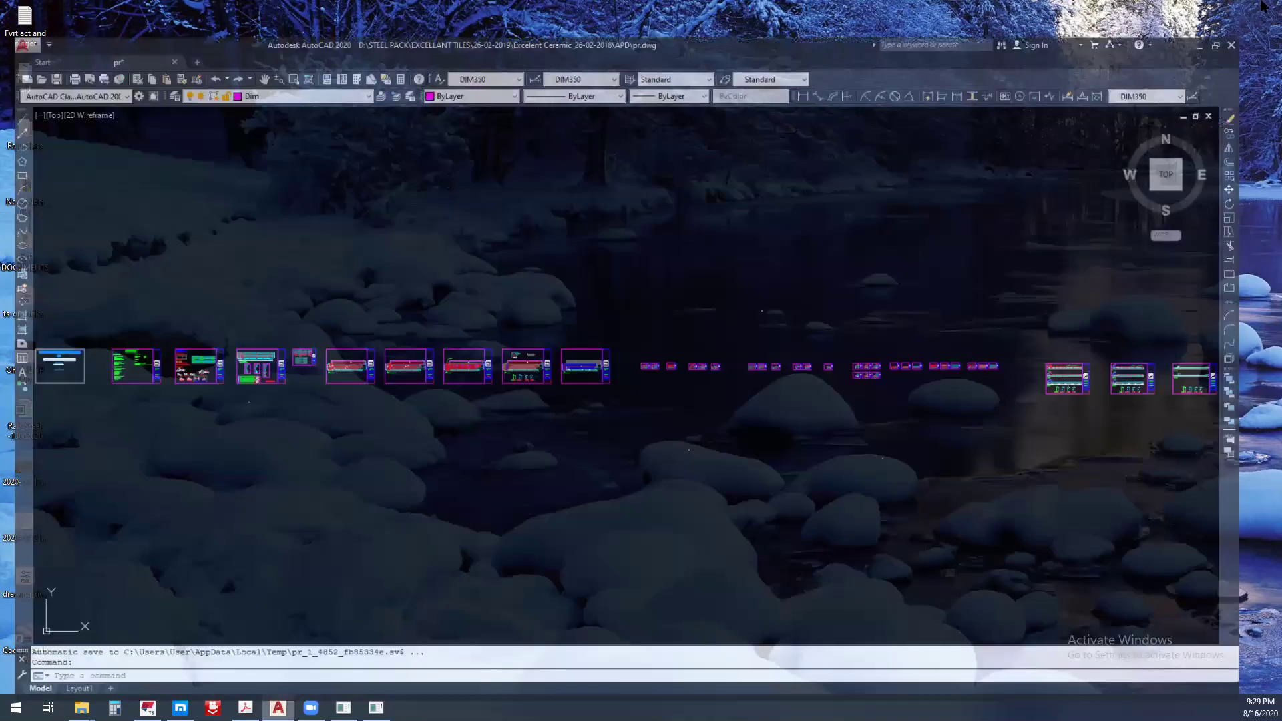
pyautogui.hotkey('alt', 'F4')
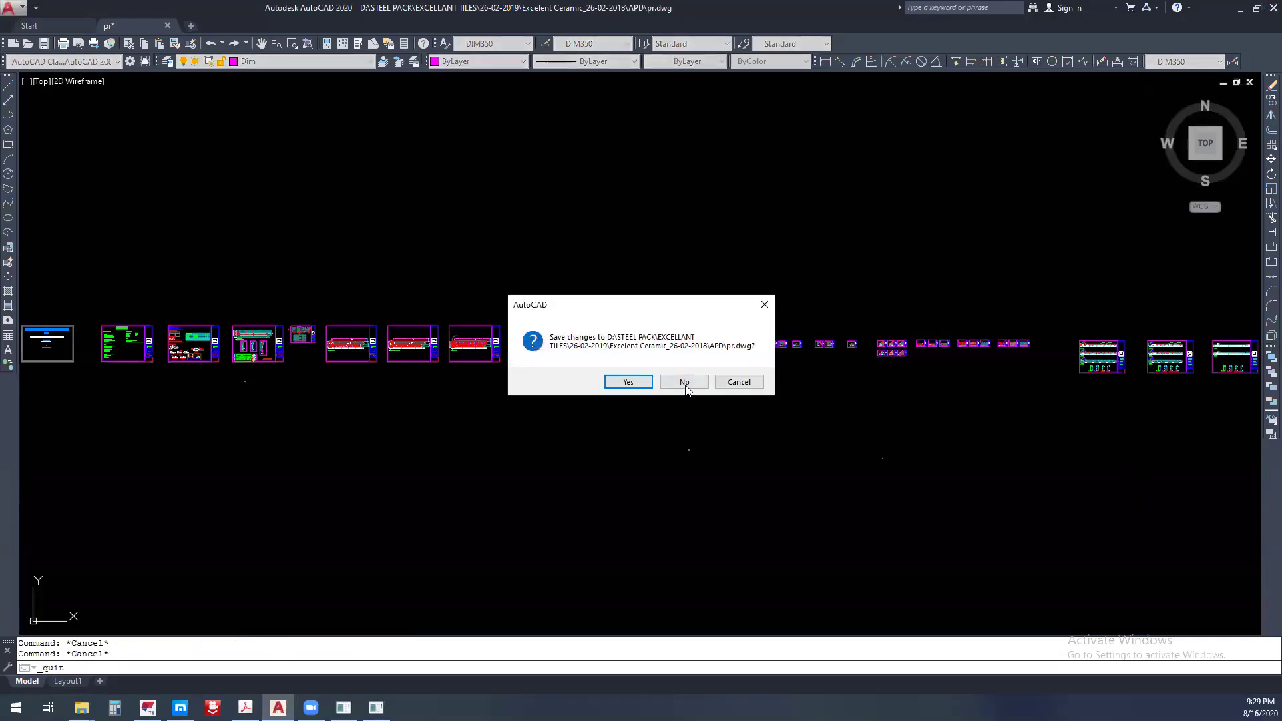
pyautogui.click(684, 382)
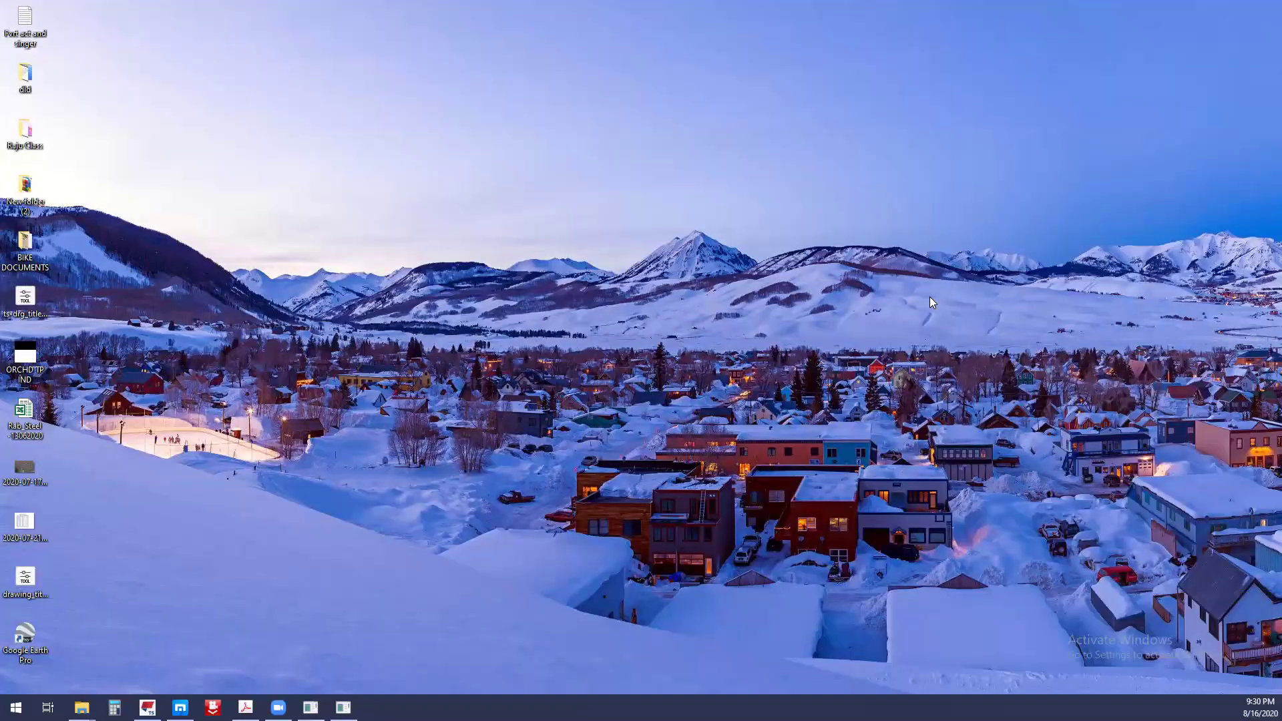
pyautogui.rightClick(929, 297)
pyautogui.click(966, 332)
pyautogui.click(82, 708)
pyautogui.click(271, 607)
pyautogui.rightClick(485, 354)
pyautogui.click(507, 394)
pyautogui.rightClick(556, 288)
pyautogui.click(588, 327)
# Switch to Adobe Acrobat Pro to view the document Course Outline of Tekla structure.pdf
pyautogui.moveTo(147, 708)
pyautogui.click(246, 707)
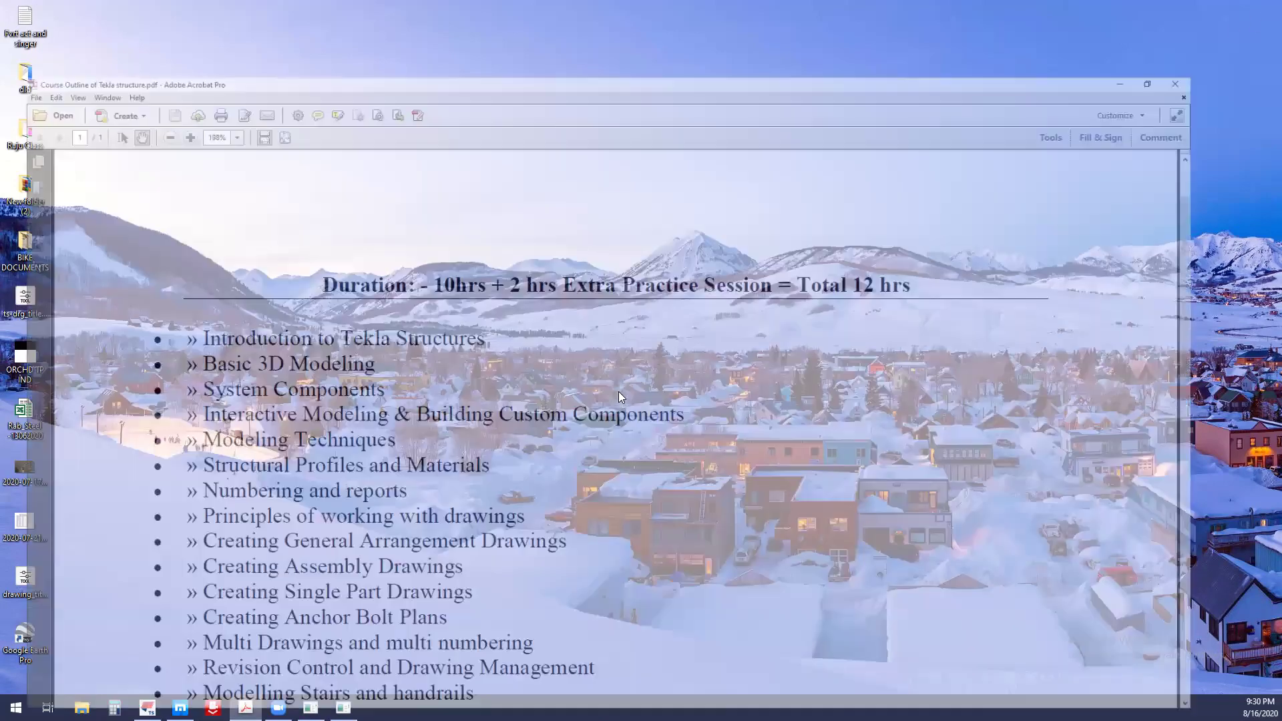